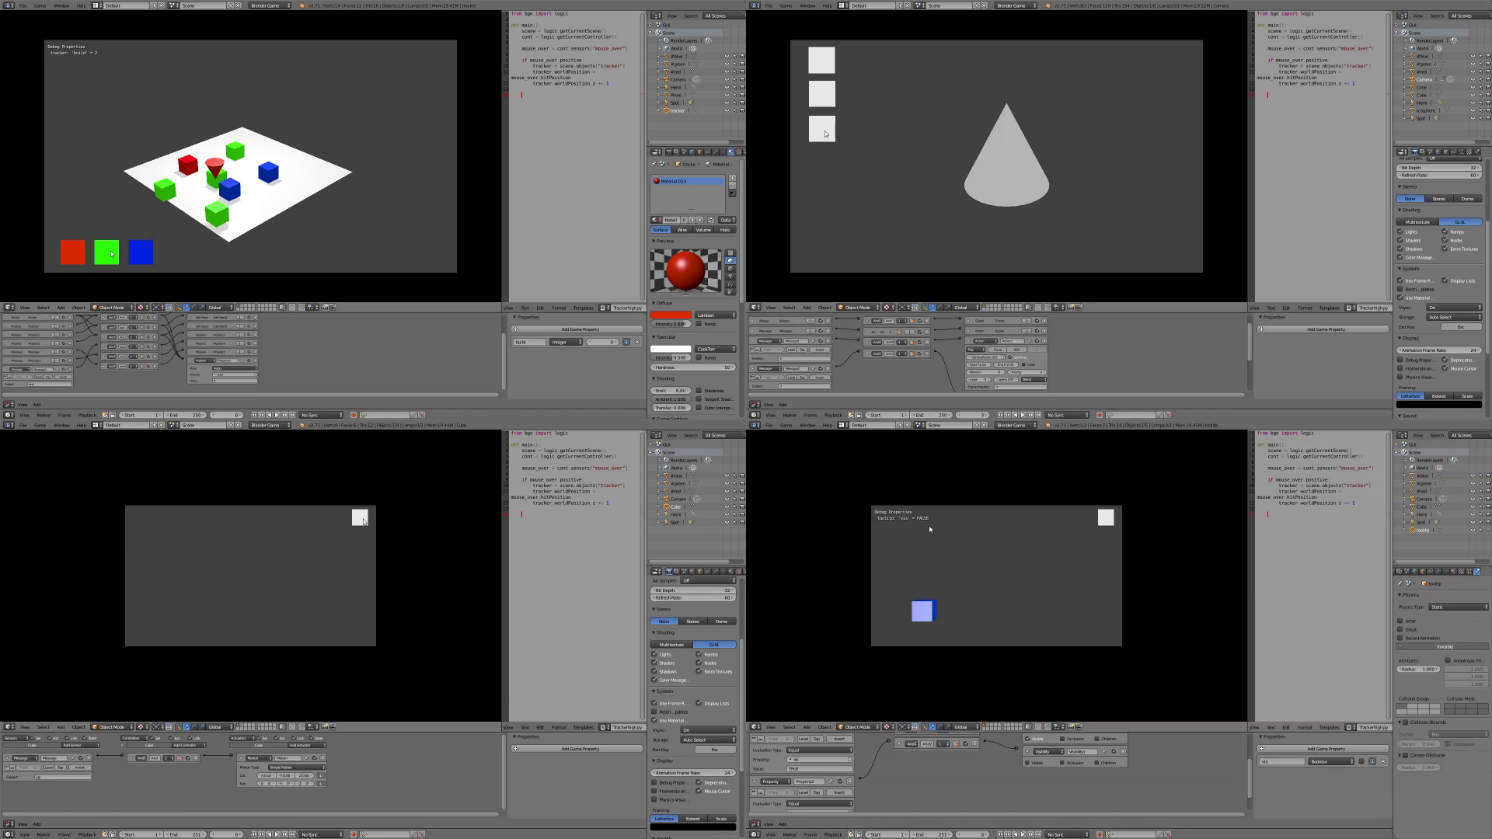
pyautogui.click(830, 89)
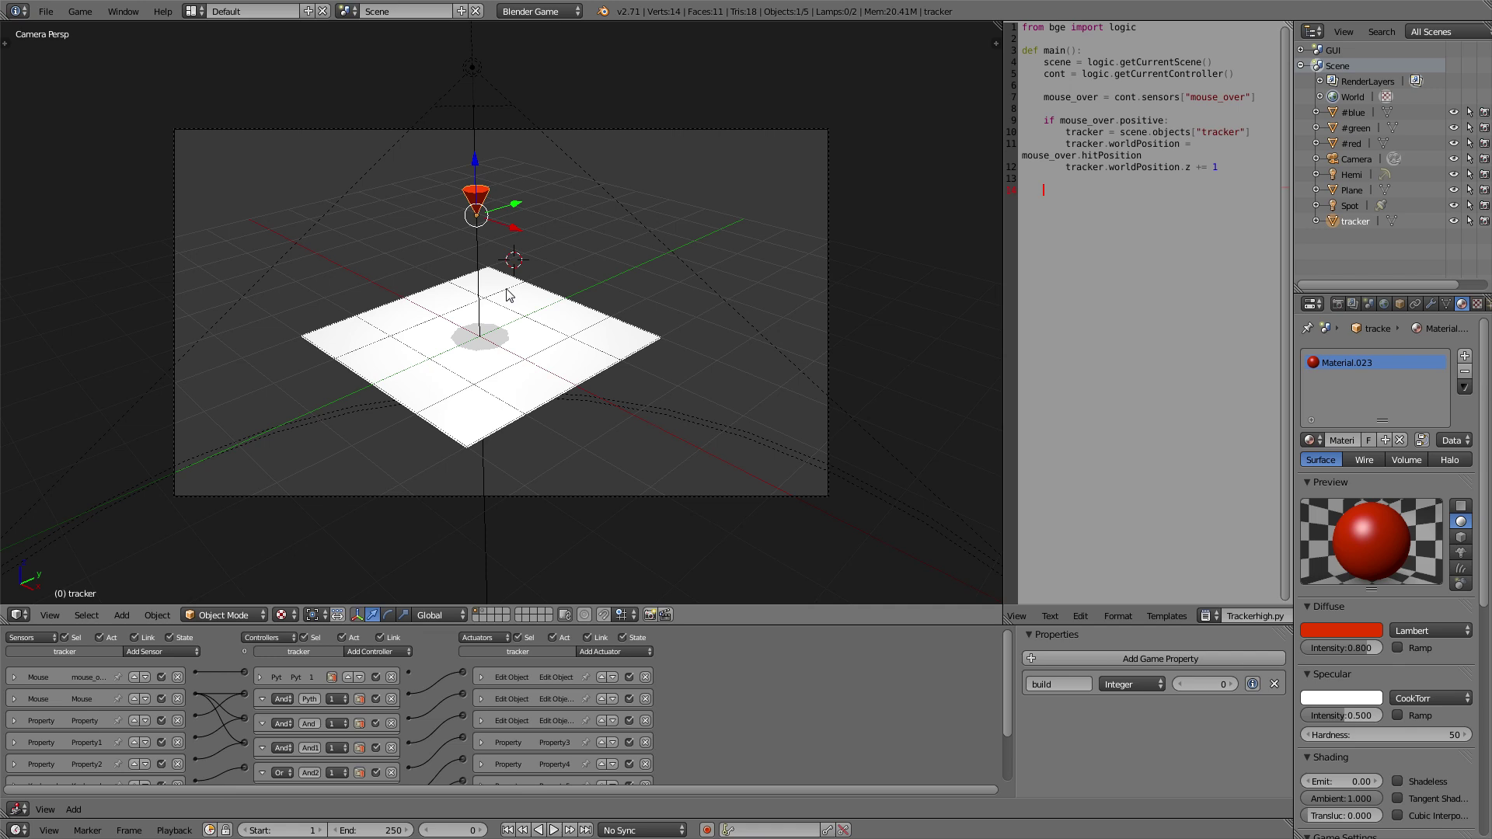
# Run the game, place a series of coloured cubes across the white plane, and stop it
pyautogui.press('p')
pyautogui.click(462, 319)
pyautogui.click(507, 290)
pyautogui.click(475, 344)
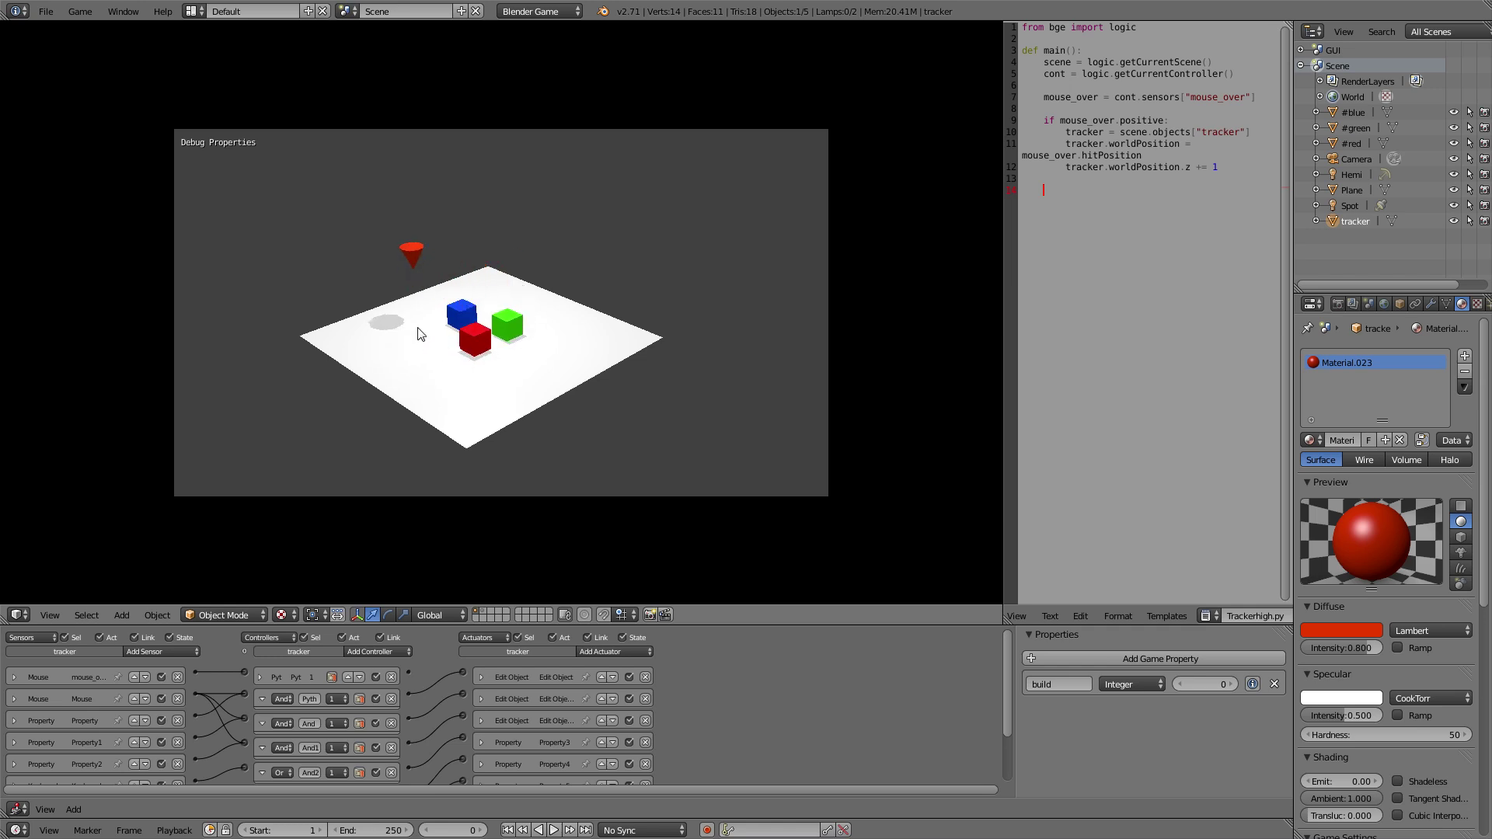
pyautogui.click(424, 332)
pyautogui.click(434, 353)
pyautogui.click(394, 361)
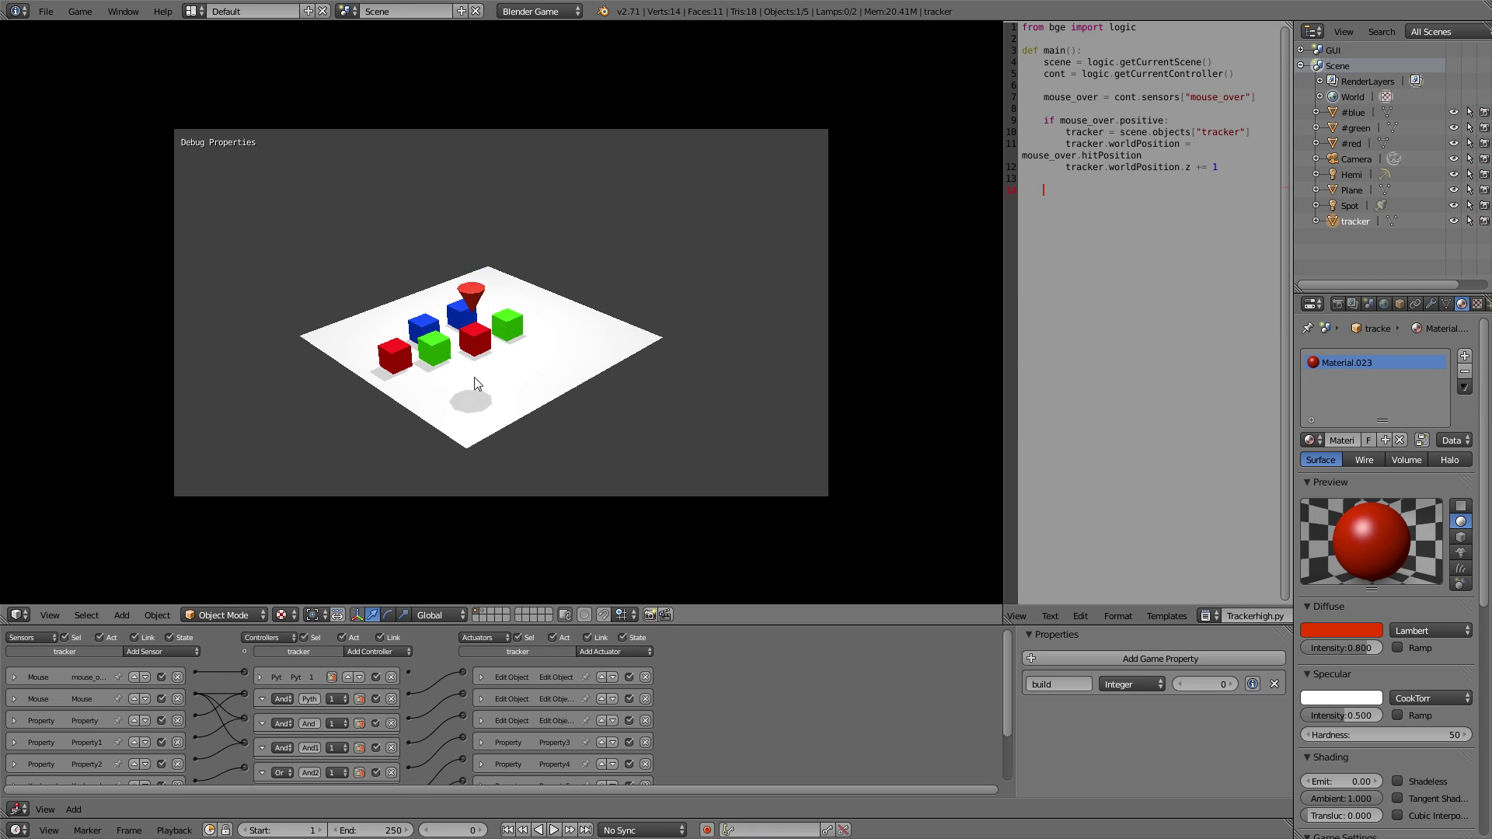
pyautogui.click(495, 389)
pyautogui.click(514, 361)
pyautogui.click(550, 373)
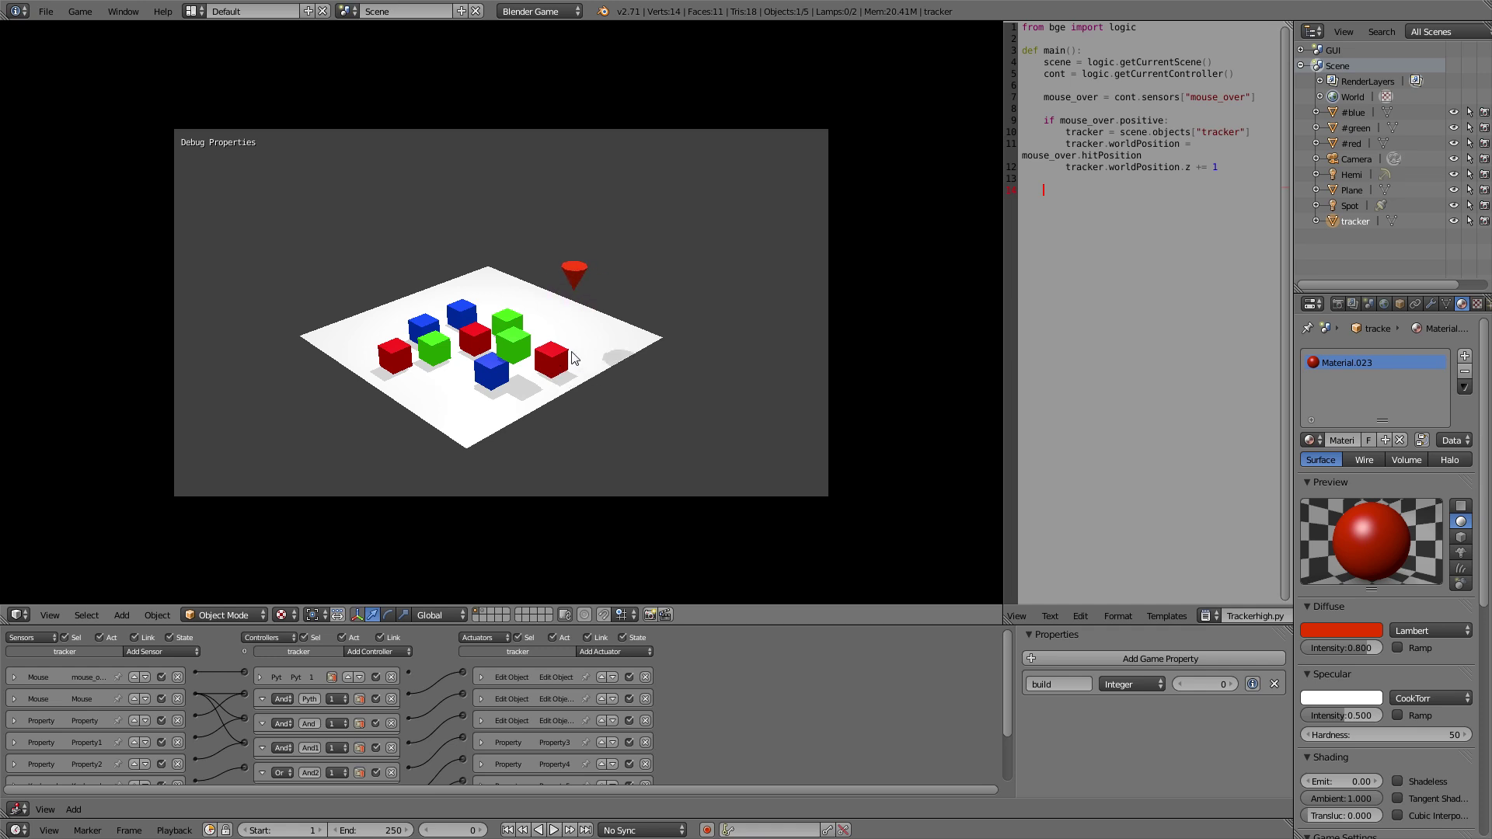
pyautogui.press('Escape')
# Switch to the GUI scene and inspect its red, green and blue squares
pyautogui.click(348, 11)
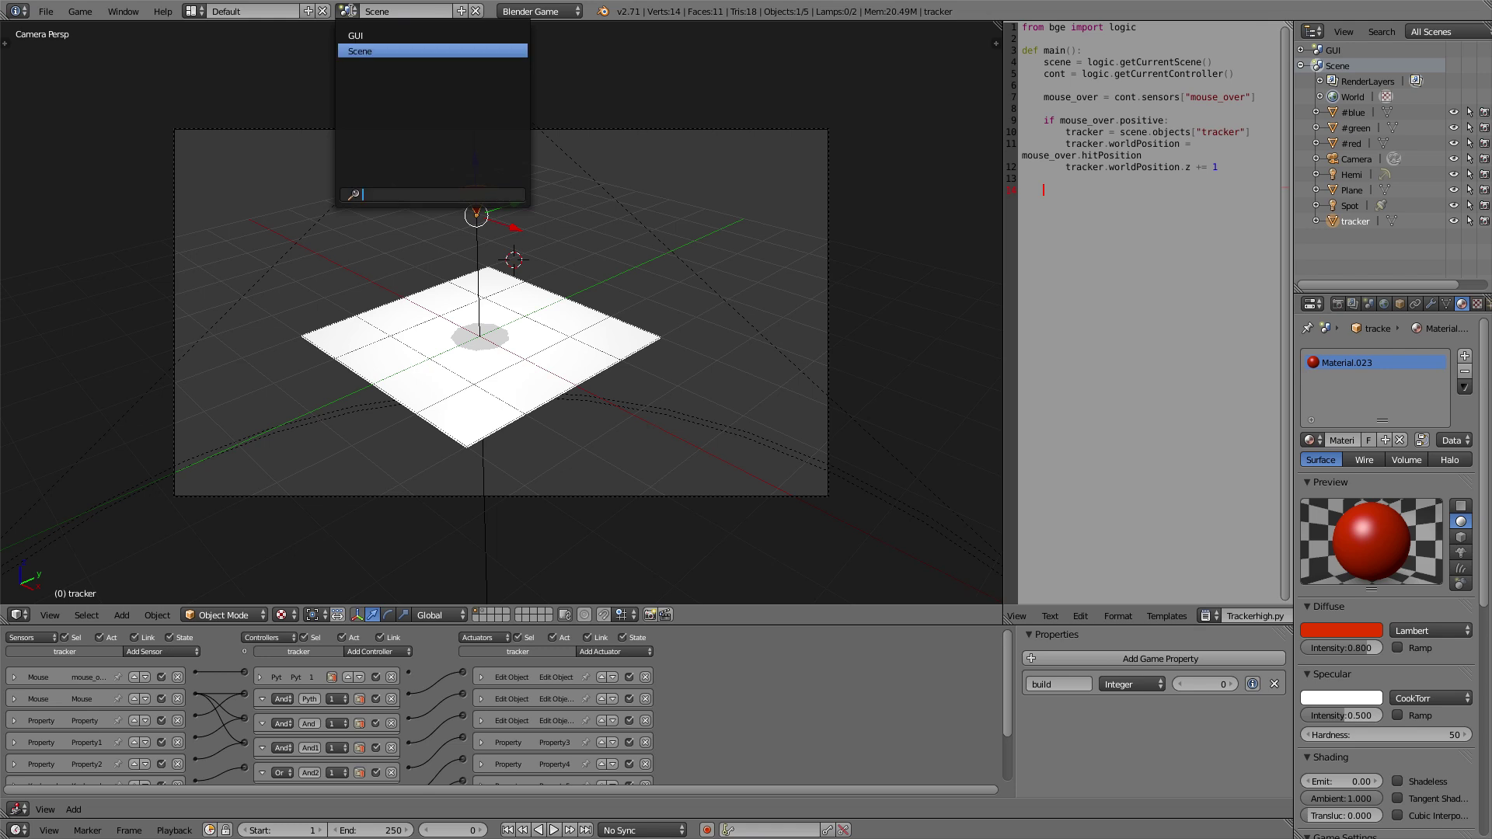
pyautogui.click(373, 36)
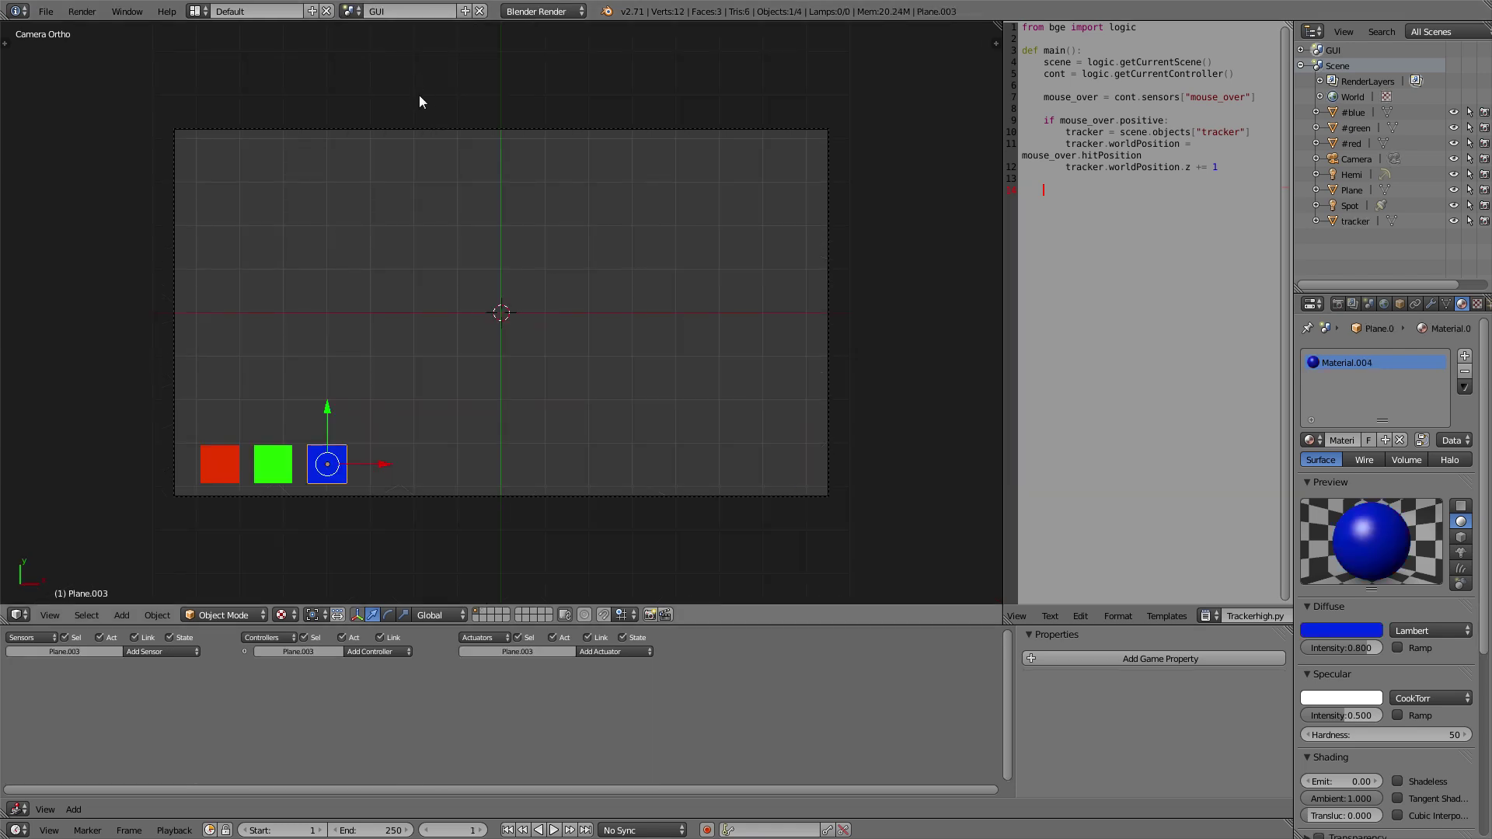
pyautogui.rightClick(233, 465)
pyautogui.rightClick(328, 473)
pyautogui.rightClick(238, 468)
pyautogui.scroll(2, 284, 463)
pyautogui.rightClick(222, 498)
pyautogui.rightClick(293, 506)
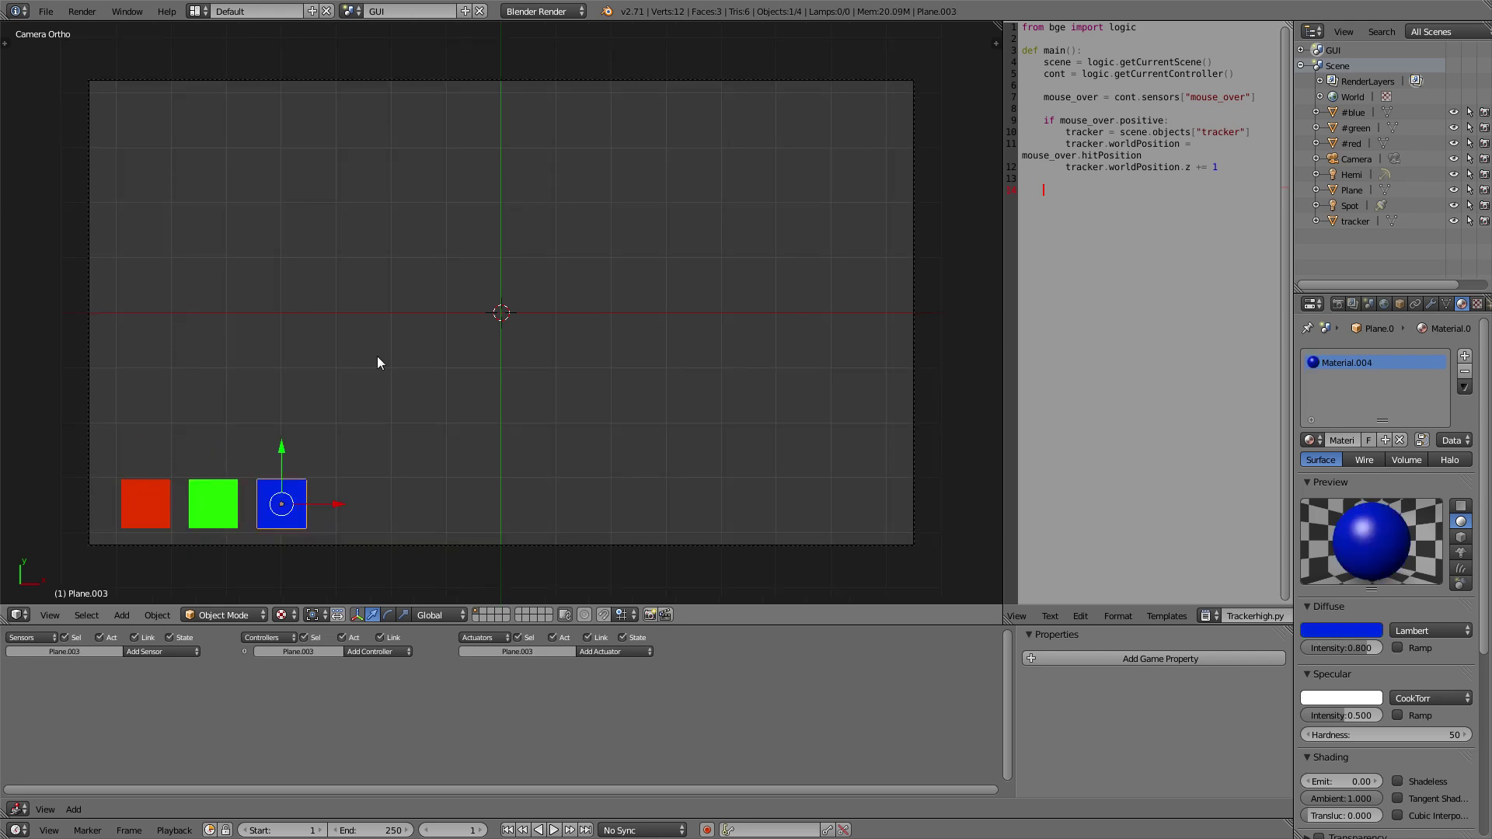
# Return to the scene named Scene, select its camera and add an Always sensor
pyautogui.click(351, 11)
pyautogui.click(361, 49)
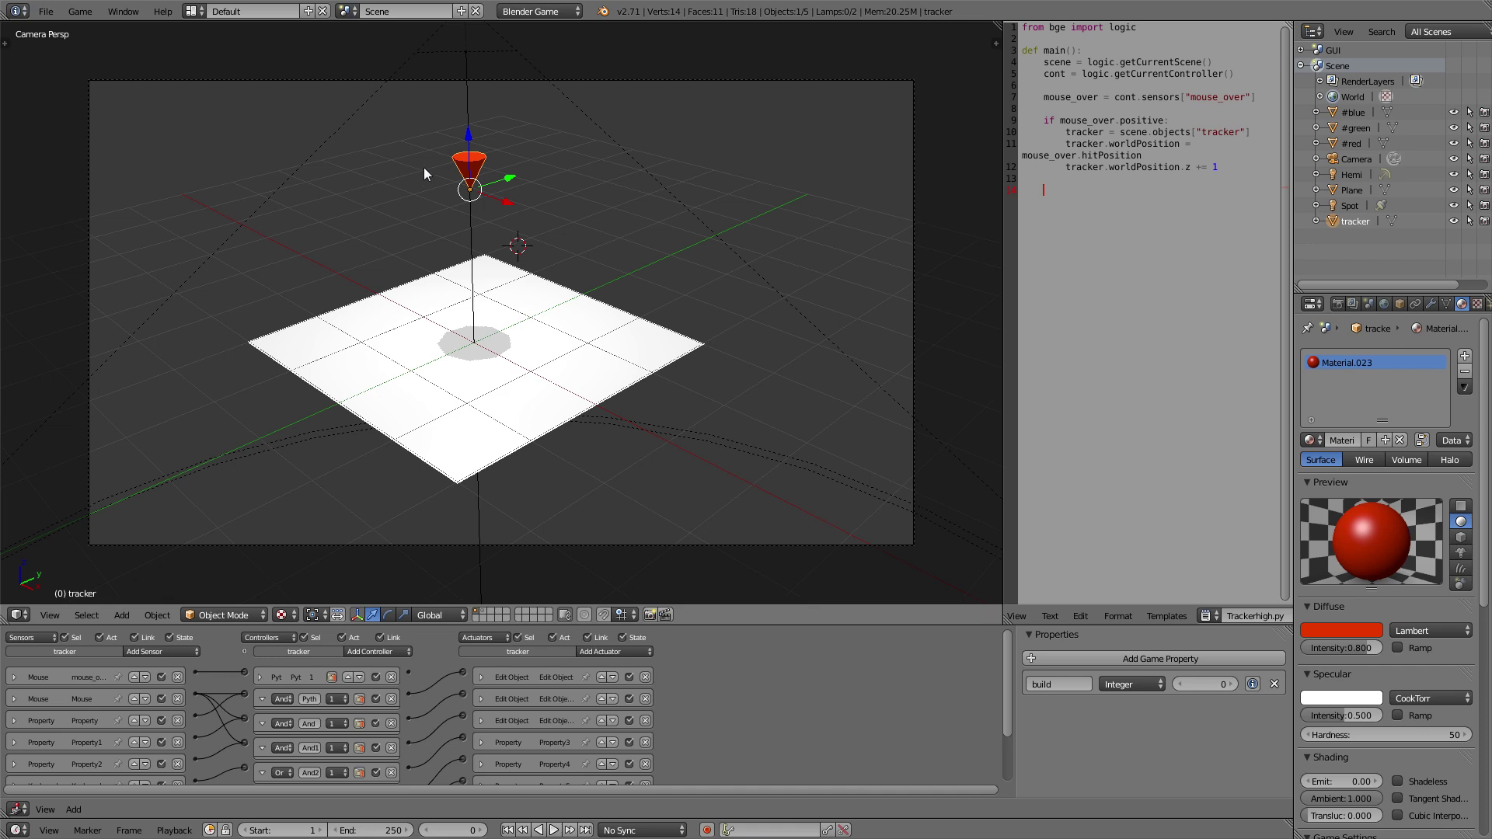
pyautogui.rightClick(414, 74)
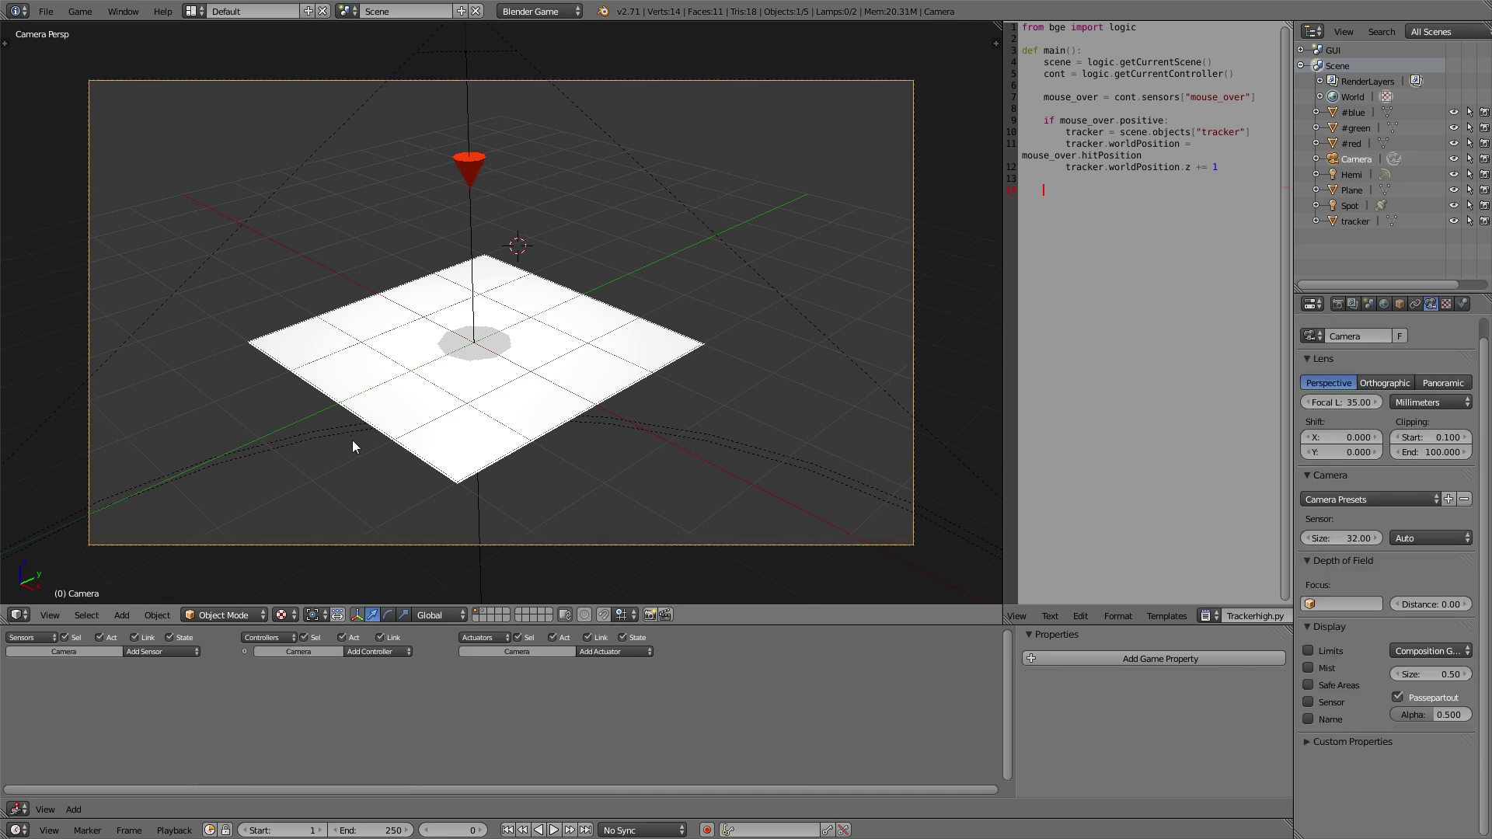
pyautogui.click(178, 652)
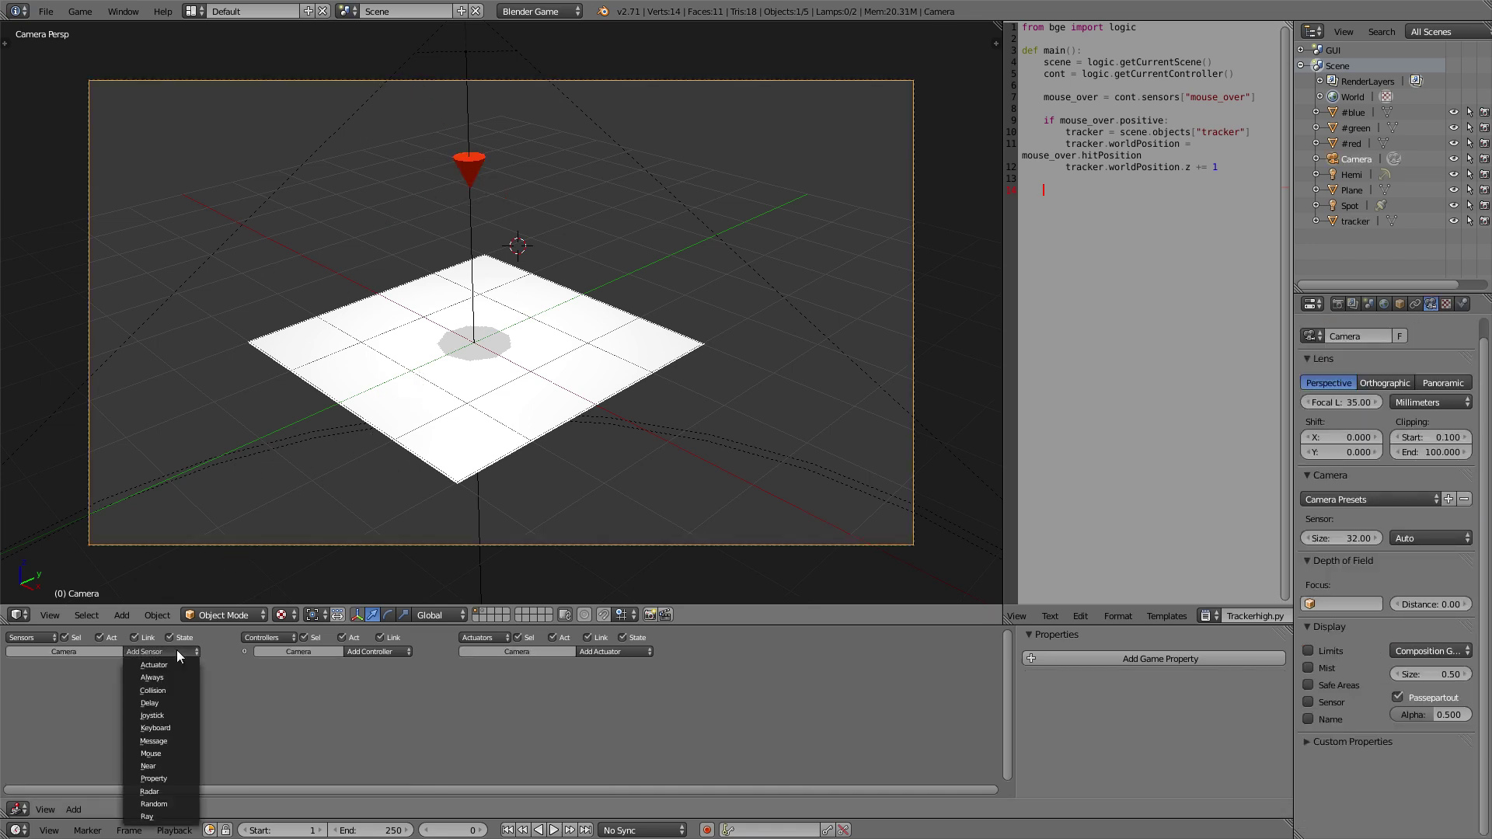
pyautogui.click(166, 680)
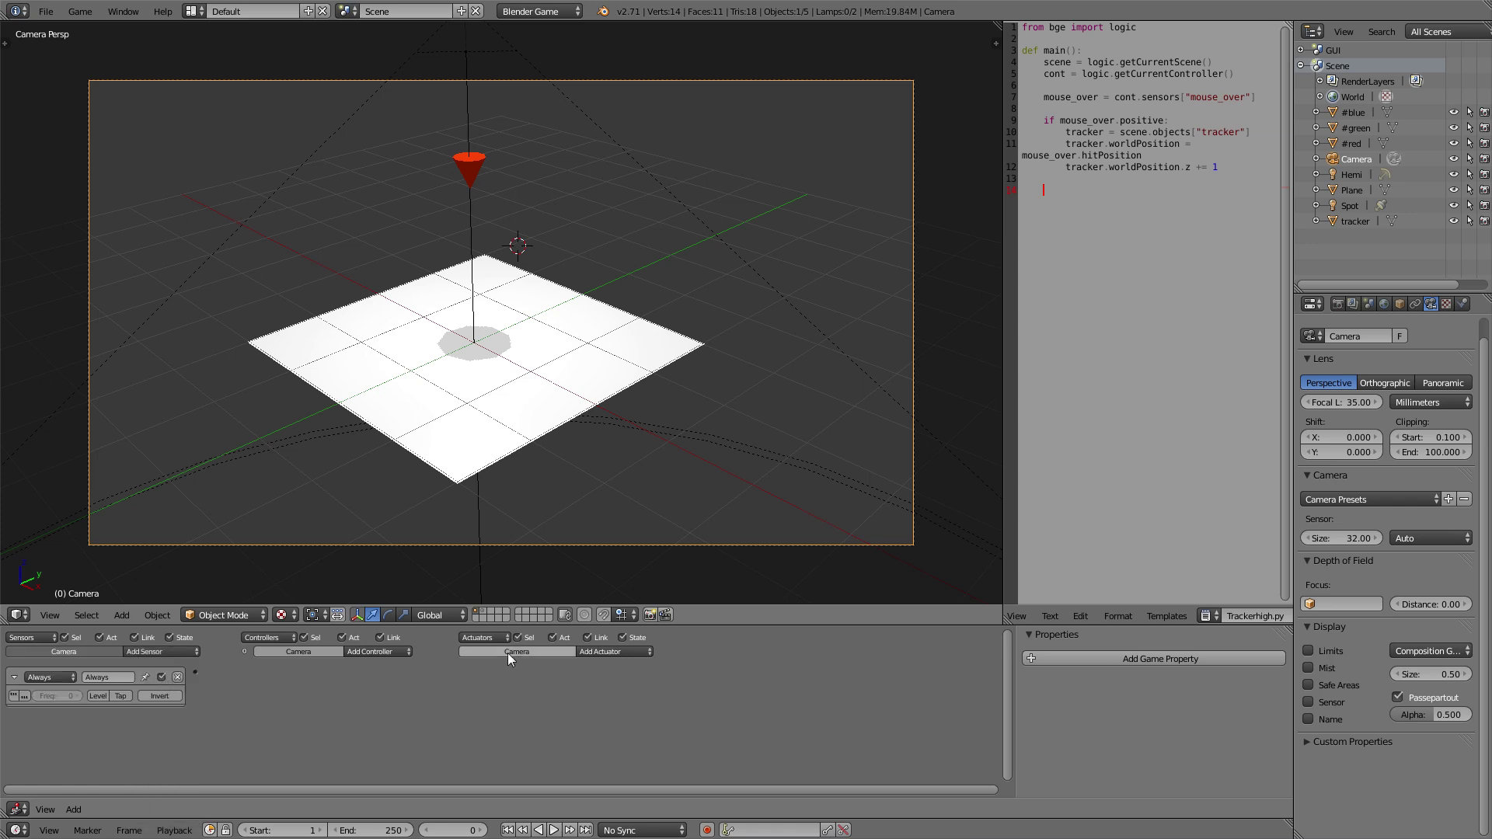
# Link the camera's Always sensor to a new Scene actuator set to Add Overlay Scene with GUI, and test-run the game
pyautogui.click(627, 651)
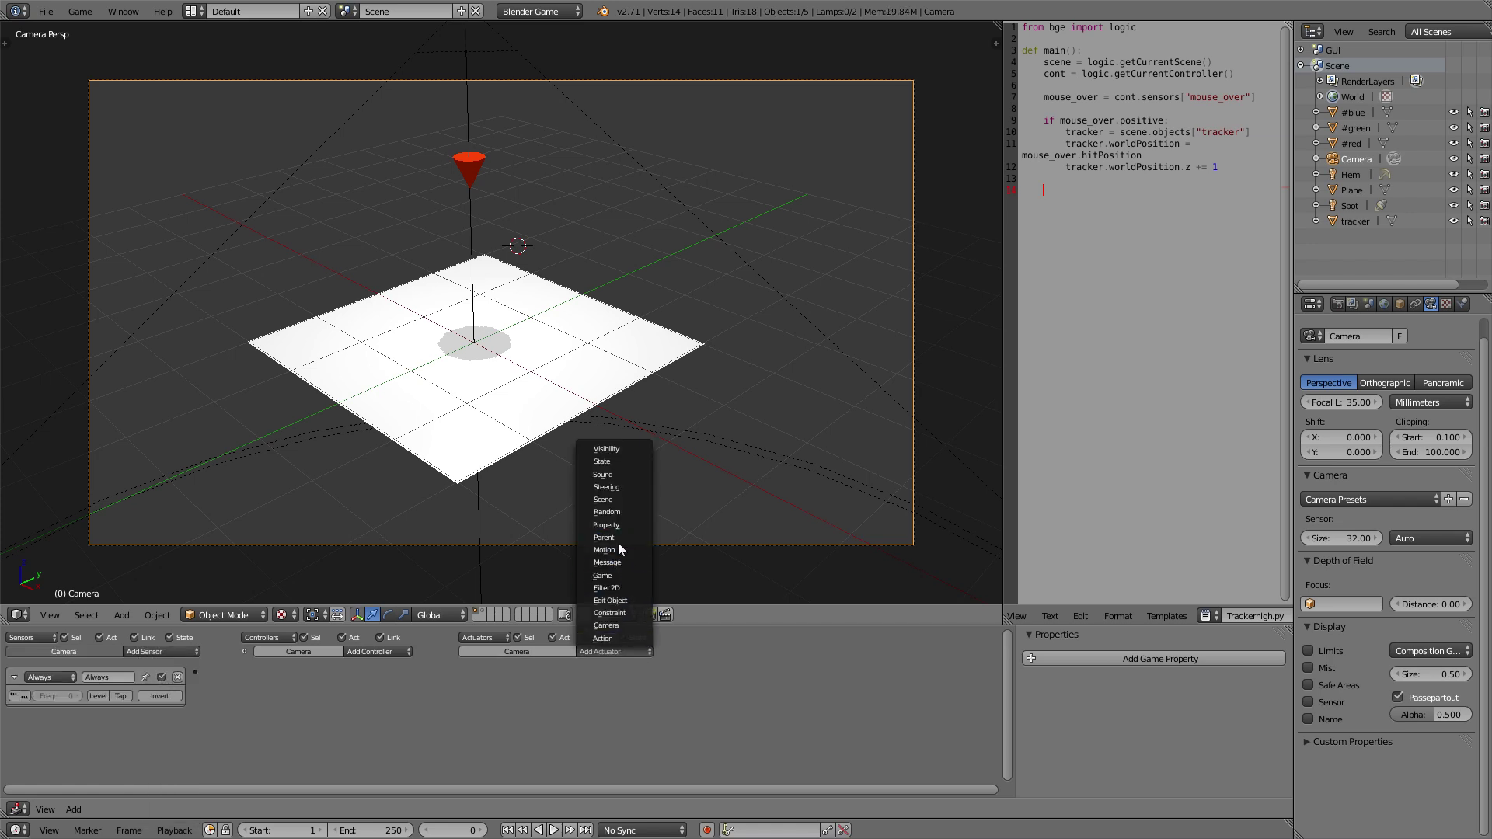
pyautogui.click(605, 499)
pyautogui.click(578, 696)
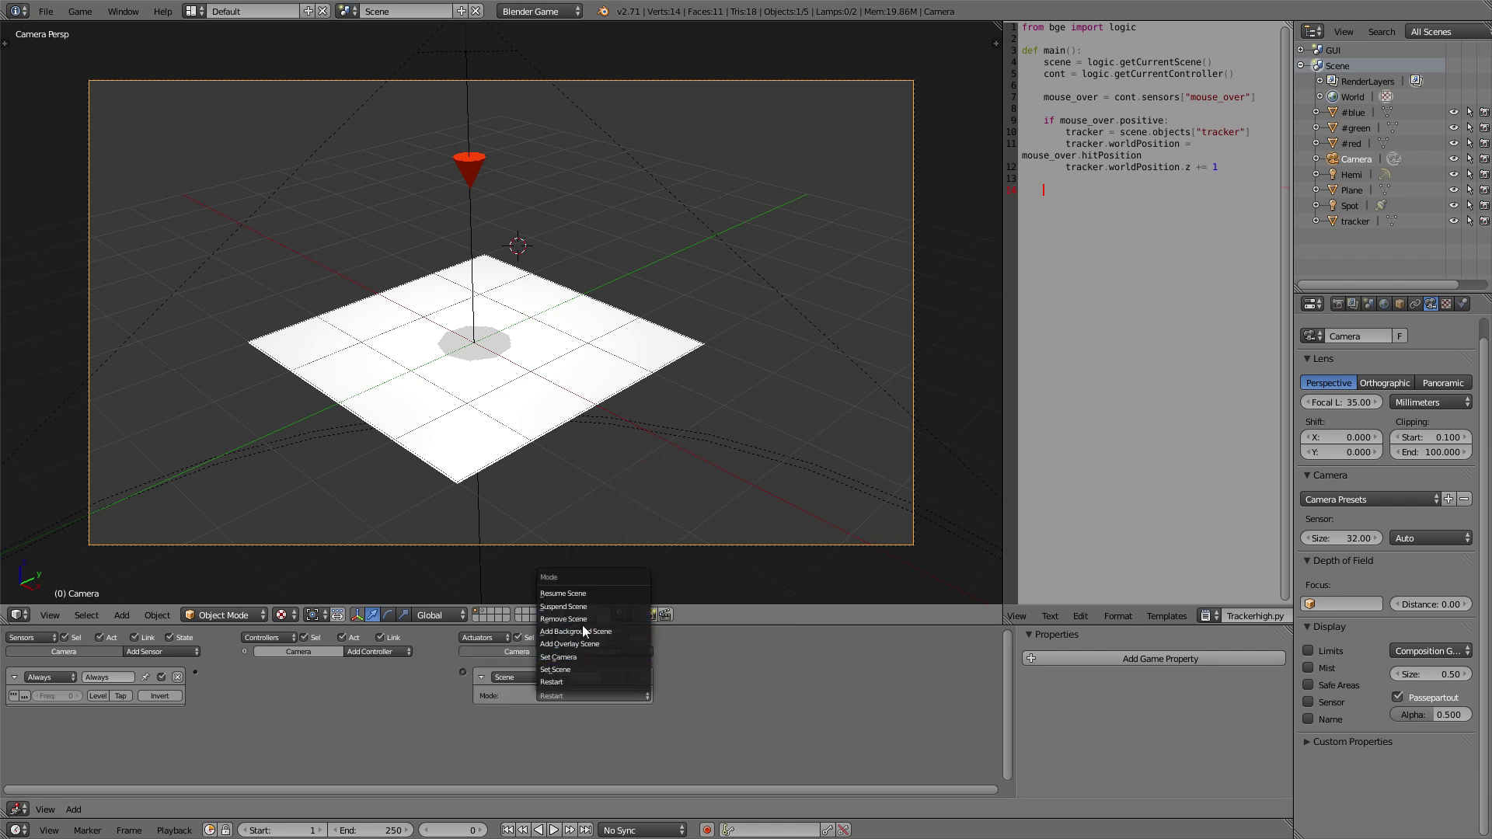
pyautogui.click(553, 645)
pyautogui.click(574, 713)
pyautogui.click(591, 609)
pyautogui.moveTo(196, 672); pyautogui.dragTo(462, 672)
pyautogui.press('p')
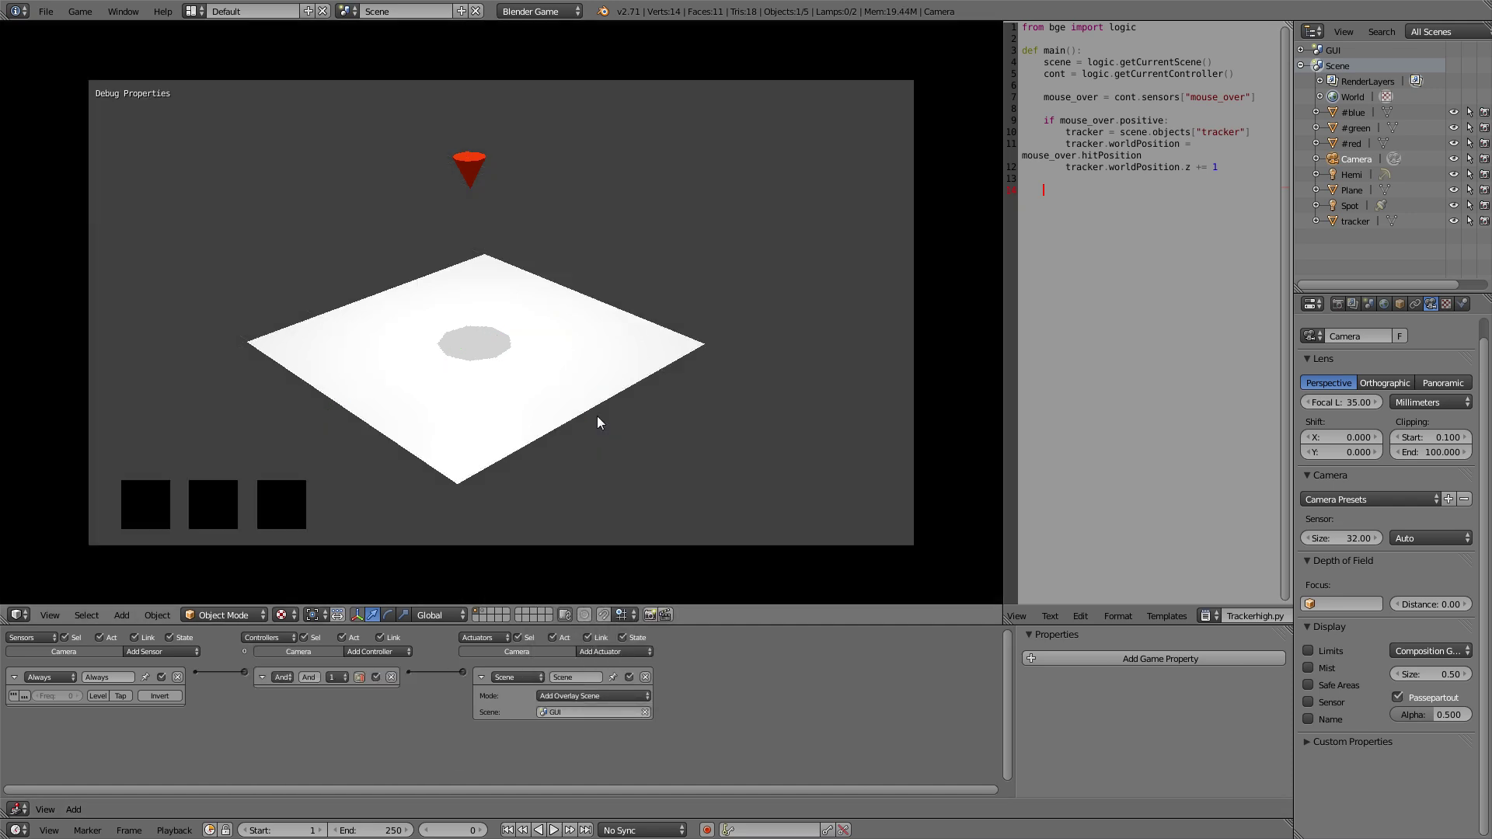
pyautogui.press('Escape')
# In the GUI scene, make the materials of the blue, green and red squares shadeless
pyautogui.click(349, 11)
pyautogui.click(373, 34)
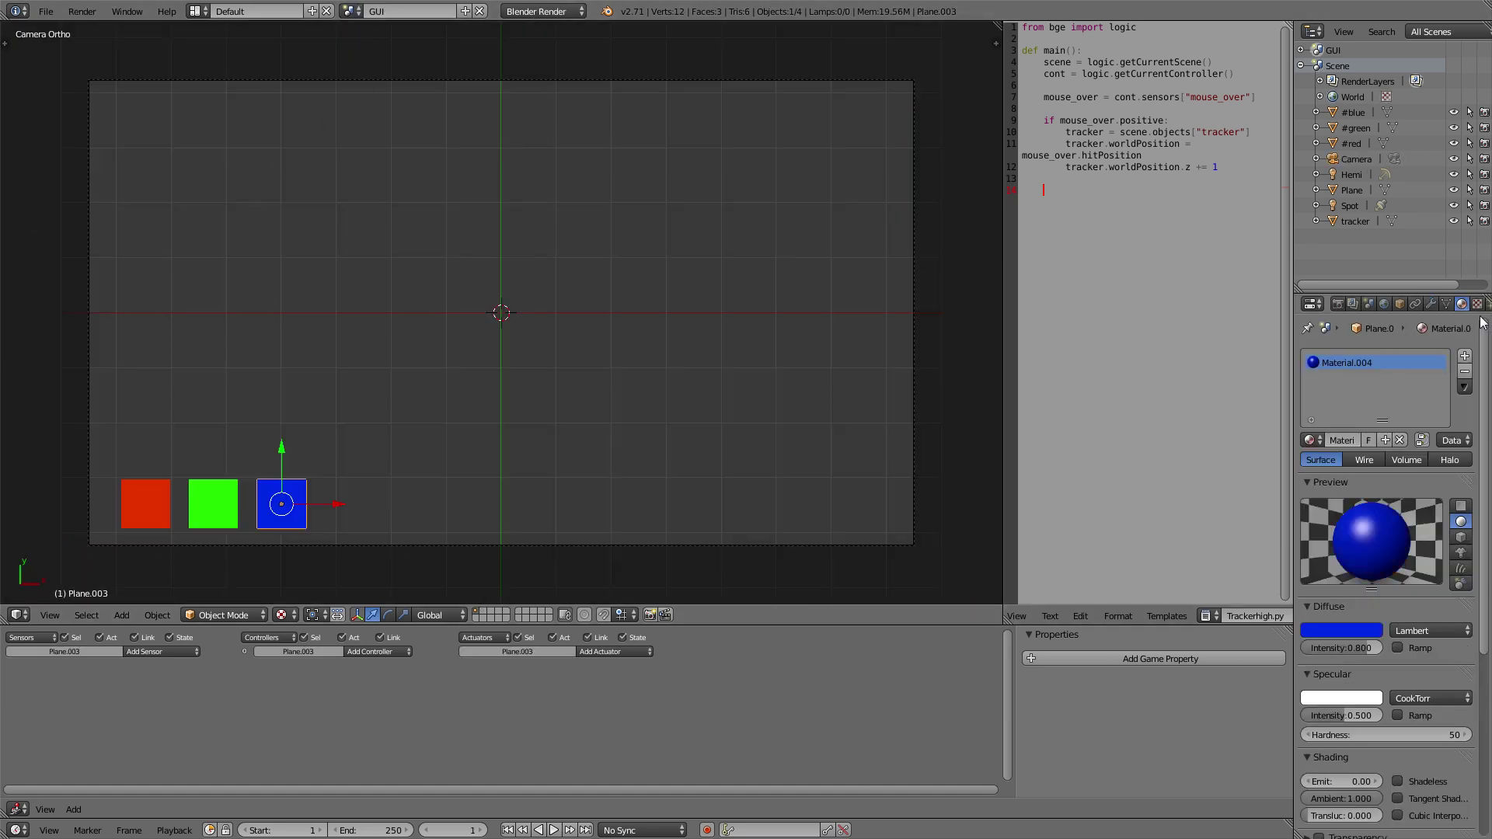
pyautogui.click(1420, 782)
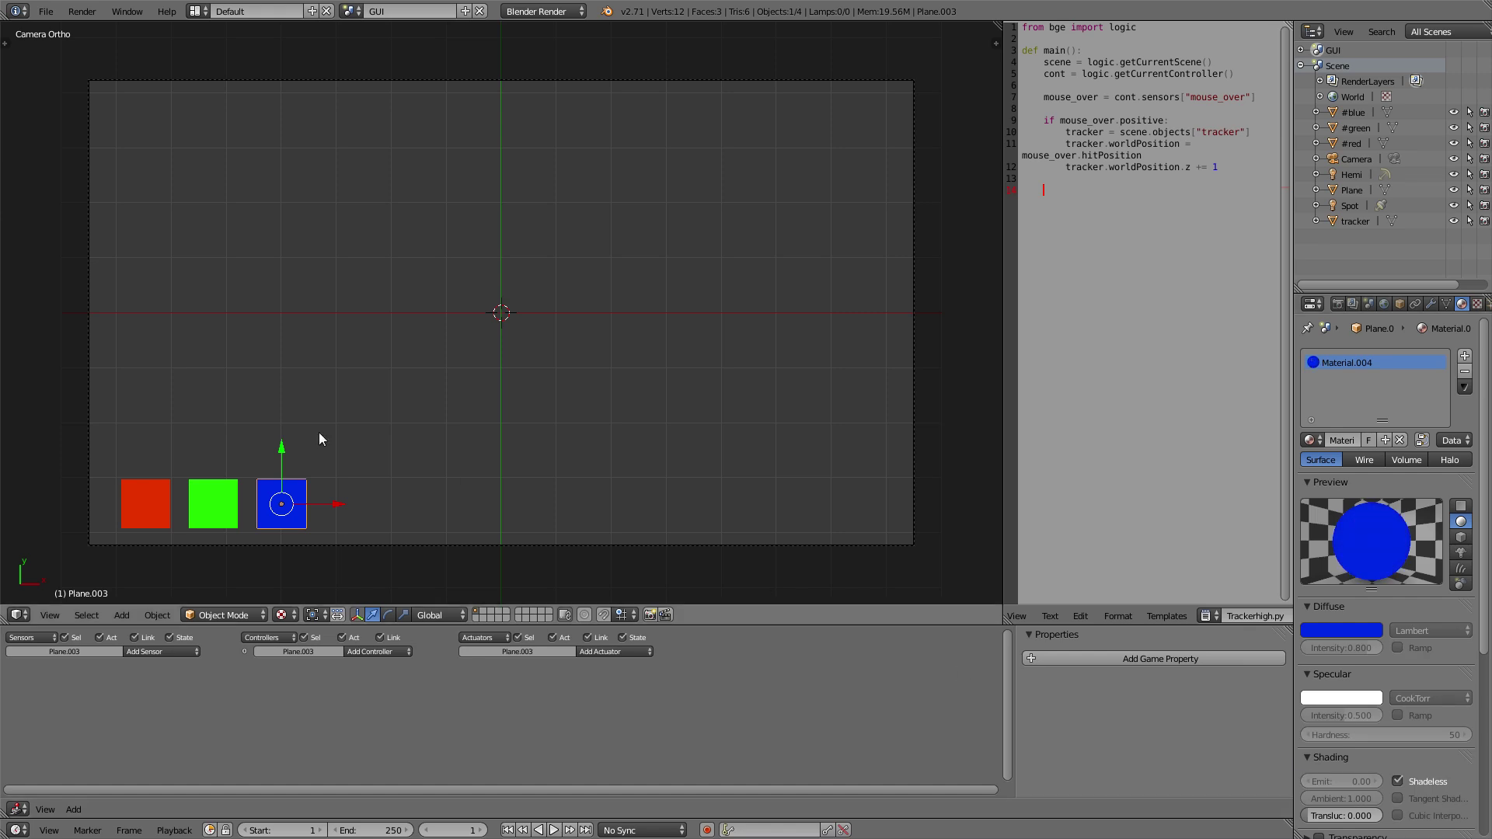
pyautogui.rightClick(233, 509)
pyautogui.click(1424, 782)
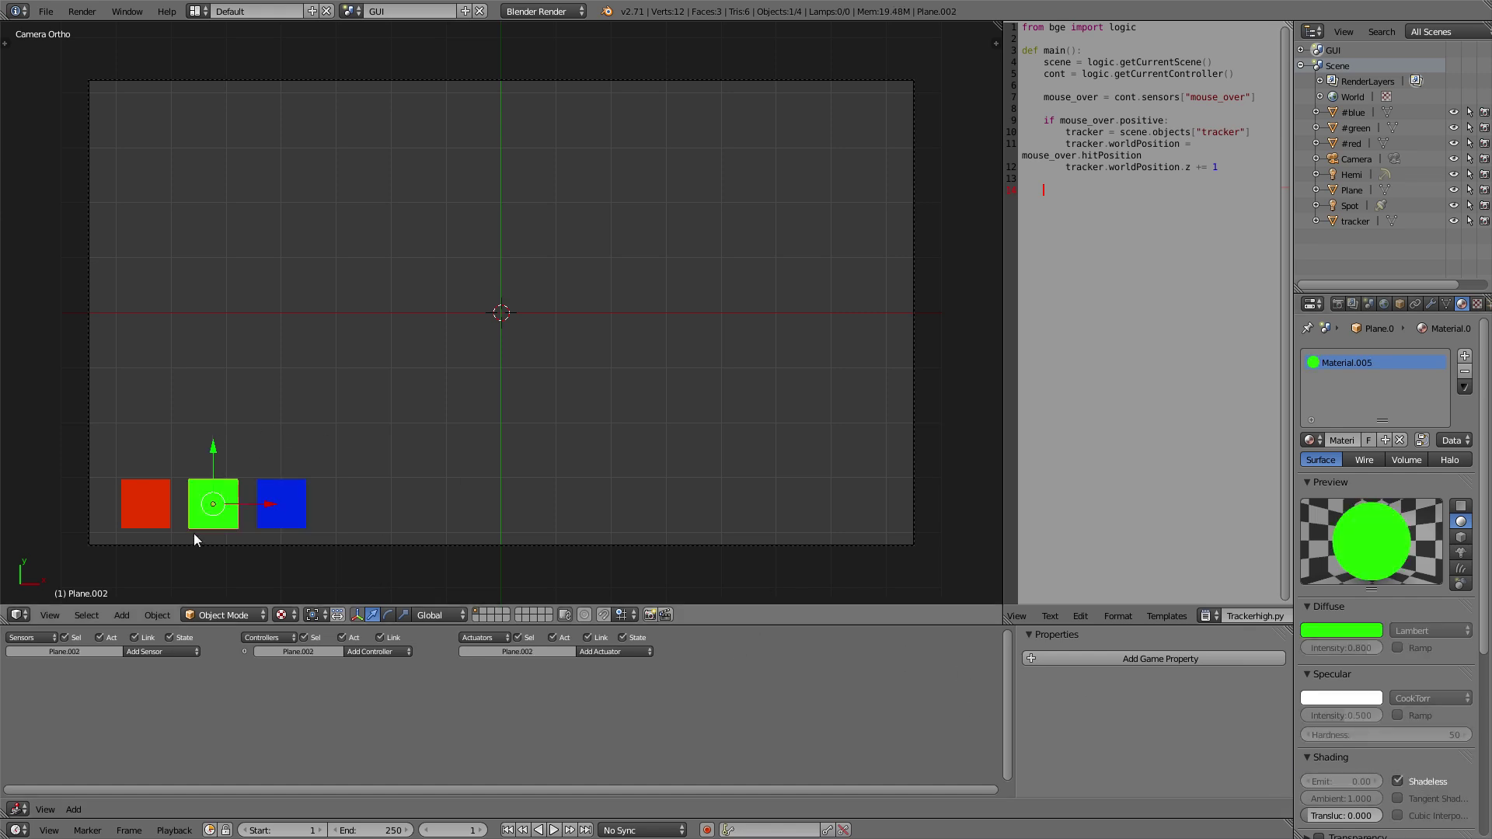
pyautogui.rightClick(147, 513)
pyautogui.click(1398, 781)
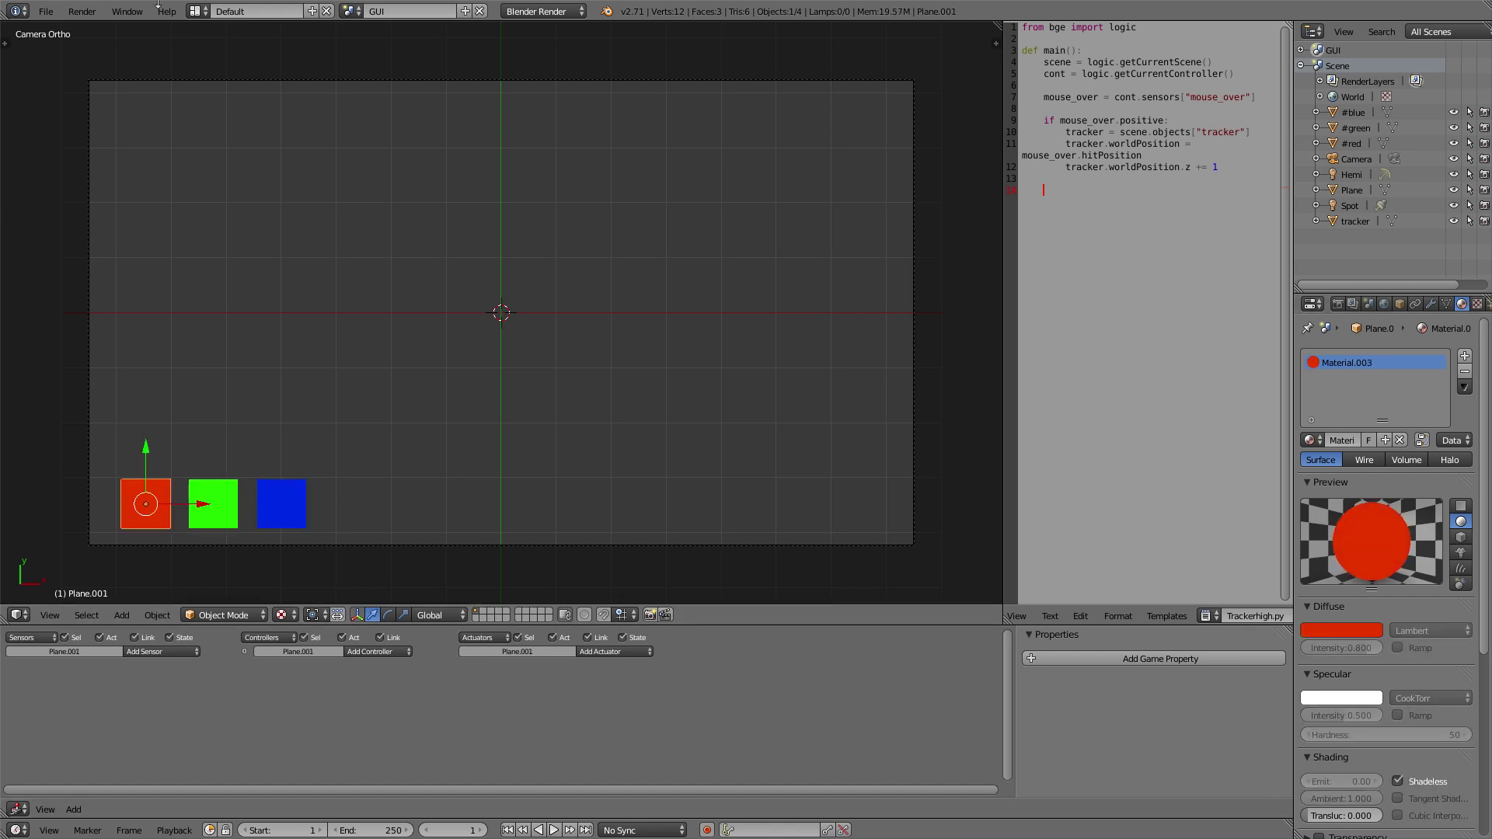
# Go back to the scene named Scene and test the game with the overlay by placing cubes across the plane
pyautogui.click(351, 11)
pyautogui.click(369, 49)
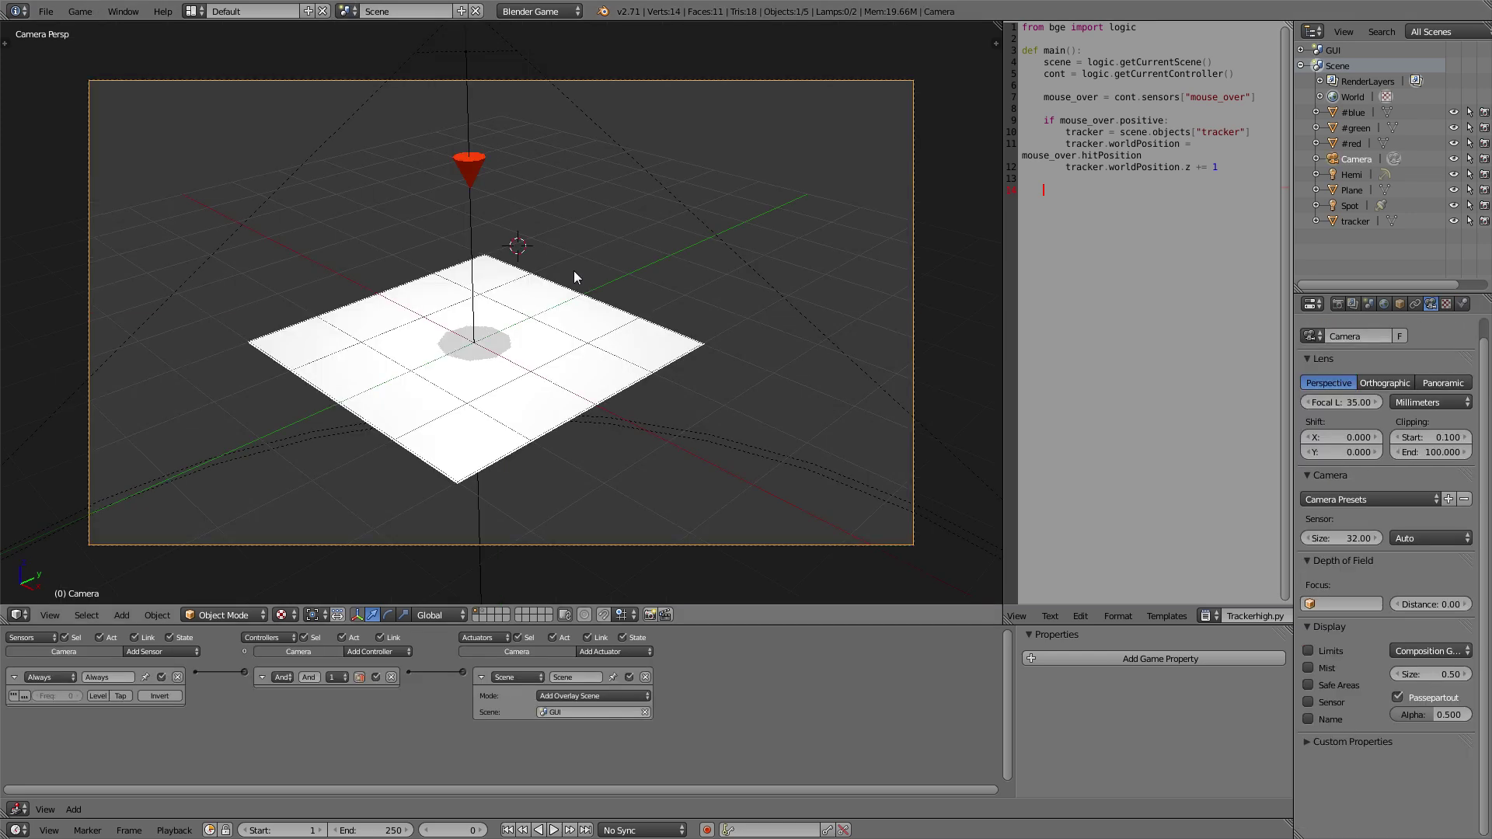
pyautogui.press('p')
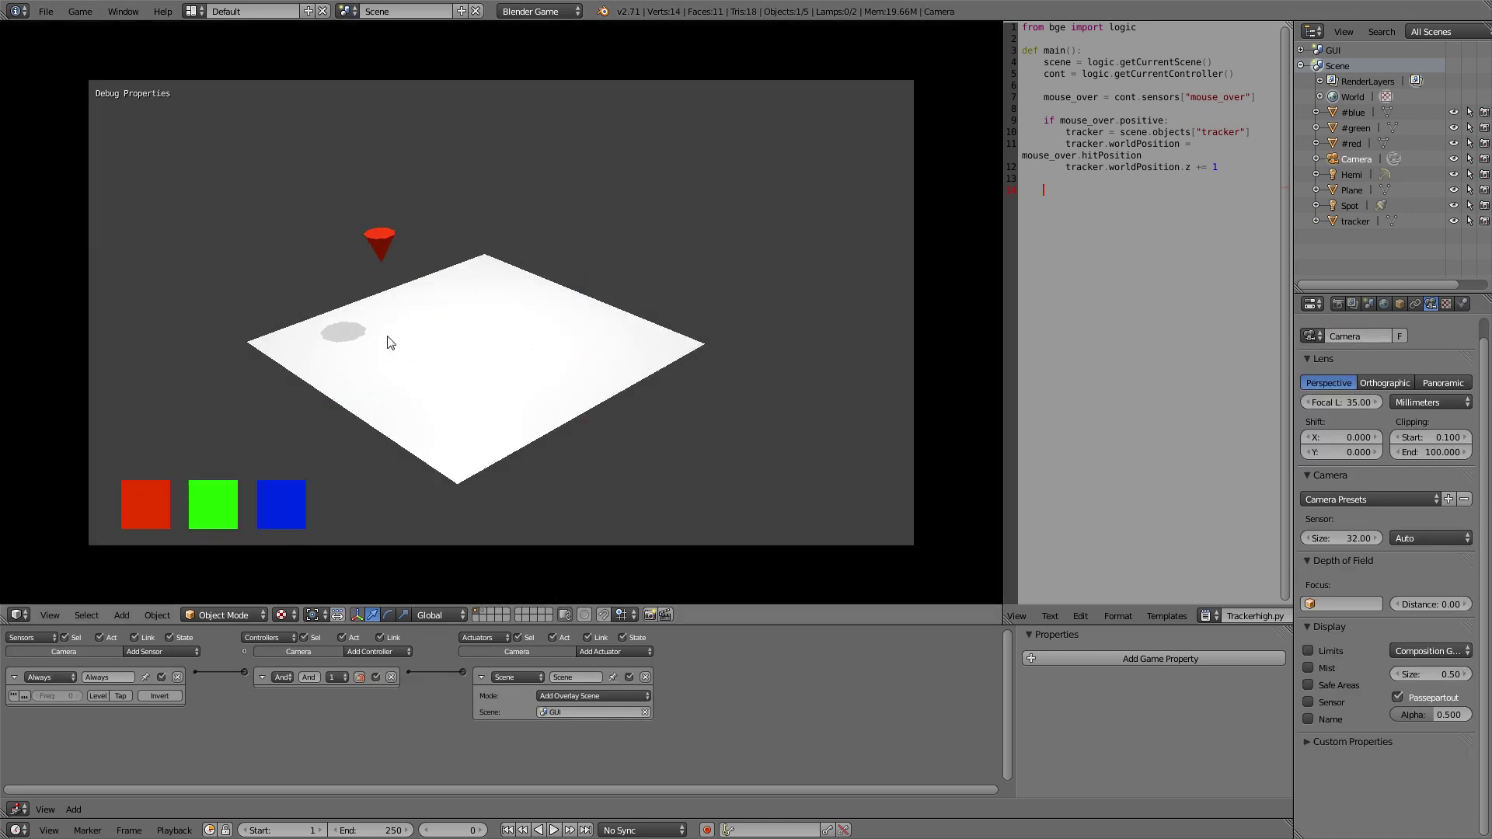
pyautogui.click(401, 349)
pyautogui.click(444, 359)
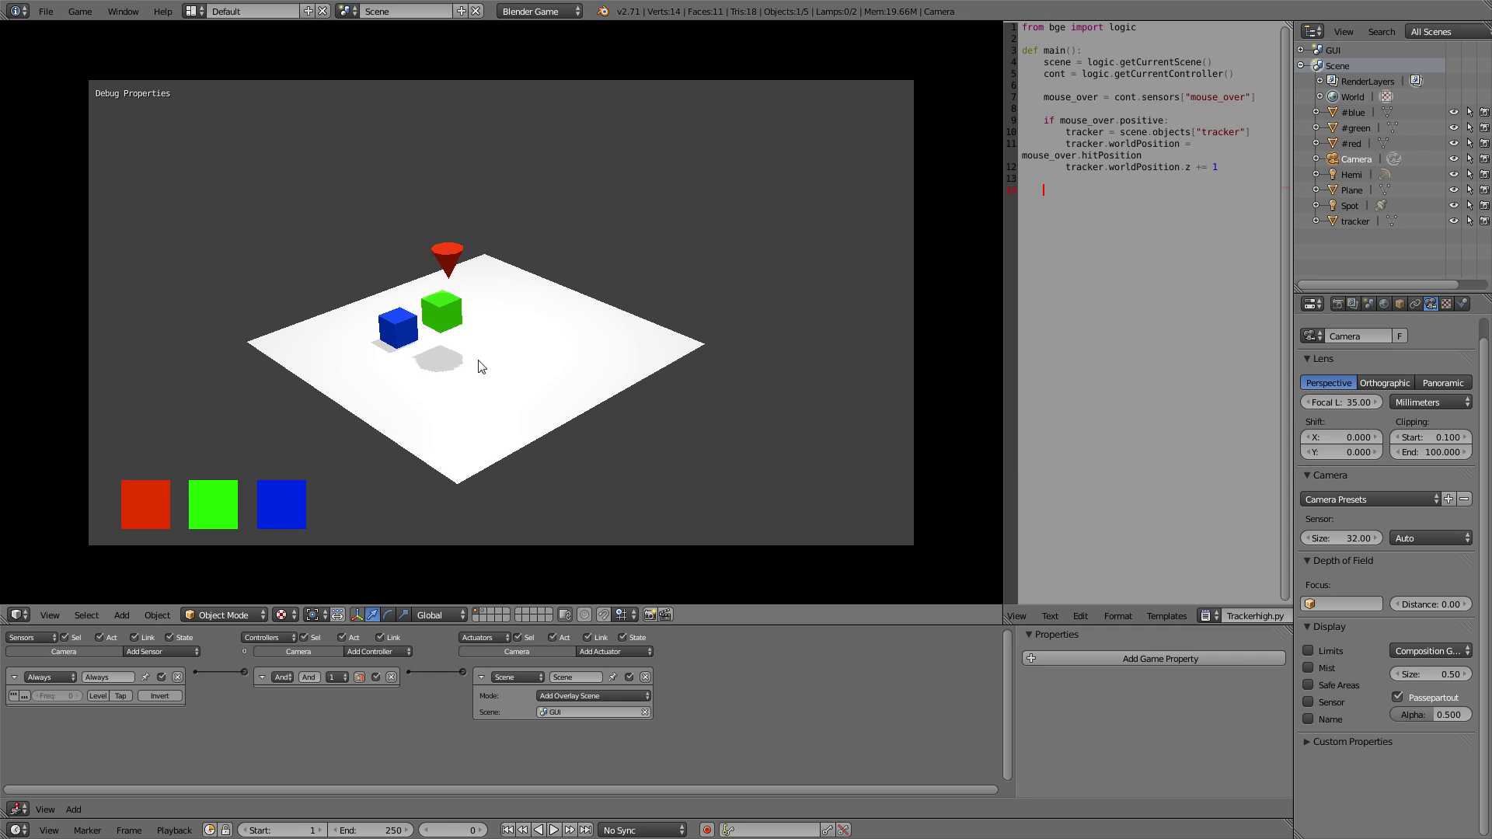
pyautogui.click(488, 367)
pyautogui.click(549, 367)
pyautogui.click(586, 378)
pyautogui.click(643, 357)
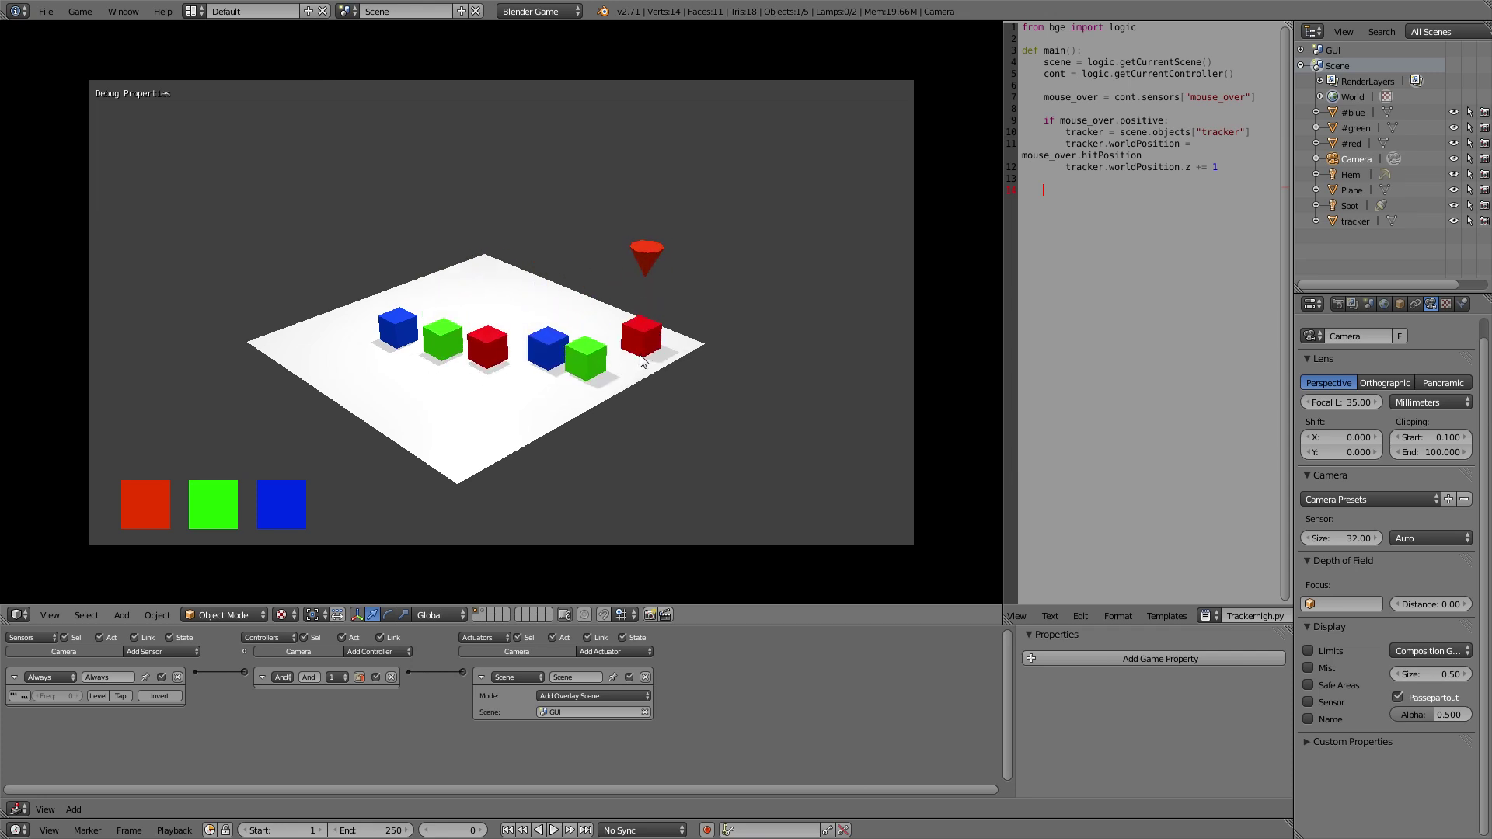
pyautogui.press('Escape')
# Select the tracker and run the game, placing a few cubes to check its build property
pyautogui.rightClick(469, 191)
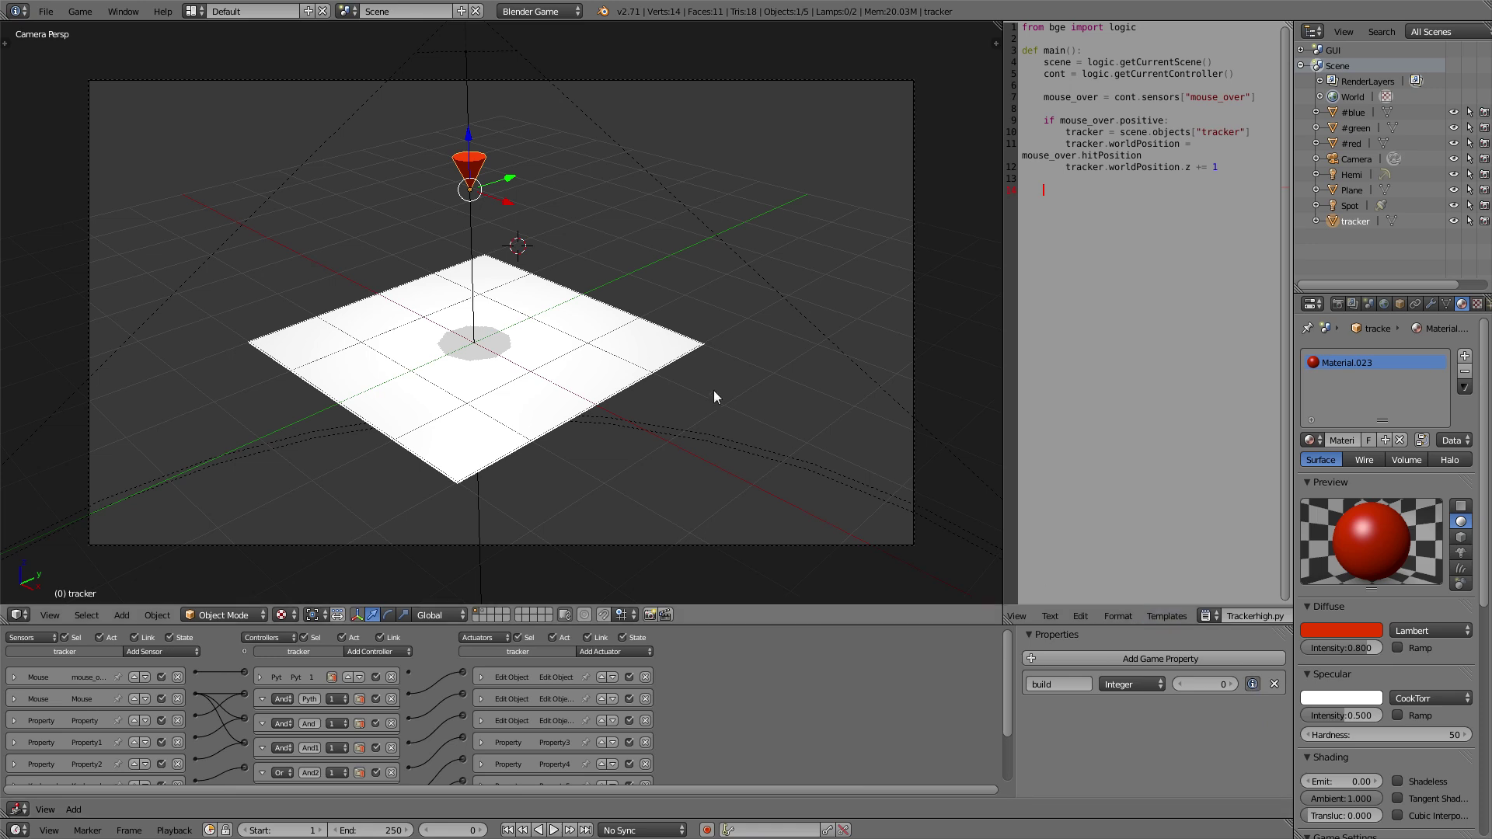
pyautogui.press('p')
pyautogui.click(510, 347)
pyautogui.click(451, 357)
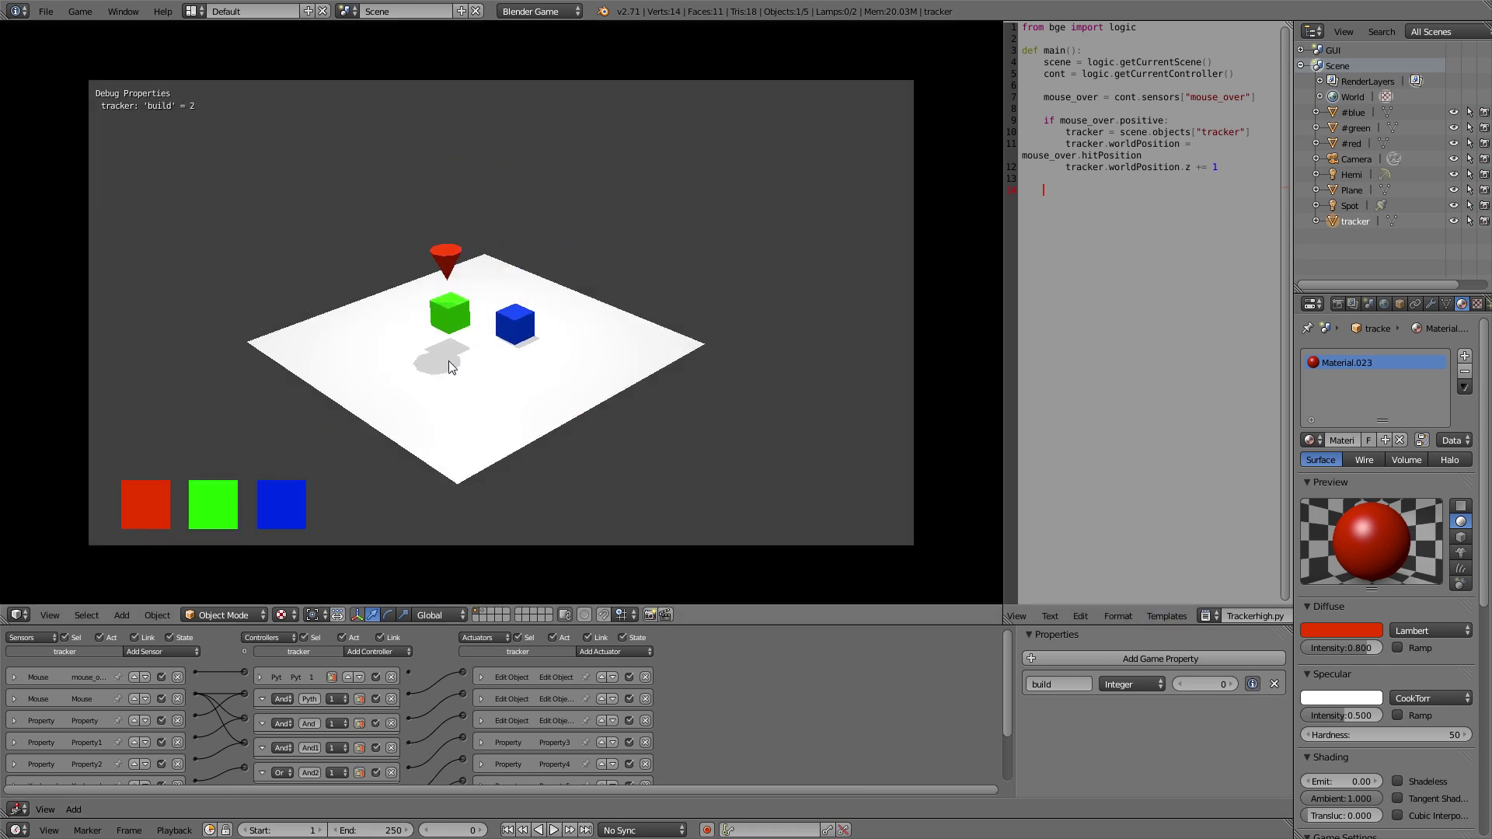
pyautogui.click(402, 368)
pyautogui.press('Escape')
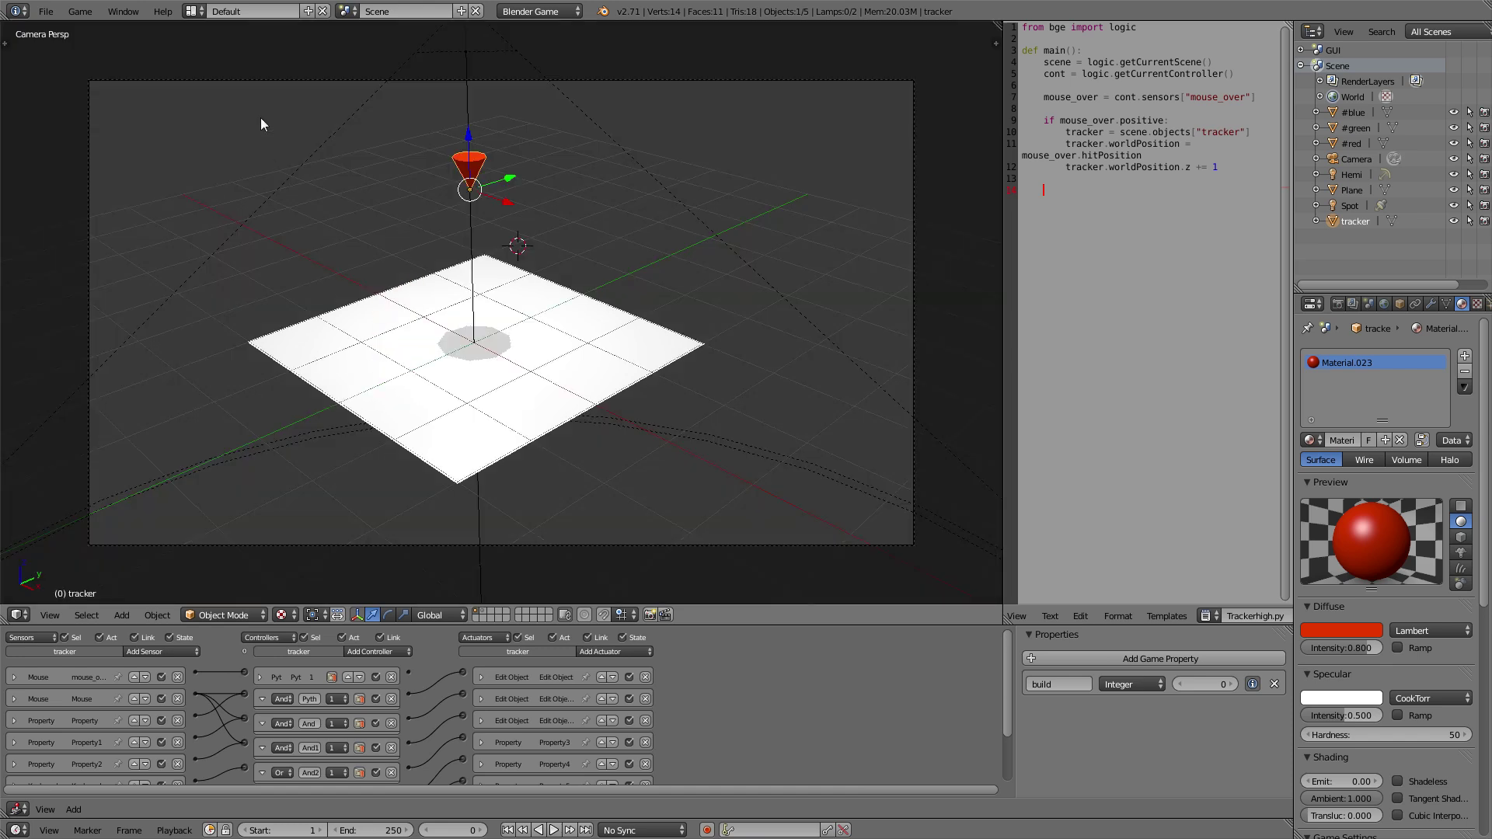
# Delete both Keyboard sensors from the tracker's logic
pyautogui.scroll(-1, 213, 710)
pyautogui.scroll(-2, 213, 710)
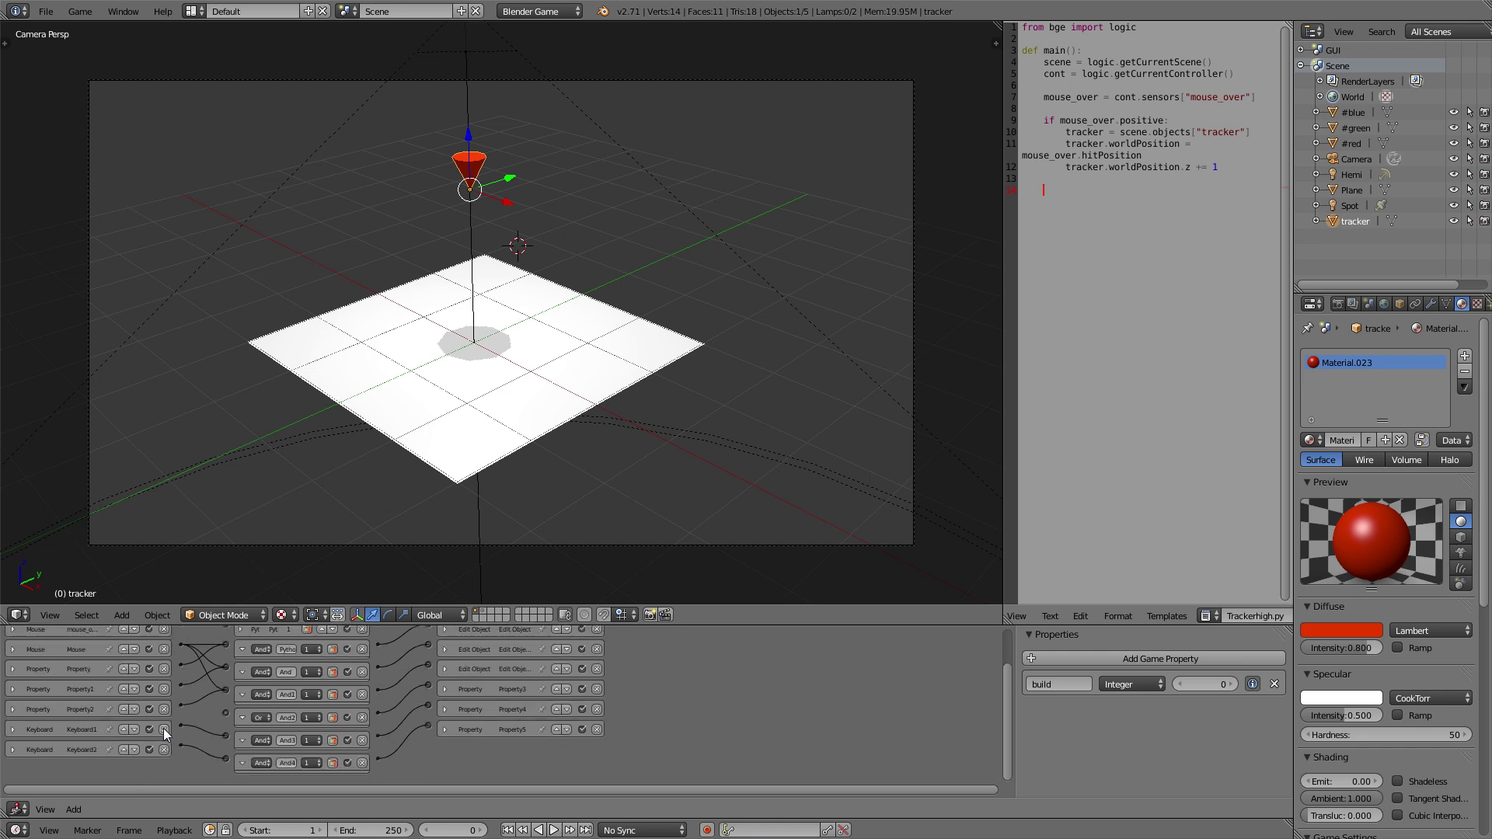
pyautogui.click(163, 731)
pyautogui.click(163, 732)
pyautogui.press('Home')
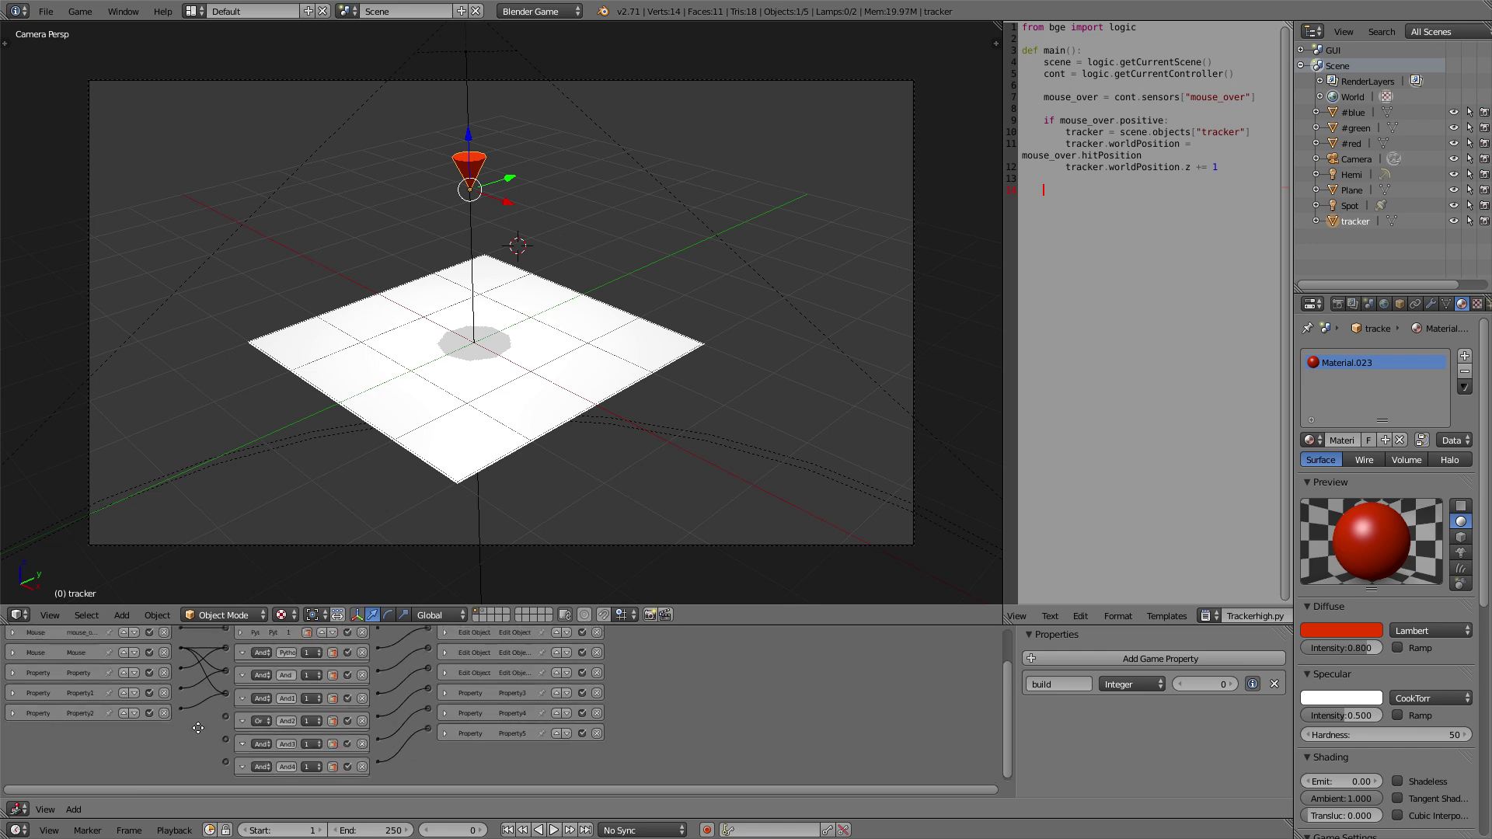
# Give the red square in the GUI scene two Mouse sensors, one for Mouse Over and one for Left Button
pyautogui.click(348, 11)
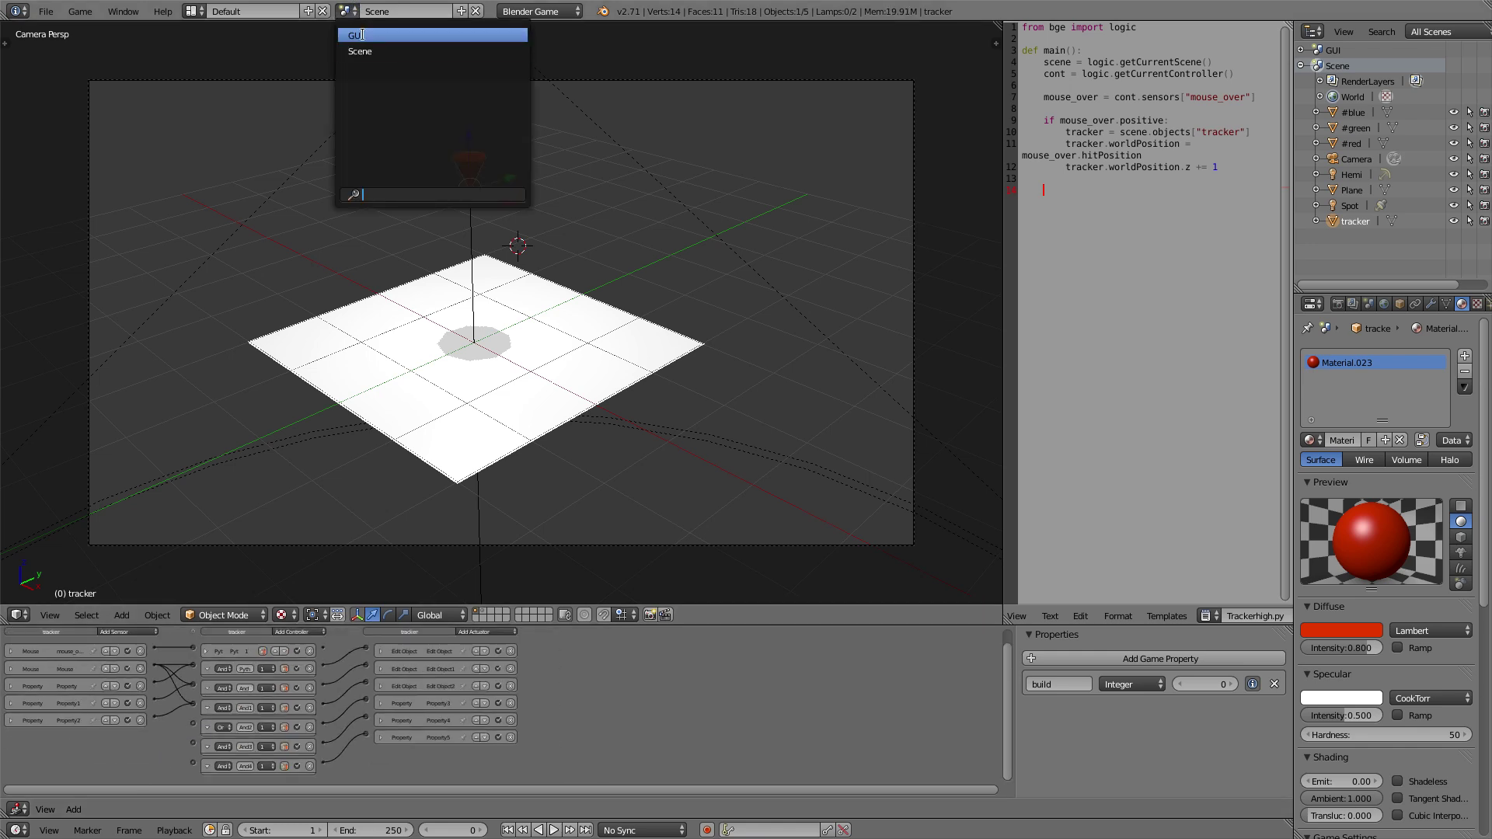
pyautogui.click(420, 37)
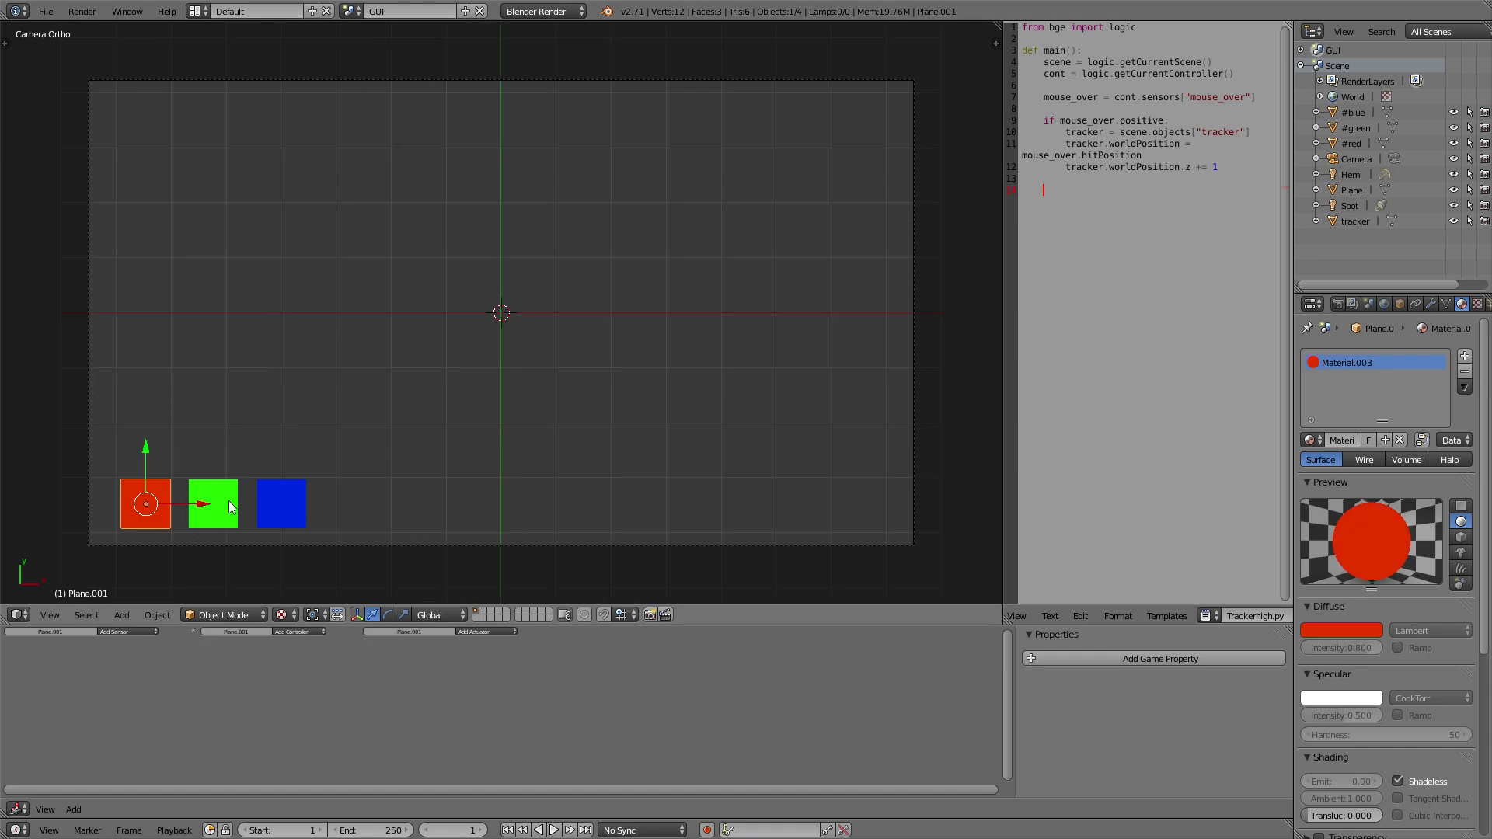
pyautogui.scroll(2, 152, 669)
pyautogui.scroll(1, 153, 669)
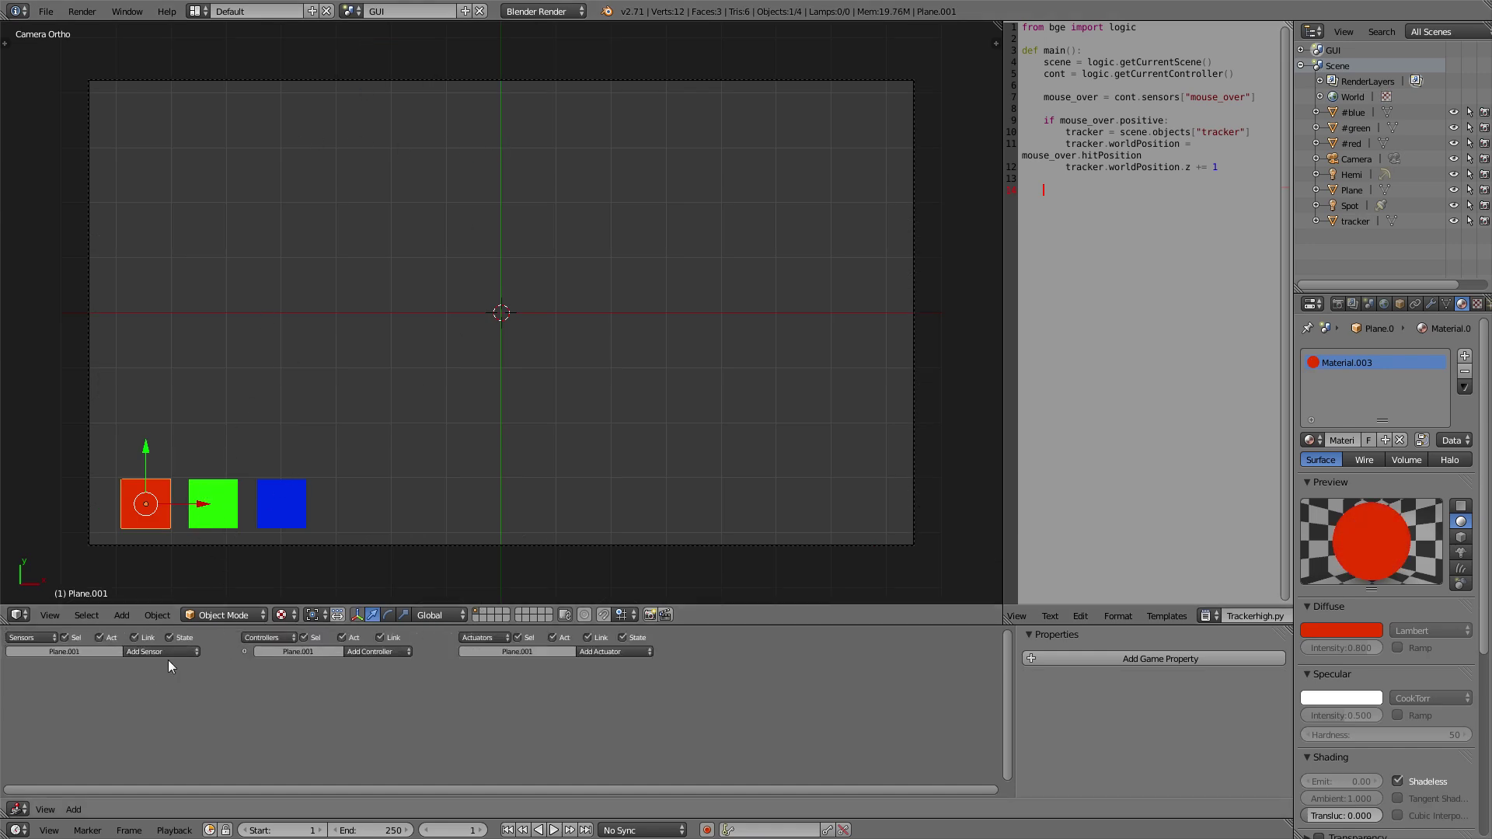
pyautogui.click(166, 653)
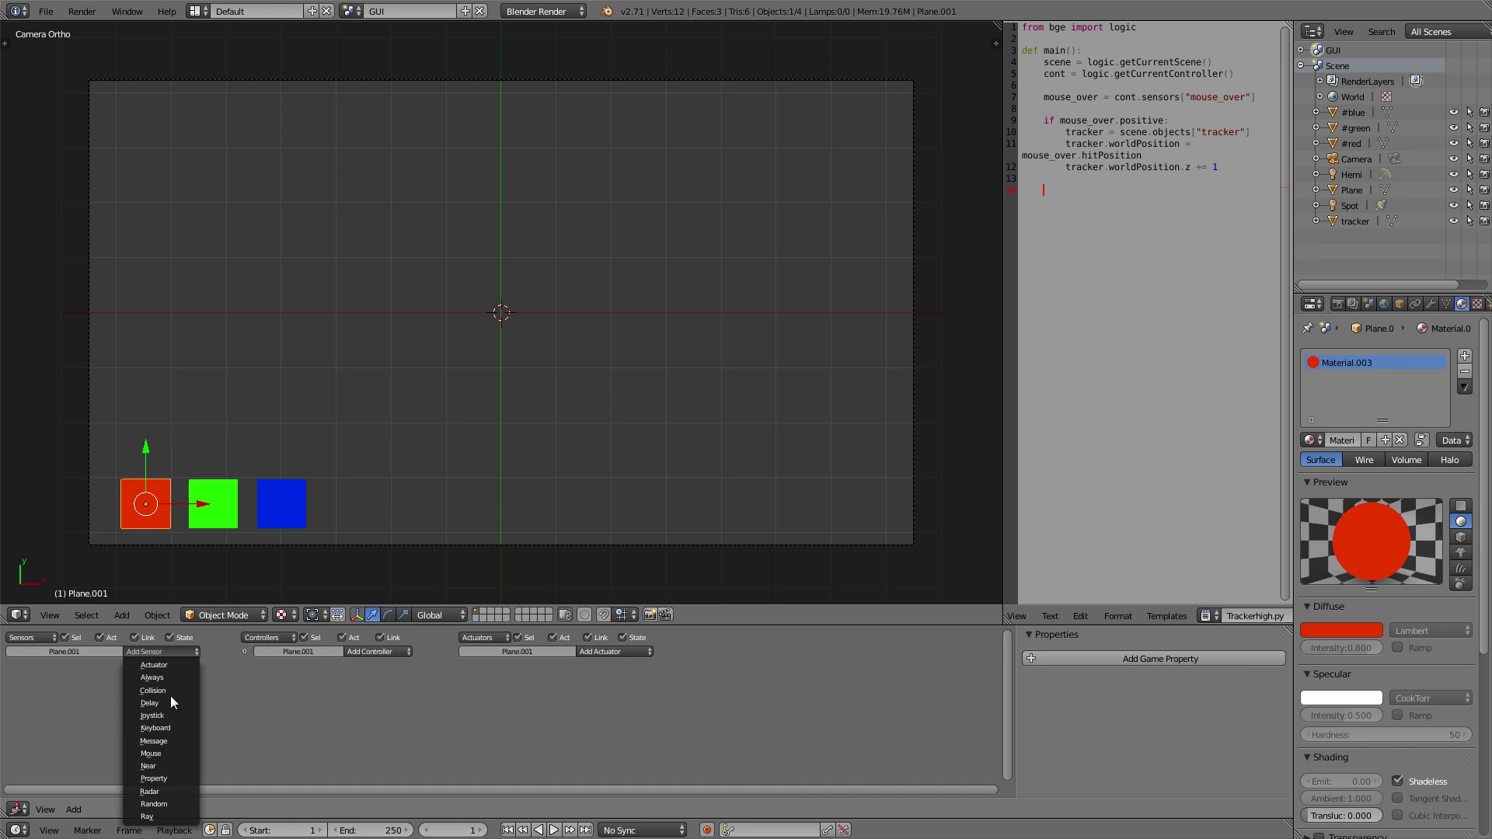
pyautogui.click(170, 754)
pyautogui.click(159, 651)
pyautogui.click(168, 754)
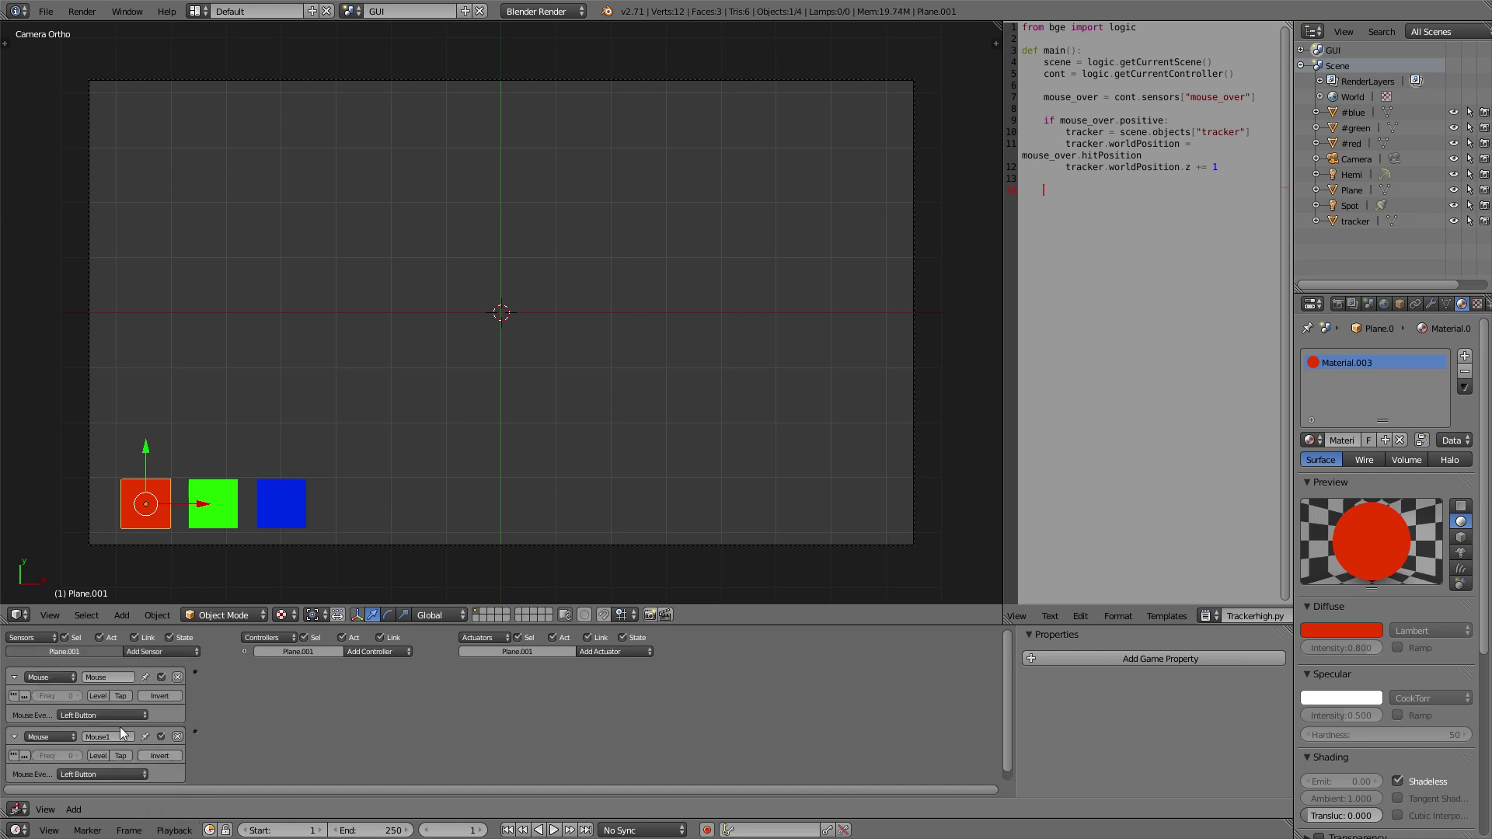
pyautogui.click(119, 715)
pyautogui.click(114, 627)
# Add a Message actuator addressed to tracker with the subject red, and link both Mouse sensors to it through an And controller
pyautogui.click(603, 652)
pyautogui.click(607, 562)
pyautogui.click(575, 697)
pyautogui.write('trac')
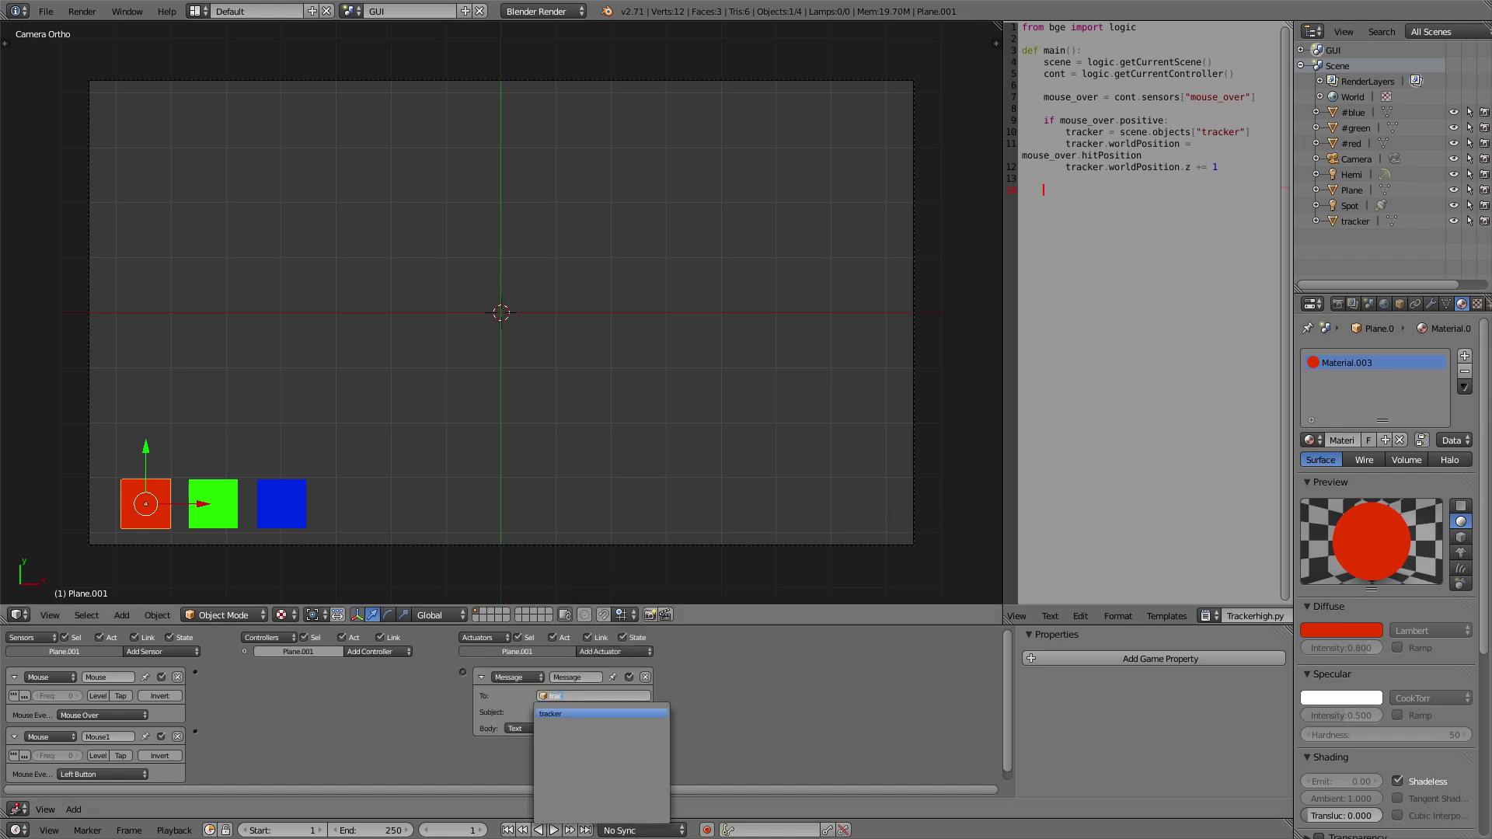
pyautogui.click(565, 713)
pyautogui.click(566, 713)
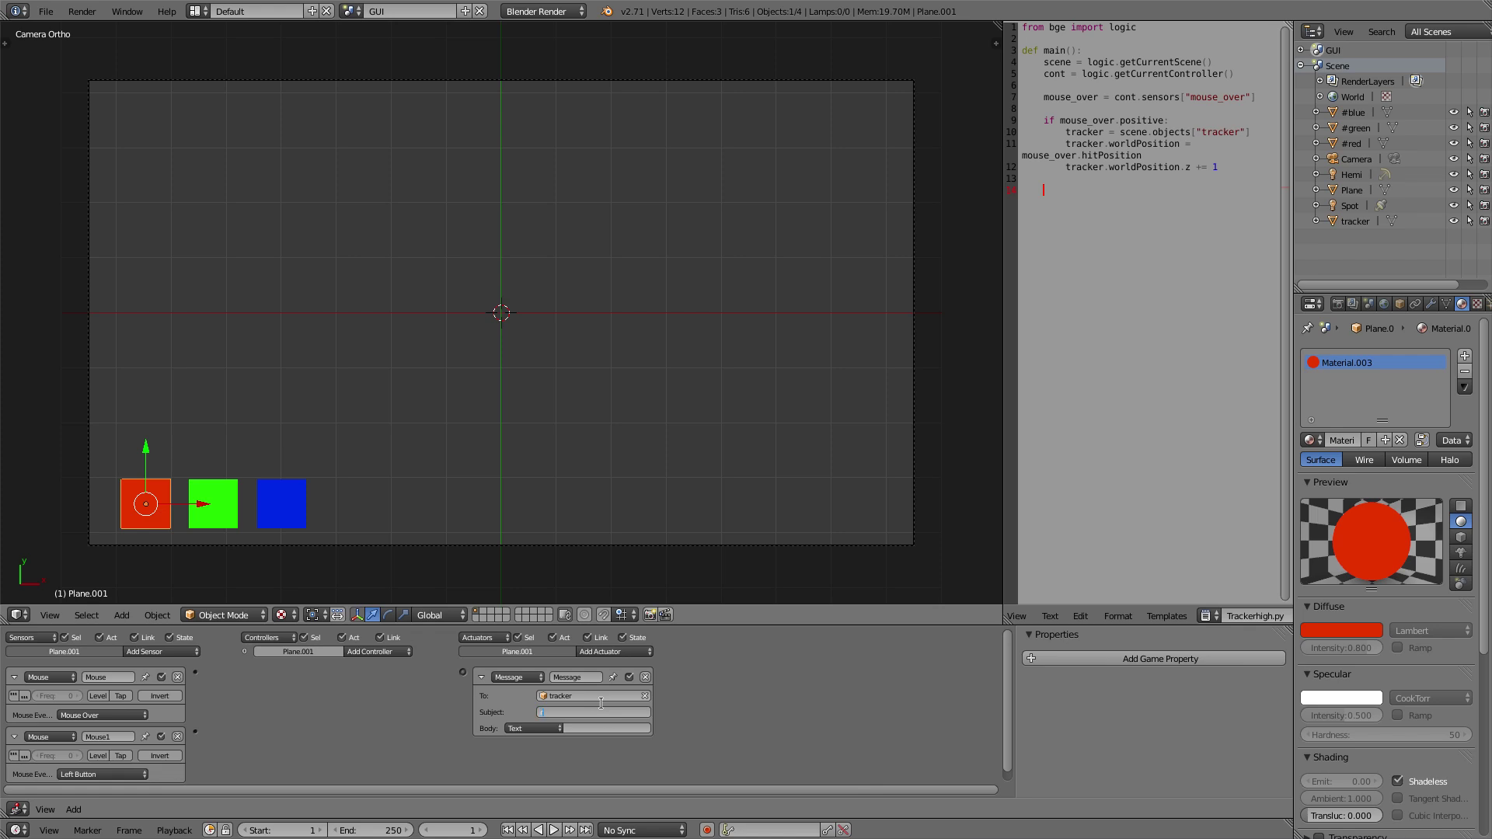
pyautogui.press('Return')
pyautogui.moveTo(250, 668); pyautogui.dragTo(463, 673)
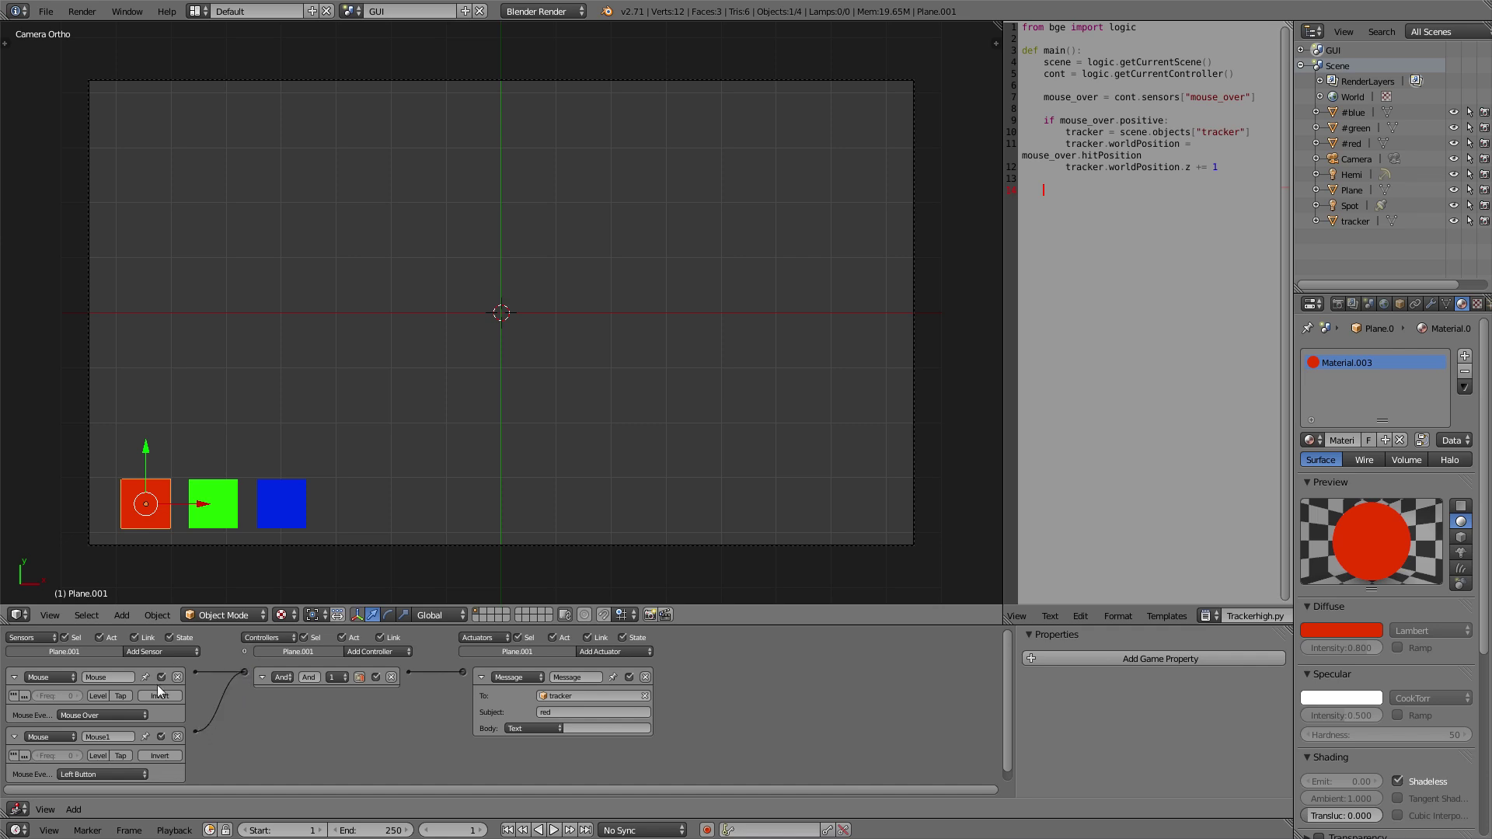
# Collapse the red square's logic bricks and add a Message sensor with the subject red to the tracker in the main scene
pyautogui.keyDown('ctrl'); pyautogui.click(14, 677); pyautogui.keyUp('ctrl')
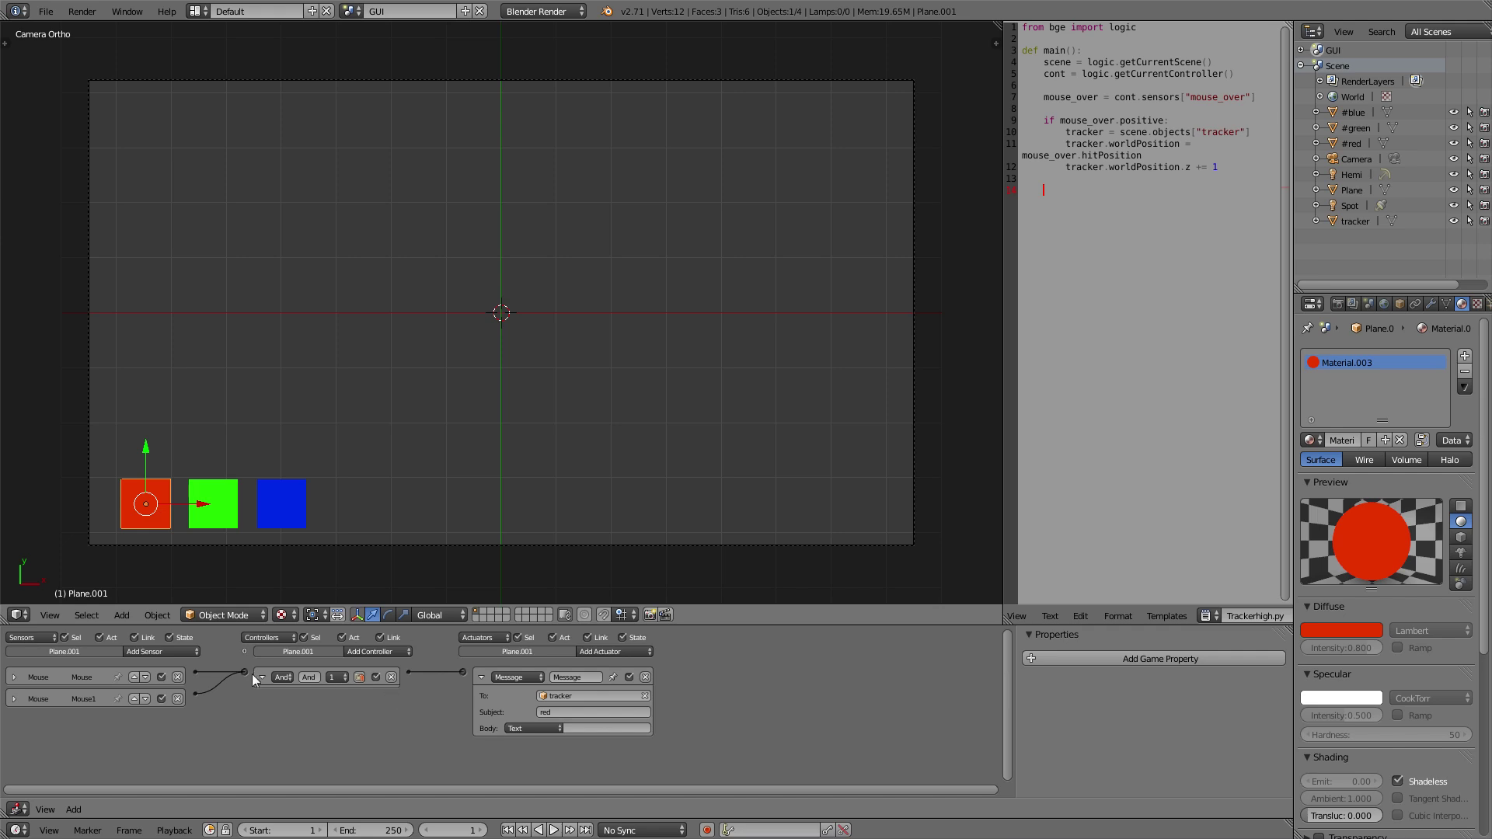
pyautogui.click(481, 677)
pyautogui.click(351, 12)
pyautogui.click(362, 50)
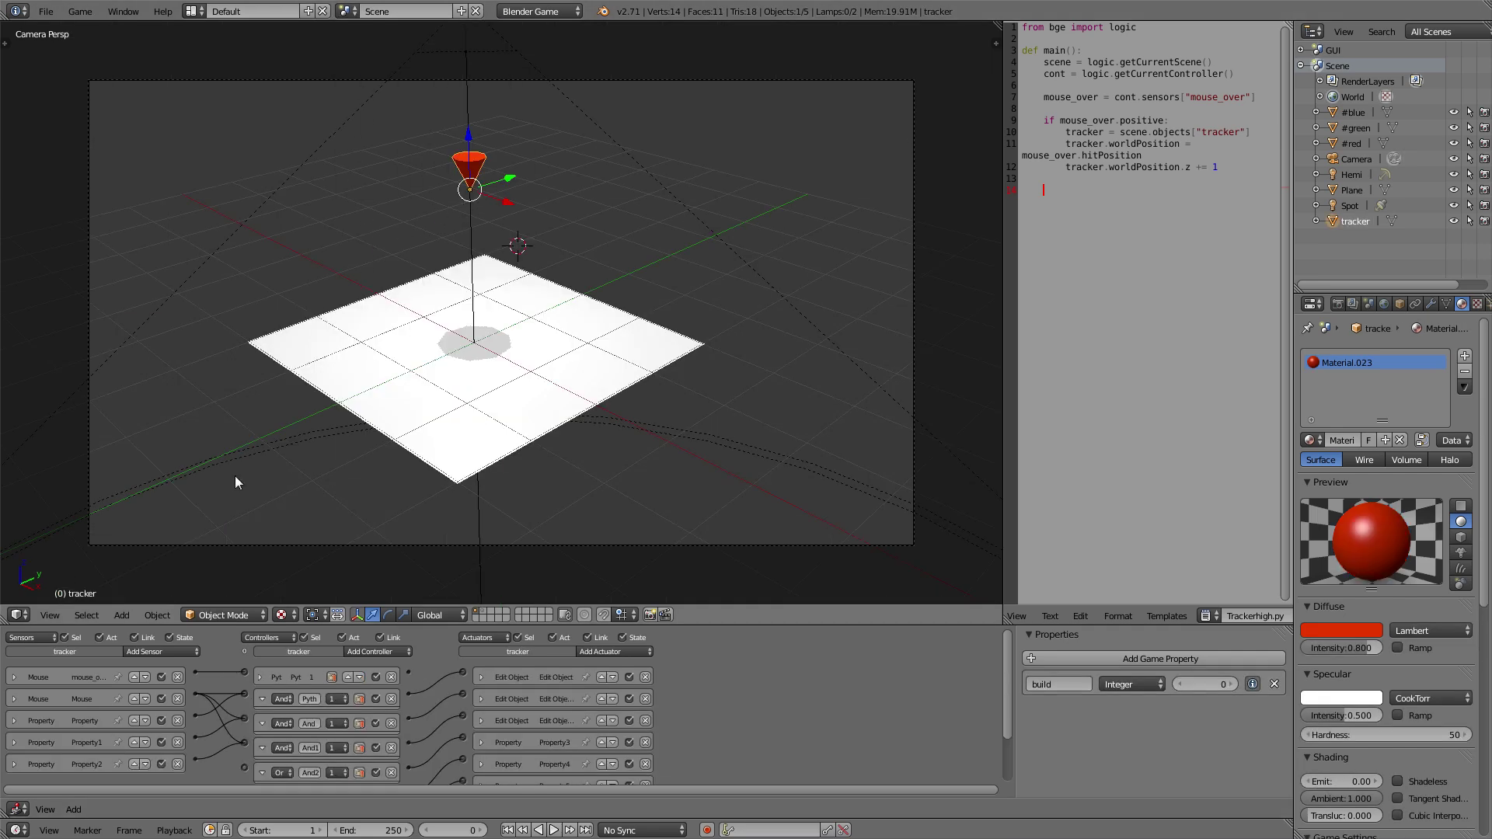
pyautogui.click(177, 653)
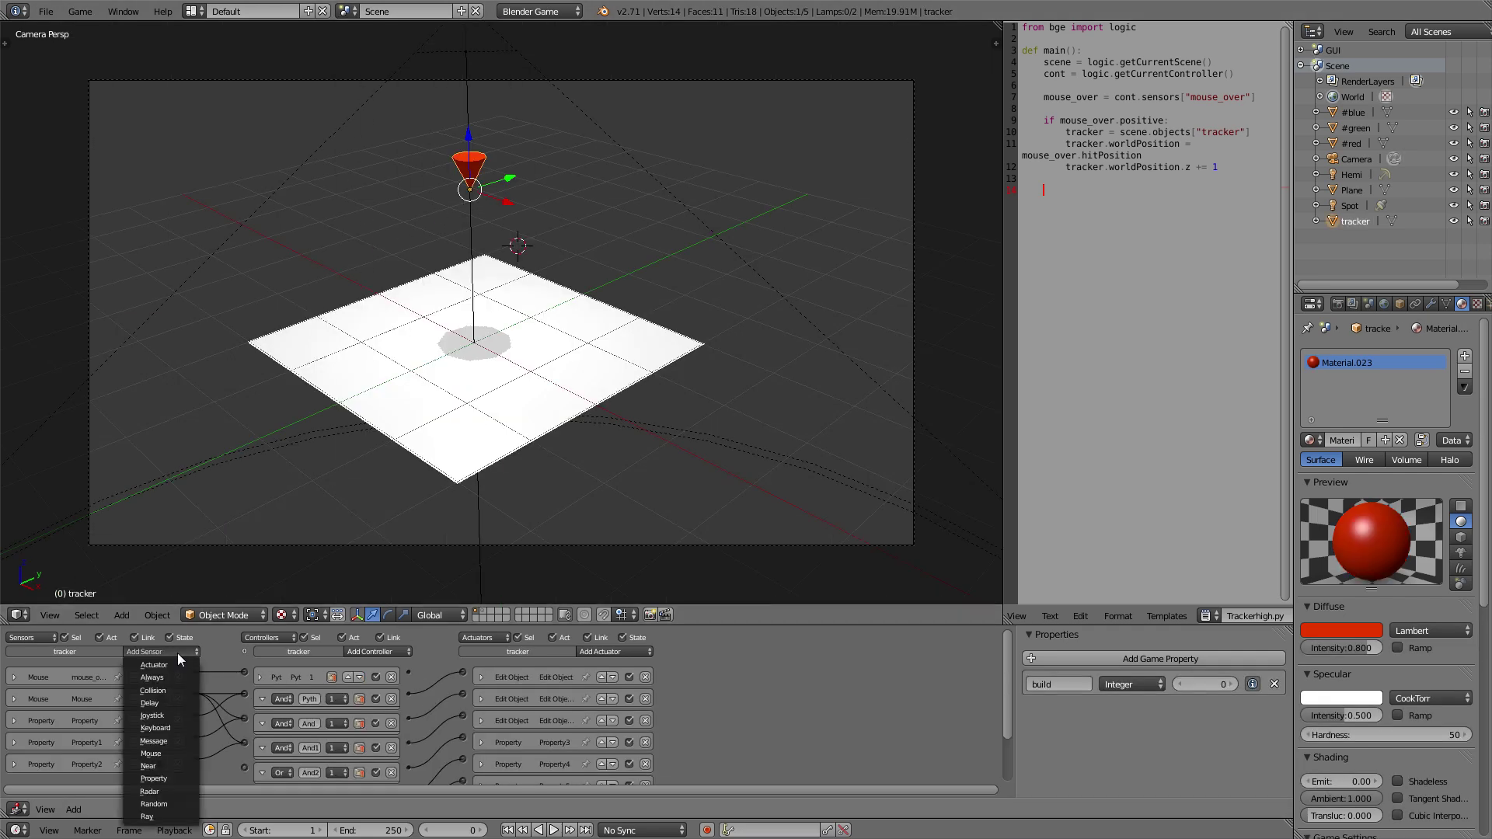
pyautogui.click(171, 741)
pyautogui.moveTo(203, 743); pyautogui.dragTo(219, 736, button='middle')
pyautogui.click(271, 724)
pyautogui.click(293, 715)
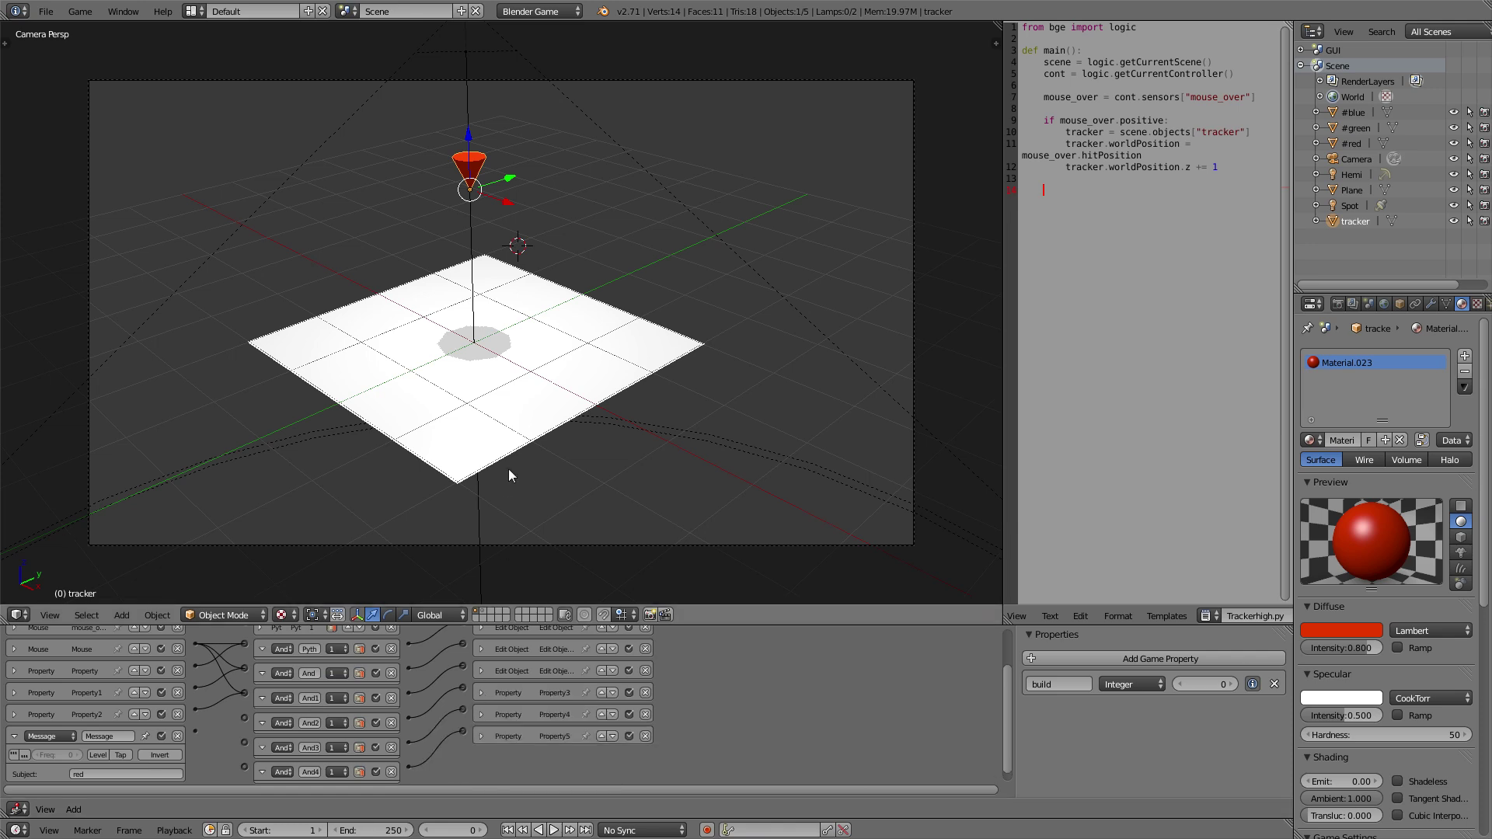
# Raise the tracker's build property in stages up to 3, running the game and placing a cube to test the values
pyautogui.click(1231, 682)
pyautogui.press('p')
pyautogui.click(510, 336)
pyautogui.press('Escape')
pyautogui.click(1231, 684)
pyautogui.click(1231, 684)
pyautogui.press('p')
pyautogui.click(412, 384)
pyautogui.press('Escape')
# Link the tracker's red Message sensor to the And controller whose Property actuator assigns 3 to build
pyautogui.click(481, 736)
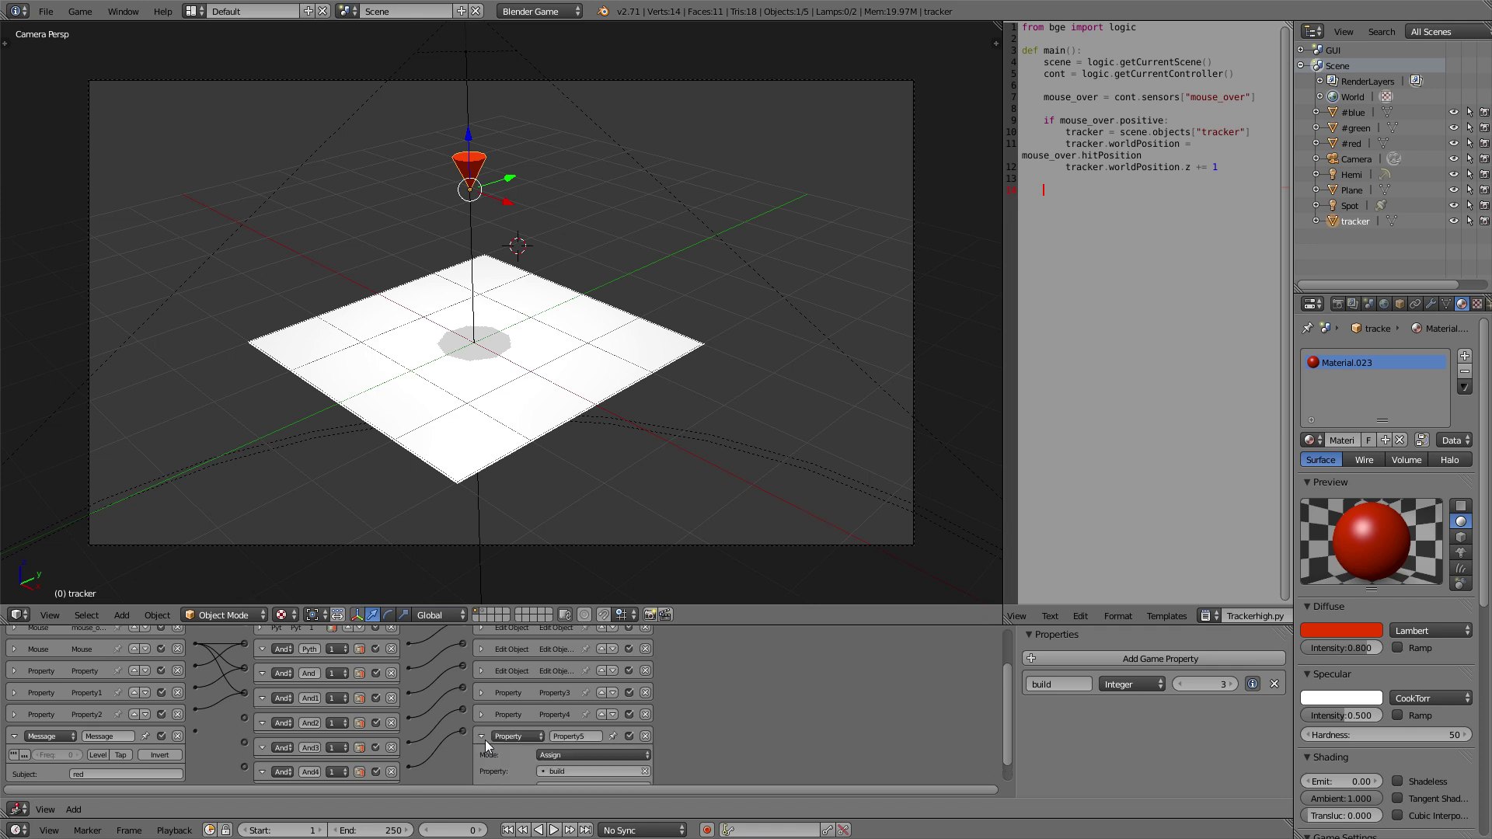
pyautogui.moveTo(483, 739); pyautogui.dragTo(784, 674, button='middle')
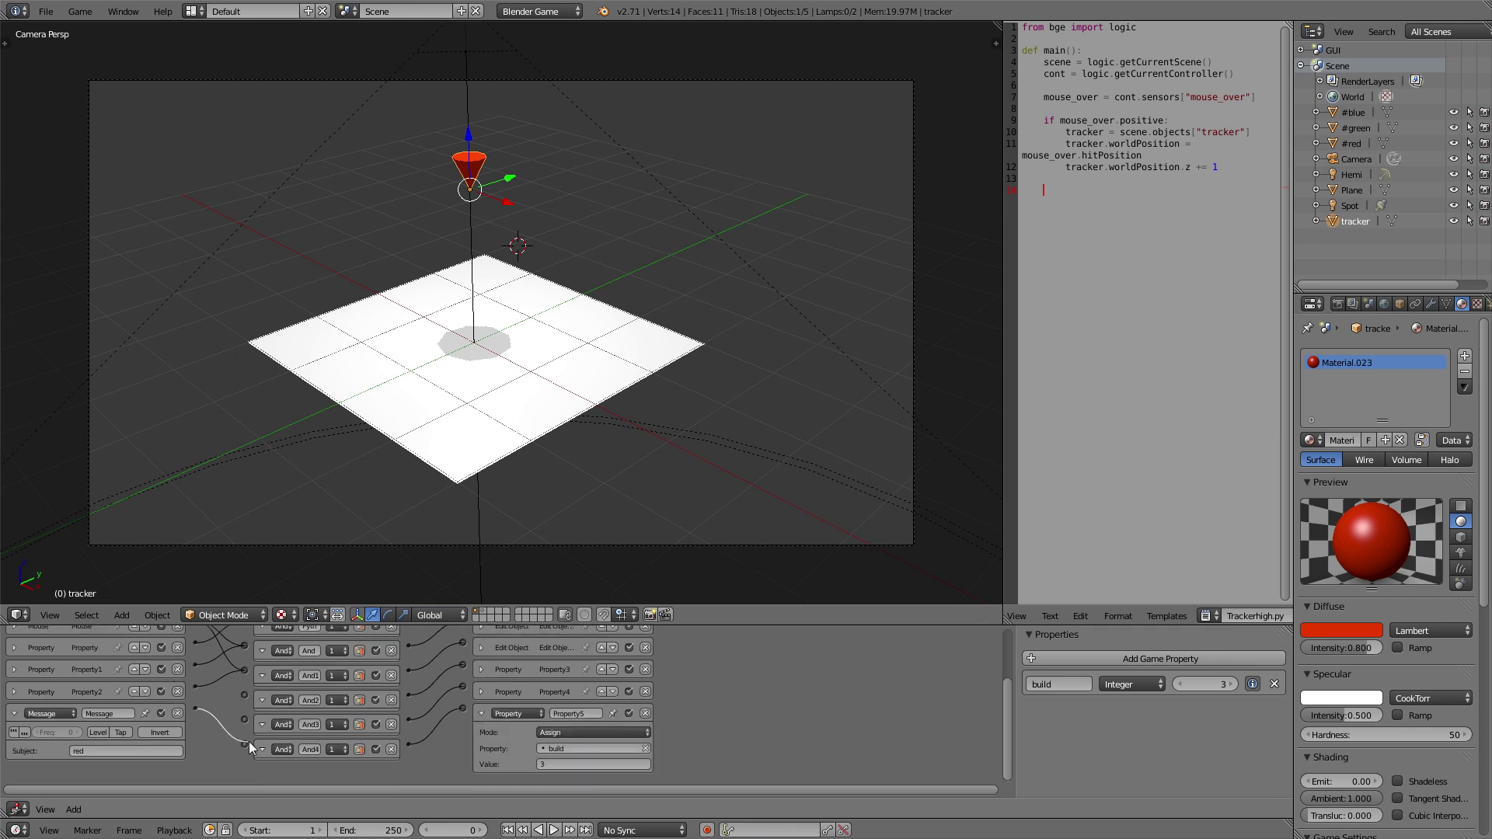
pyautogui.click(14, 714)
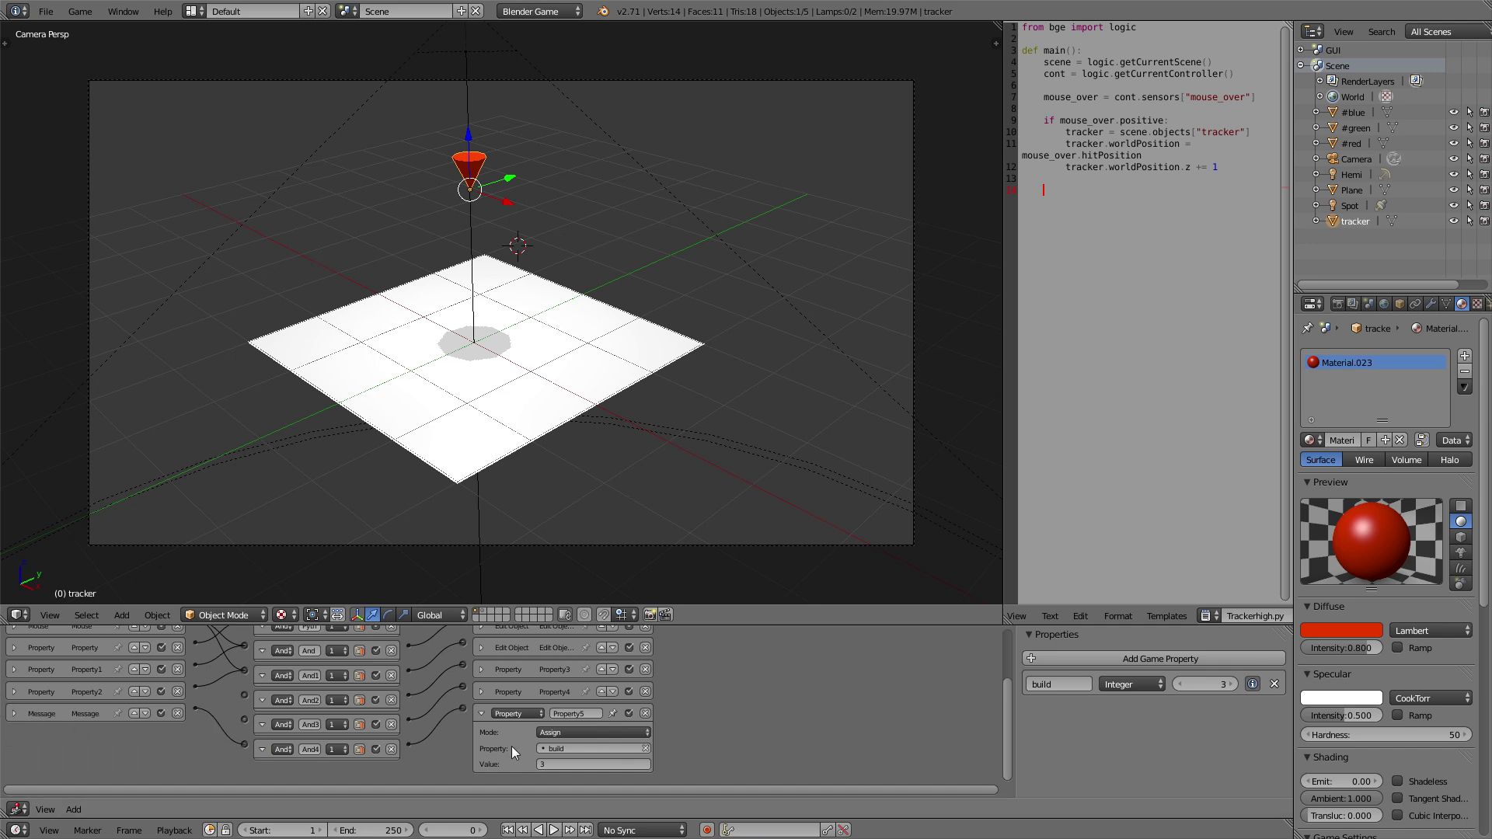
pyautogui.click(487, 716)
# Run the game briefly, stop it, and set the tracker's build property to 0
pyautogui.press('p')
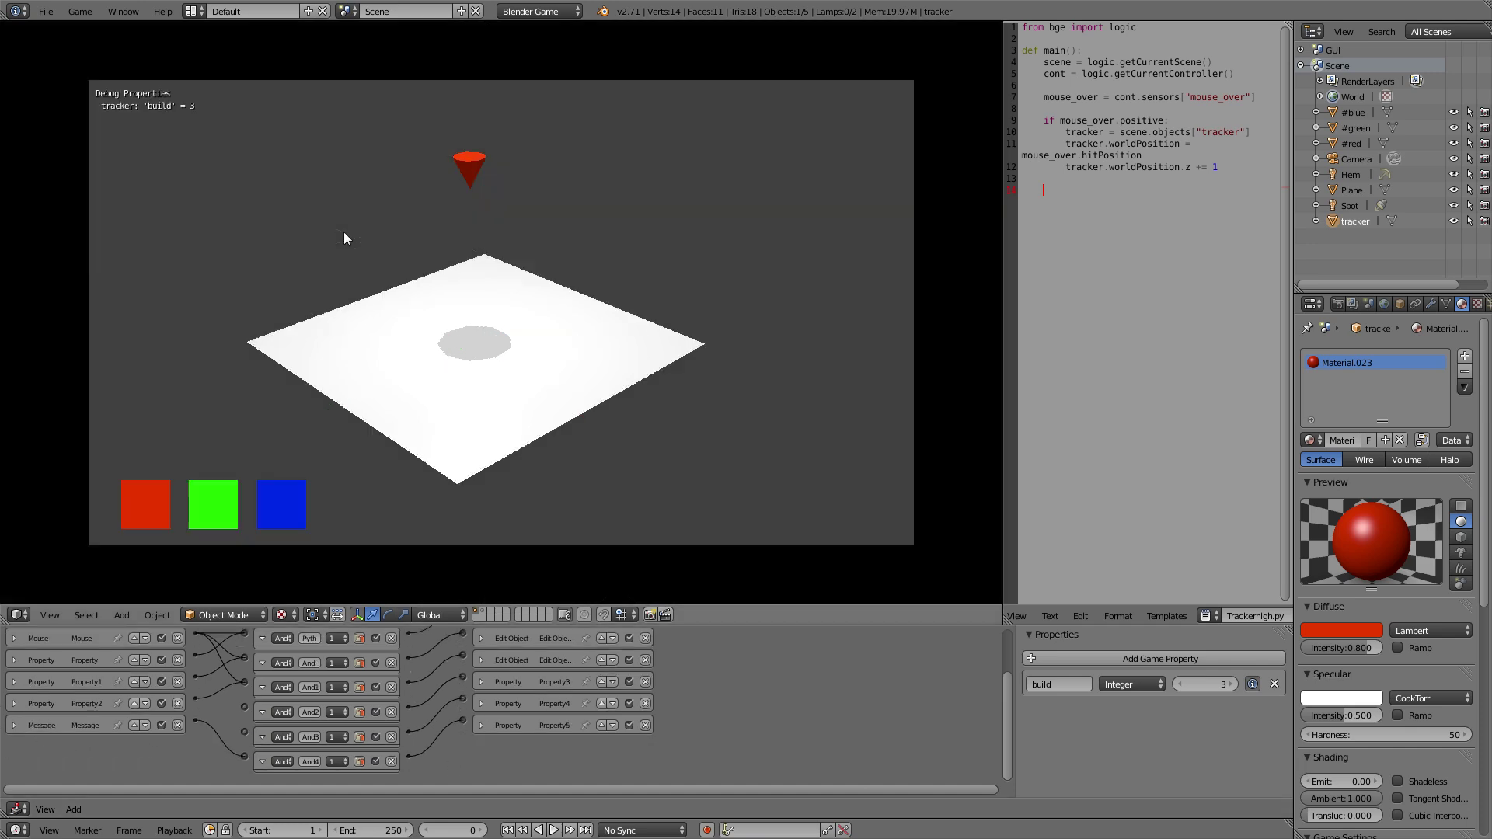
pyautogui.press('Escape')
pyautogui.click(1182, 685)
pyautogui.click(1181, 686)
pyautogui.click(1181, 686)
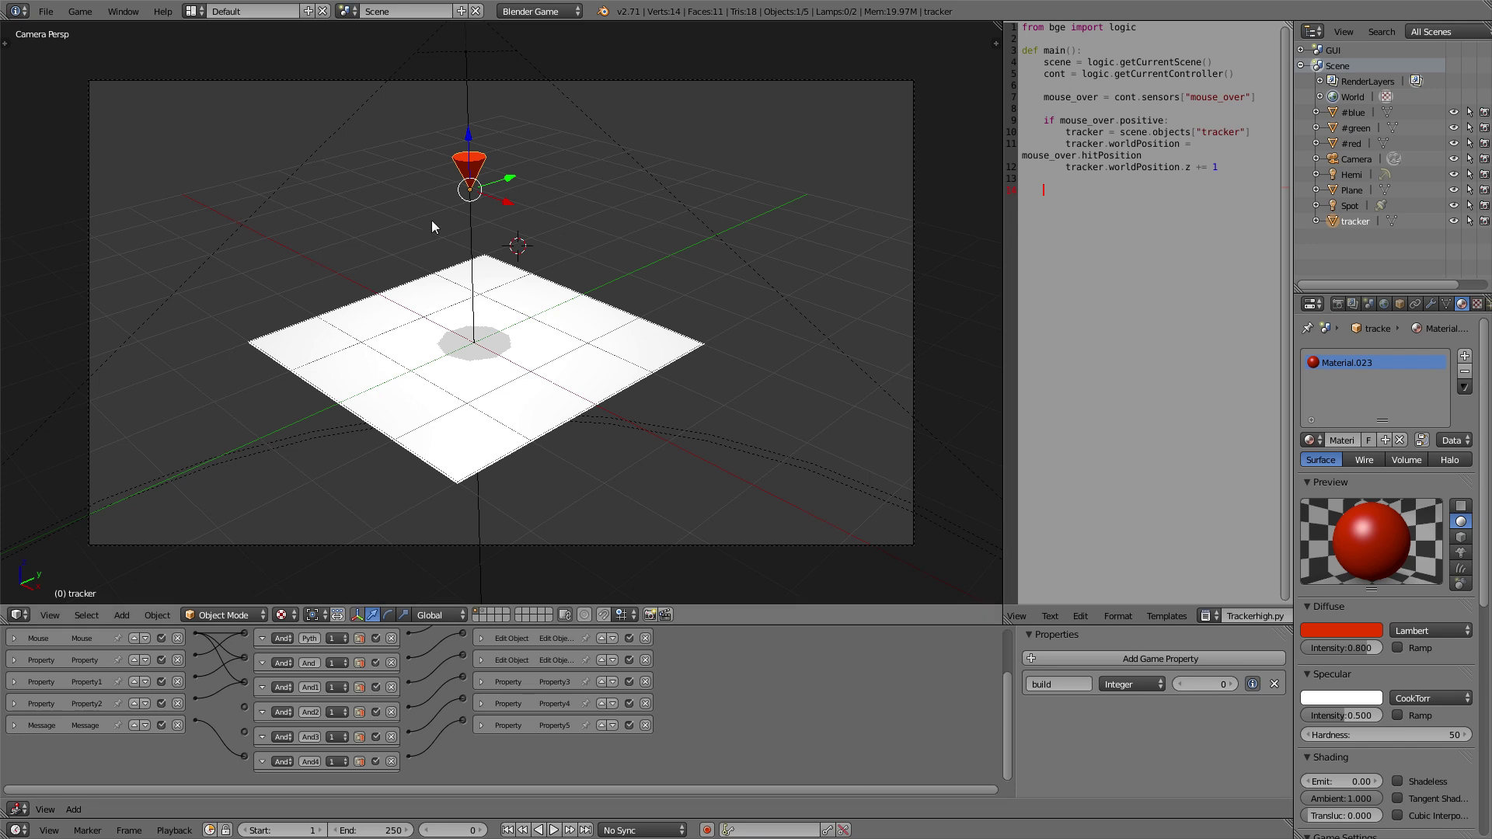
# Run the game, activate the red GUI button, and place several cubes on the plane
pyautogui.press('p')
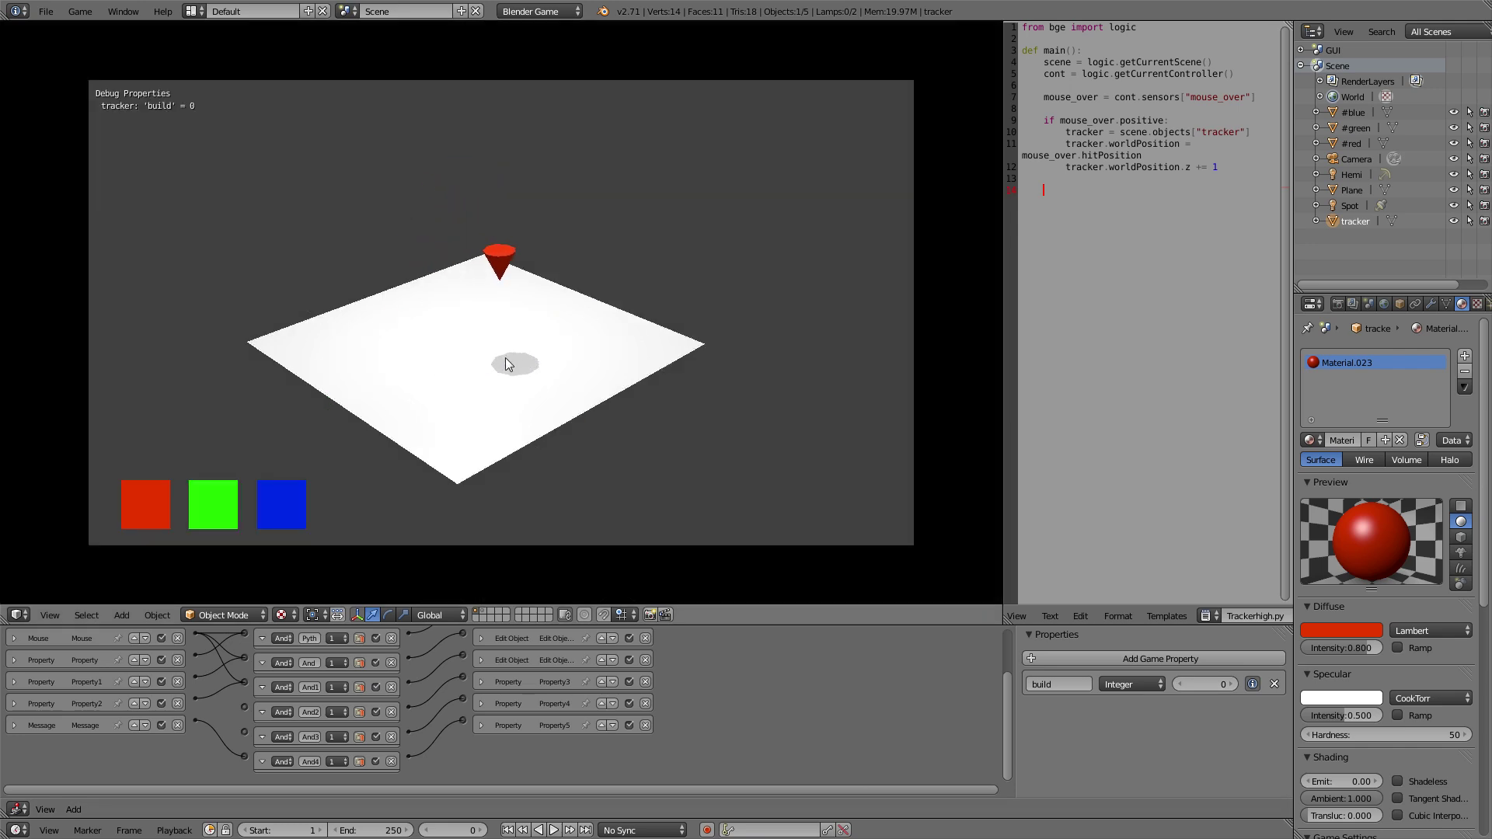
pyautogui.click(151, 514)
pyautogui.click(463, 346)
pyautogui.click(514, 365)
pyautogui.click(569, 318)
pyautogui.click(400, 330)
pyautogui.click(488, 296)
pyautogui.click(390, 377)
pyautogui.click(463, 392)
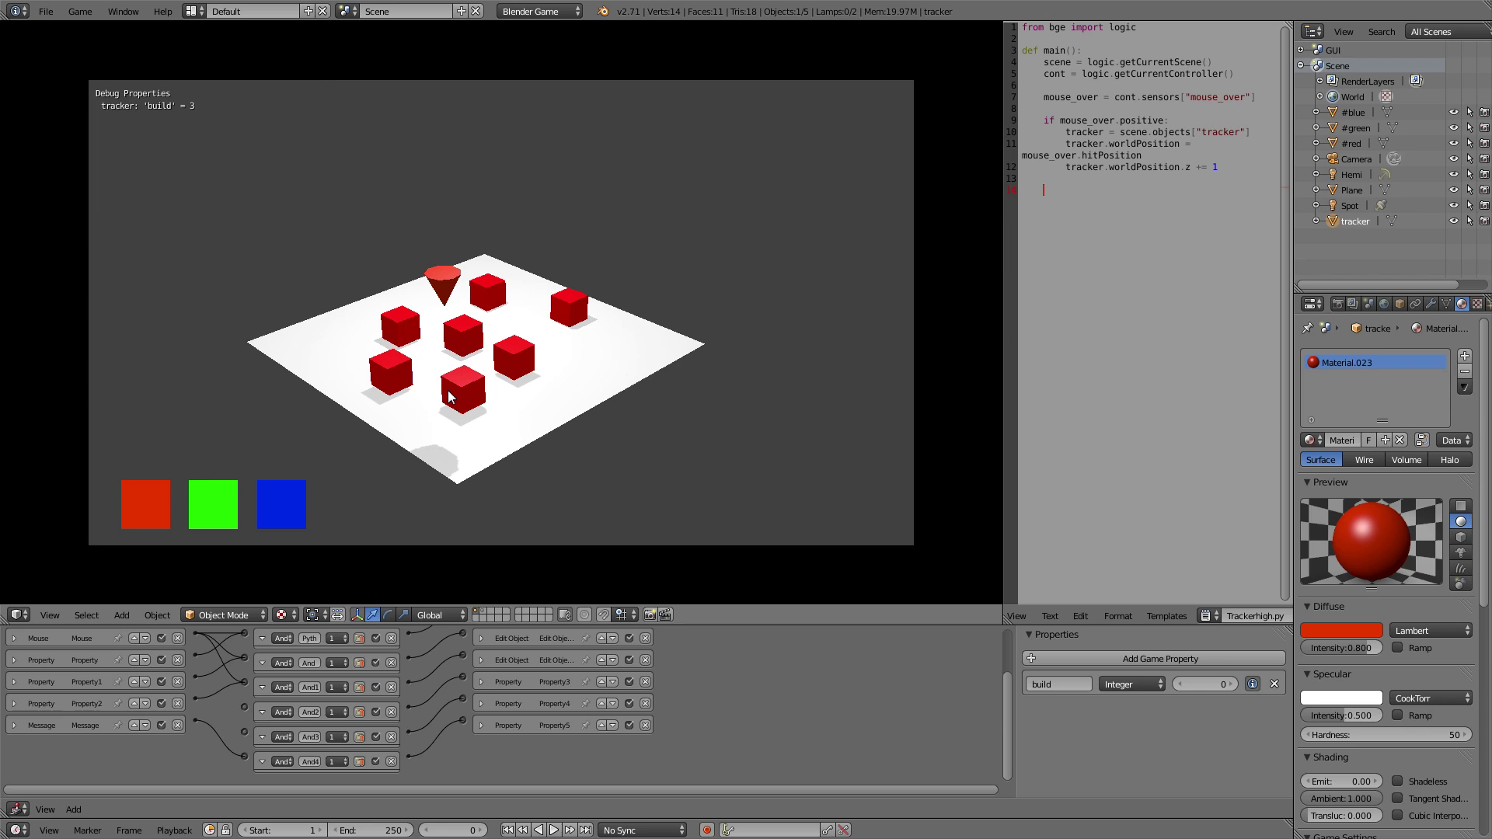
pyautogui.press('Escape')
# Add a Property actuator to the tracker that assigns the value 0 to build
pyautogui.scroll(-3, 702, 670)
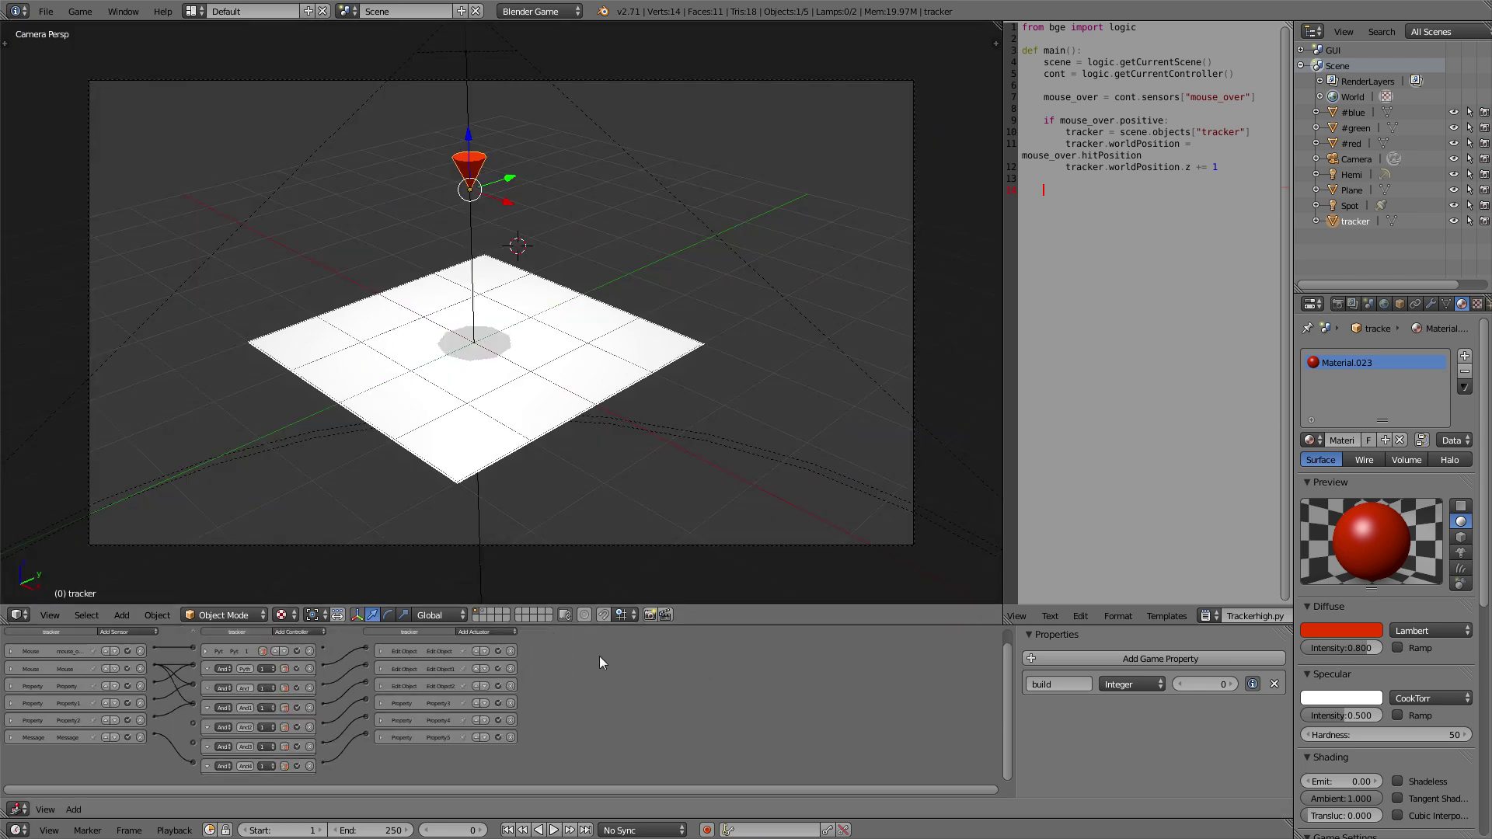
pyautogui.click(493, 632)
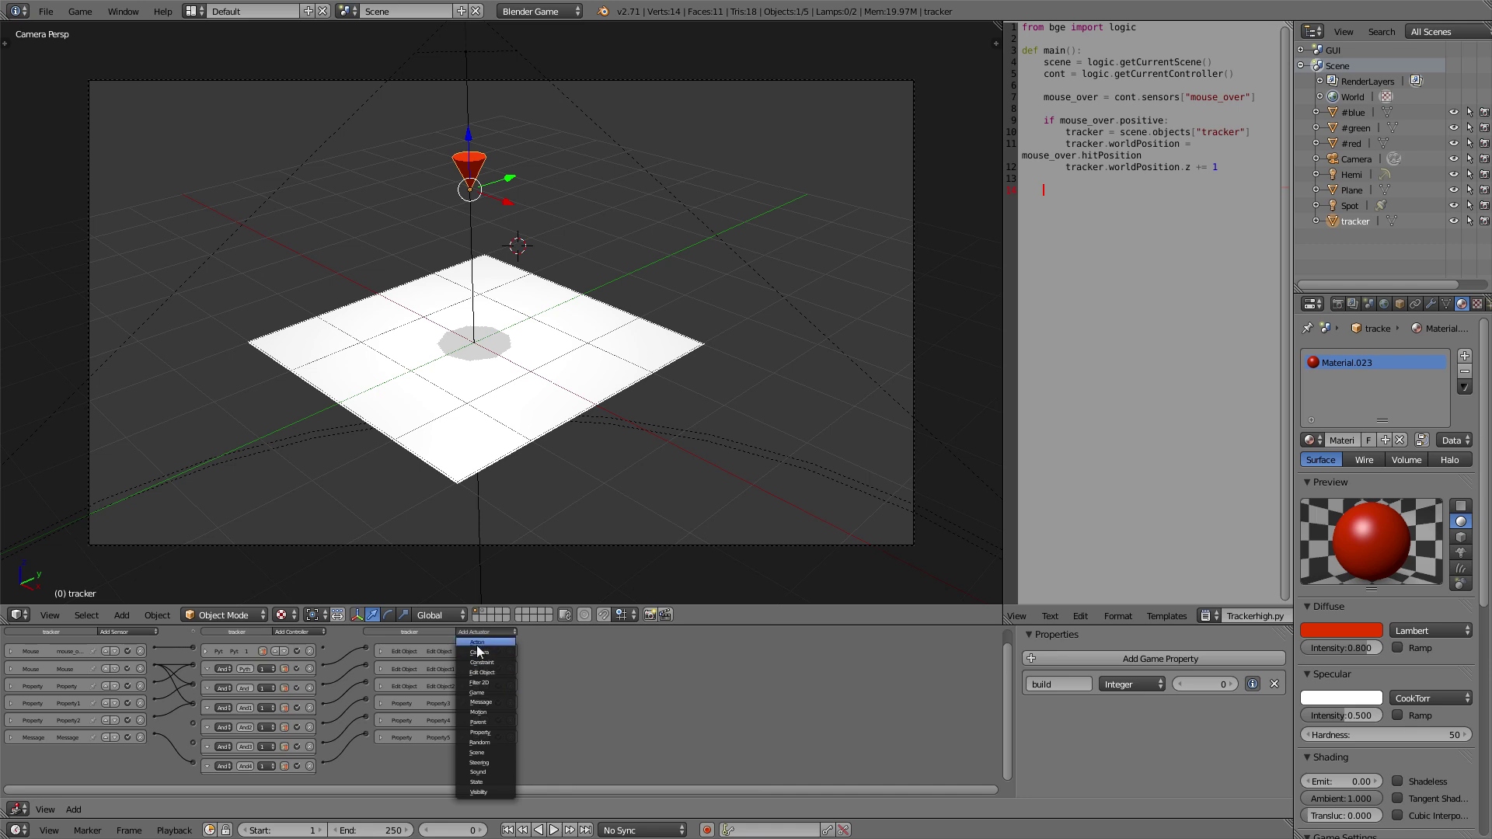
pyautogui.click(494, 734)
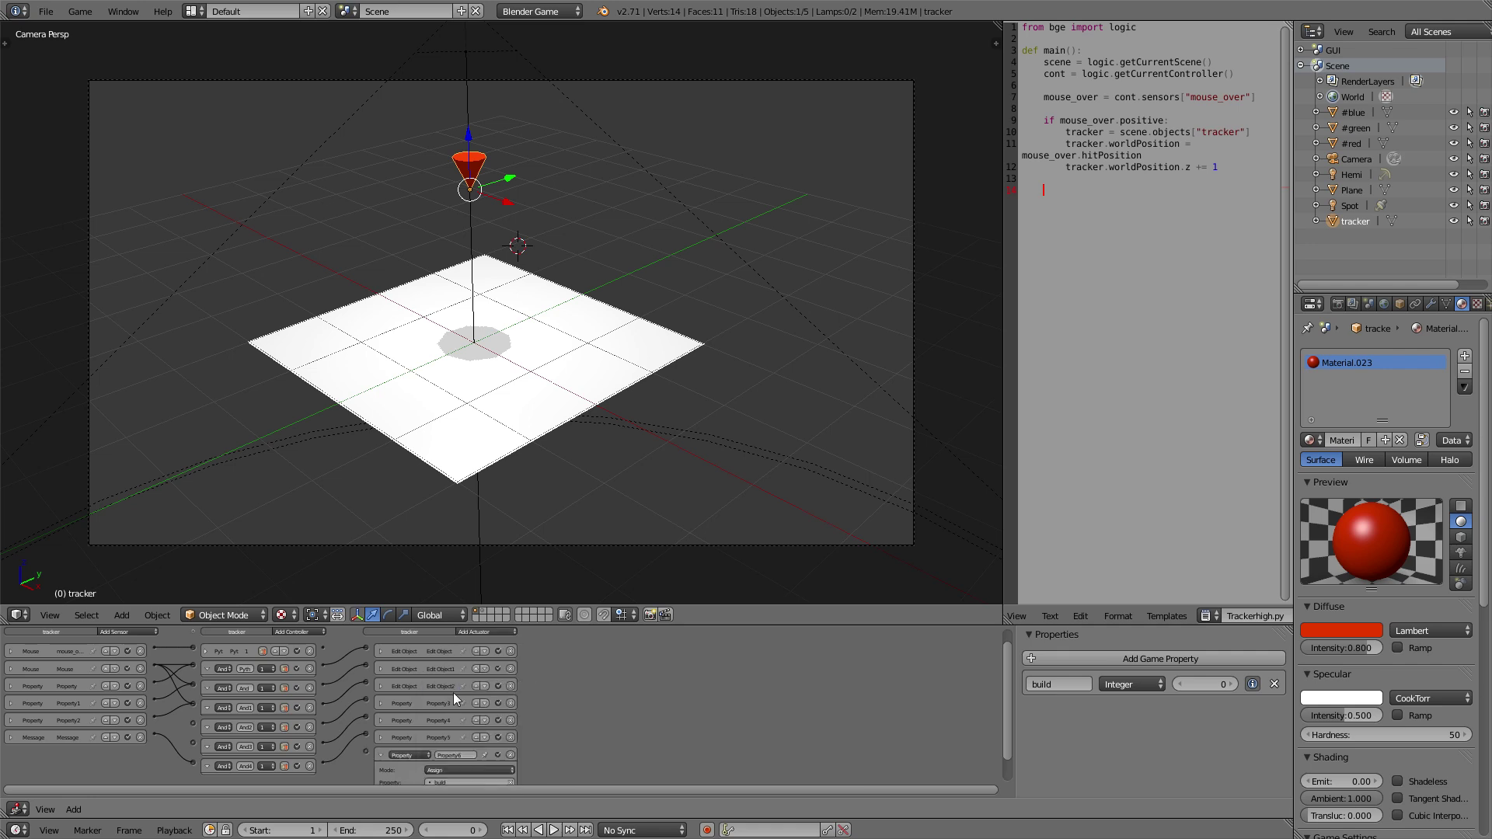
pyautogui.scroll(-1, 554, 717)
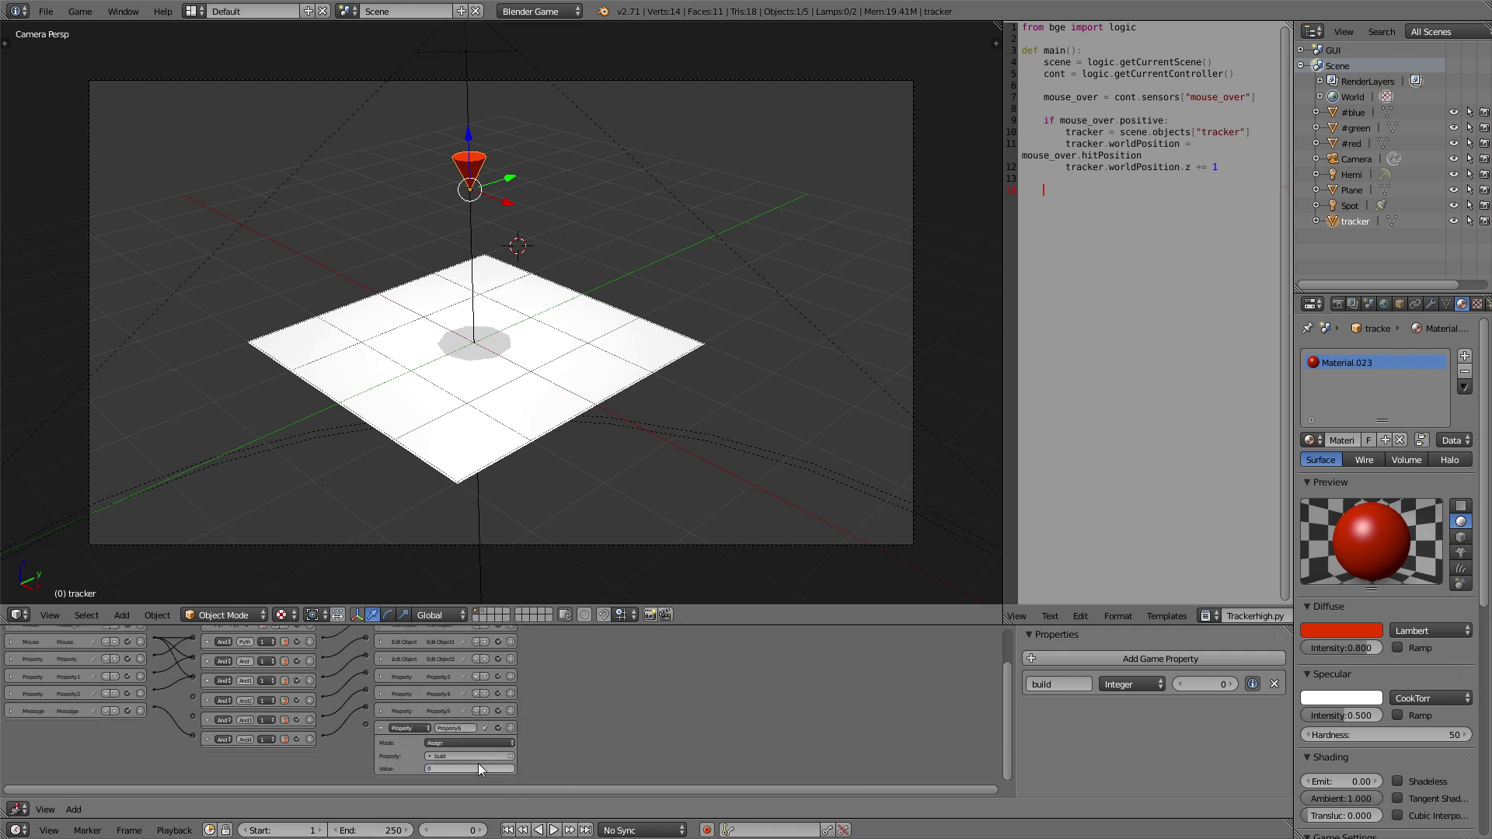
# Link the tracker's cube-placing And controllers to the Property actuator that resets build
pyautogui.scroll(2, 645, 723)
pyautogui.keyDown('ctrl'); pyautogui.moveTo(190, 711); pyautogui.dragTo(213, 681, button='middle'); pyautogui.keyUp('ctrl')
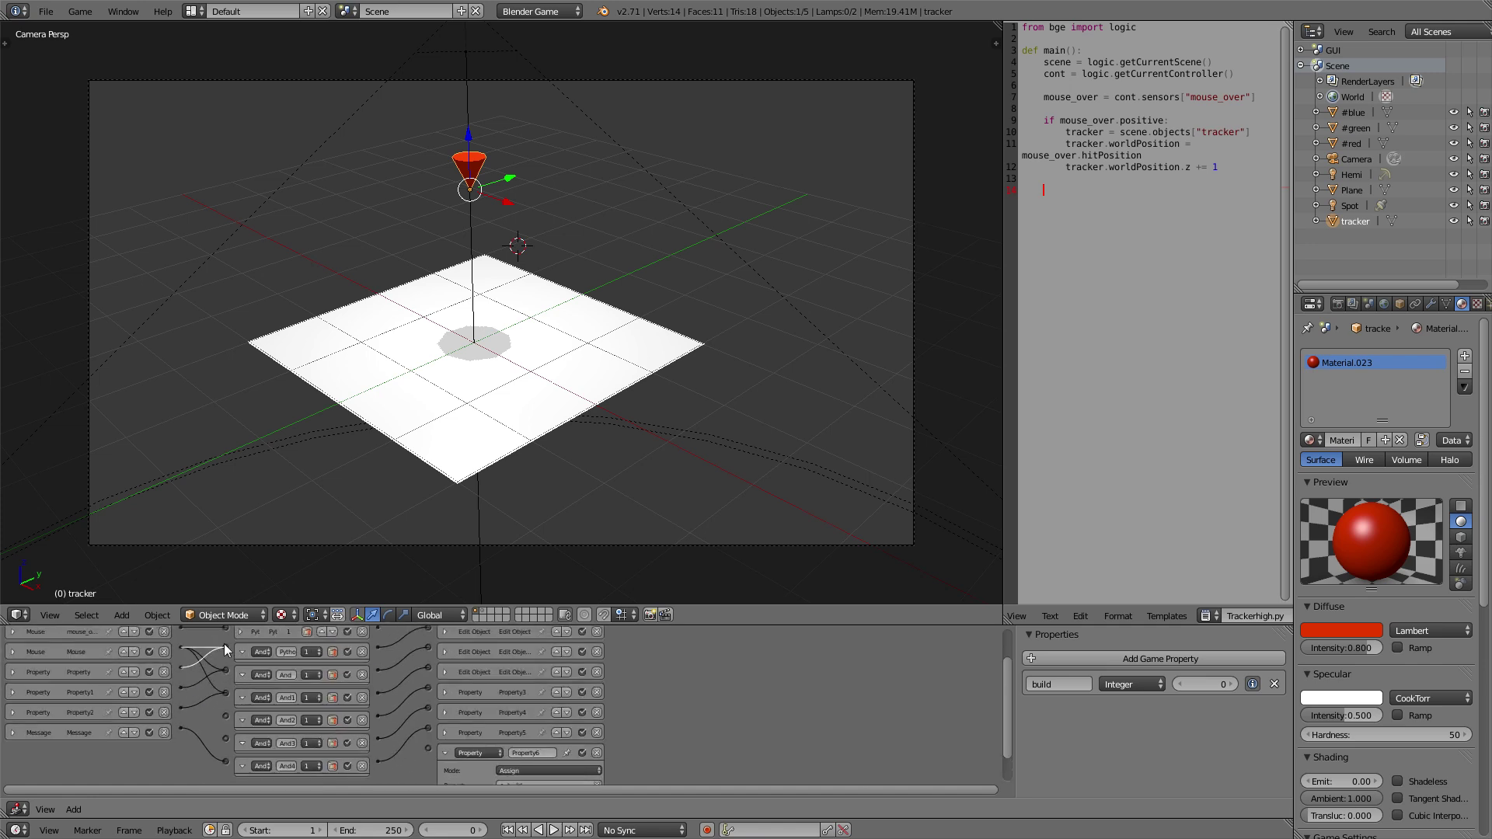
pyautogui.moveTo(380, 646); pyautogui.dragTo(429, 748)
pyautogui.moveTo(380, 692); pyautogui.dragTo(428, 748)
# Run the game and place cubes on the plane to test the build reset
pyautogui.press('p')
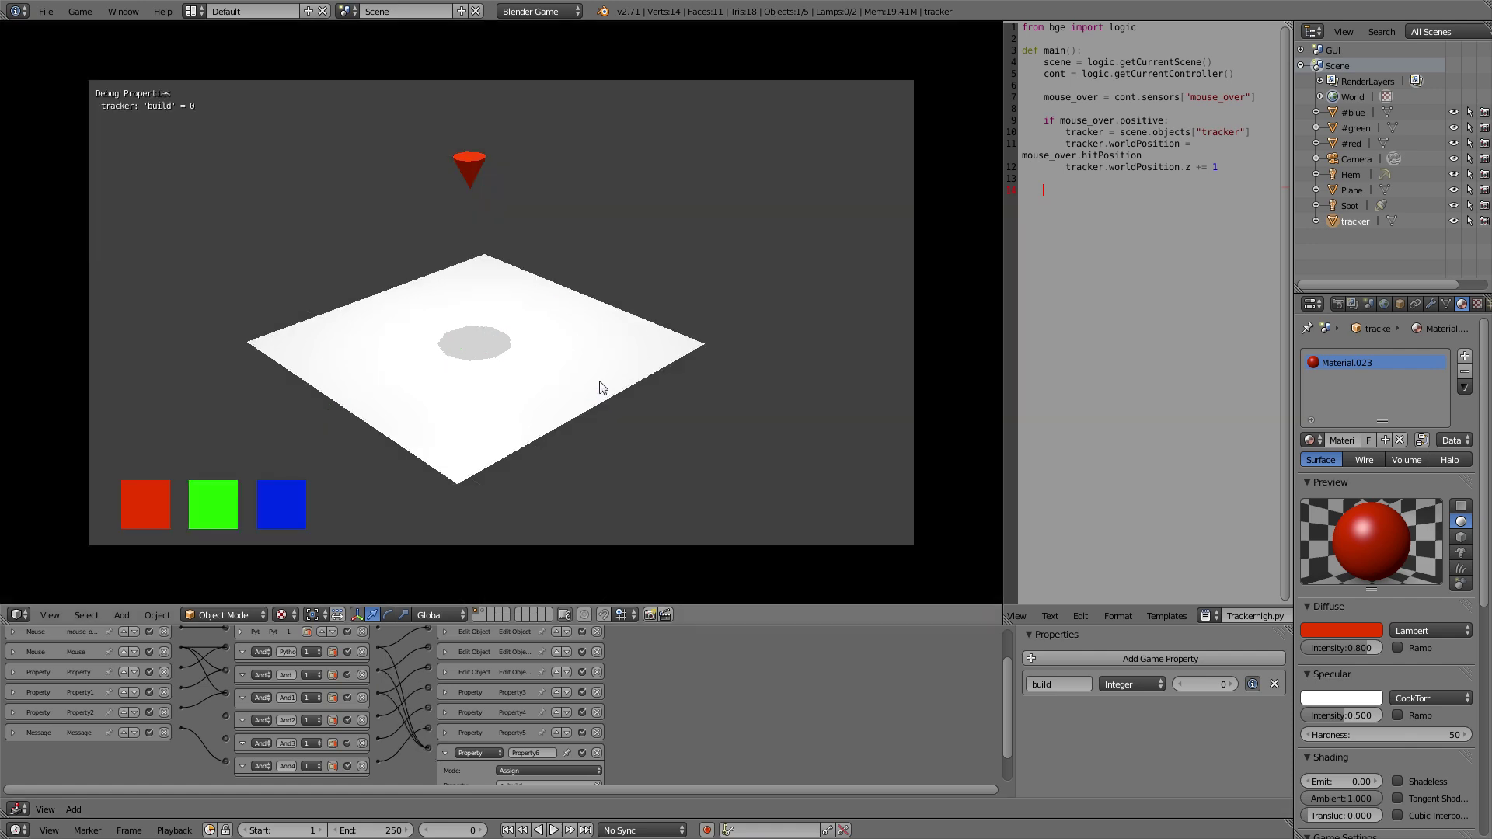
pyautogui.click(421, 342)
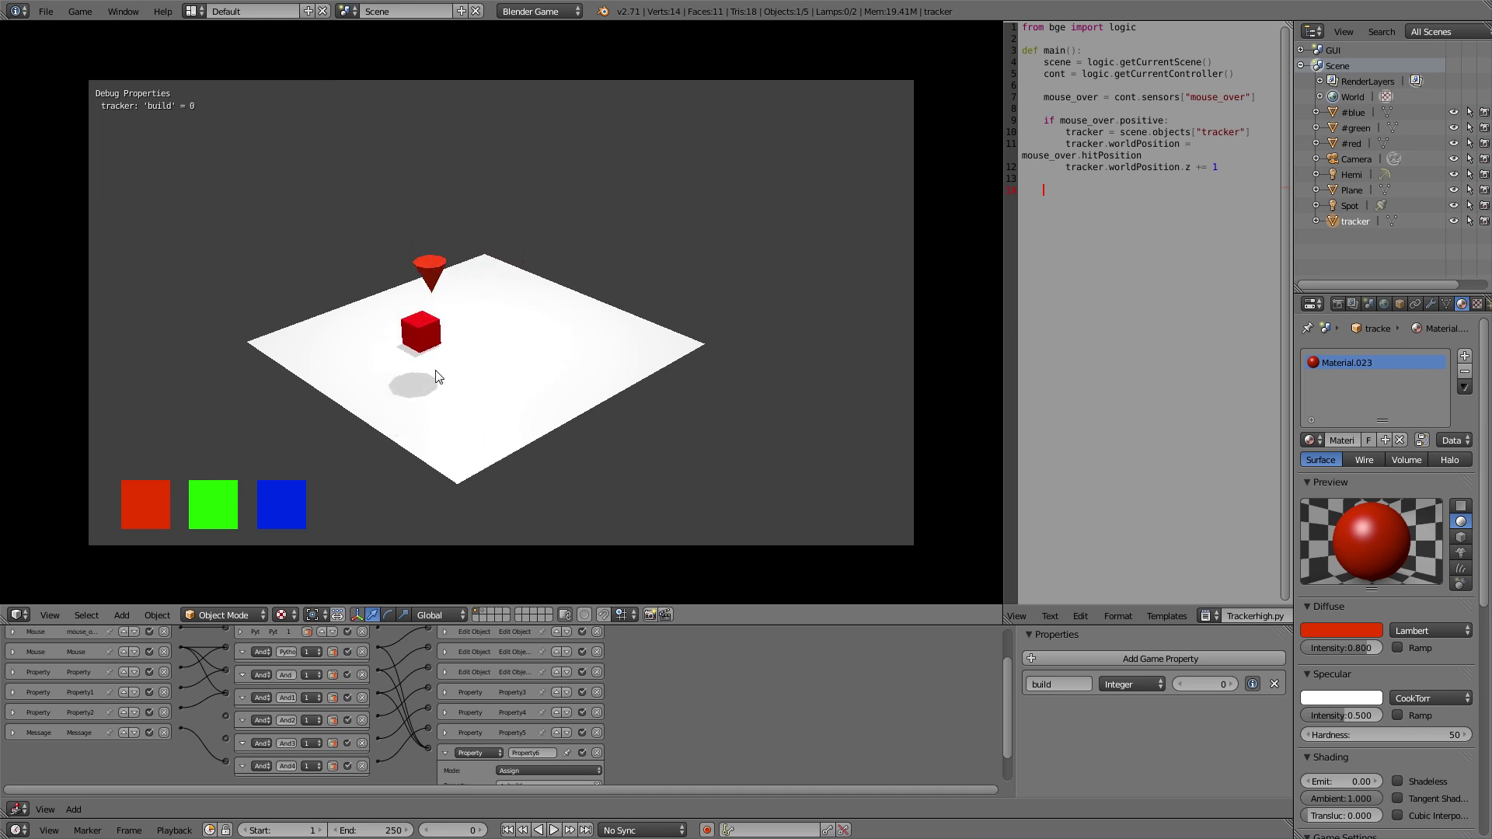
pyautogui.click(478, 386)
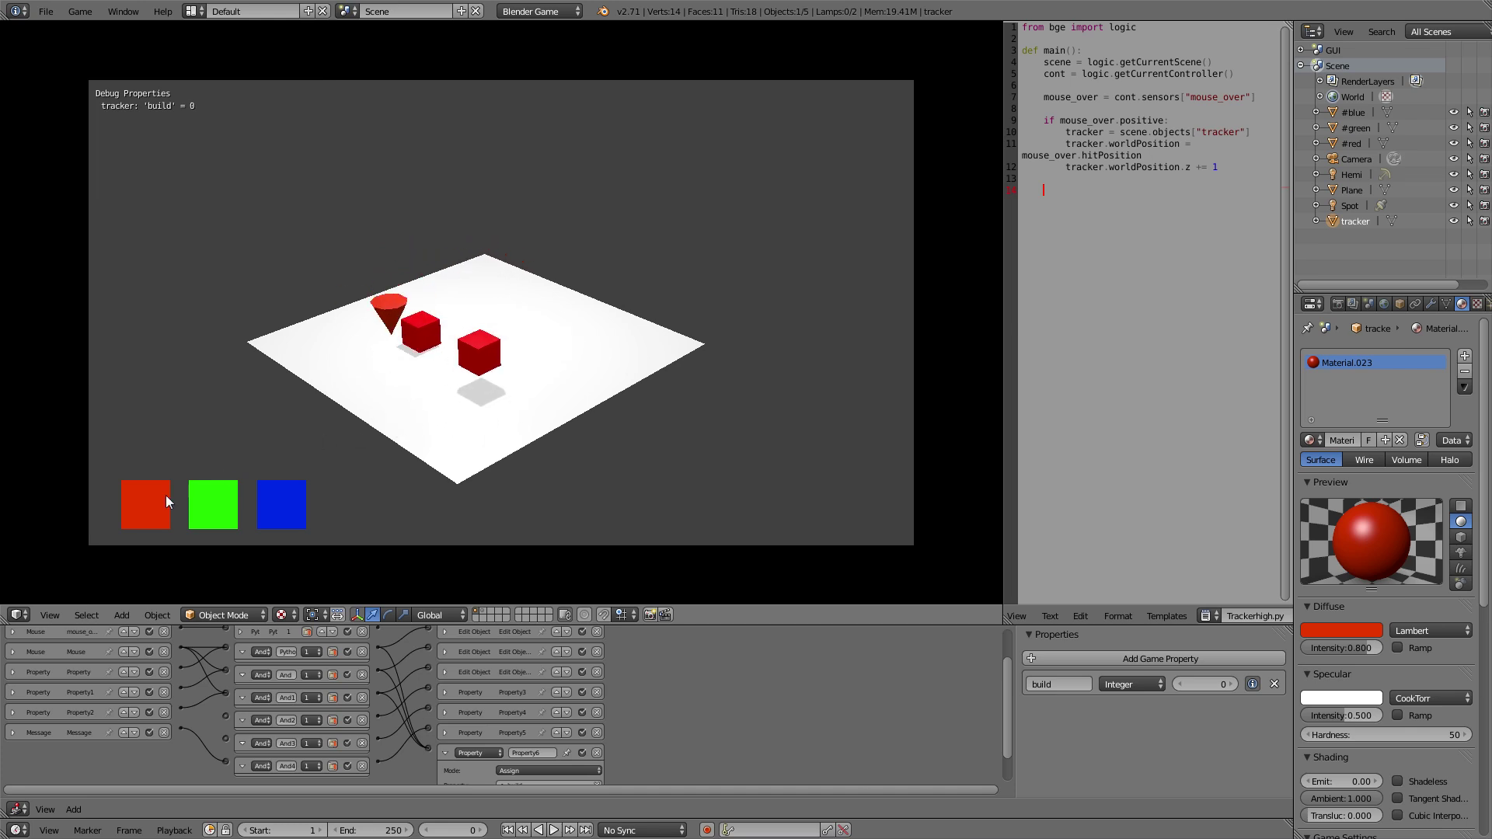
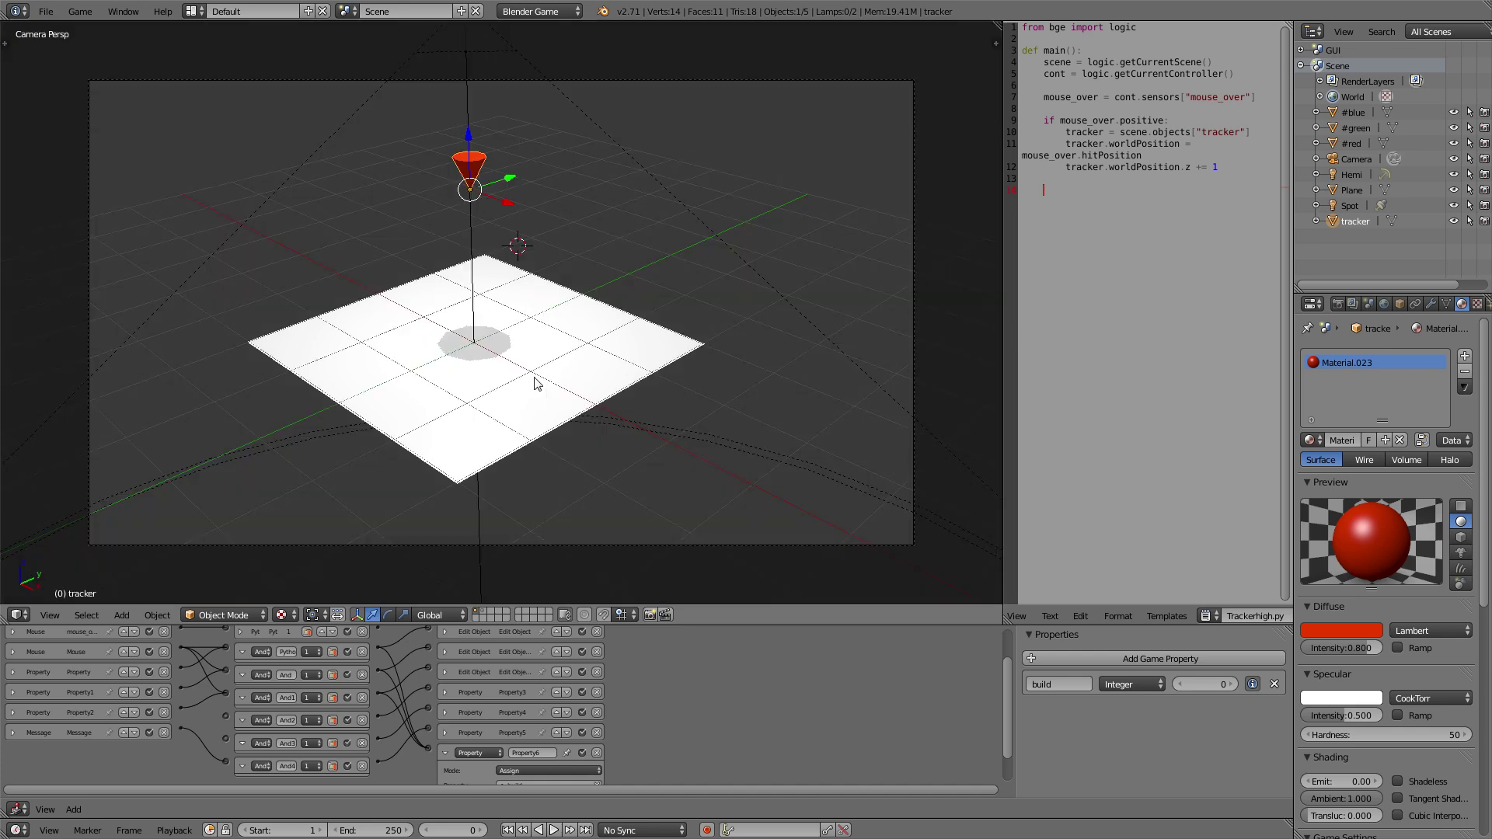
# In the GUI scene, copy the red square's logic bricks to the green and blue squares
pyautogui.click(347, 11)
pyautogui.click(347, 56)
pyautogui.rightClick(213, 504)
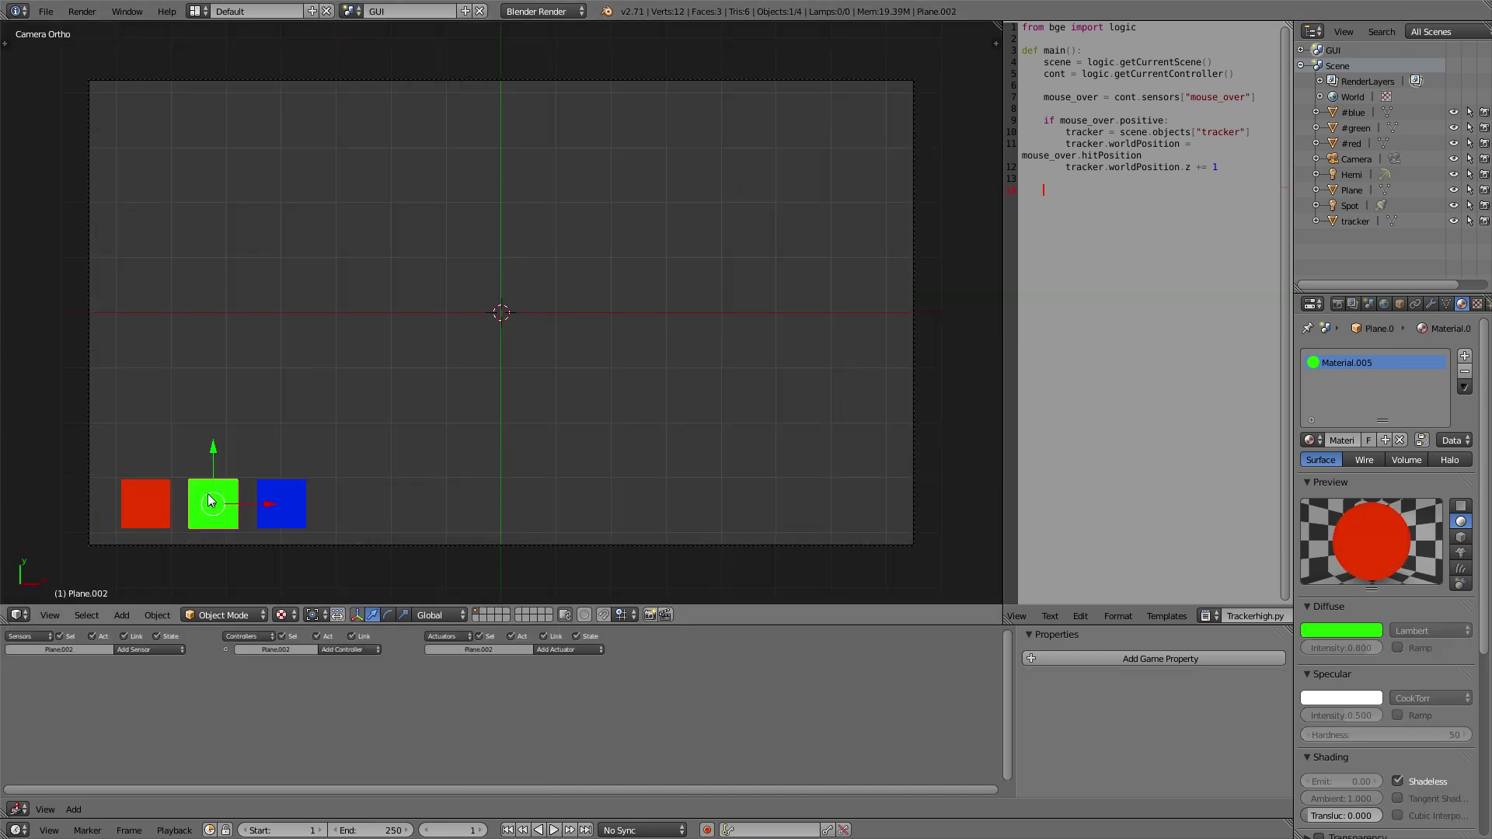
pyautogui.keyDown('shift'); pyautogui.rightClick(171, 501); pyautogui.keyUp('shift')
pyautogui.keyDown('shift'); pyautogui.rightClick(221, 507); pyautogui.keyUp('shift')
pyautogui.keyDown('shift'); pyautogui.rightClick(268, 506); pyautogui.keyUp('shift')
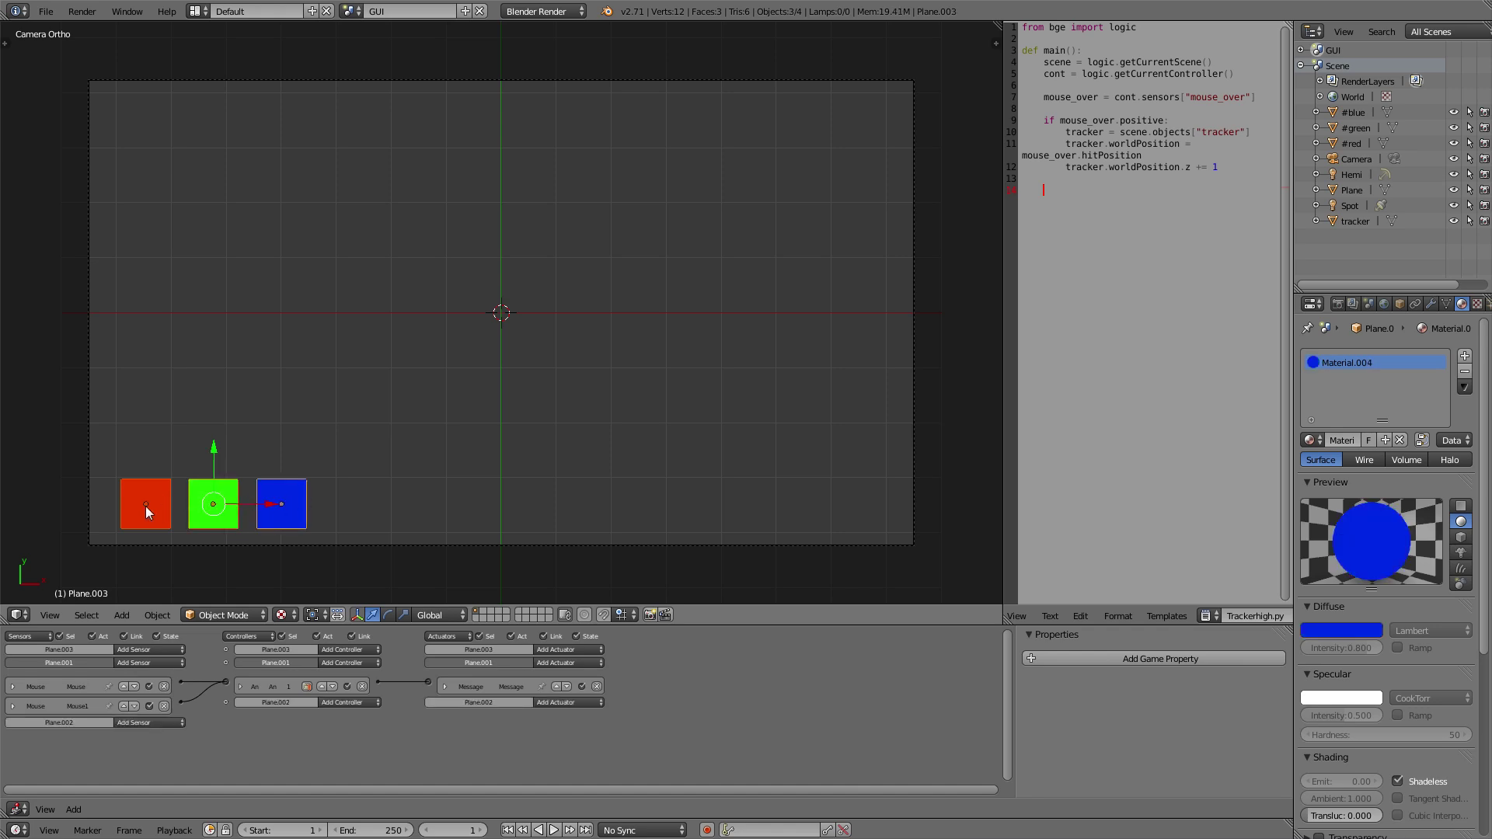
pyautogui.keyDown('shift'); pyautogui.rightClick(148, 504); pyautogui.keyUp('shift')
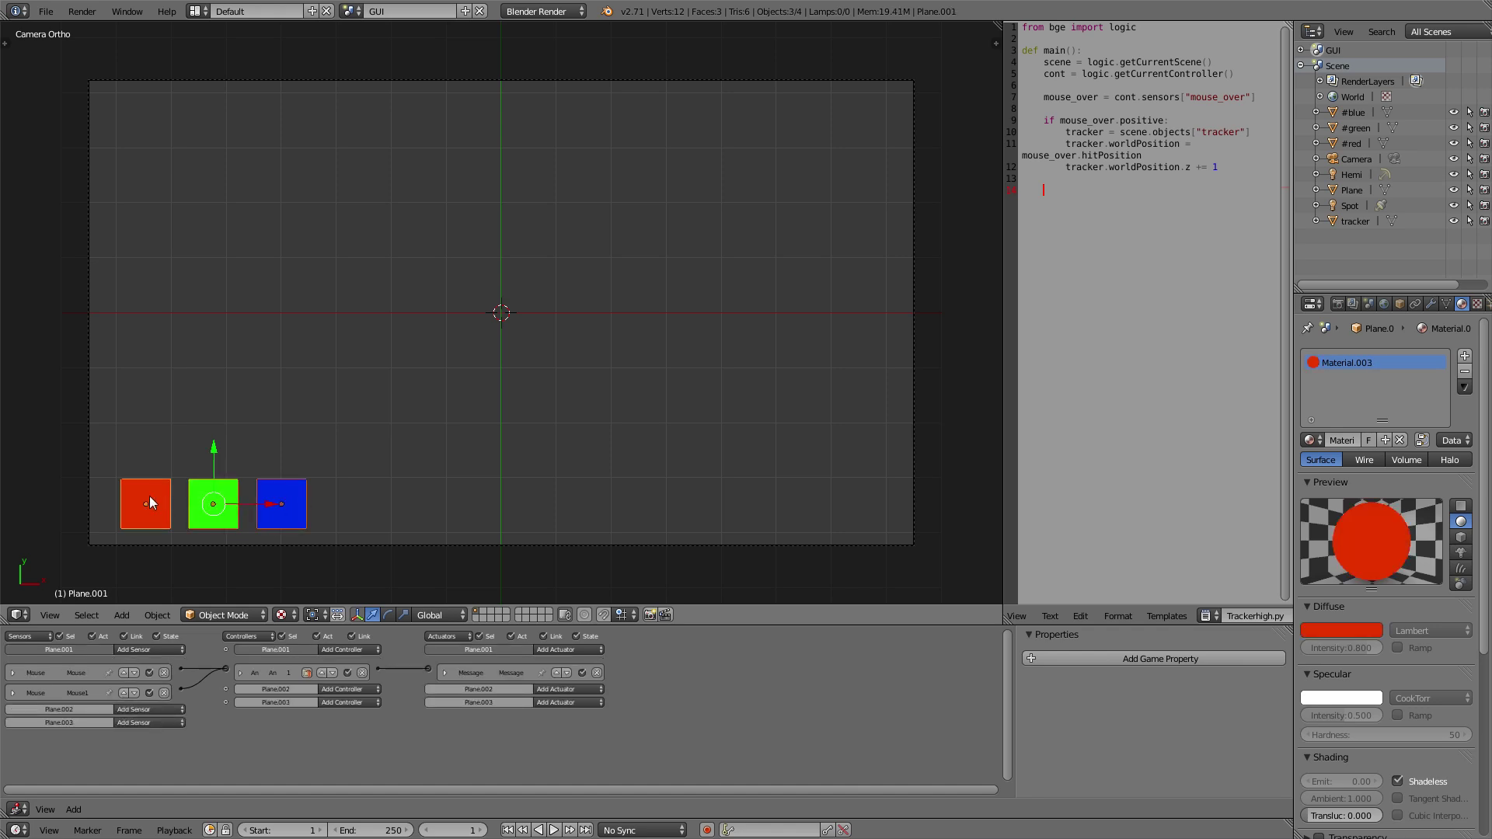
pyautogui.click(158, 616)
pyautogui.moveTo(196, 451)
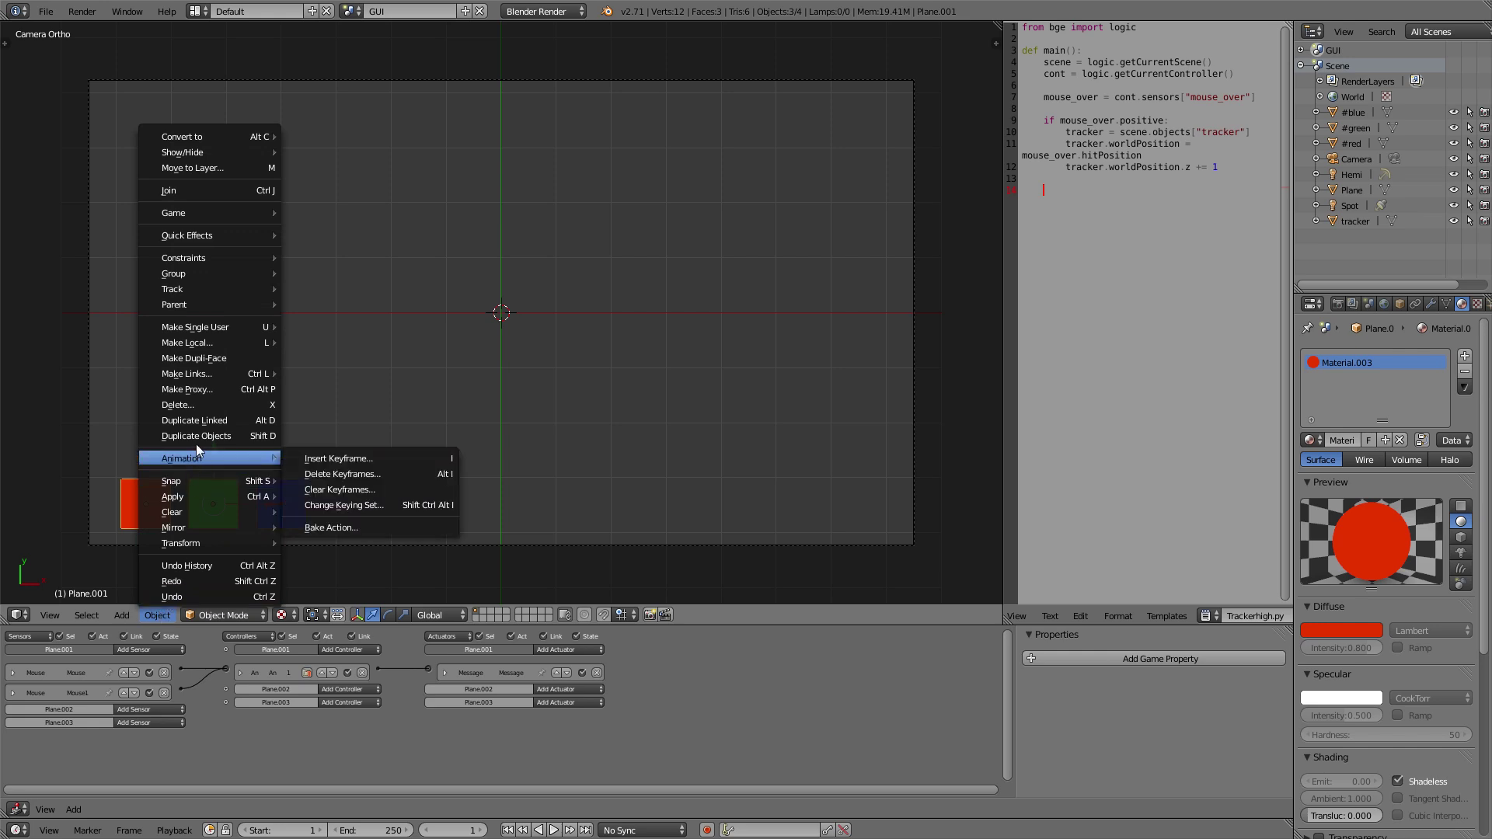
pyautogui.moveTo(224, 212)
pyautogui.click(358, 213)
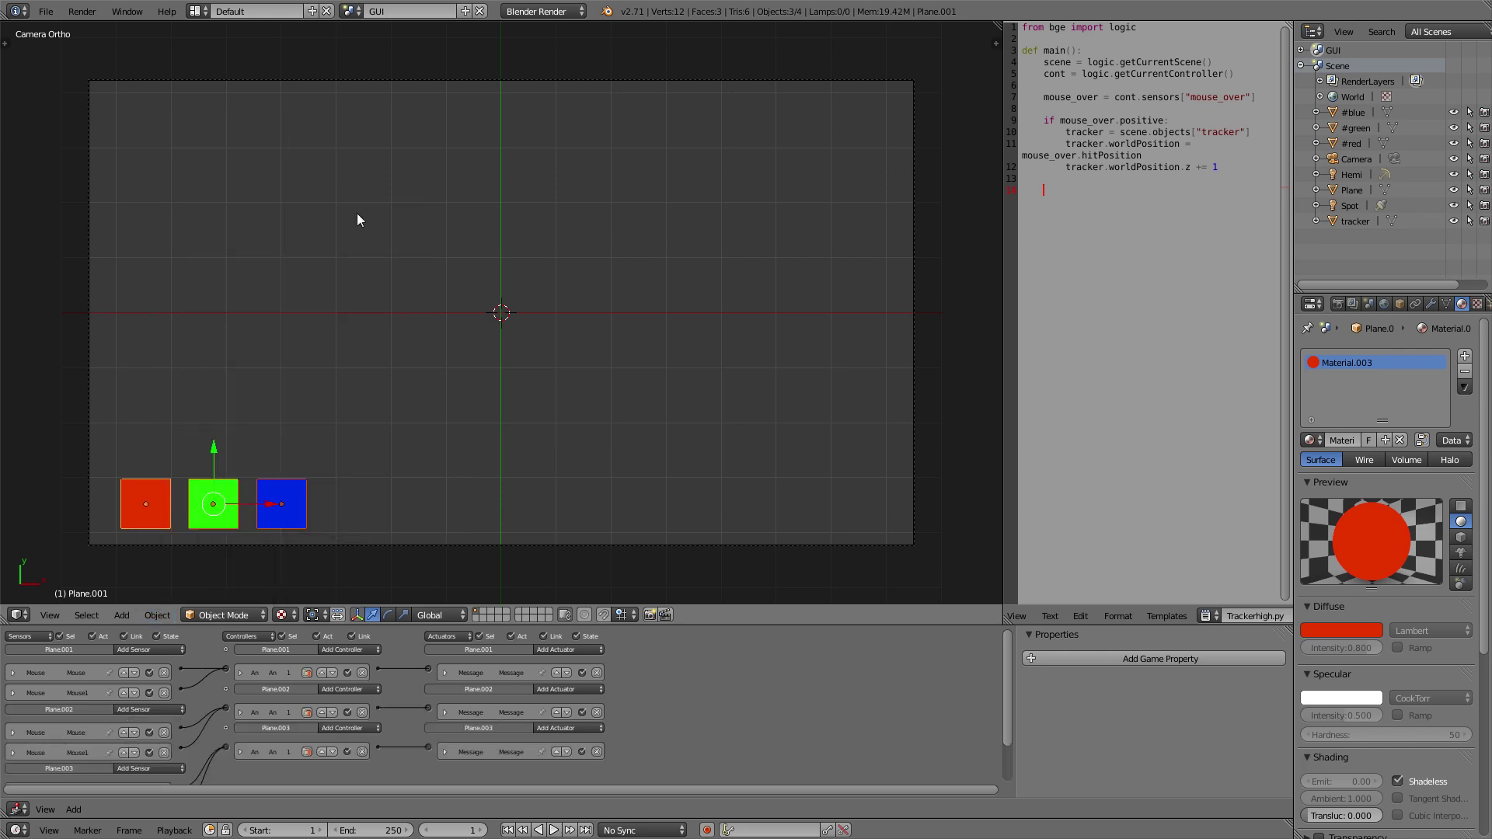
# Set the subject of the green square's Message actuator to green
pyautogui.rightClick(235, 515)
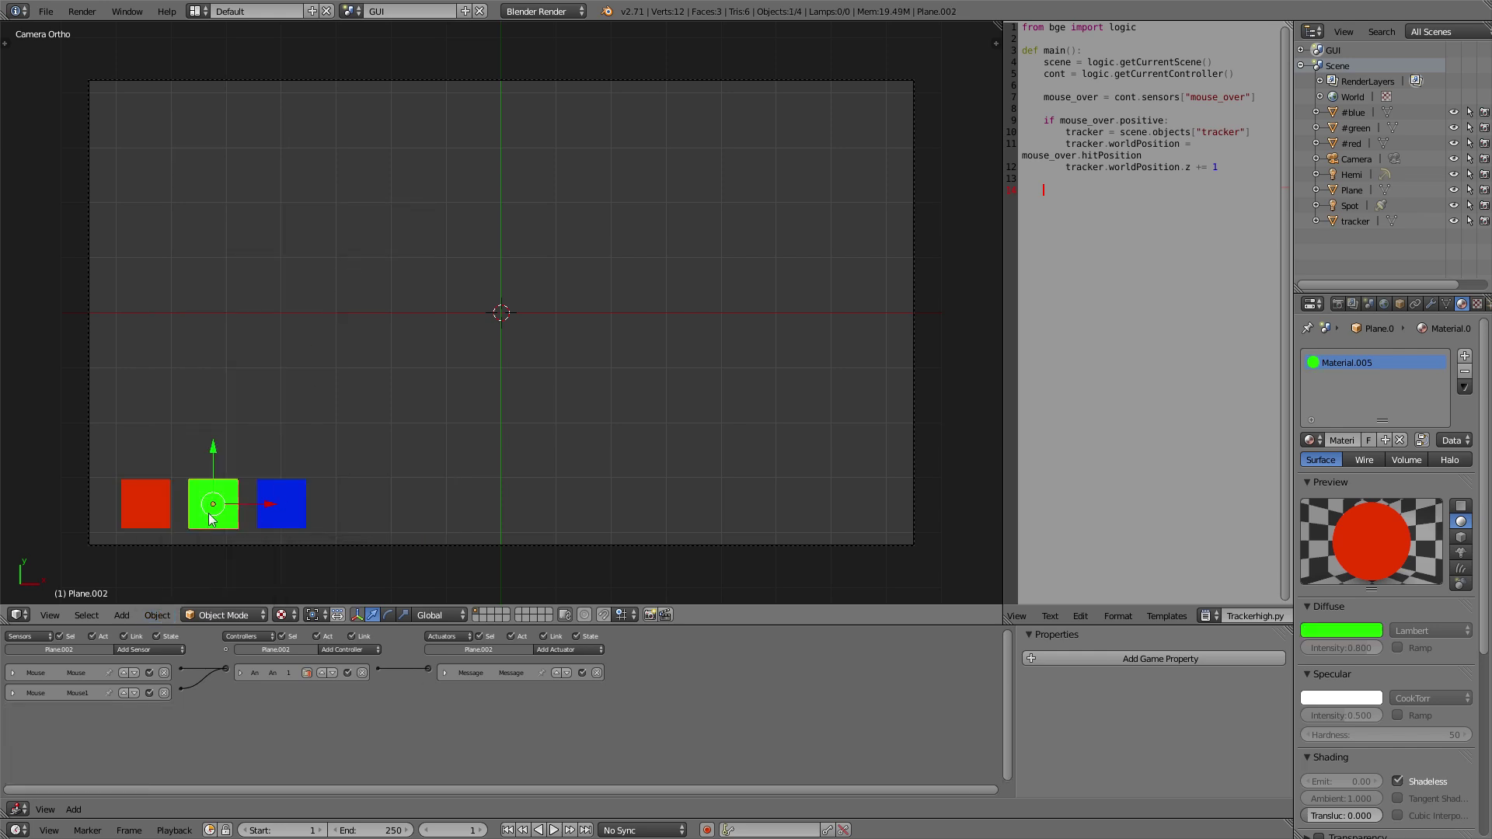
pyautogui.click(445, 673)
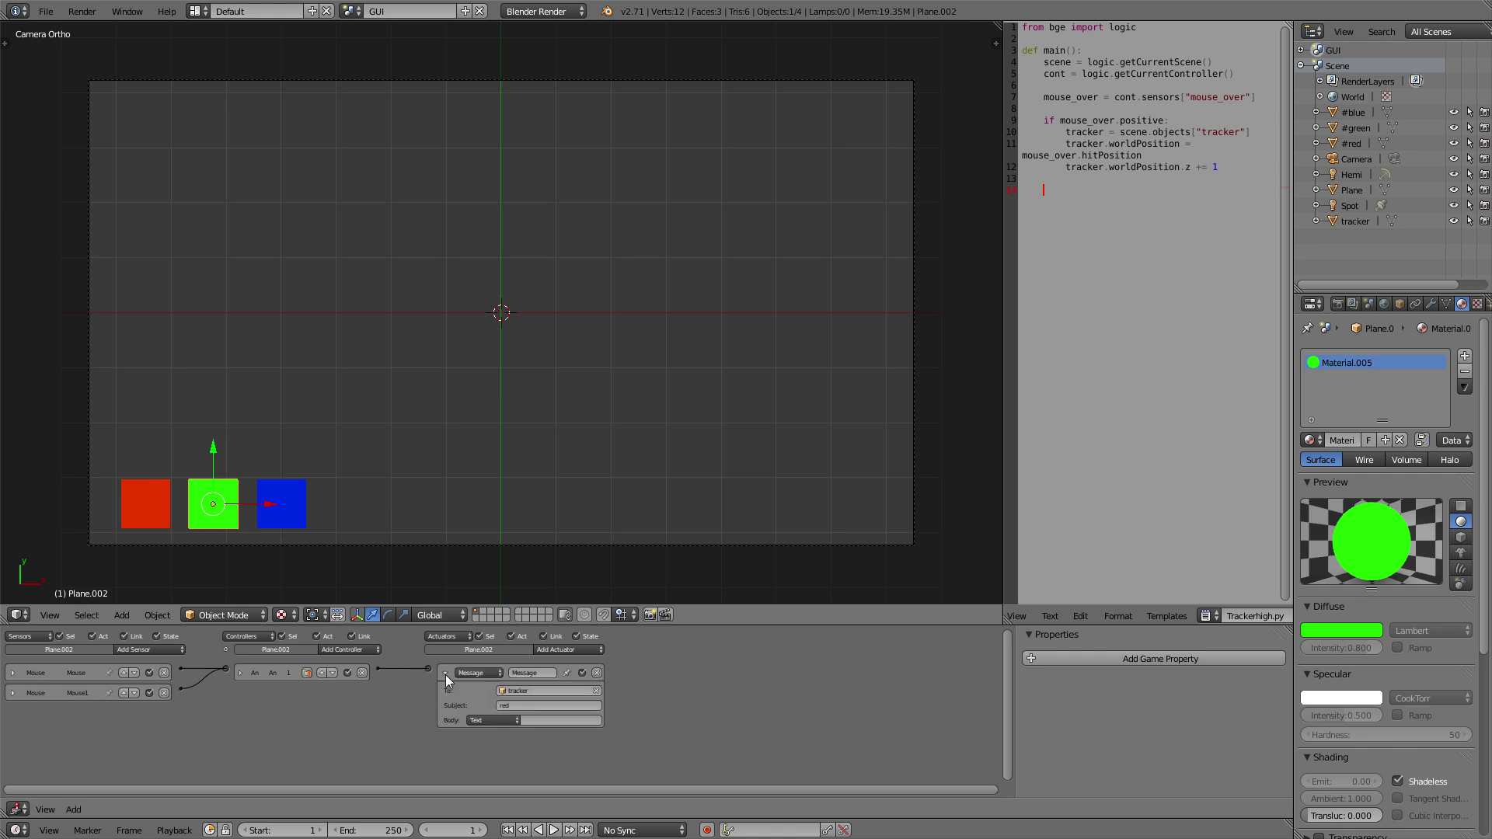
pyautogui.rightClick(166, 515)
pyautogui.rightClick(202, 508)
pyautogui.click(541, 705)
pyautogui.press('Return')
# Set the subject of the blue square's Message actuator to blue
pyautogui.rightClick(303, 517)
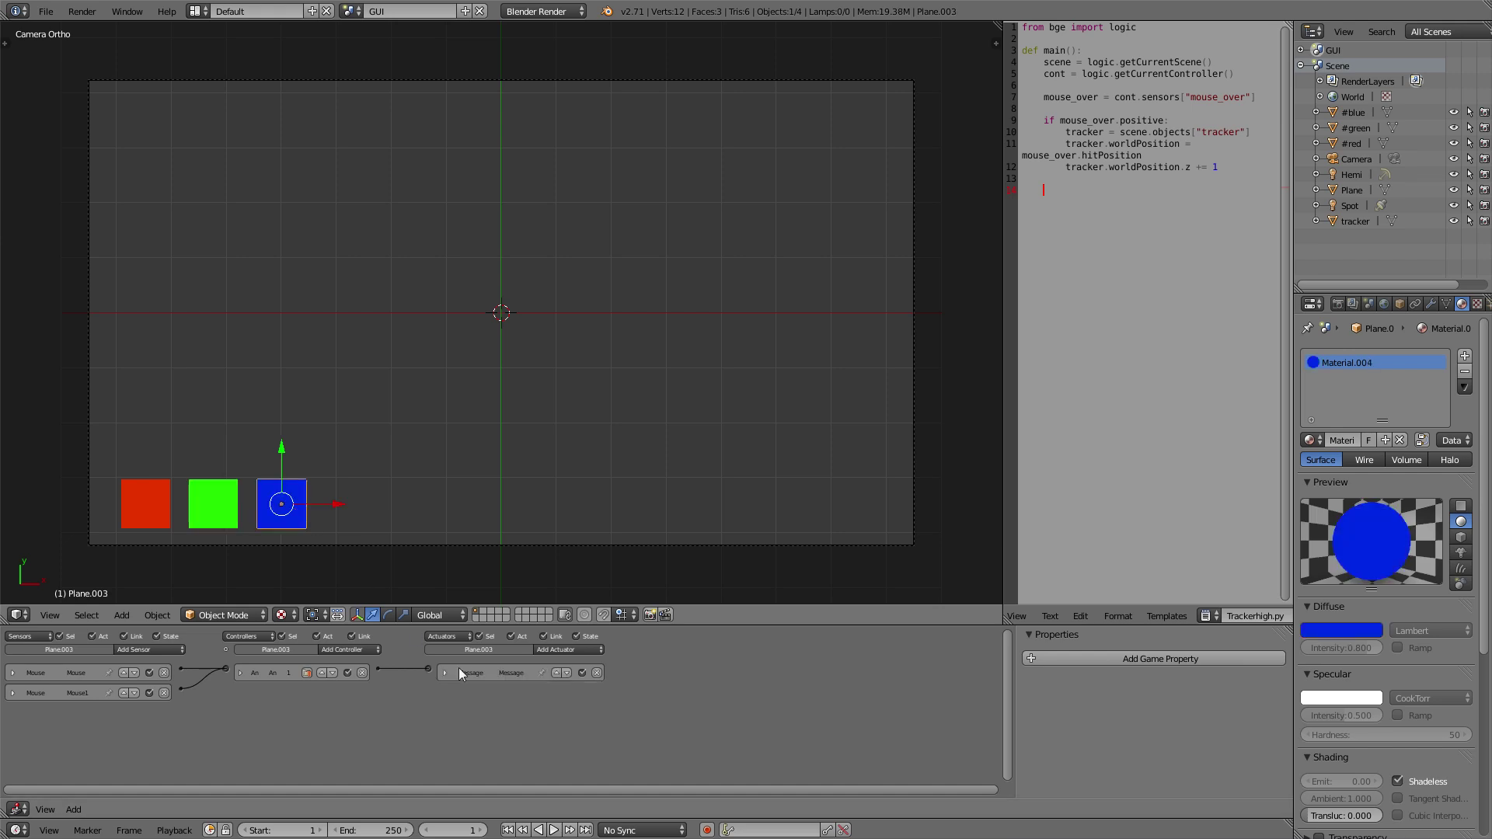
pyautogui.click(449, 674)
pyautogui.click(531, 705)
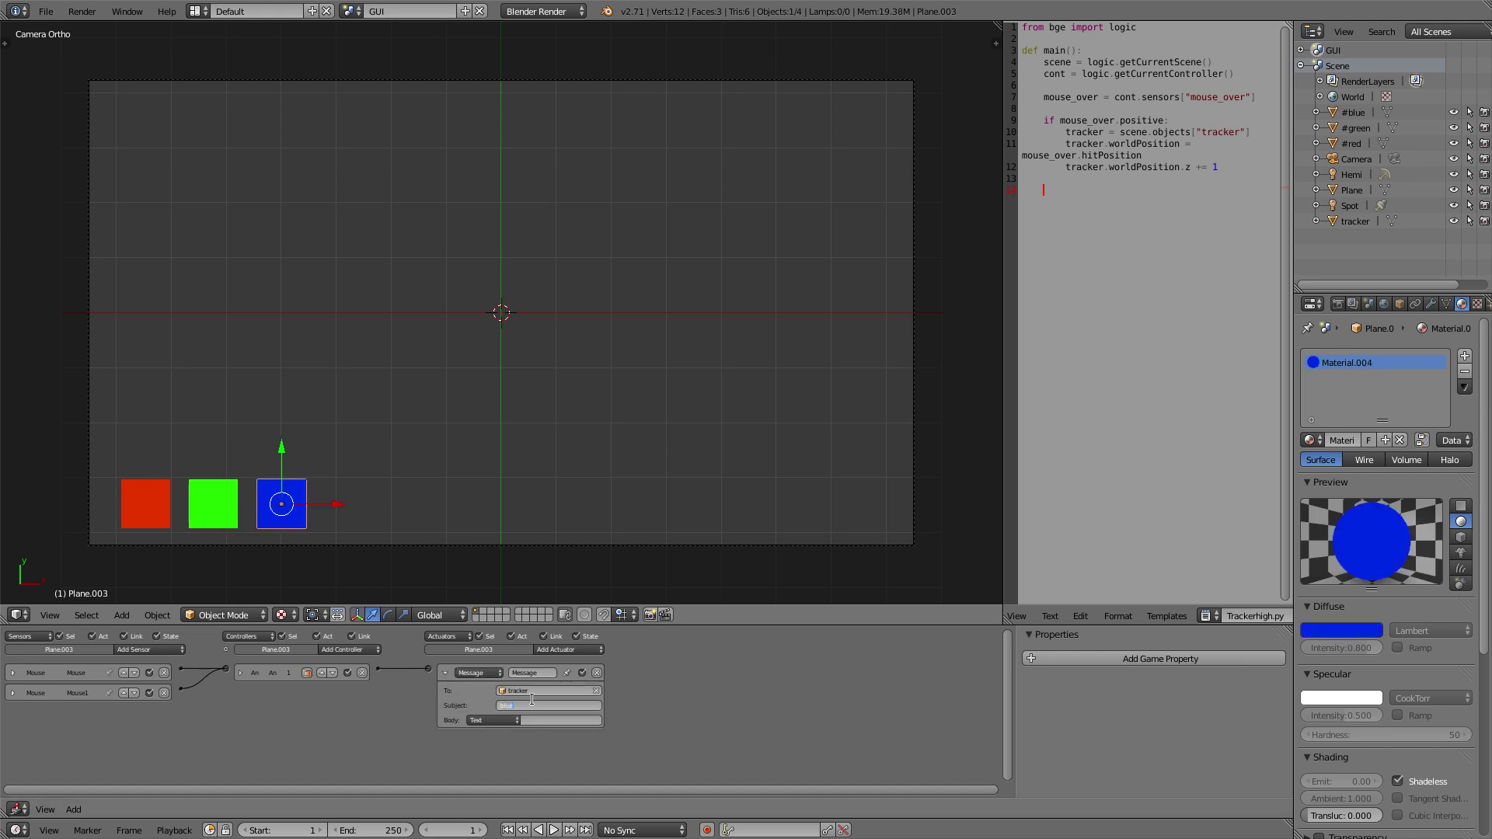
pyautogui.press('Return')
pyautogui.scroll(3, 534, 699)
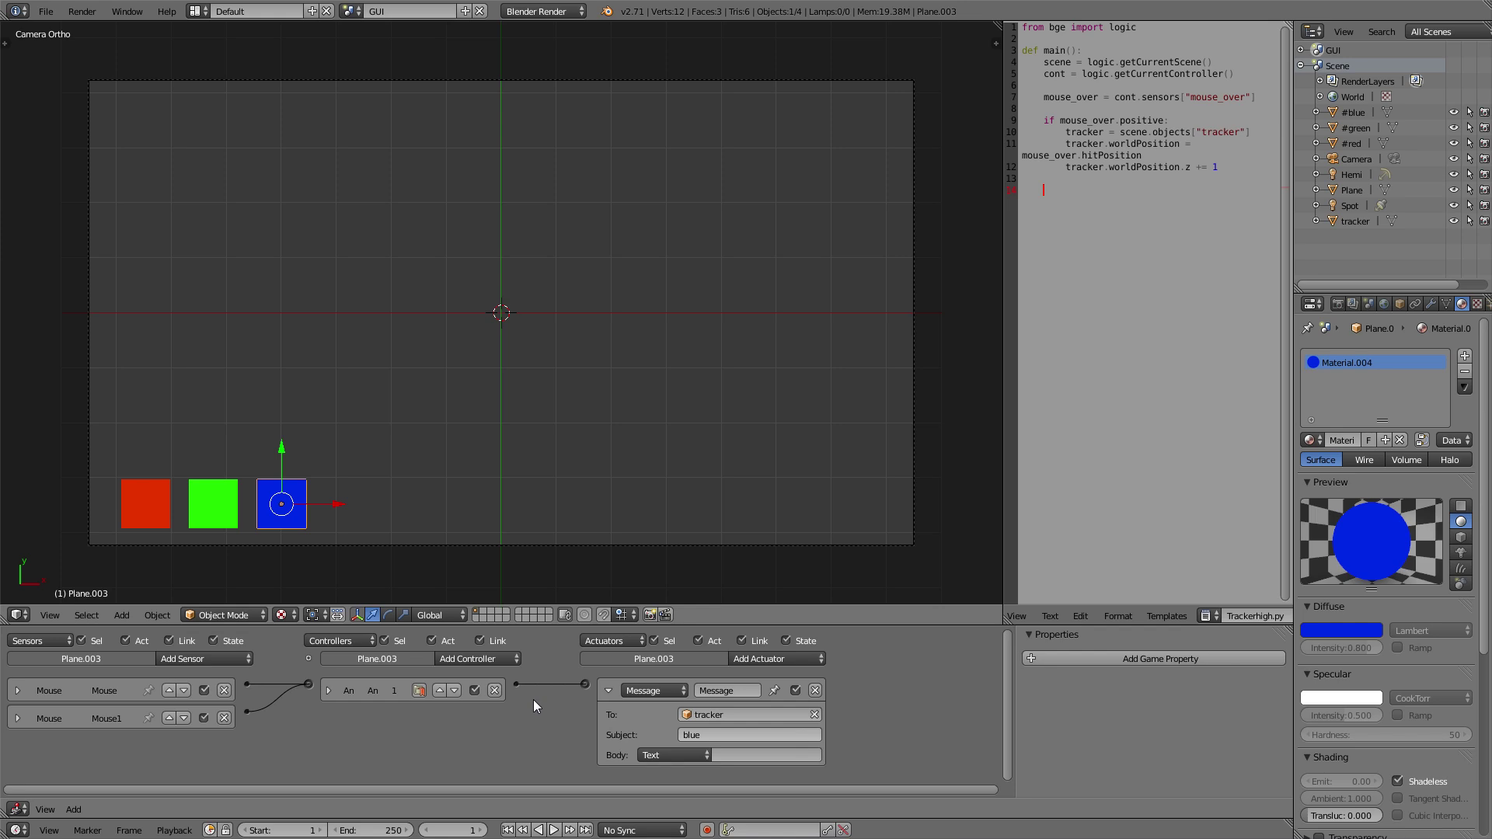
pyautogui.rightClick(216, 497)
pyautogui.rightClick(294, 497)
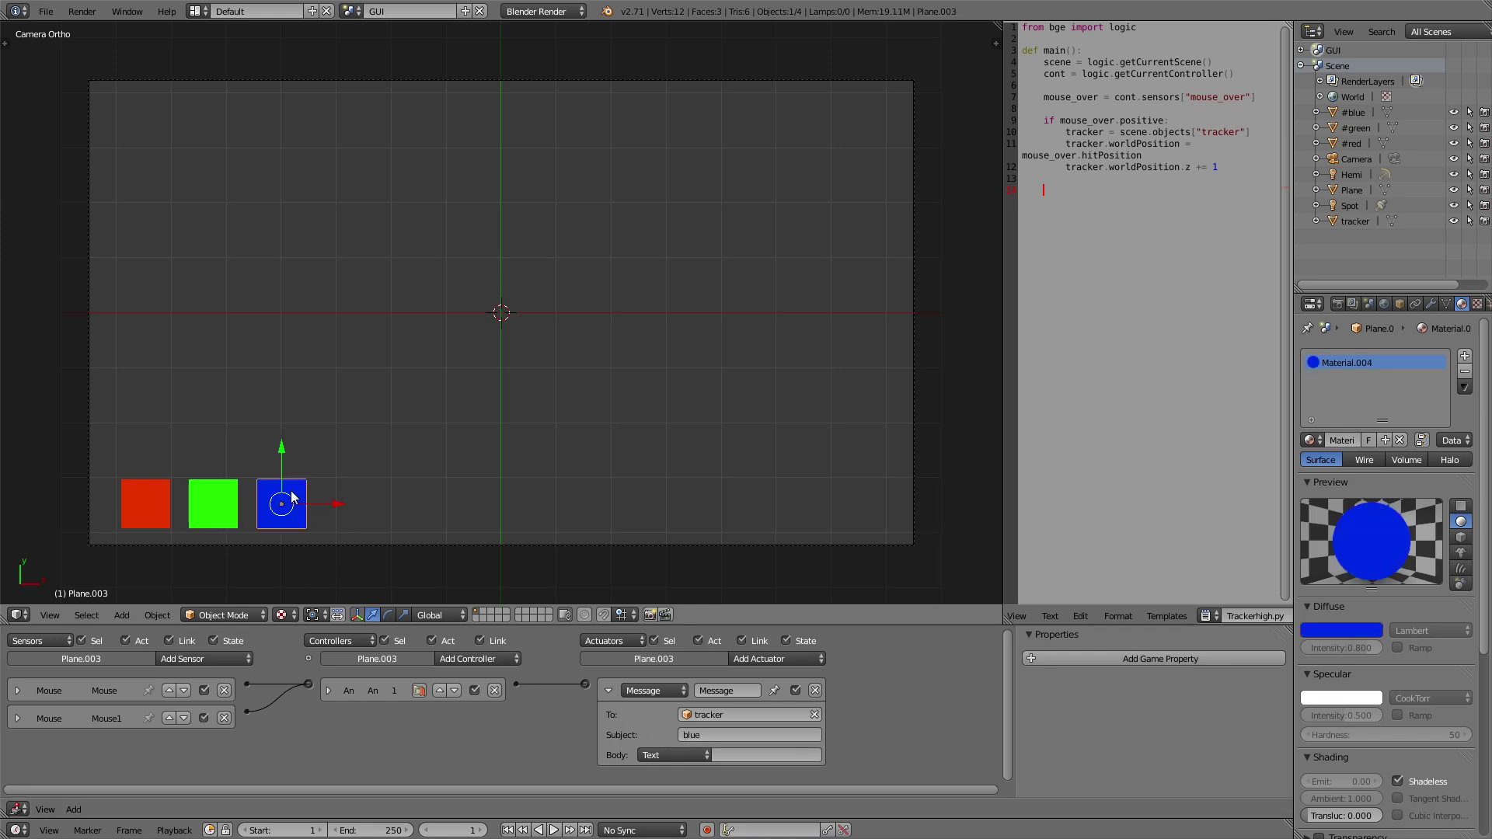
# Back in the main scene, add a second Message sensor to the tracker with the subject green
pyautogui.click(350, 11)
pyautogui.click(374, 85)
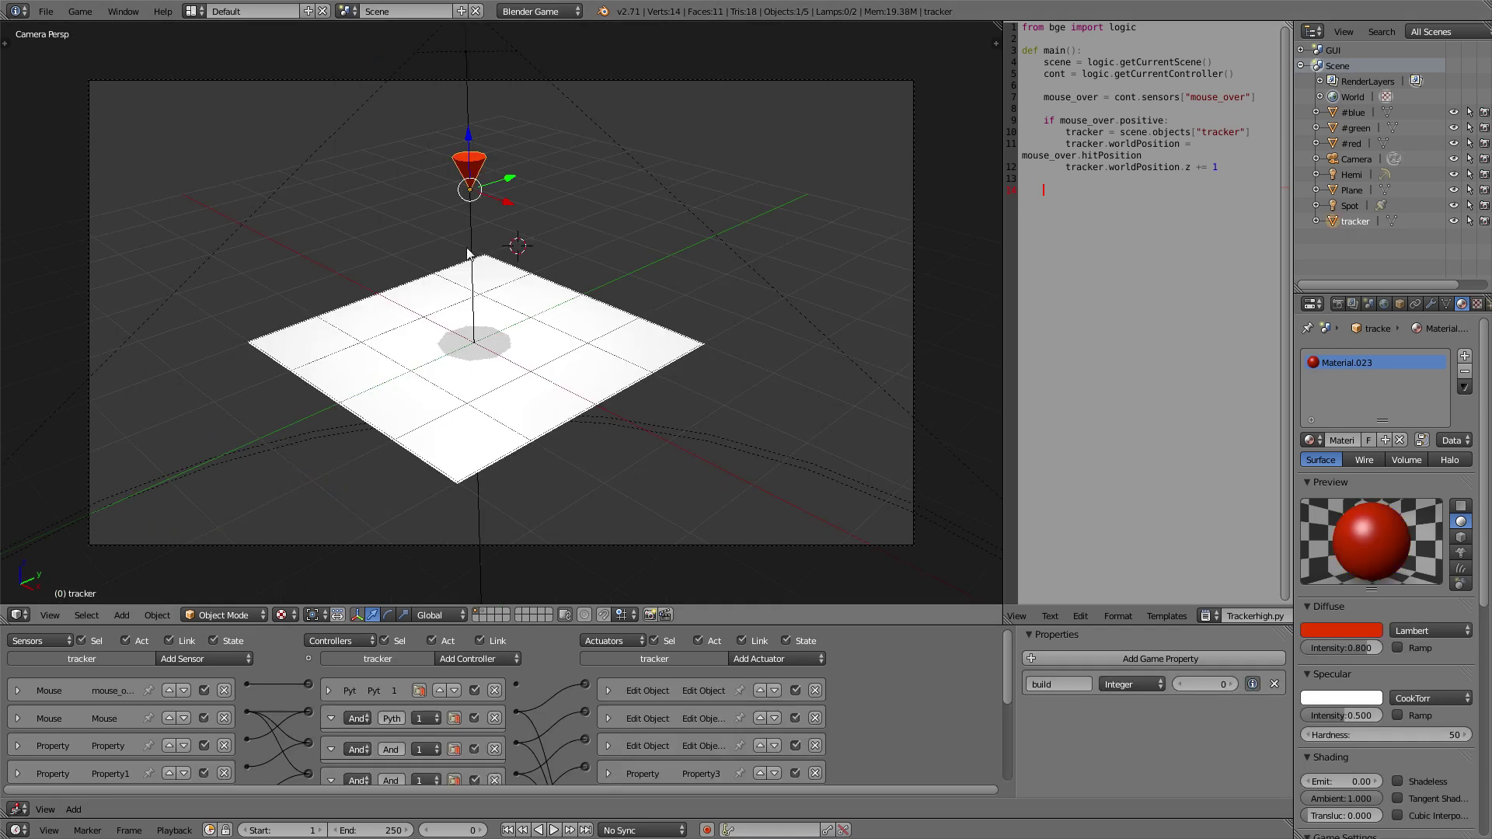
pyautogui.scroll(-5, 233, 676)
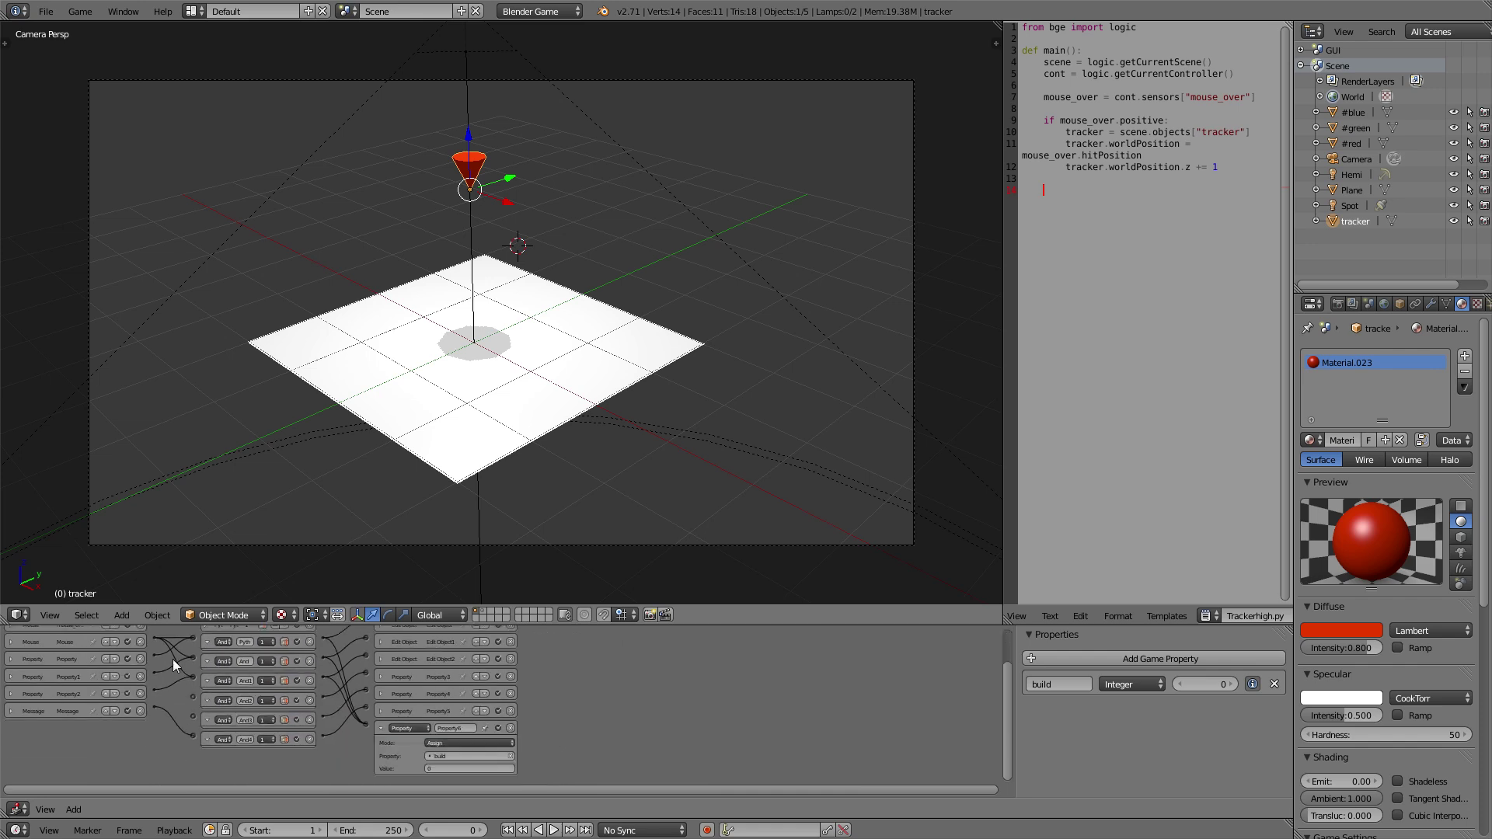
pyautogui.scroll(1, 173, 659)
pyautogui.click(128, 644)
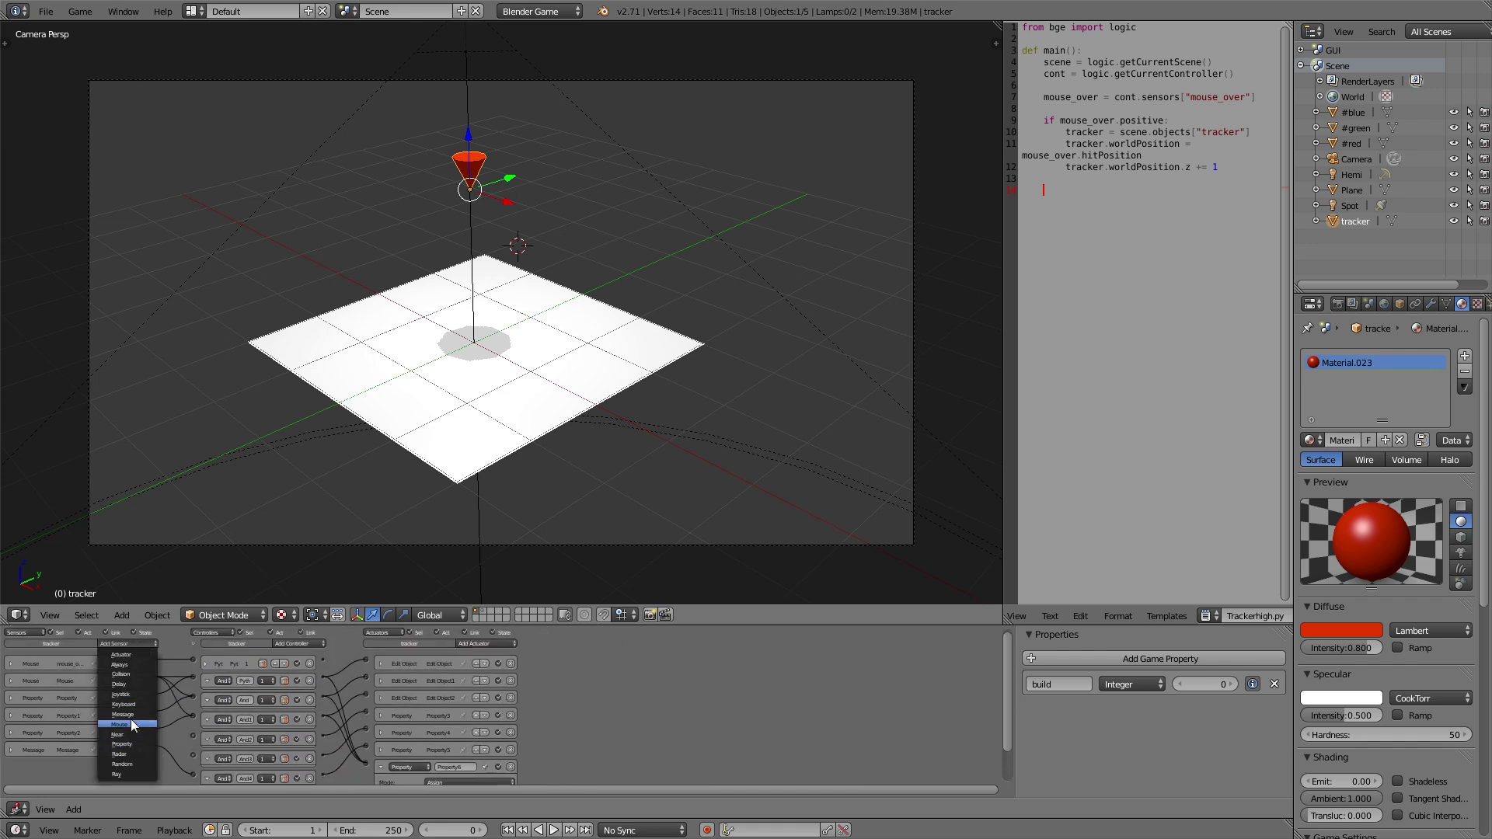
pyautogui.click(125, 715)
pyautogui.scroll(-2, 101, 750)
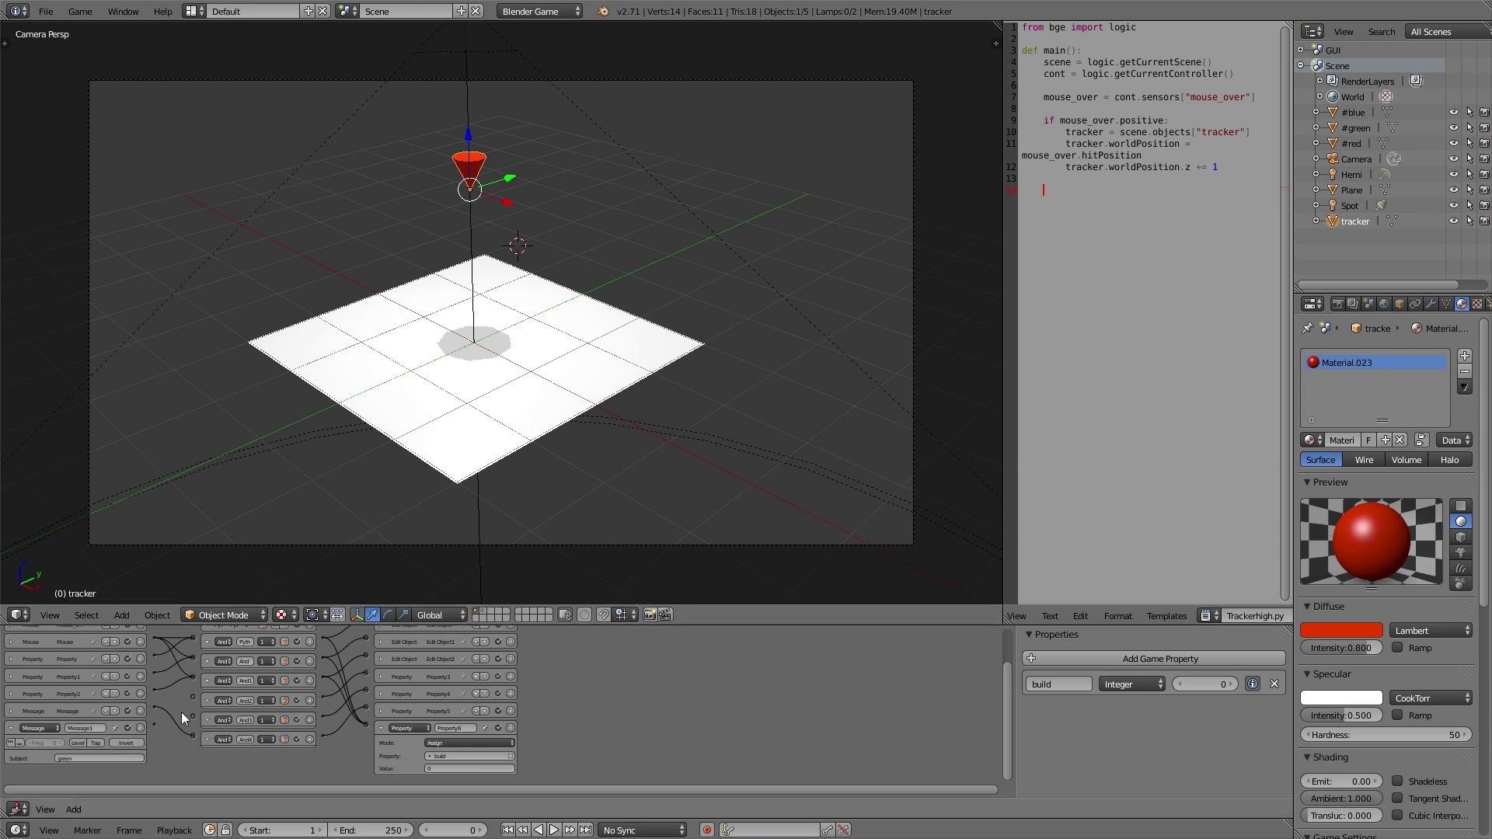
# Wire the tracker's green Message sensor to its controller, and add another wired Message sensor with the subject blue
pyautogui.moveTo(193, 715); pyautogui.dragTo(192, 720)
pyautogui.click(11, 729)
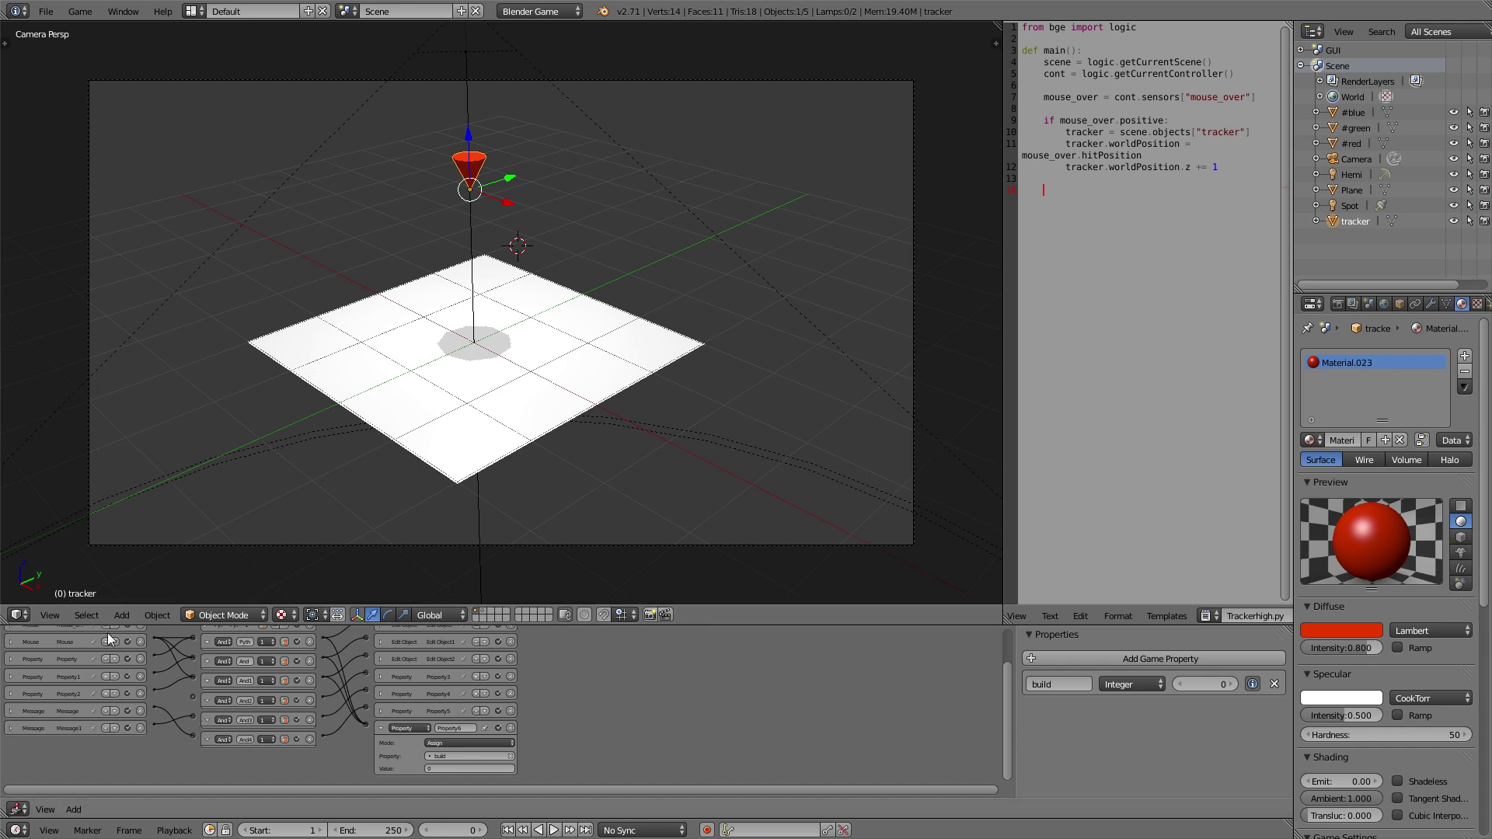
pyautogui.scroll(2, 155, 650)
pyautogui.click(138, 641)
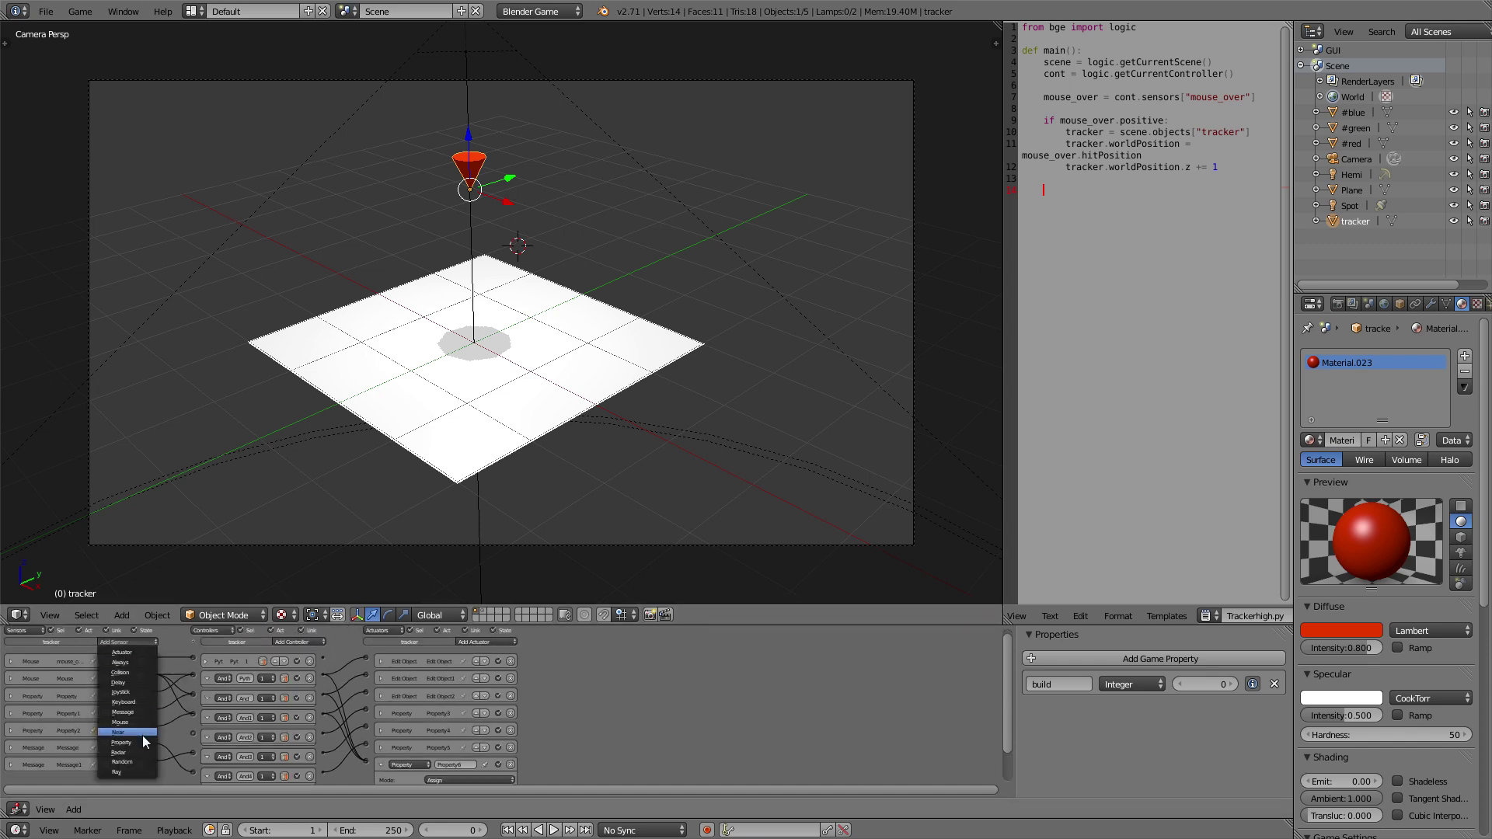
pyautogui.click(137, 712)
pyautogui.scroll(-2, 175, 712)
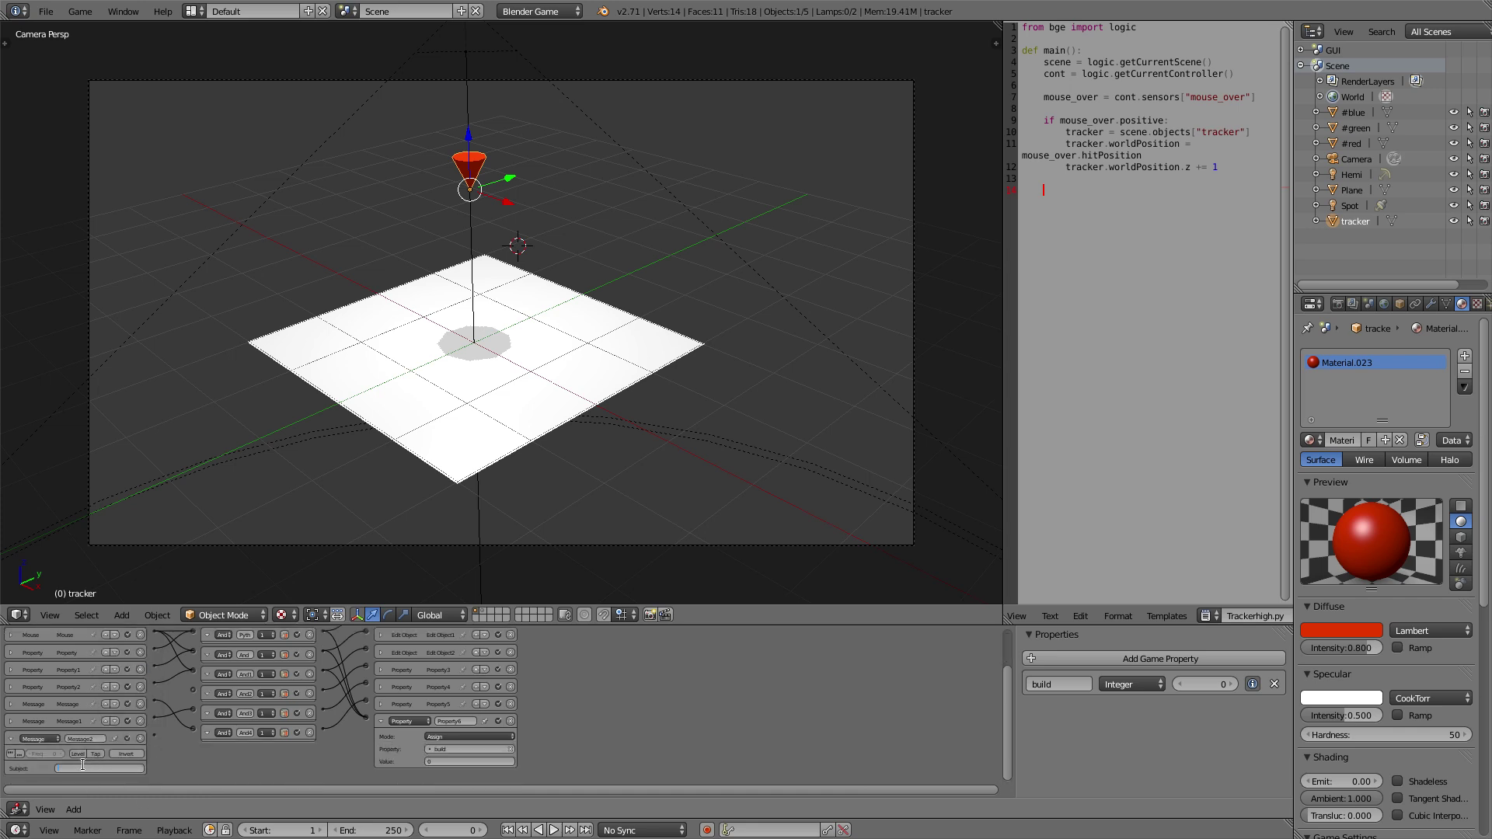
pyautogui.write('blue')
pyautogui.press('Return')
pyautogui.moveTo(194, 689); pyautogui.dragTo(194, 689)
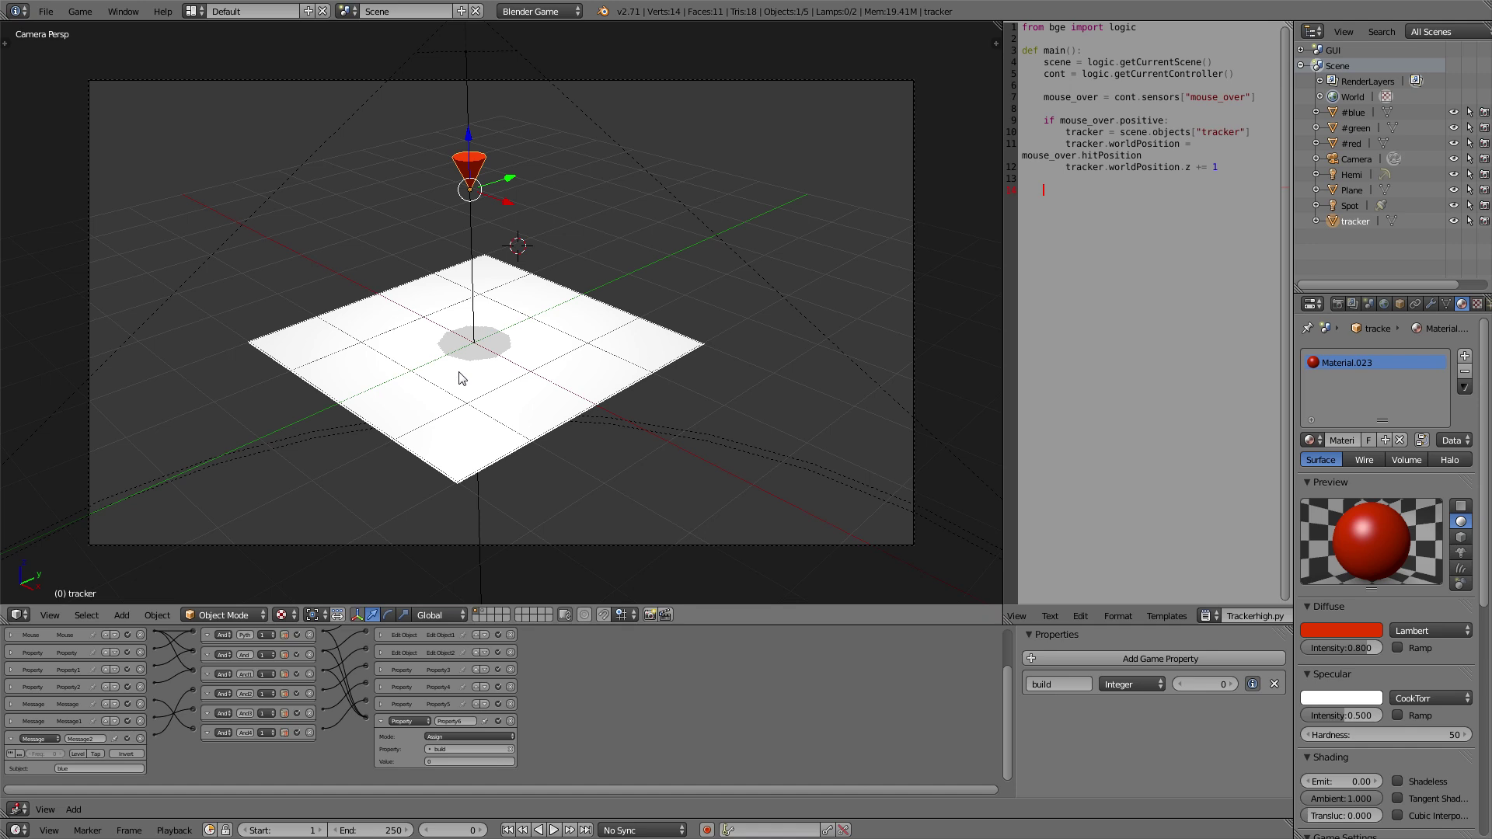
# Run the game and test the coloured GUI squares by placing red, green and blue cubes on the plane
pyautogui.press('p')
pyautogui.click(376, 346)
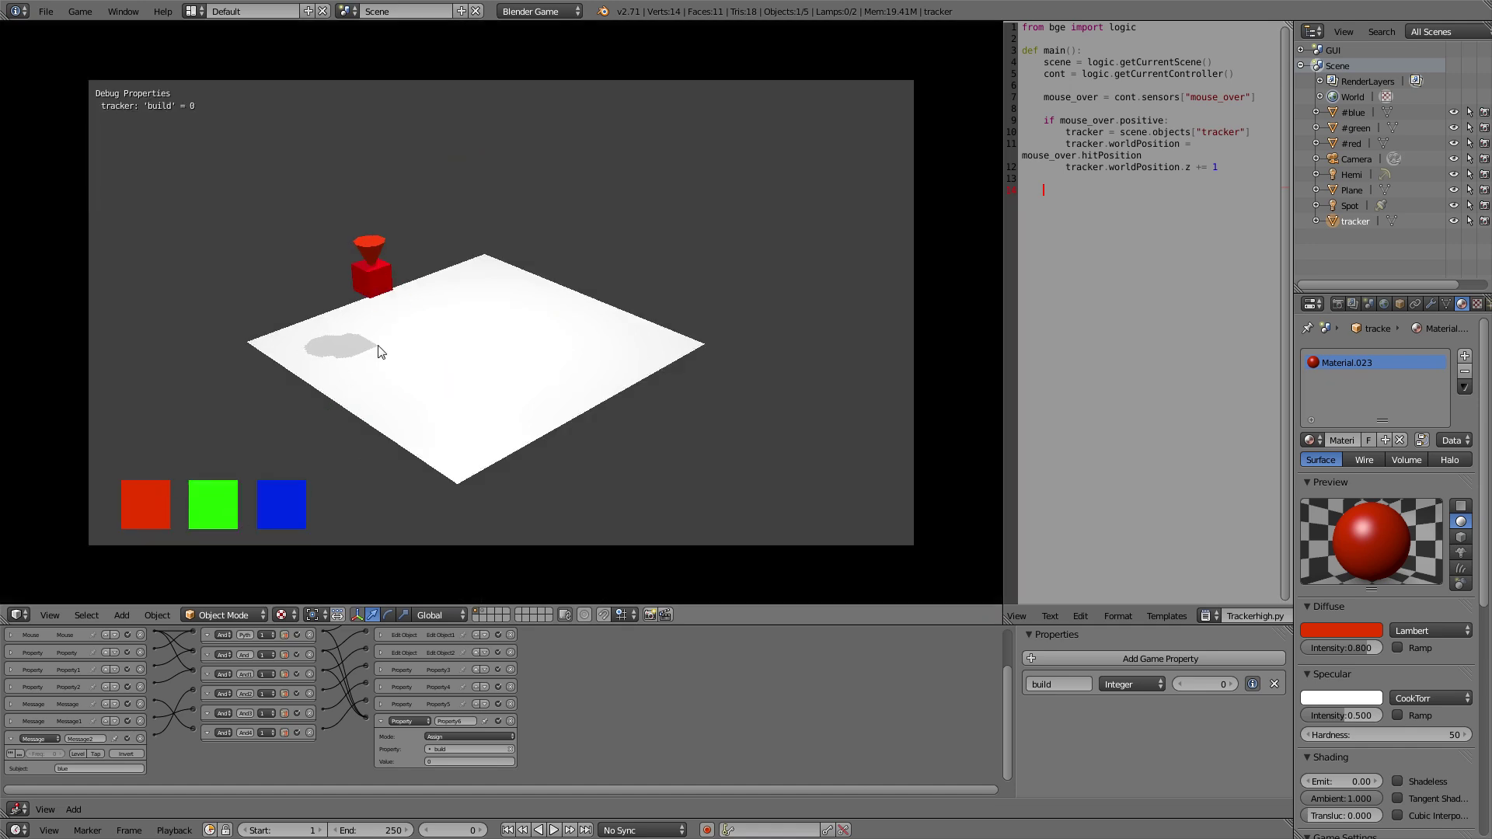
pyautogui.click(190, 486)
pyautogui.click(423, 389)
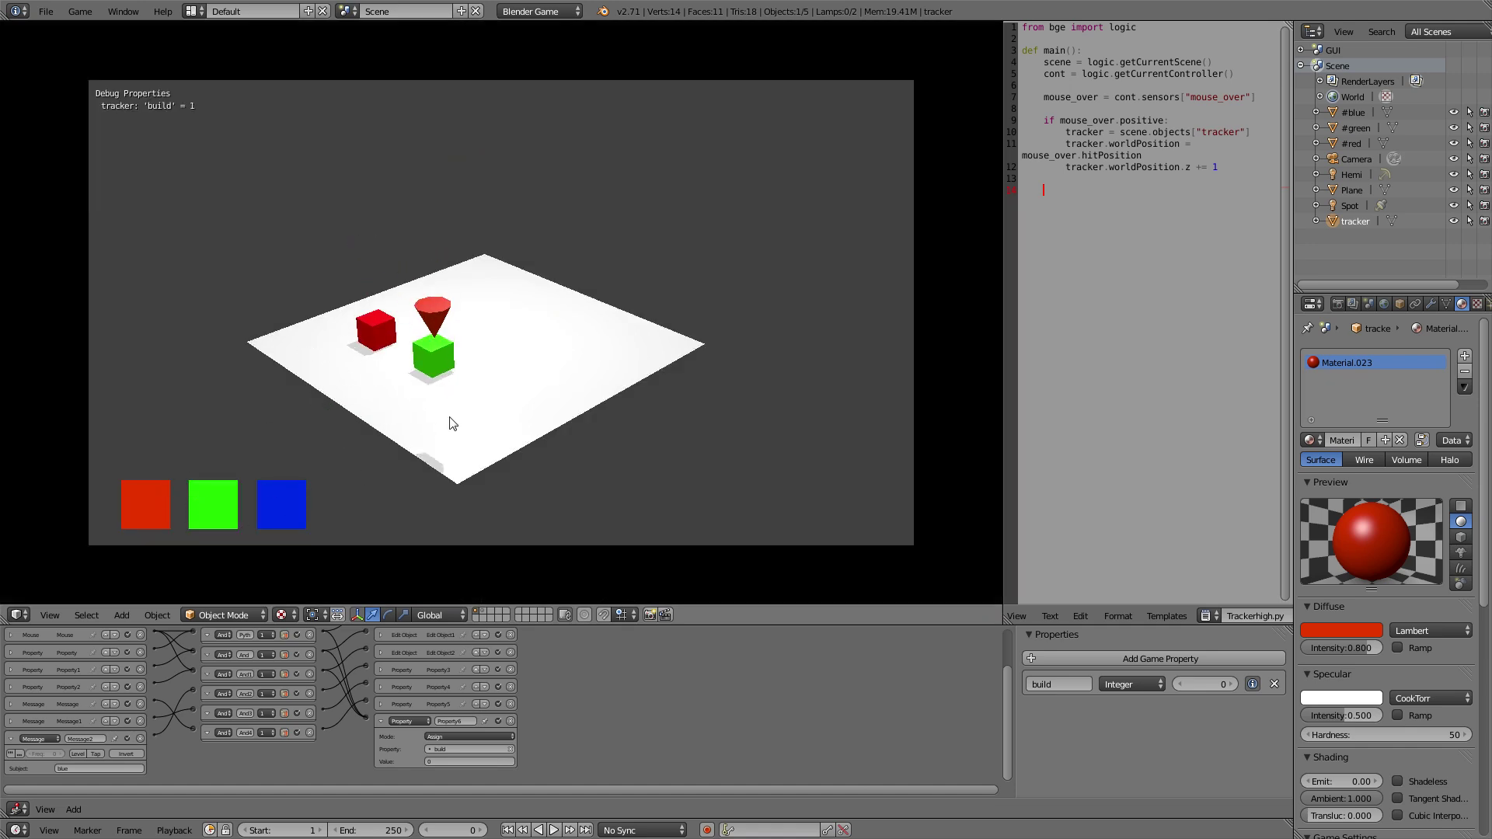
pyautogui.click(538, 361)
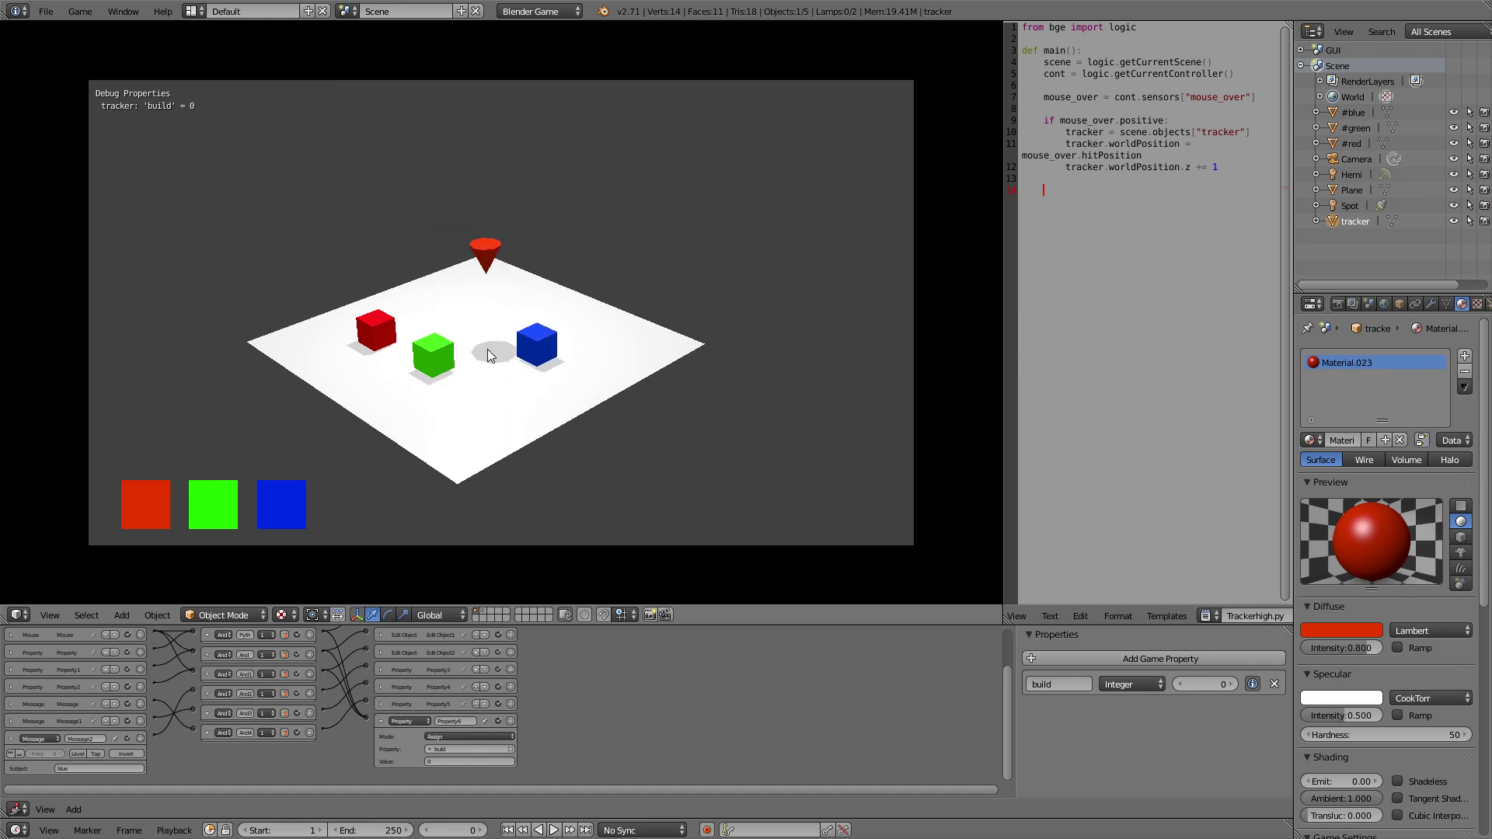
pyautogui.click(457, 389)
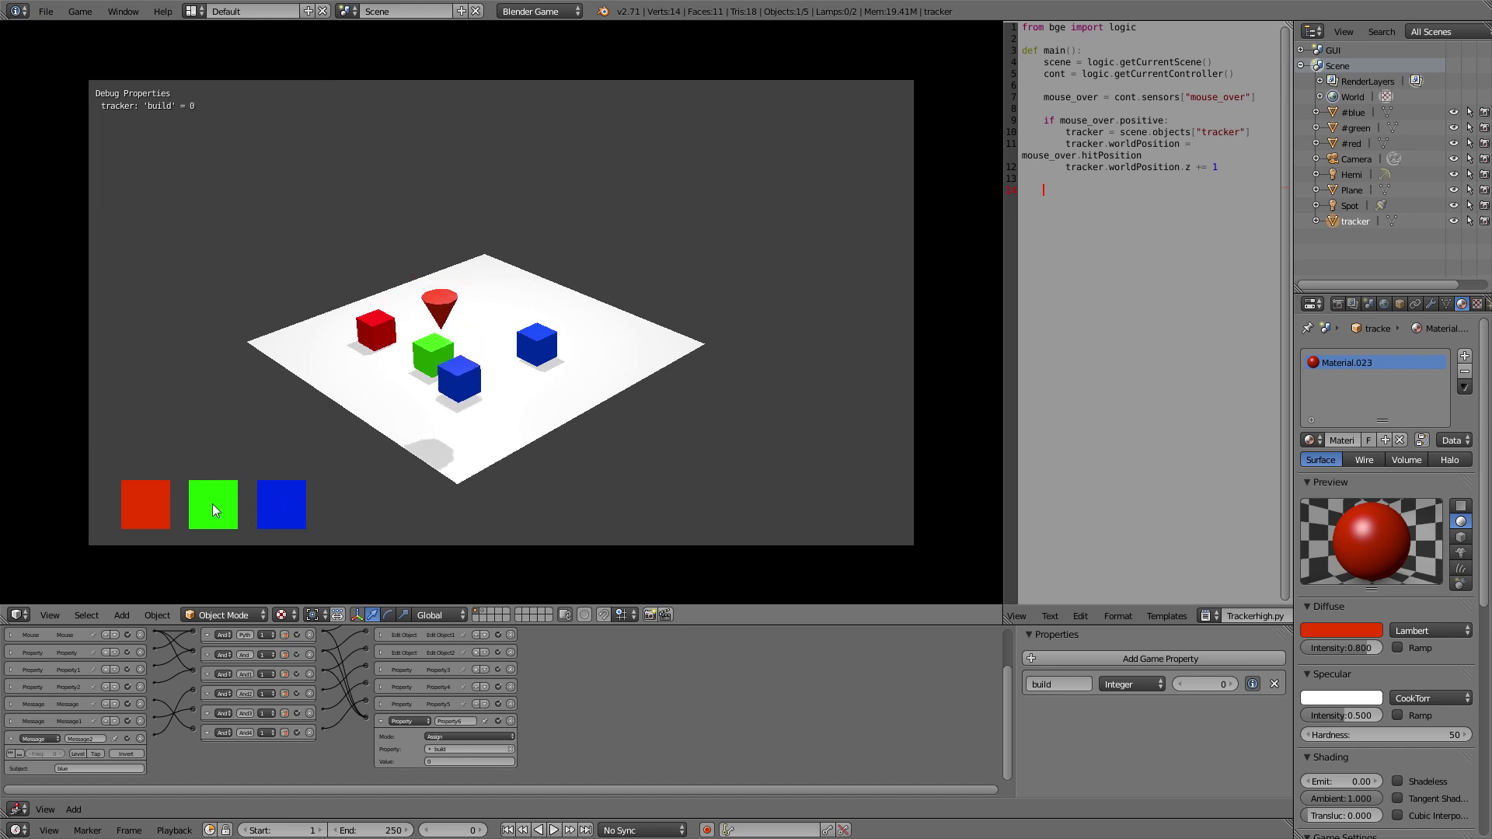
pyautogui.press('Escape')
# On layer 2, add a Message sensor with the subject end to the #green cube
pyautogui.rightClick(543, 319)
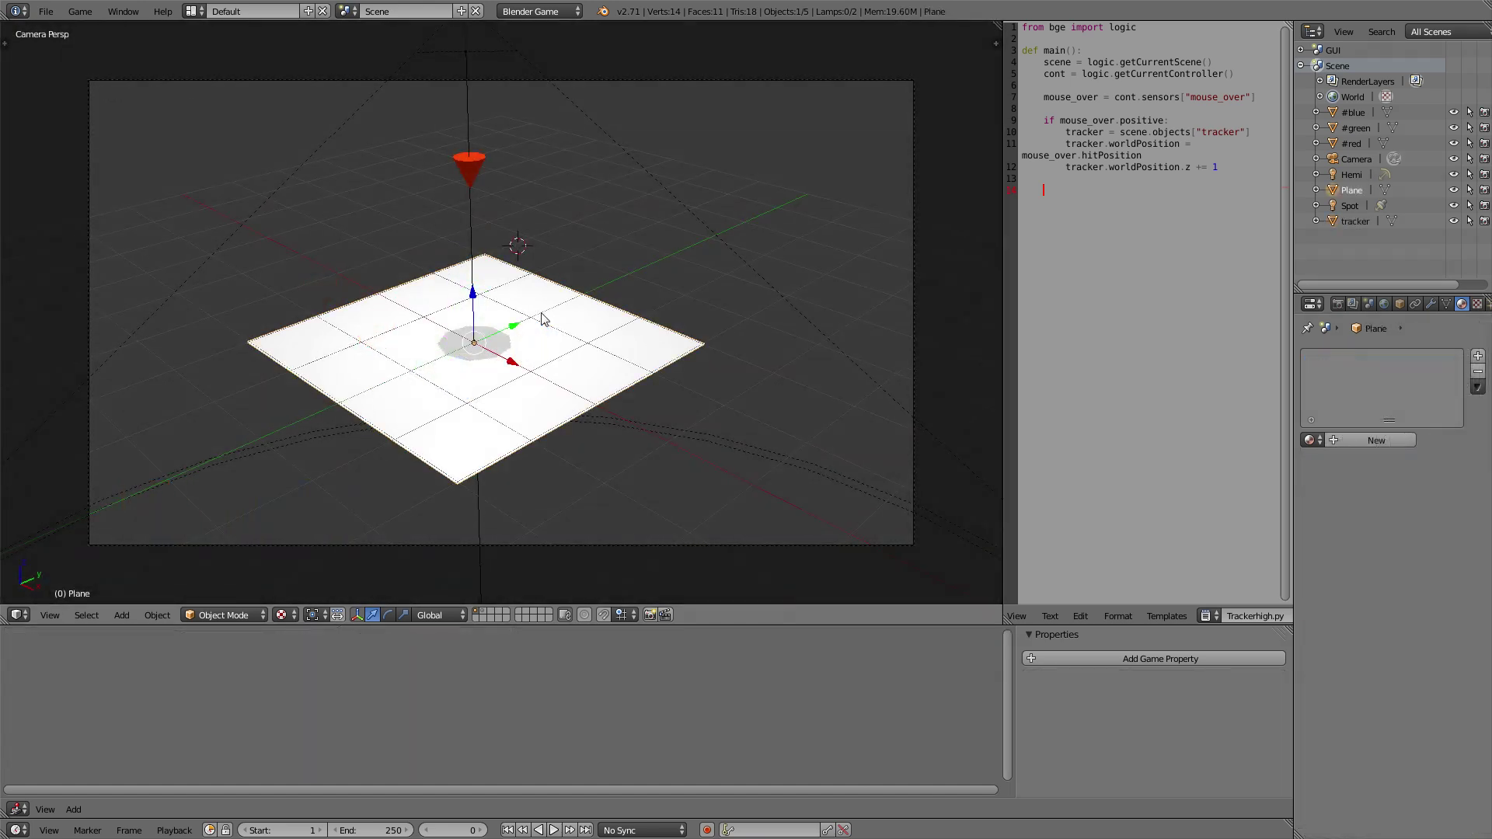
pyautogui.rightClick(448, 174)
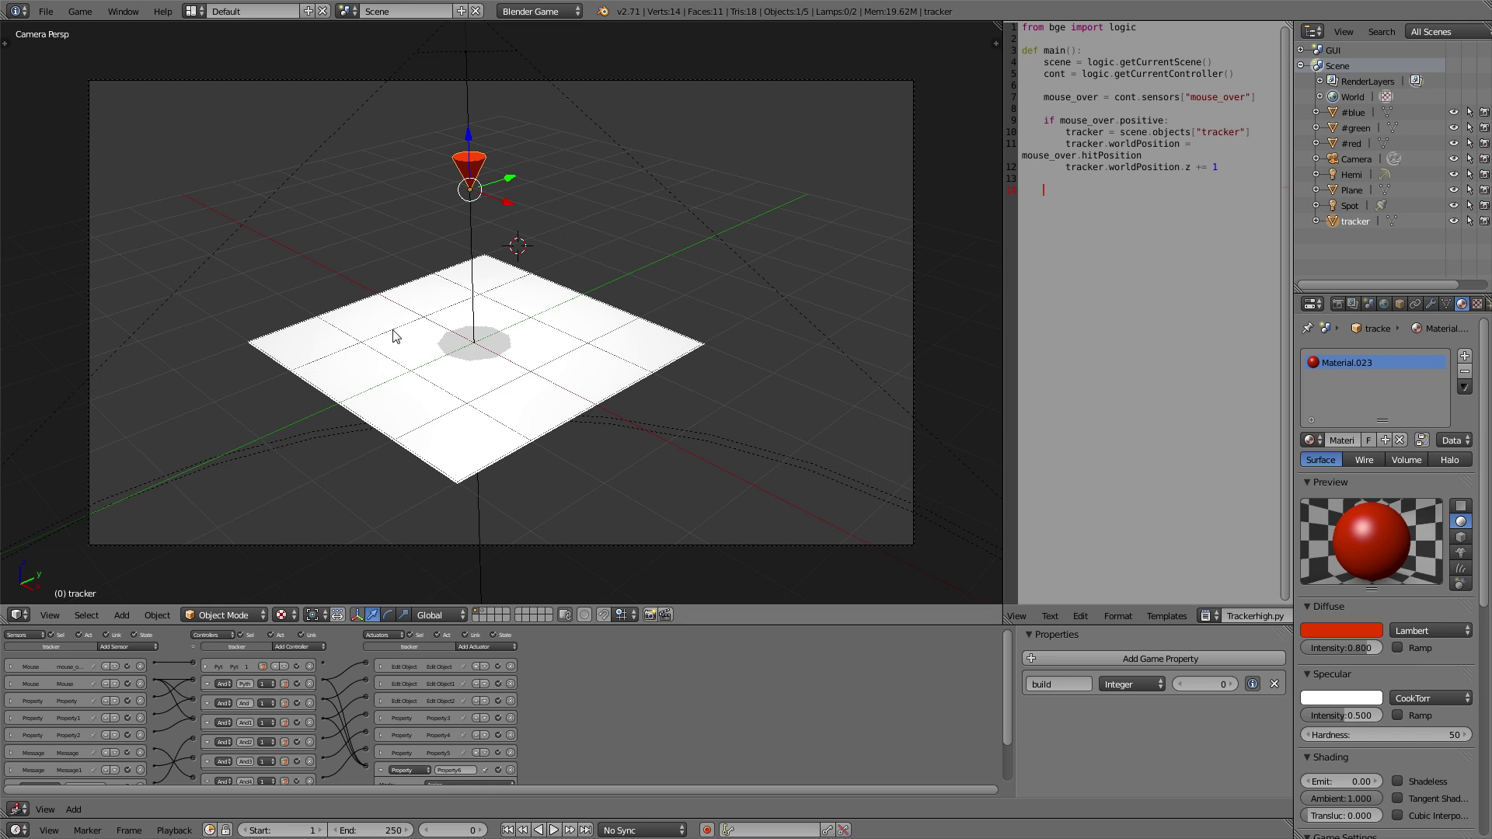
pyautogui.press('2')
pyautogui.rightClick(429, 326)
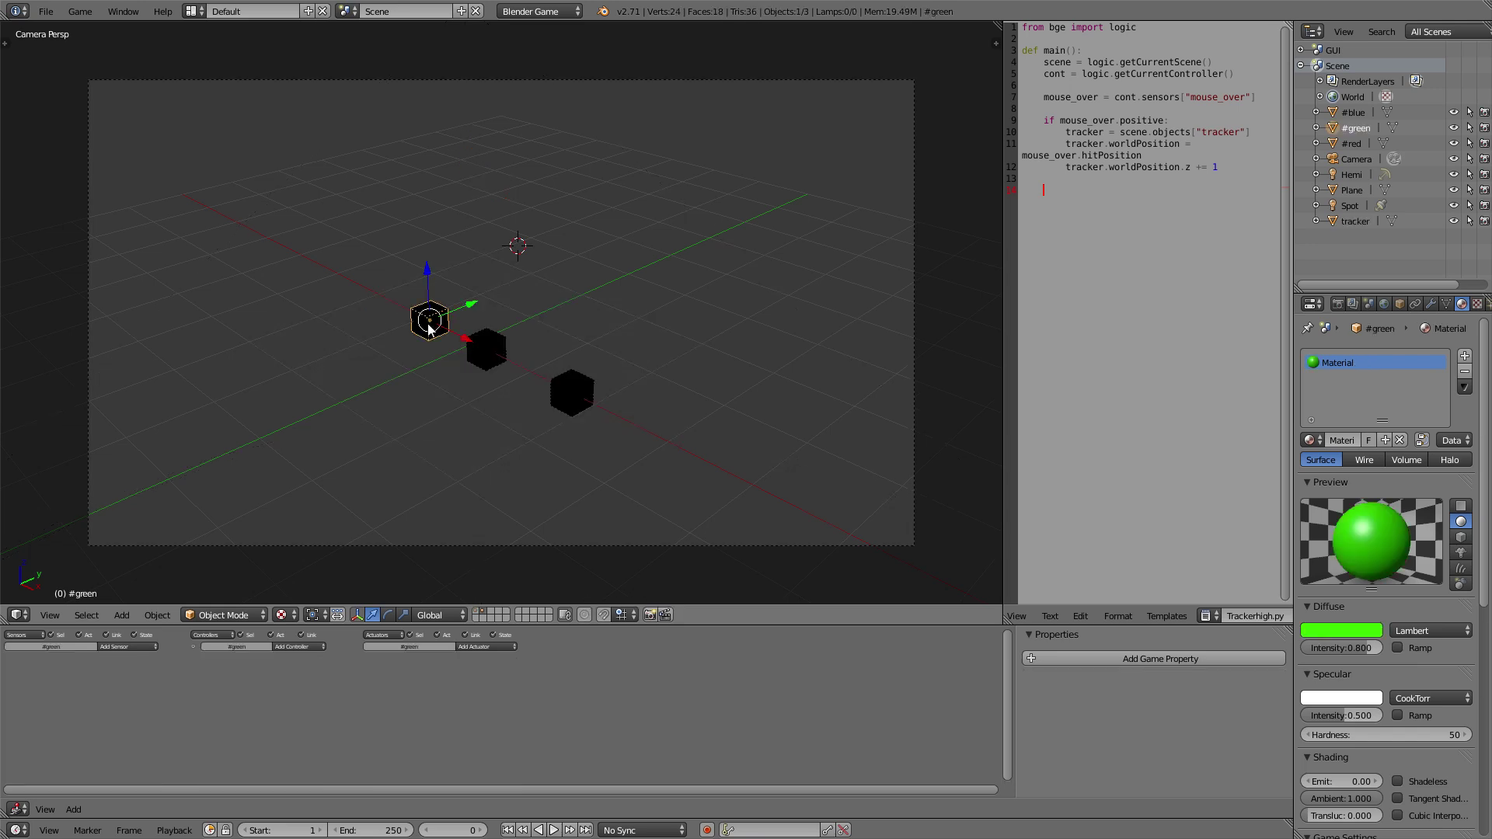
pyautogui.rightClick(485, 351)
pyautogui.rightClick(429, 323)
pyautogui.click(139, 648)
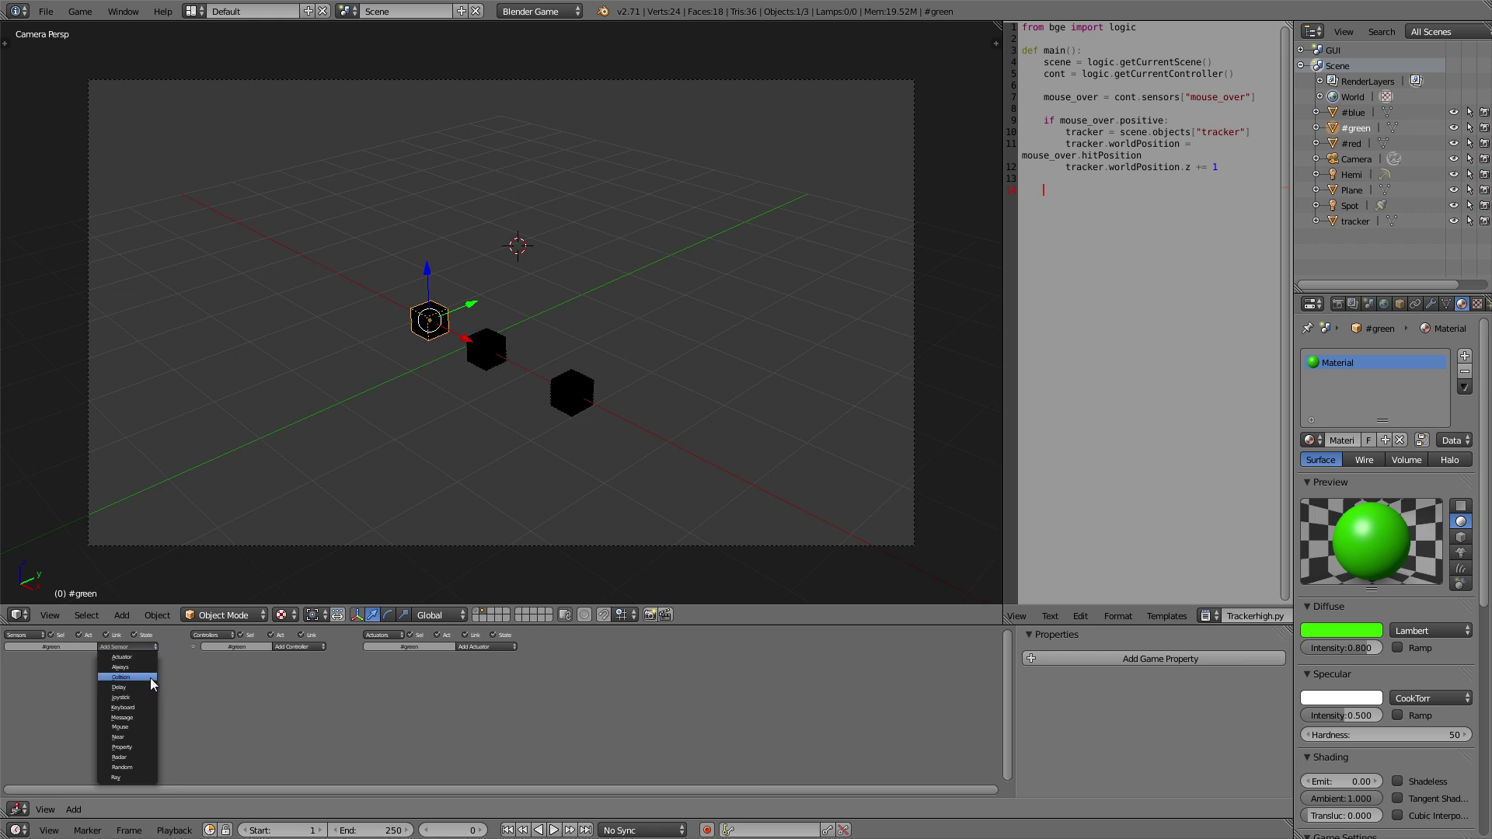
pyautogui.click(122, 718)
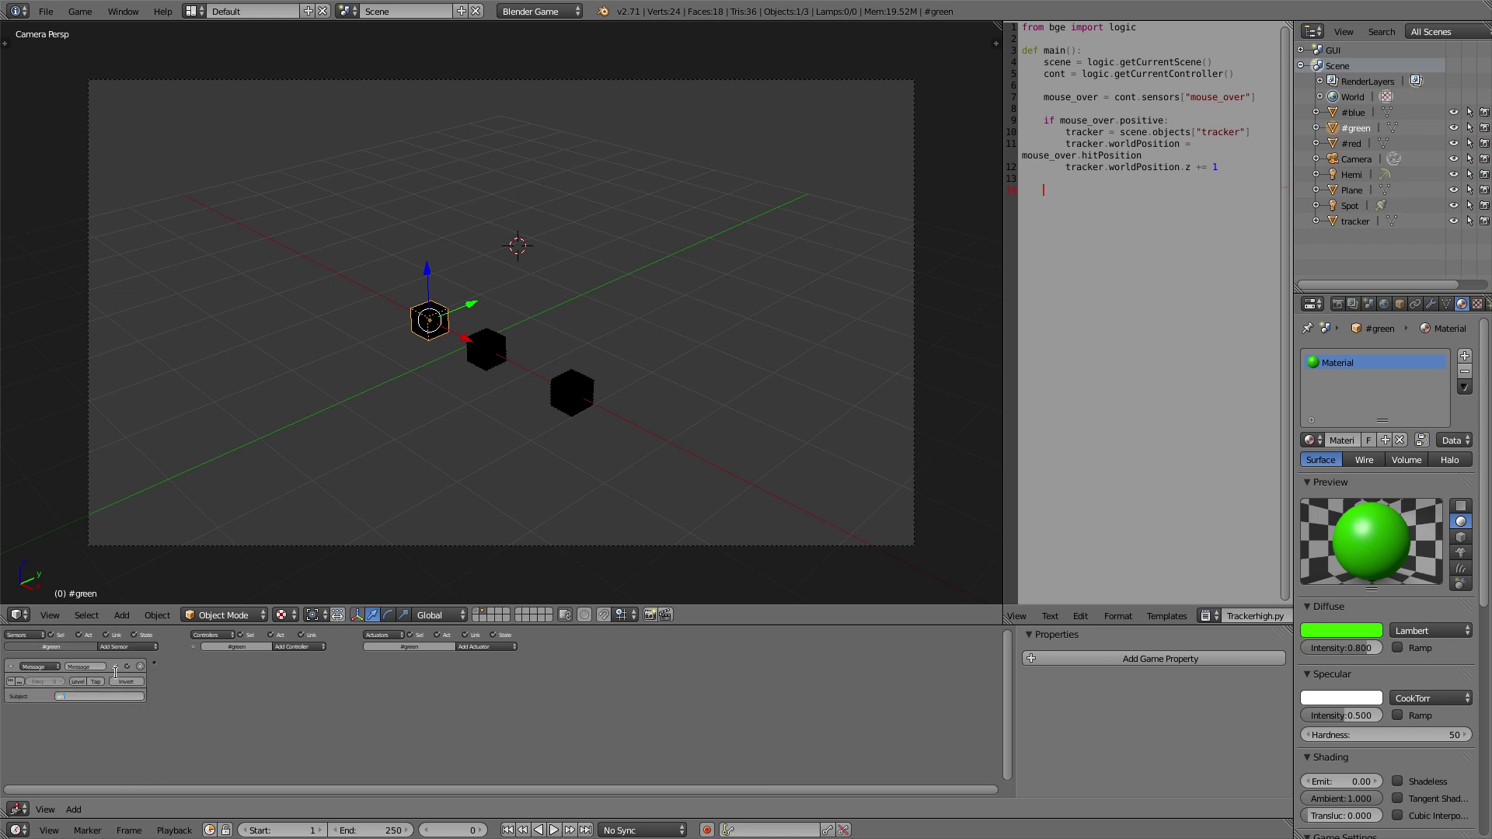
# Give the #green cube an Edit Object actuator set to End Object and wire the Message sensor to it
pyautogui.press('Home')
pyautogui.click(651, 654)
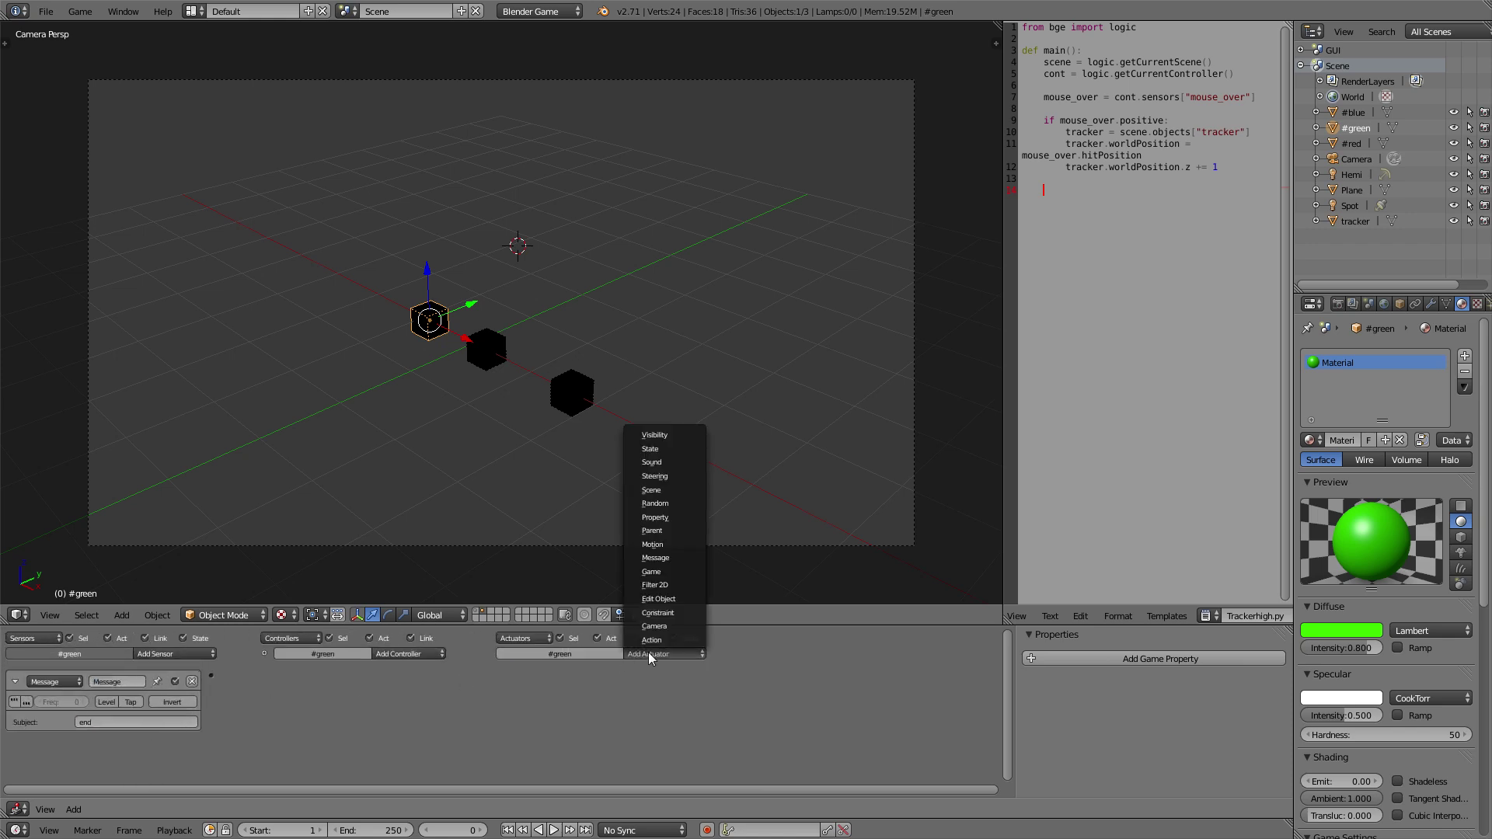
pyautogui.click(657, 598)
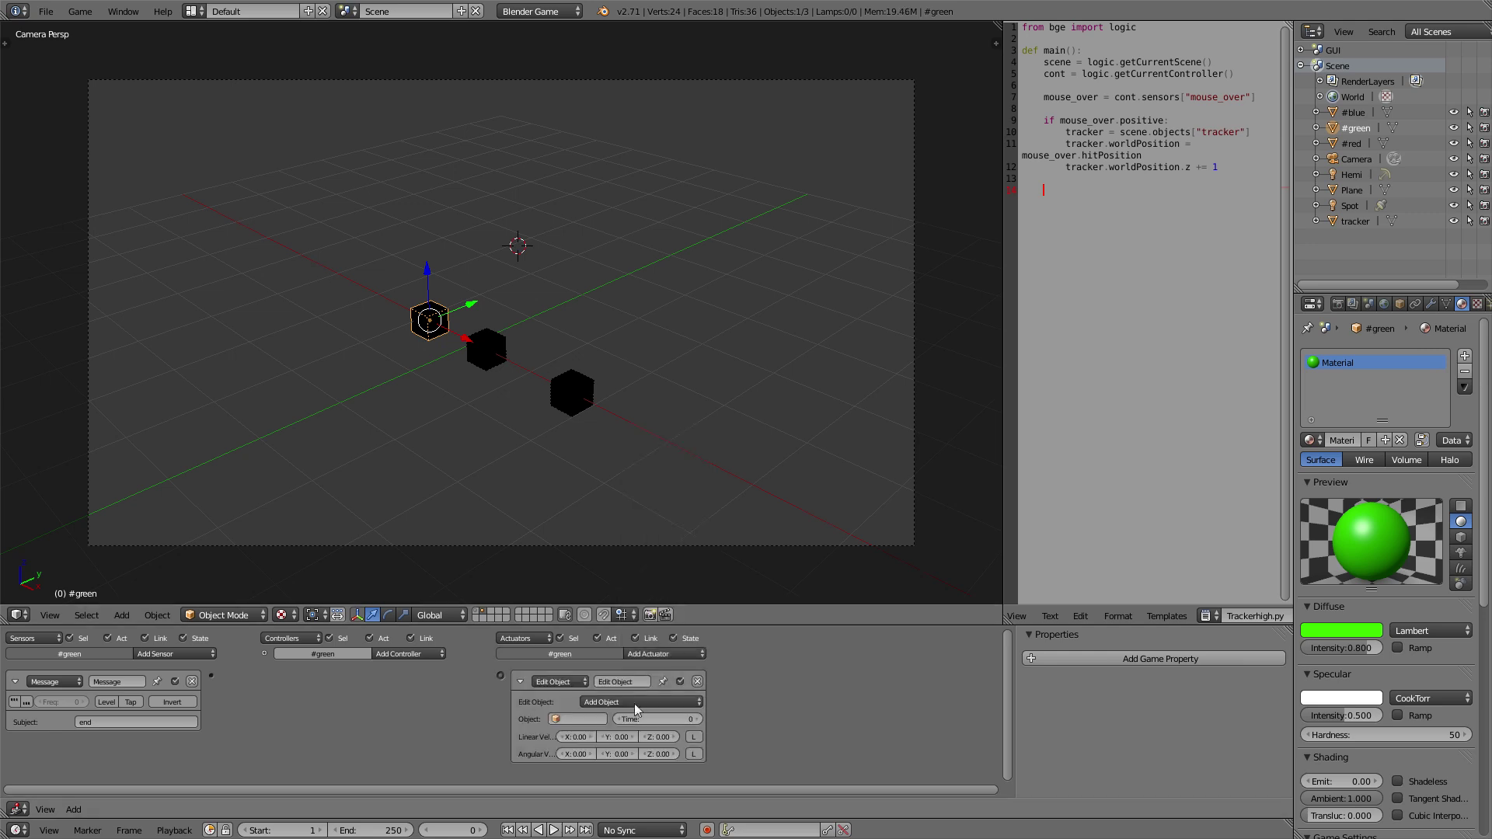
pyautogui.click(626, 703)
pyautogui.click(608, 673)
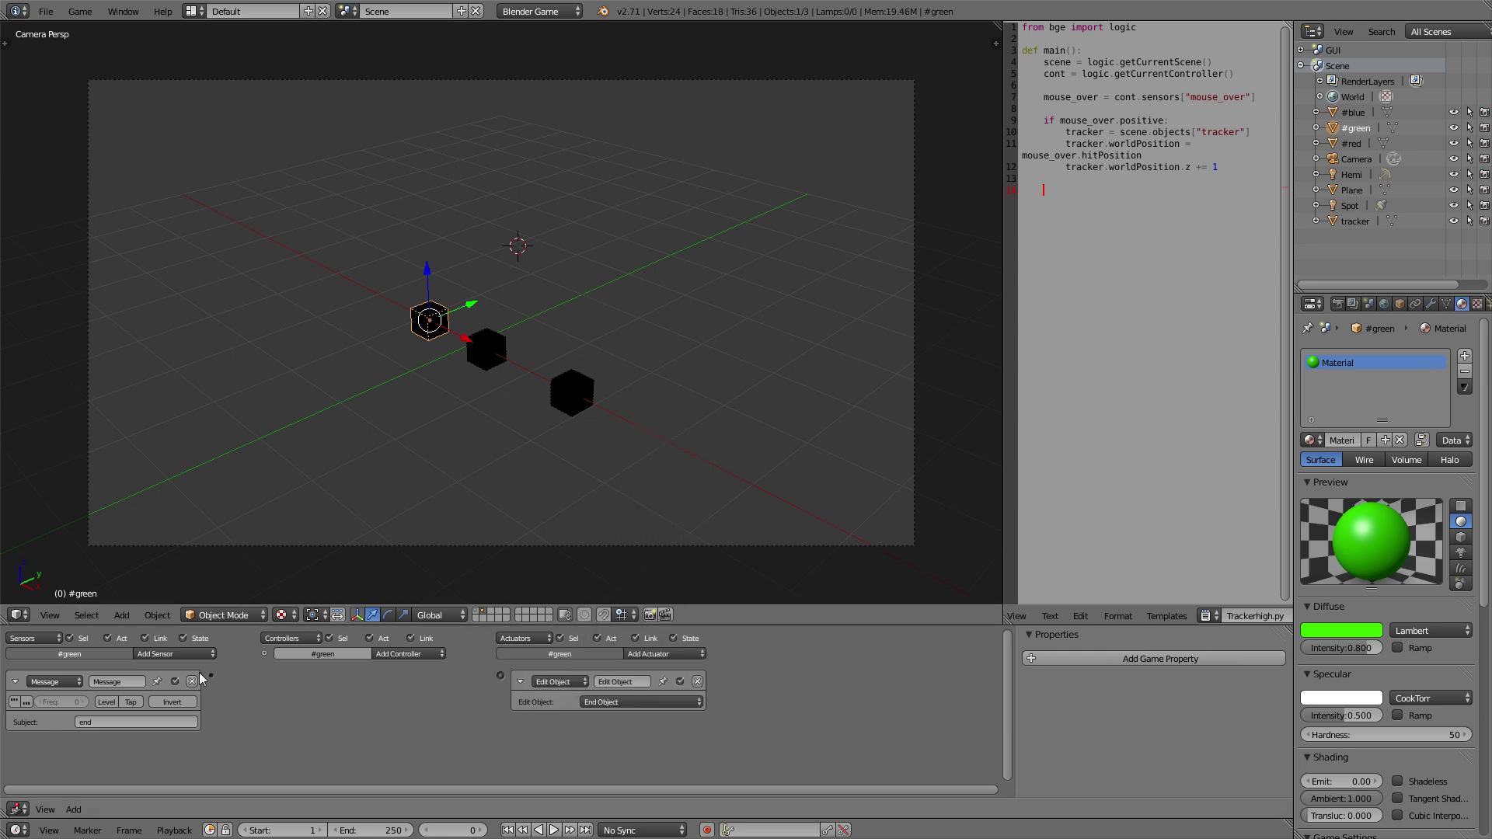
pyautogui.moveTo(210, 675); pyautogui.dragTo(501, 676)
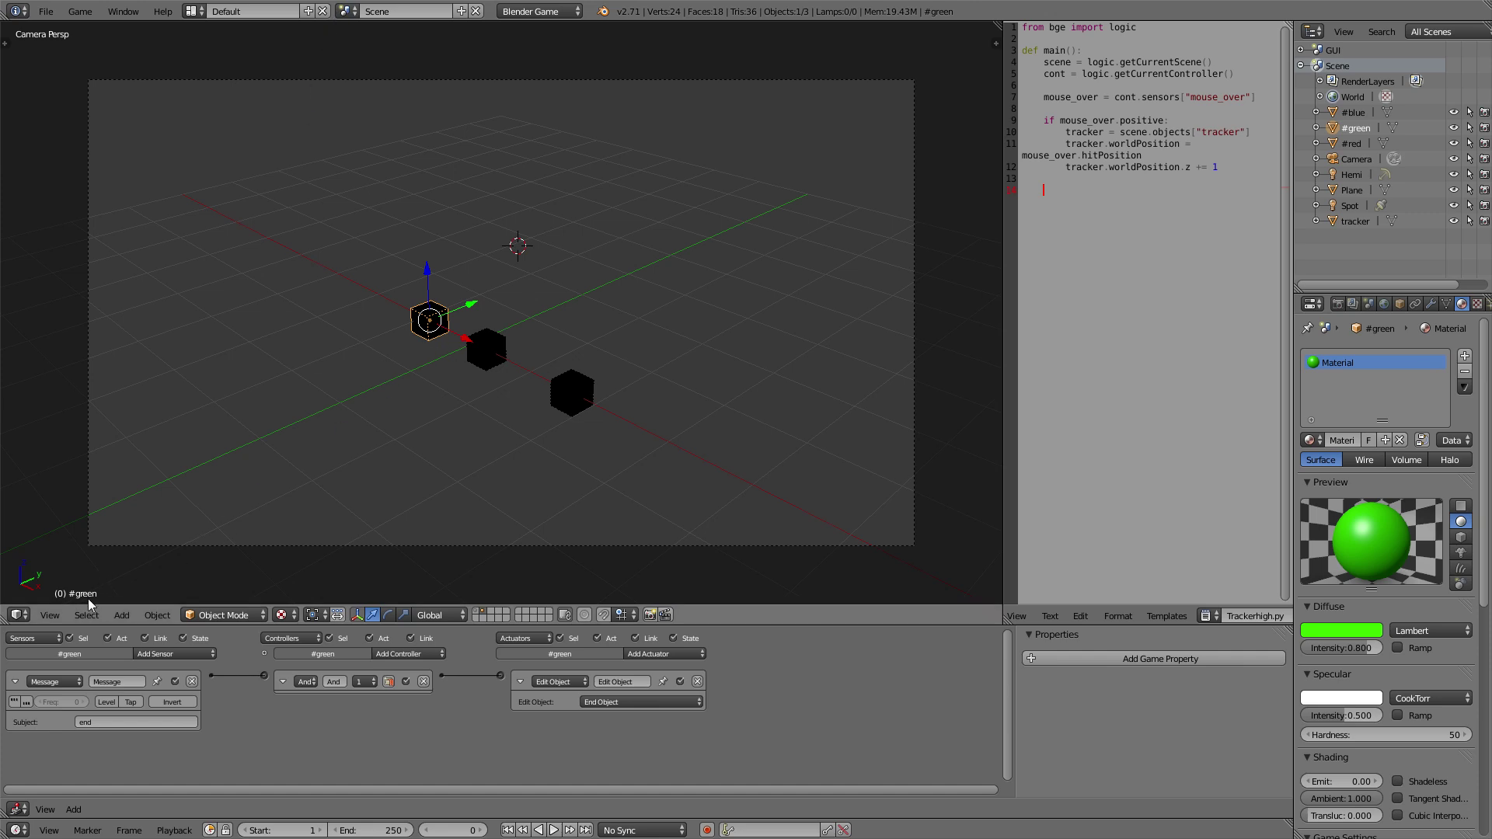
# In the GUI scene, add a plane, scale it smaller than the coloured squares and place it beside the blue square
pyautogui.click(346, 11)
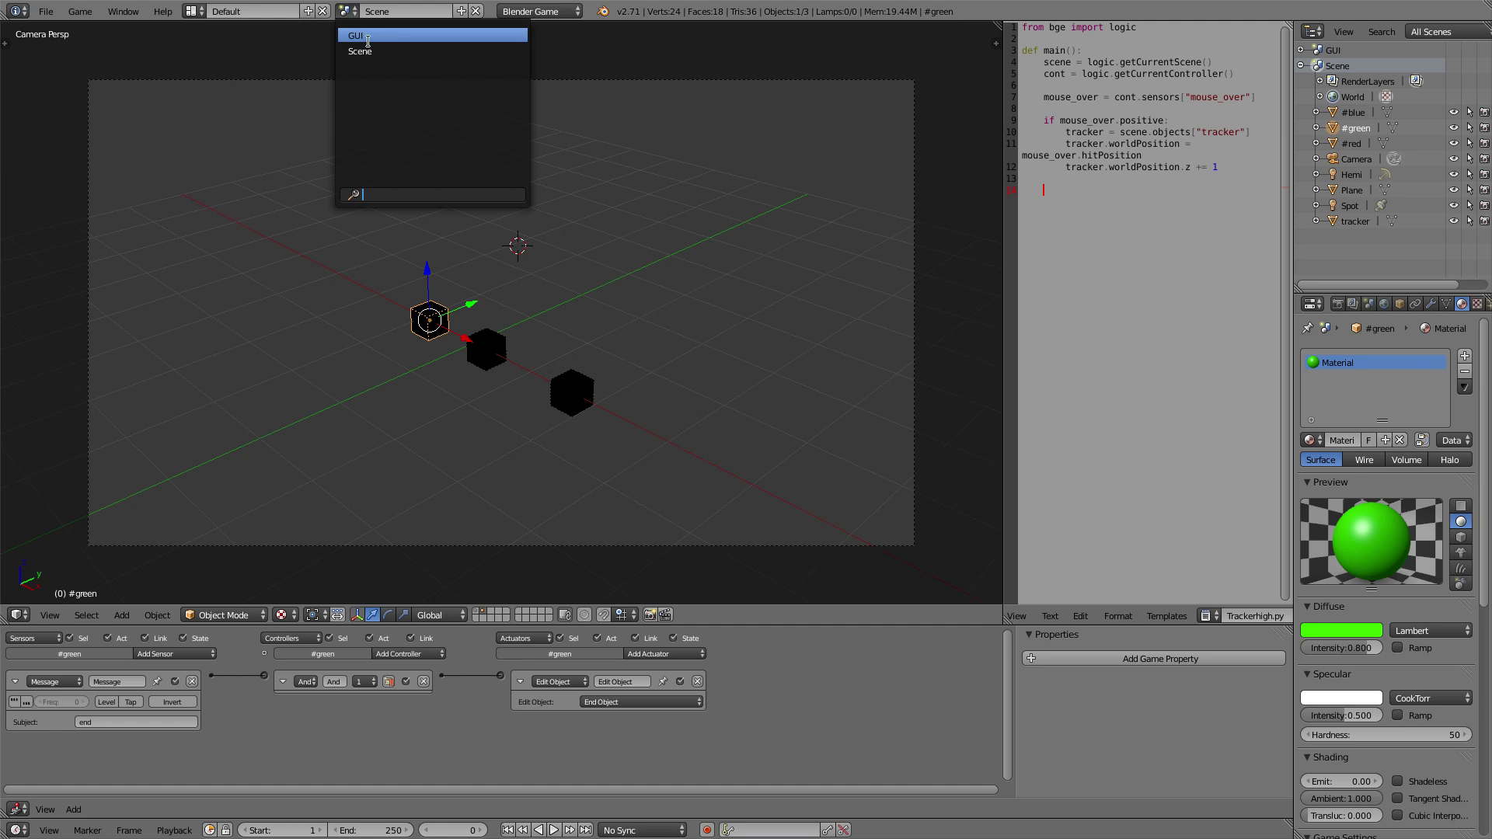
pyautogui.click(371, 39)
pyautogui.hotkey('shift', 'a')
pyautogui.moveTo(287, 445)
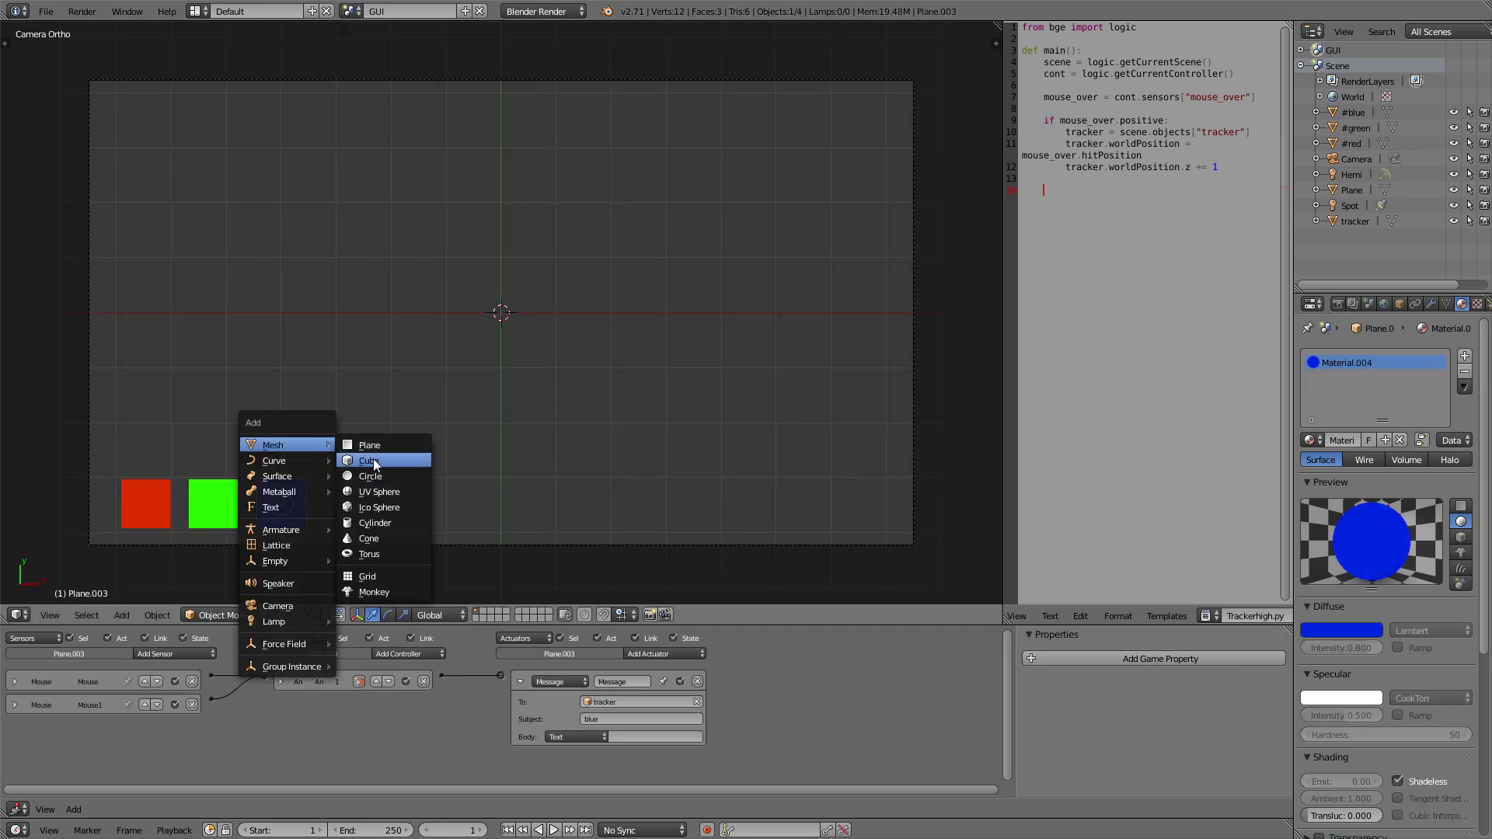
pyautogui.click(373, 449)
pyautogui.press('s')
pyautogui.click(526, 370)
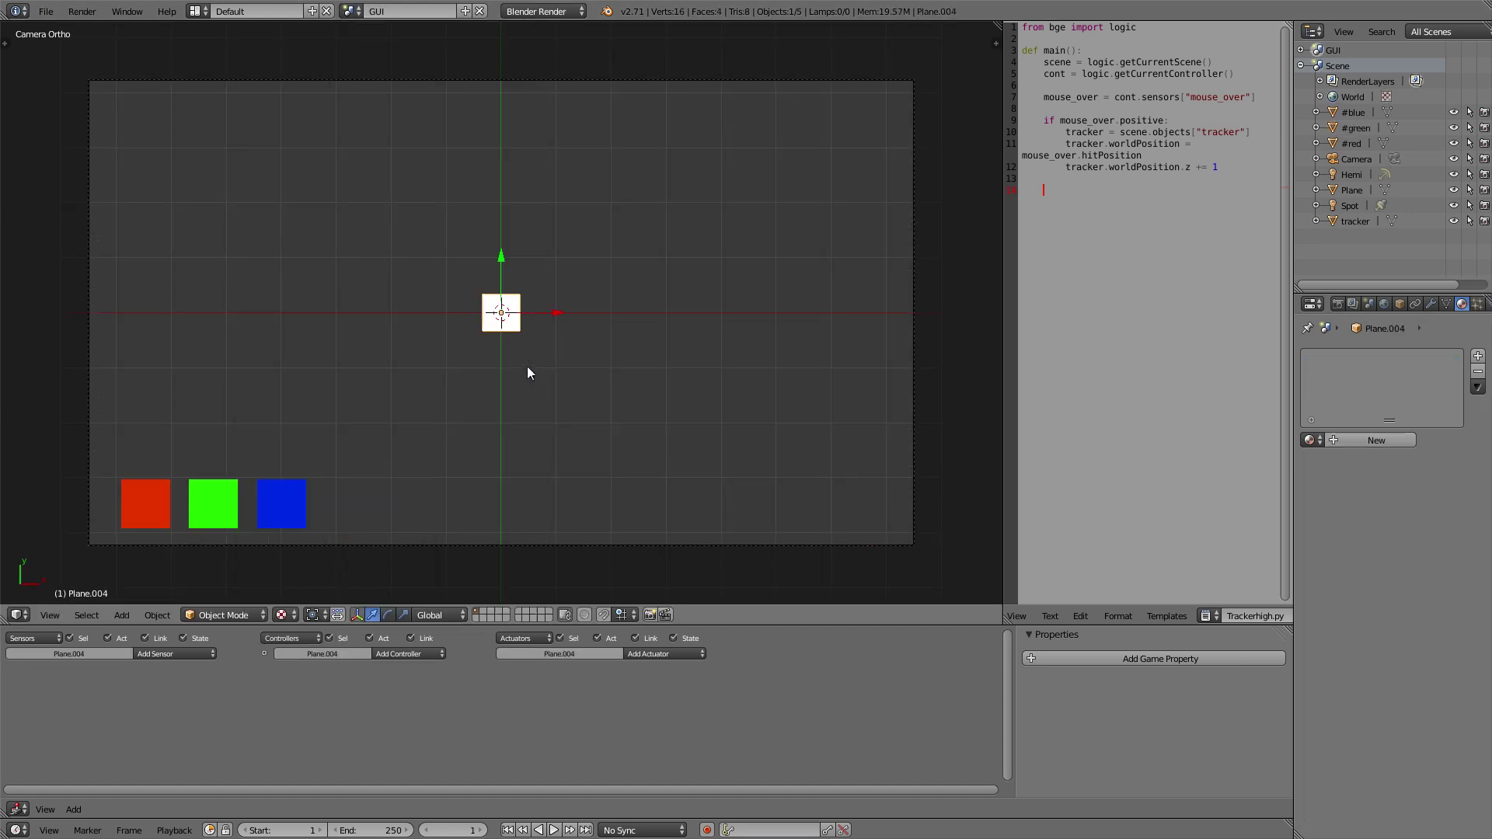
pyautogui.press('g')
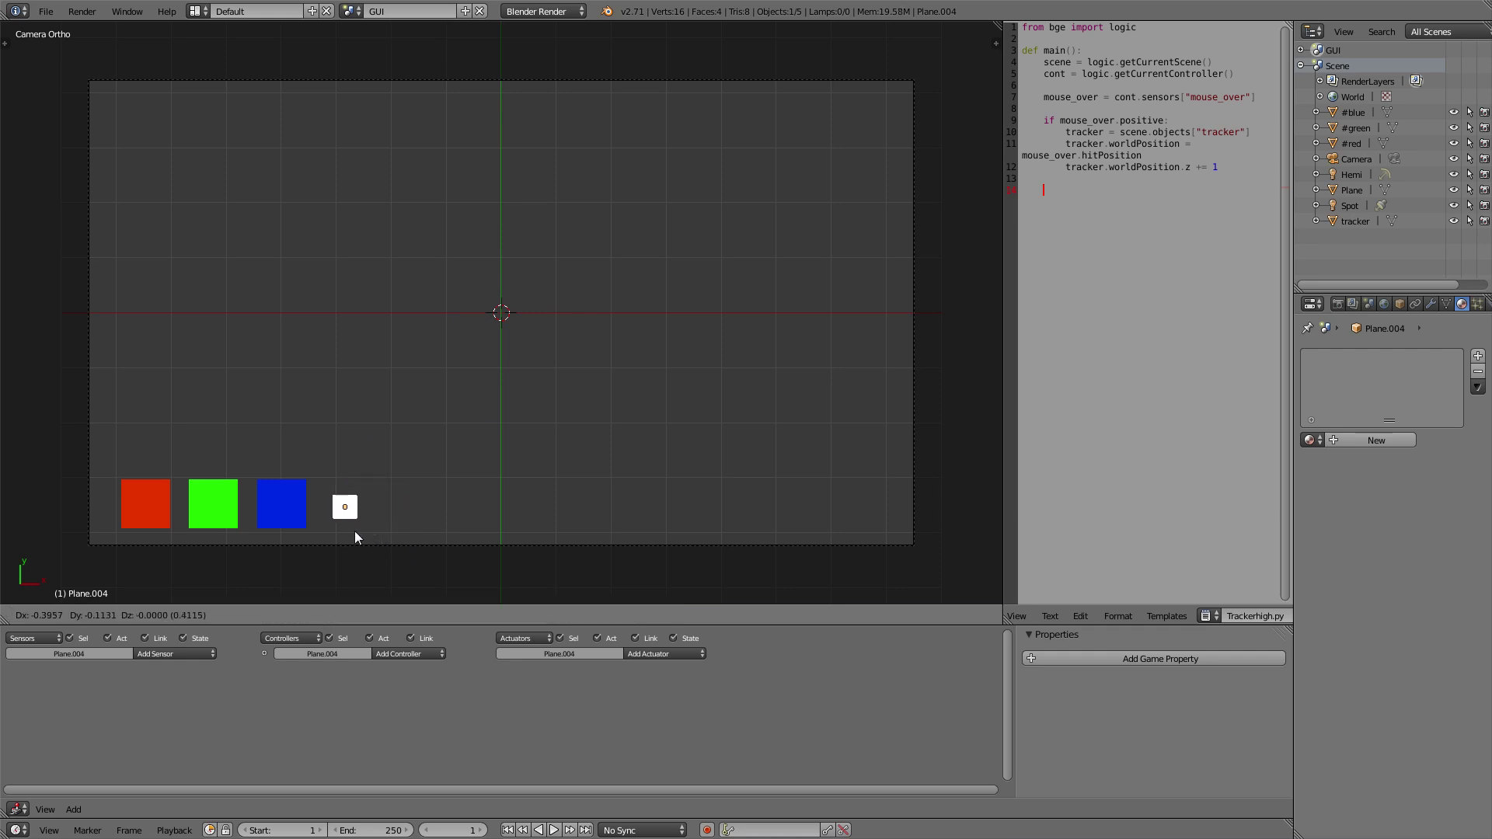
pyautogui.click(354, 531)
# Copy the blue square's logic bricks to the new small white square
pyautogui.click(184, 653)
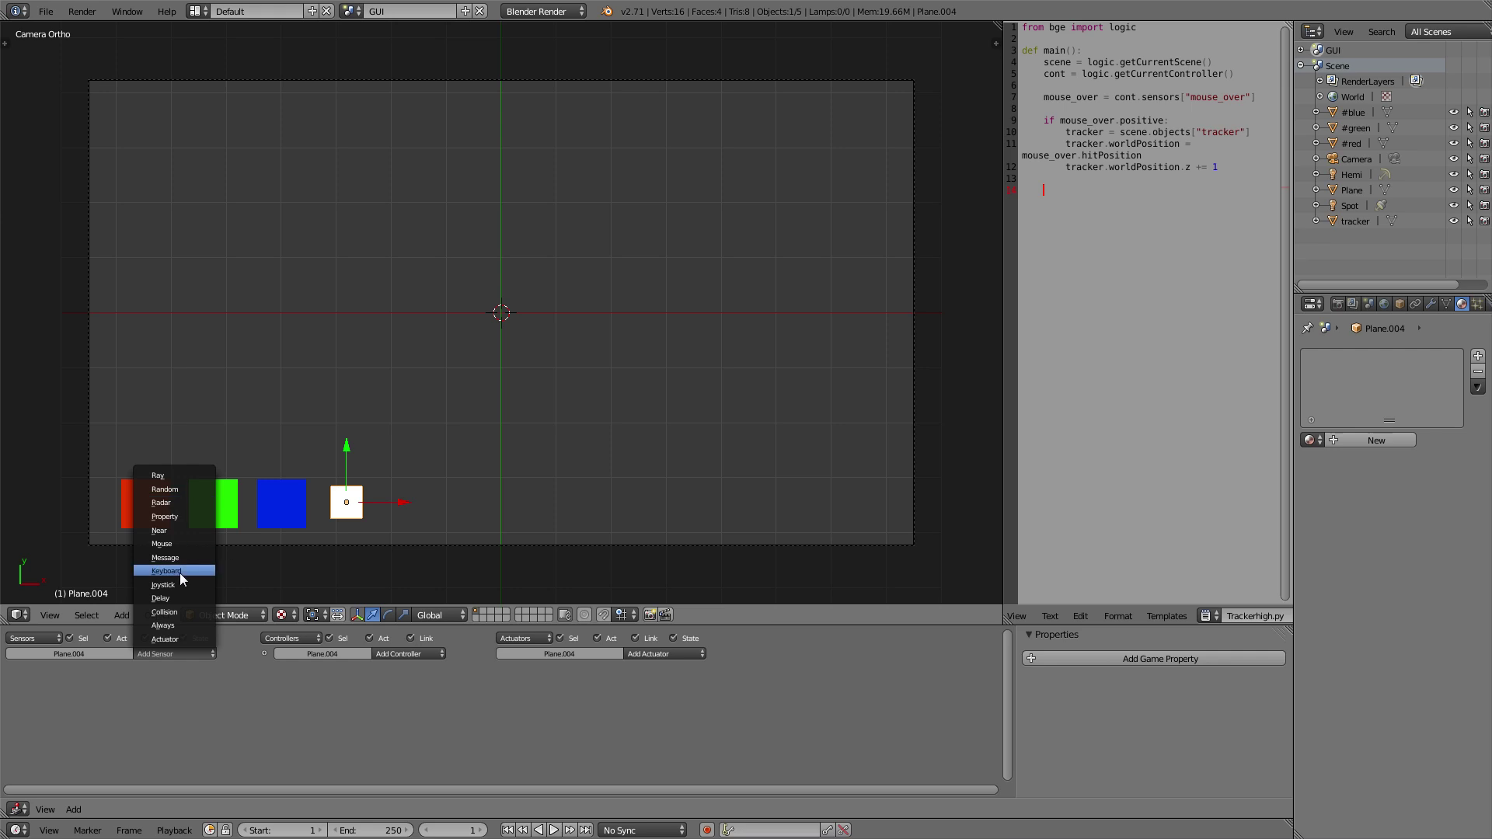
pyautogui.keyDown('shift'); pyautogui.rightClick(301, 504); pyautogui.keyUp('shift')
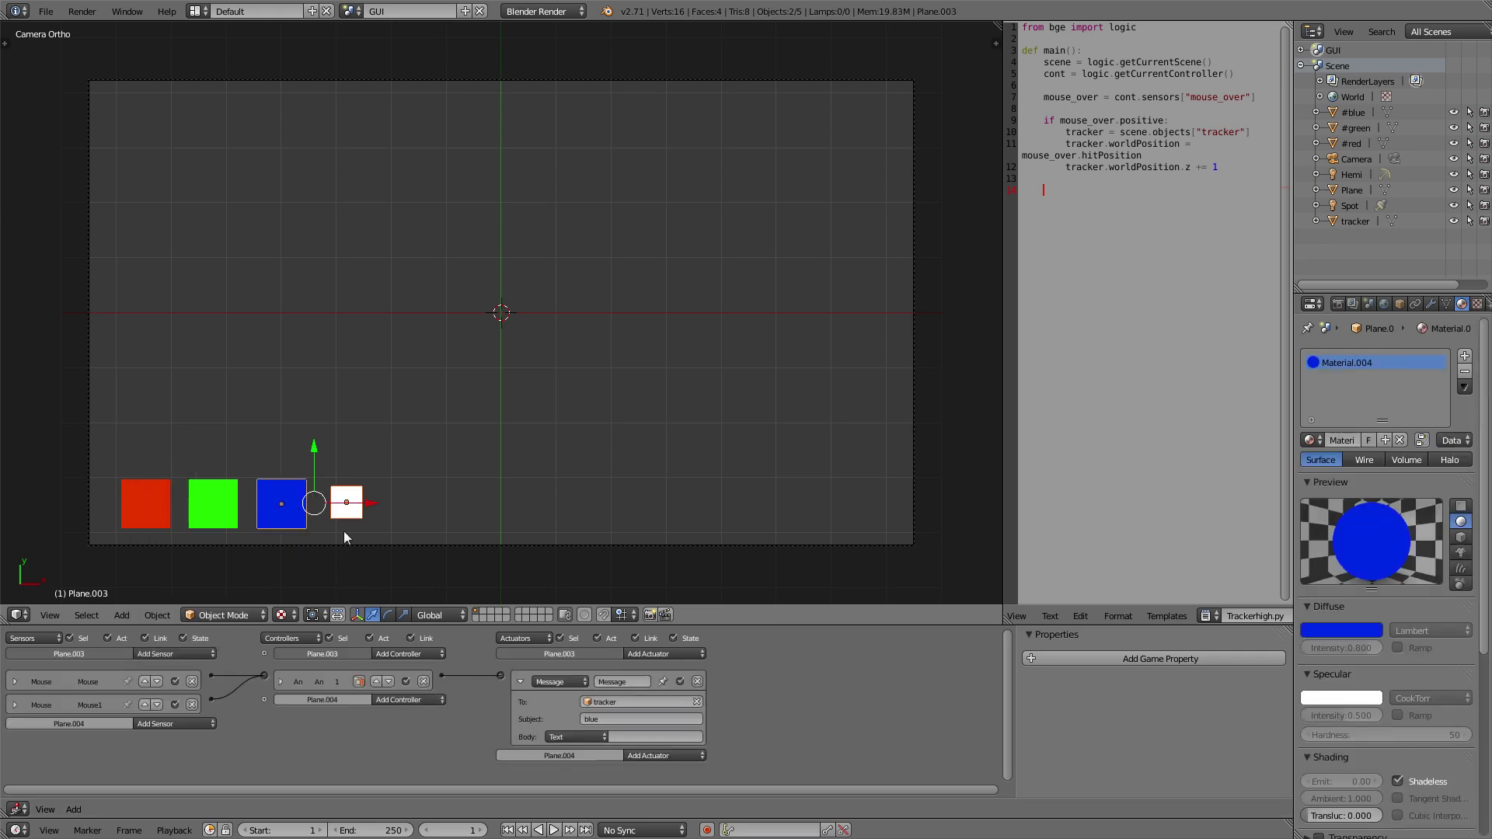
pyautogui.click(172, 616)
pyautogui.moveTo(191, 211)
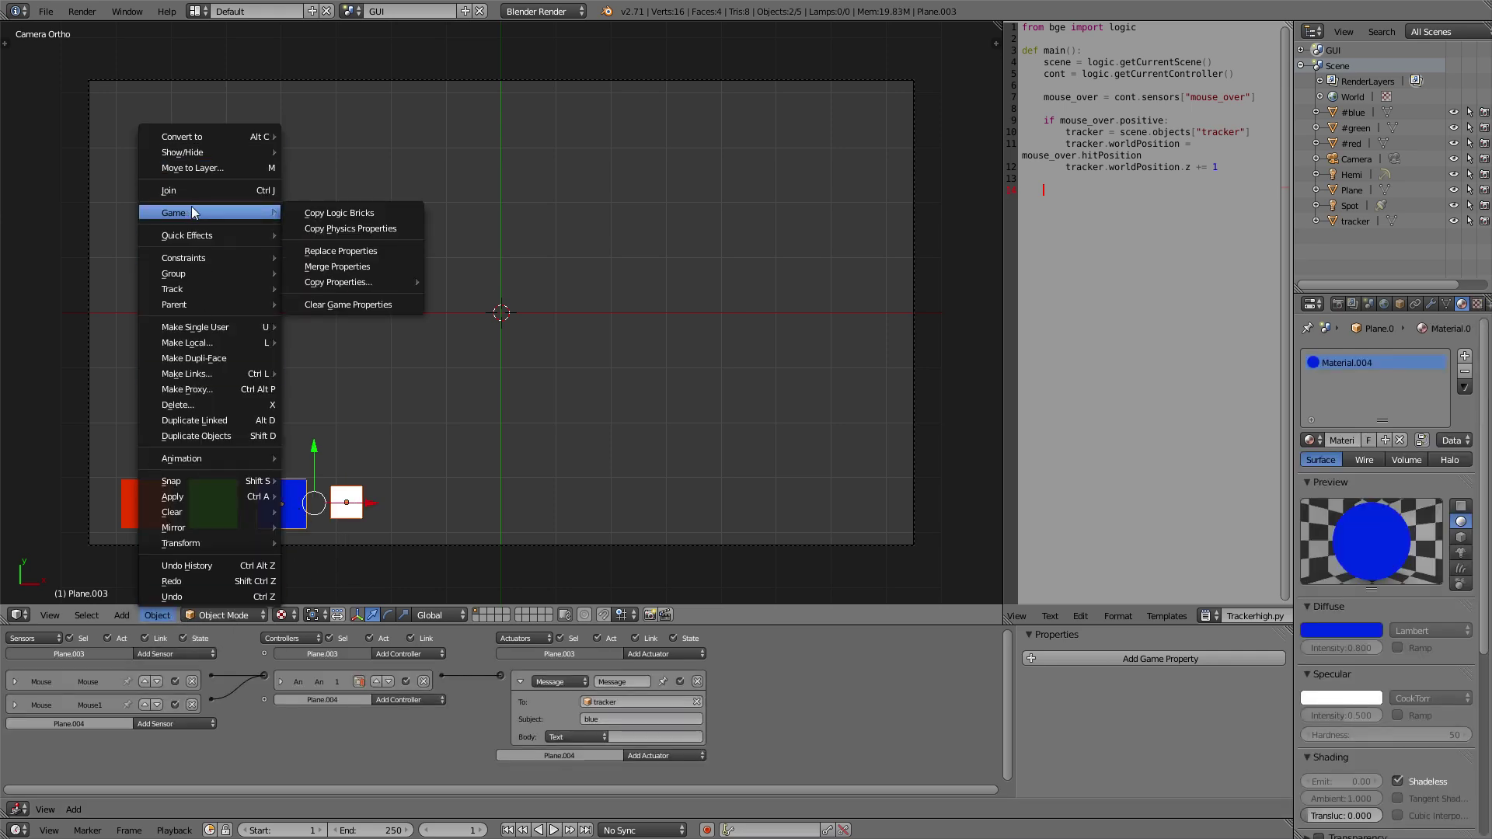
pyautogui.click(336, 212)
# Set the white square's Message actuator to send to #green with the subject end
pyautogui.rightClick(346, 502)
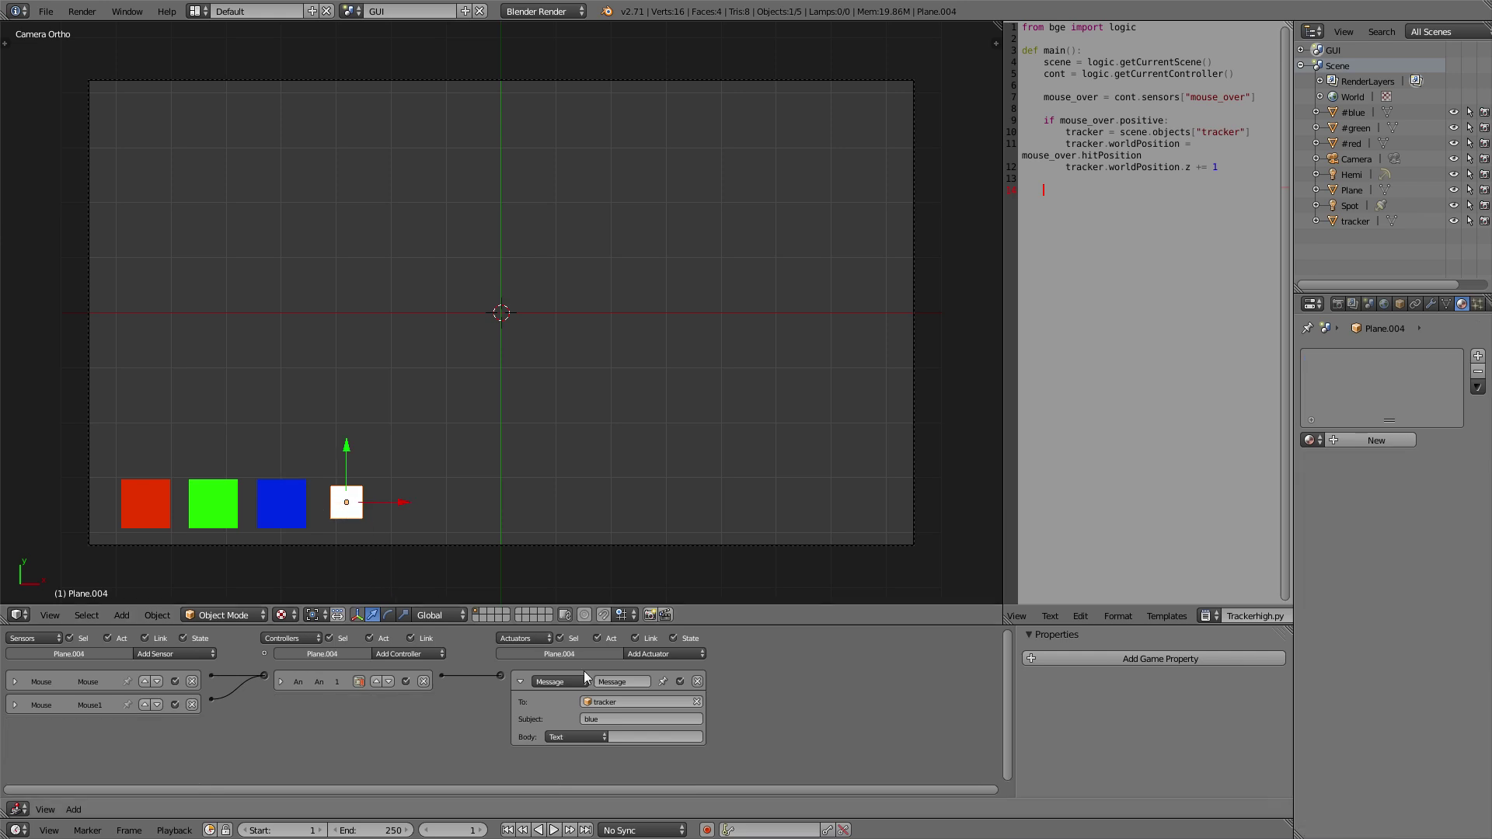
pyautogui.click(628, 703)
pyautogui.write('#green')
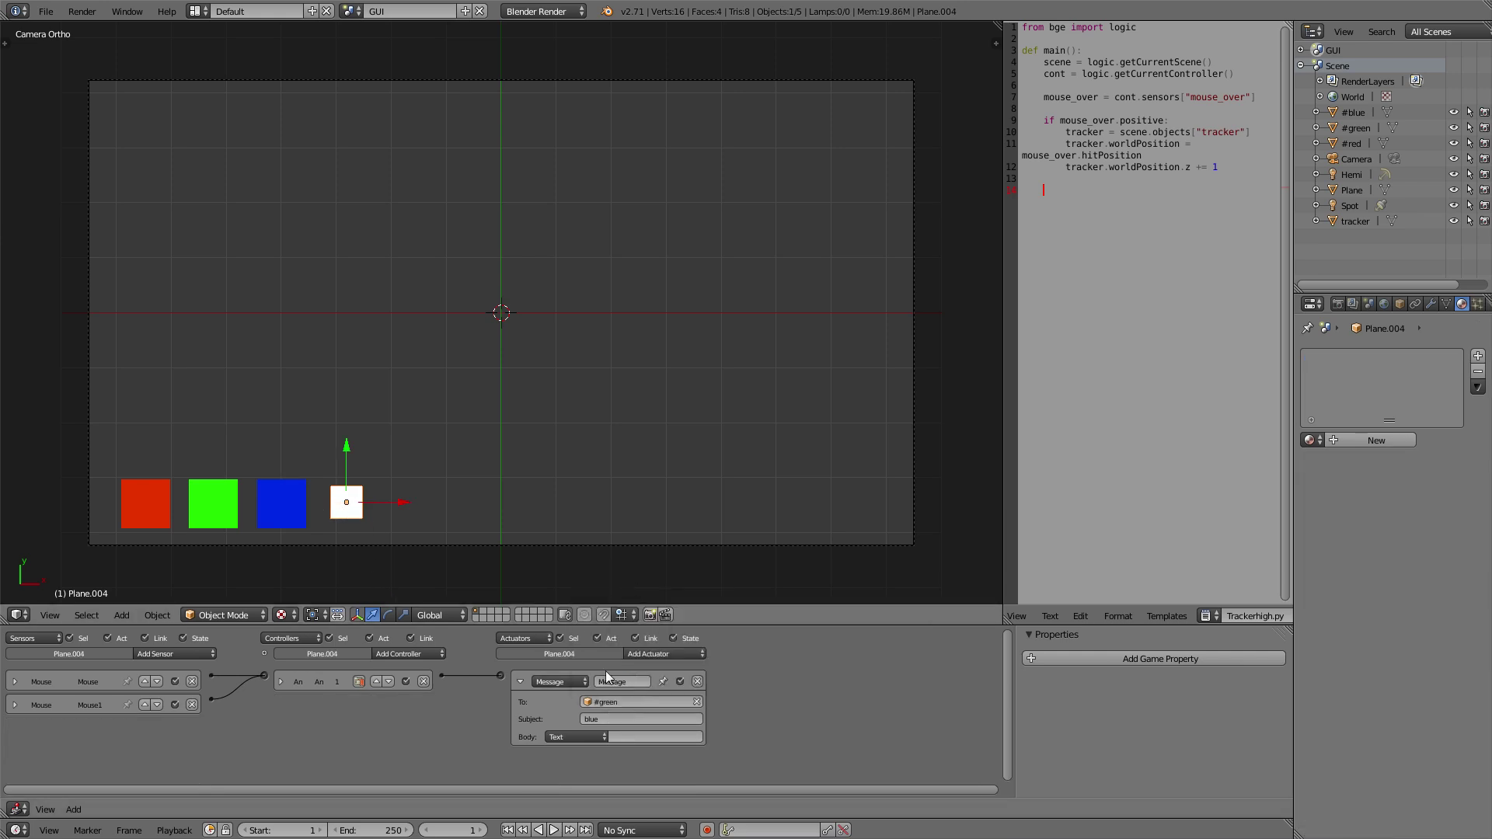
pyautogui.click(597, 587)
pyautogui.click(621, 715)
pyautogui.write('end')
pyautogui.press('Return')
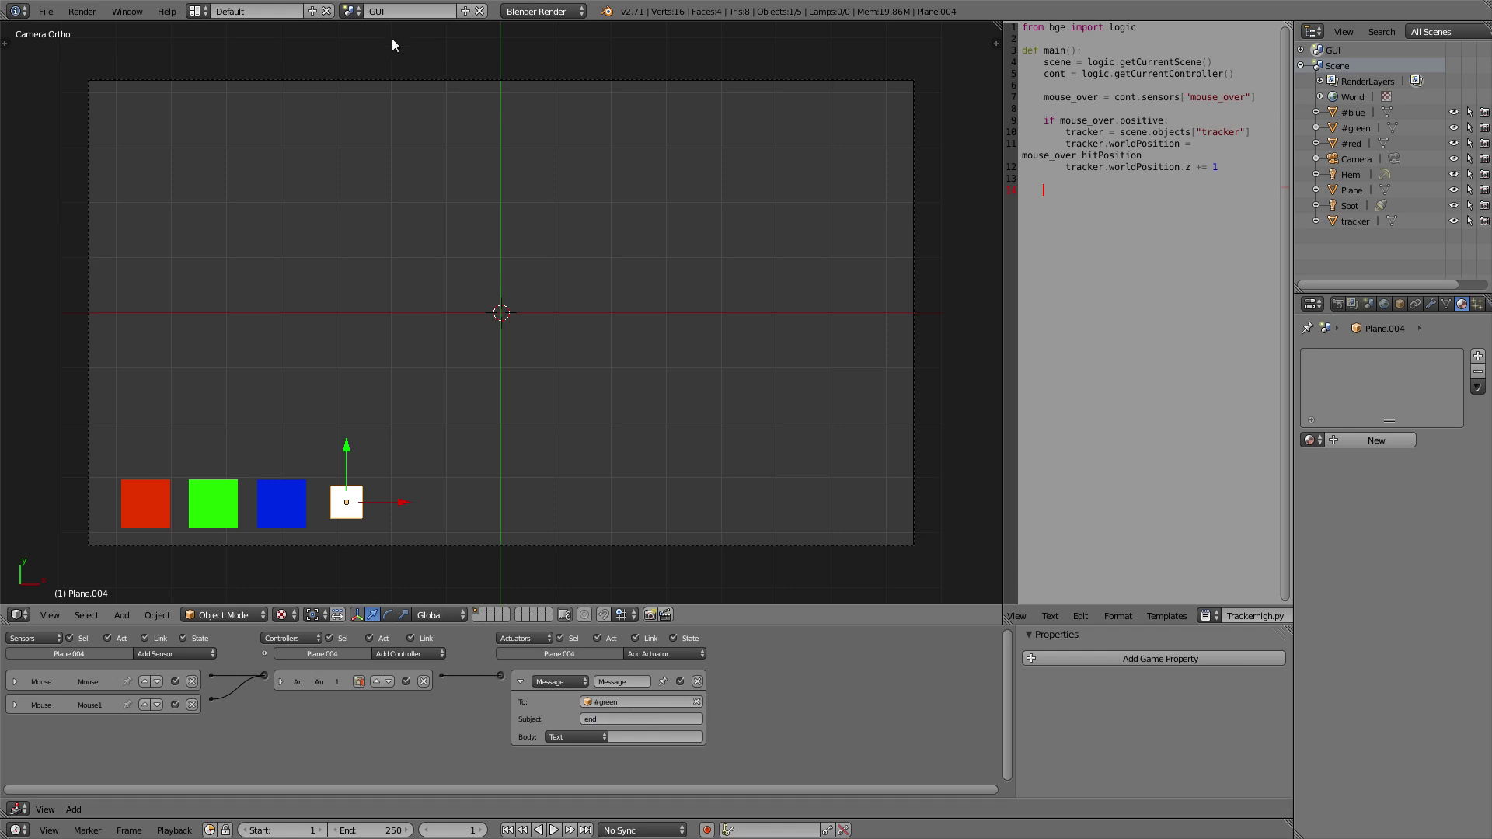
# Run the game from the main scene, place several green cubes and try to remove them with the small fourth square
pyautogui.click(354, 11)
pyautogui.click(366, 50)
pyautogui.press('p')
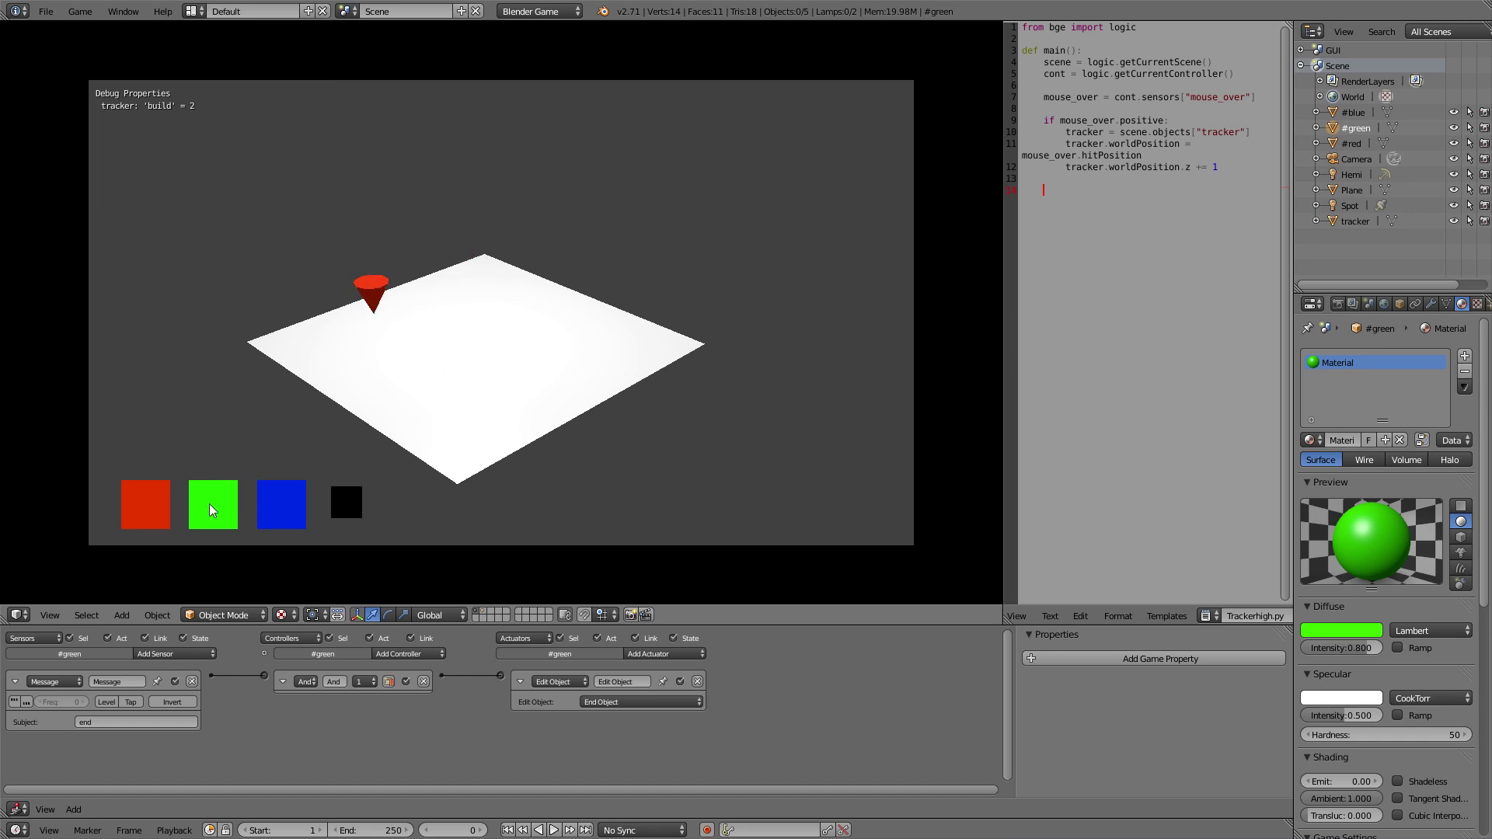
pyautogui.click(218, 502)
pyautogui.click(237, 489)
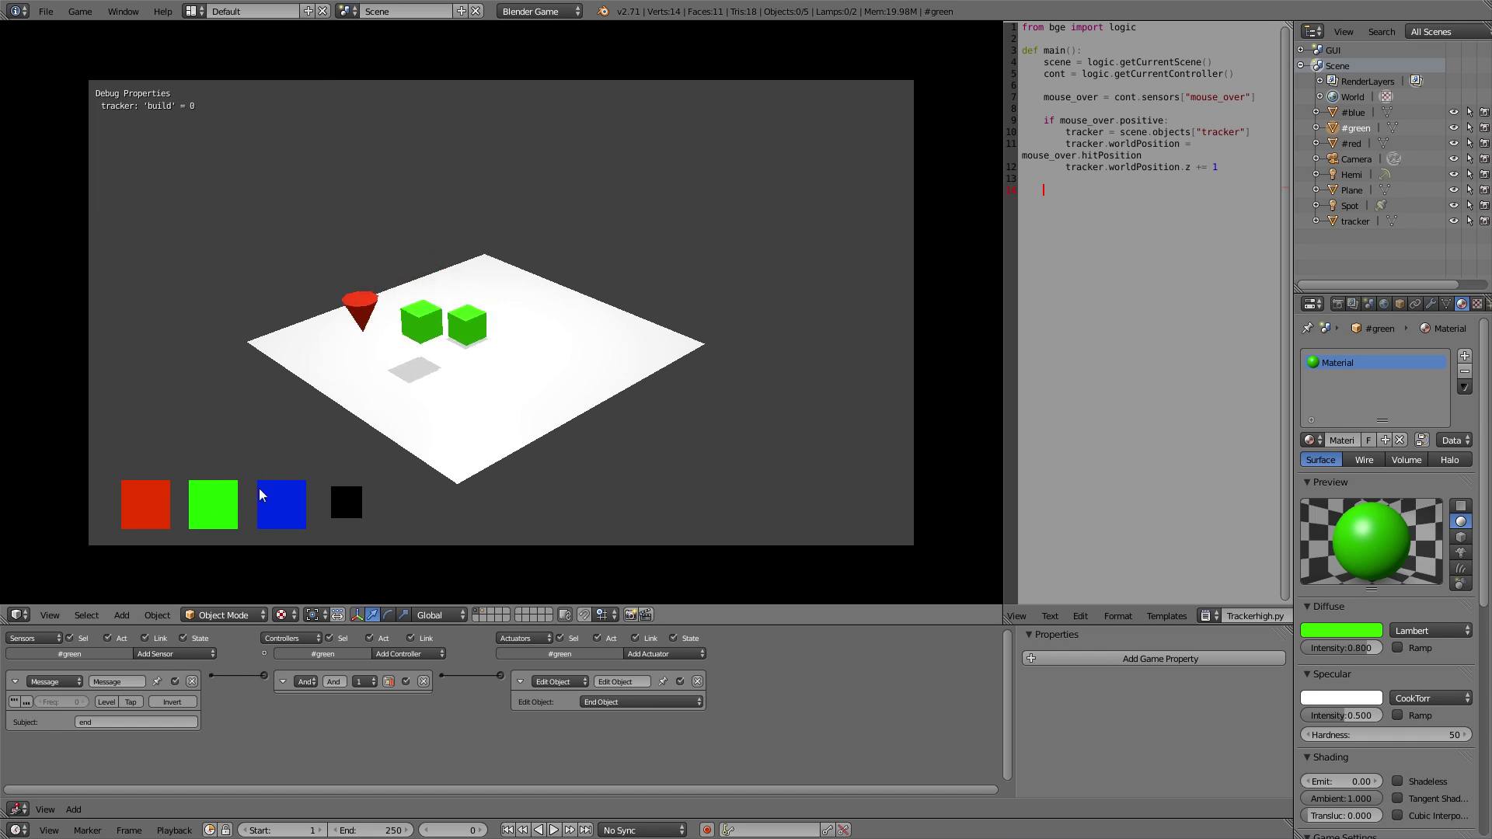
pyautogui.click(456, 430)
pyautogui.click(546, 366)
pyautogui.click(354, 508)
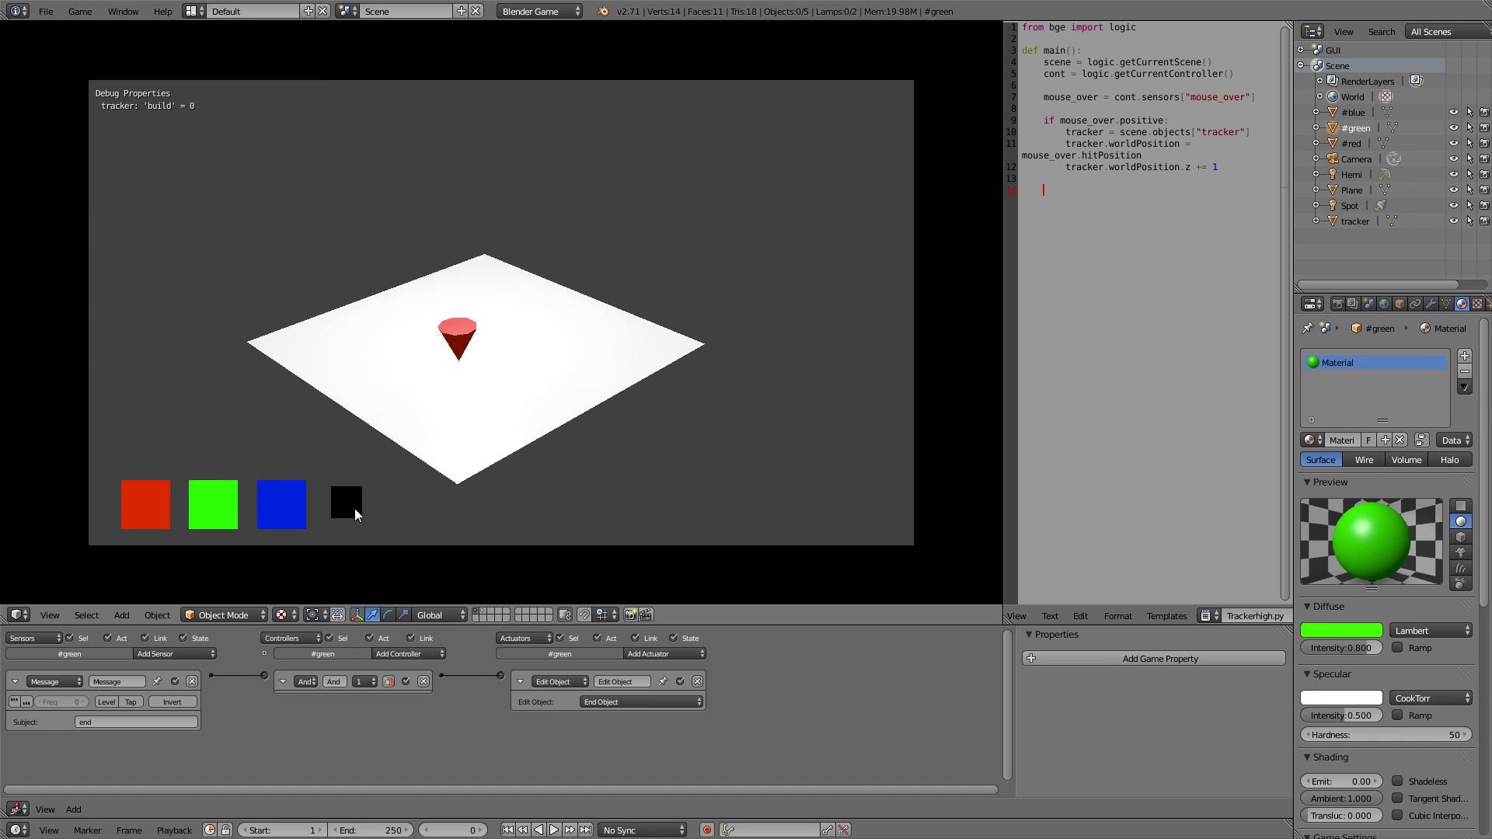
# Place more green cubes at different spots on the plane in the running game
pyautogui.click(382, 317)
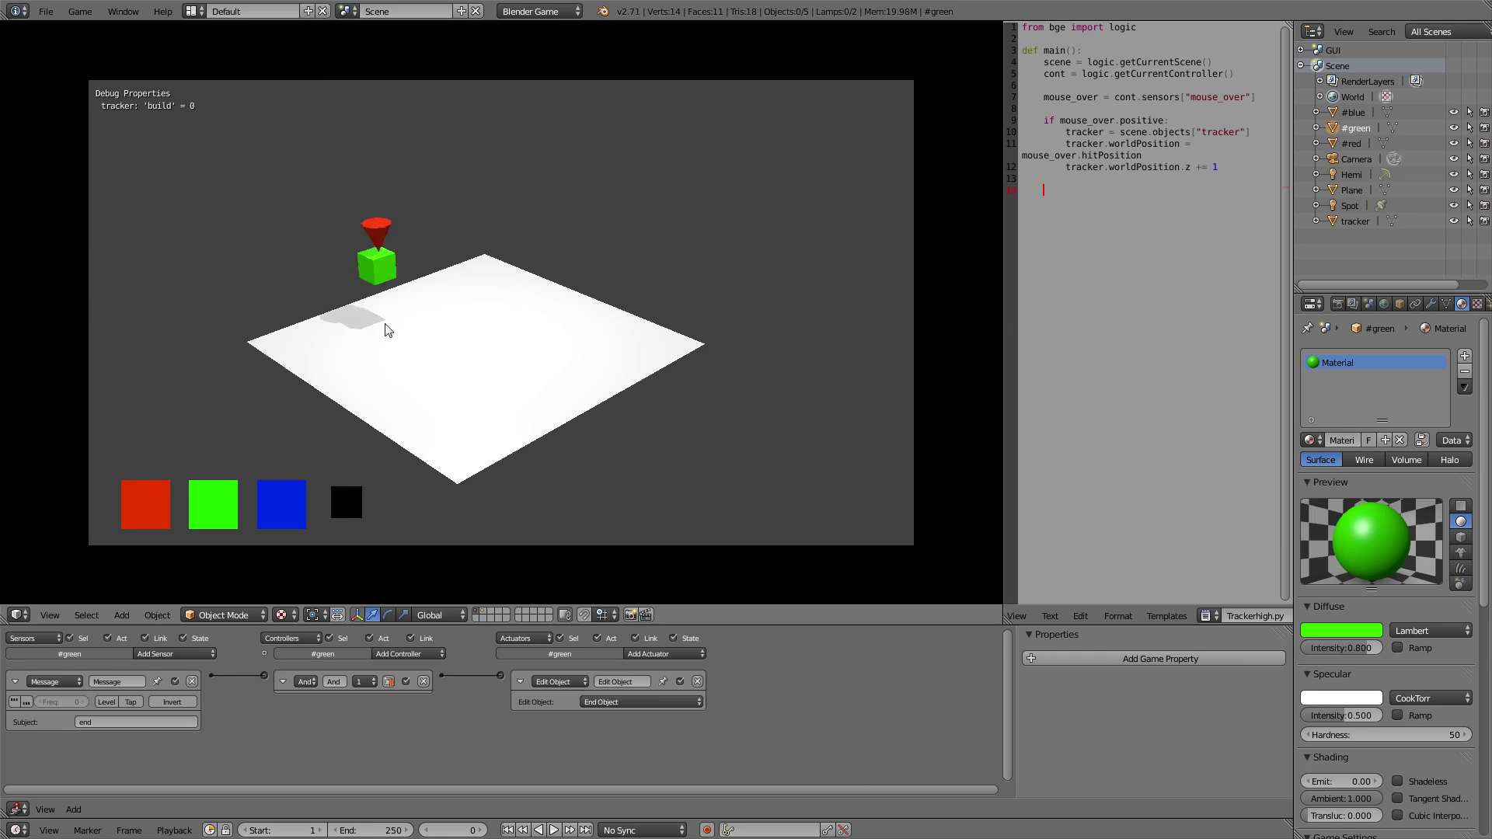
pyautogui.click(240, 502)
pyautogui.click(488, 313)
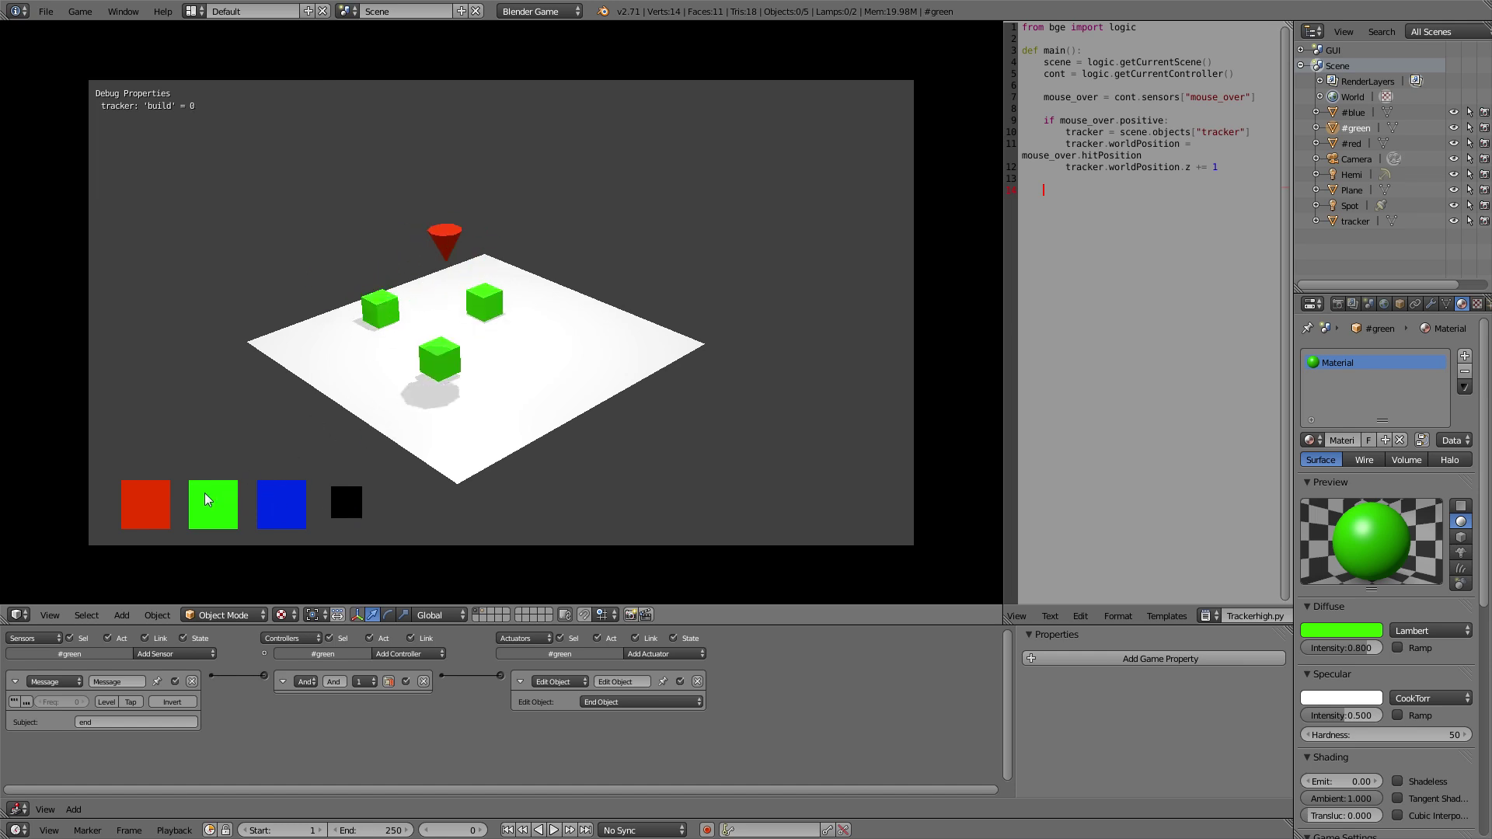
pyautogui.click(516, 391)
pyautogui.click(351, 365)
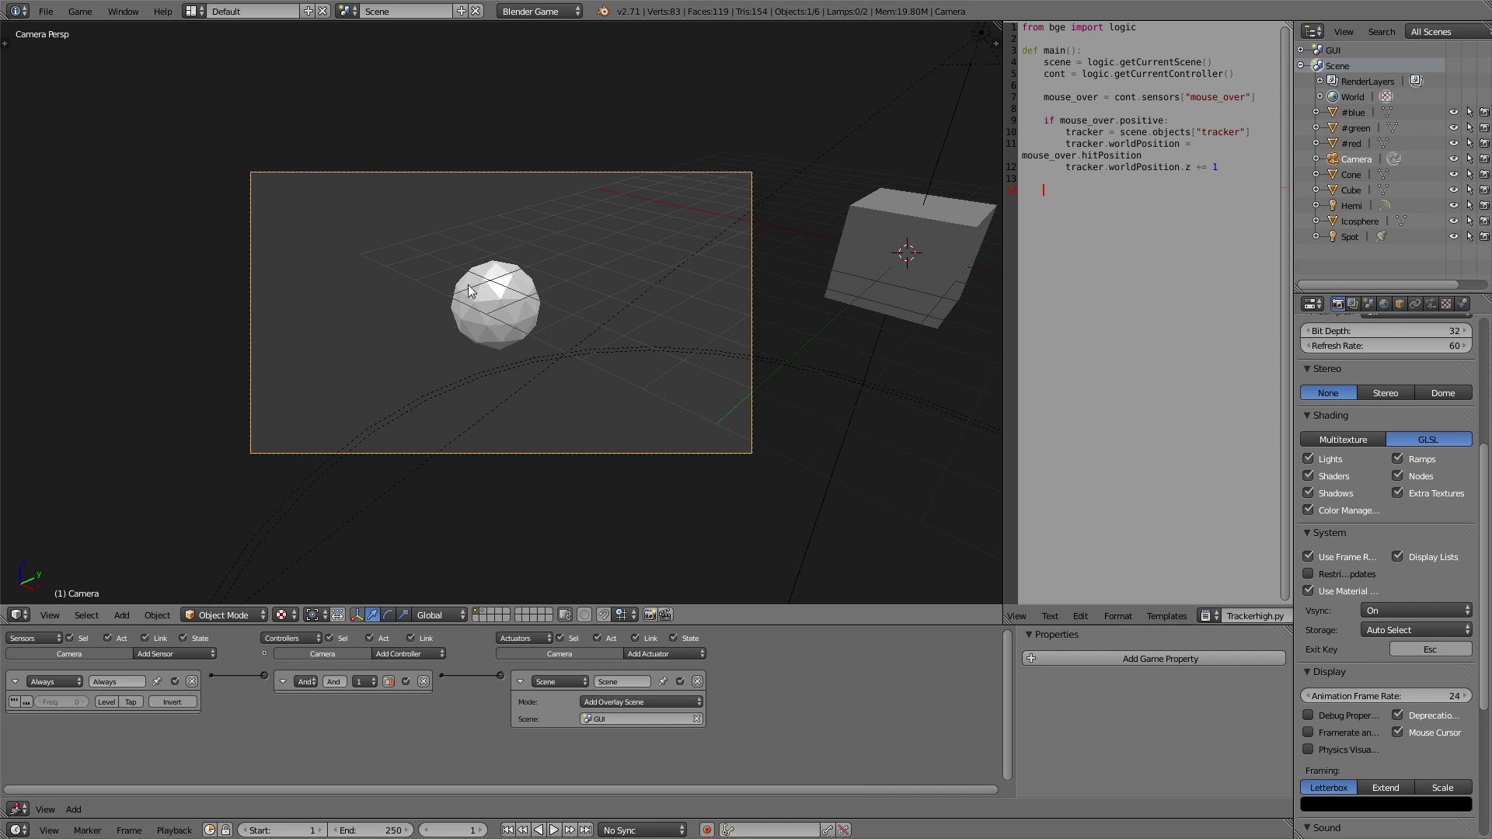
# Insert a LocRot keyframe for the camera at frame 1
pyautogui.press('i')
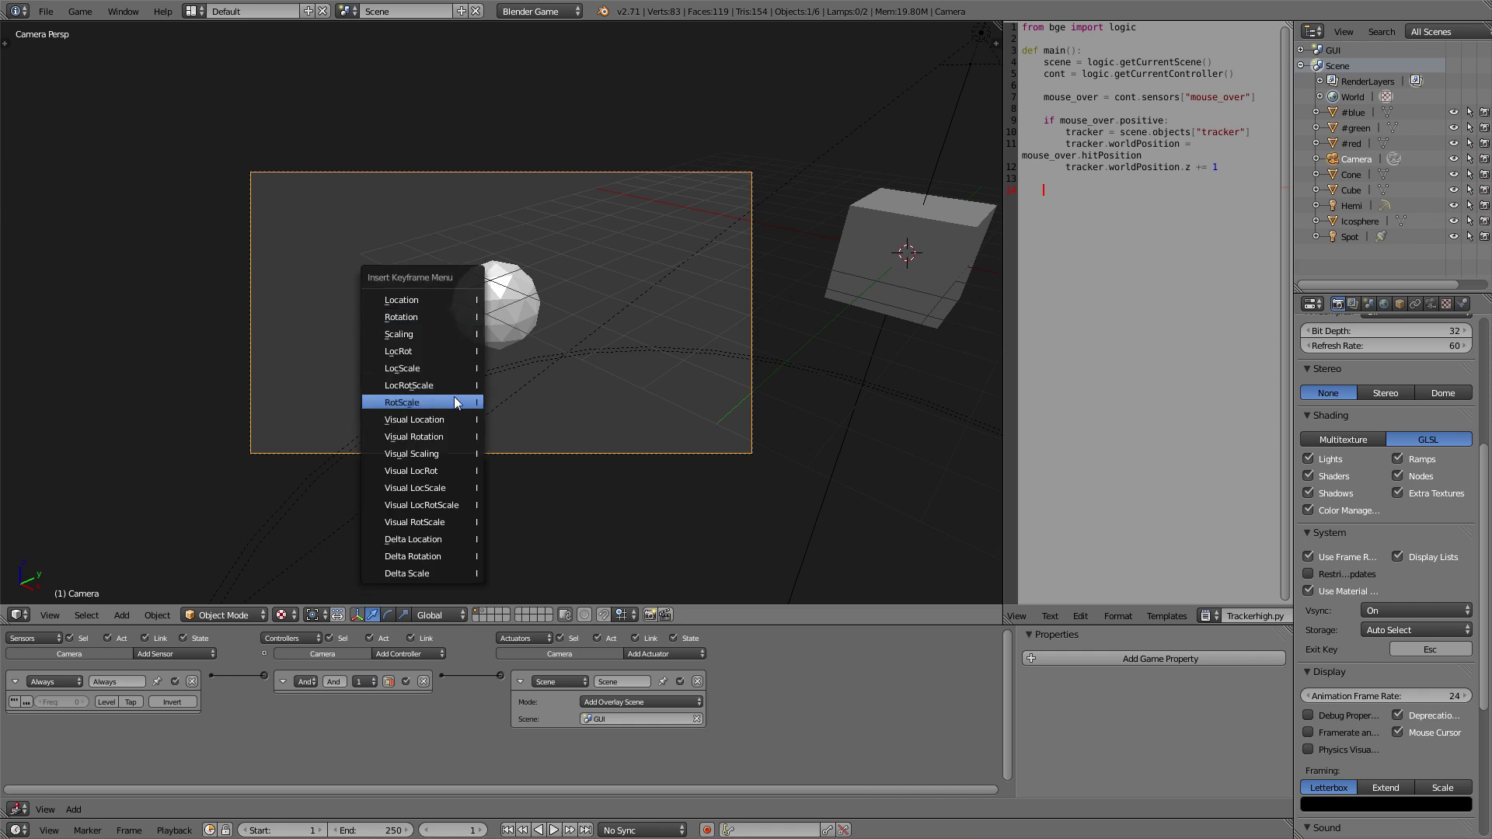
pyautogui.click(409, 351)
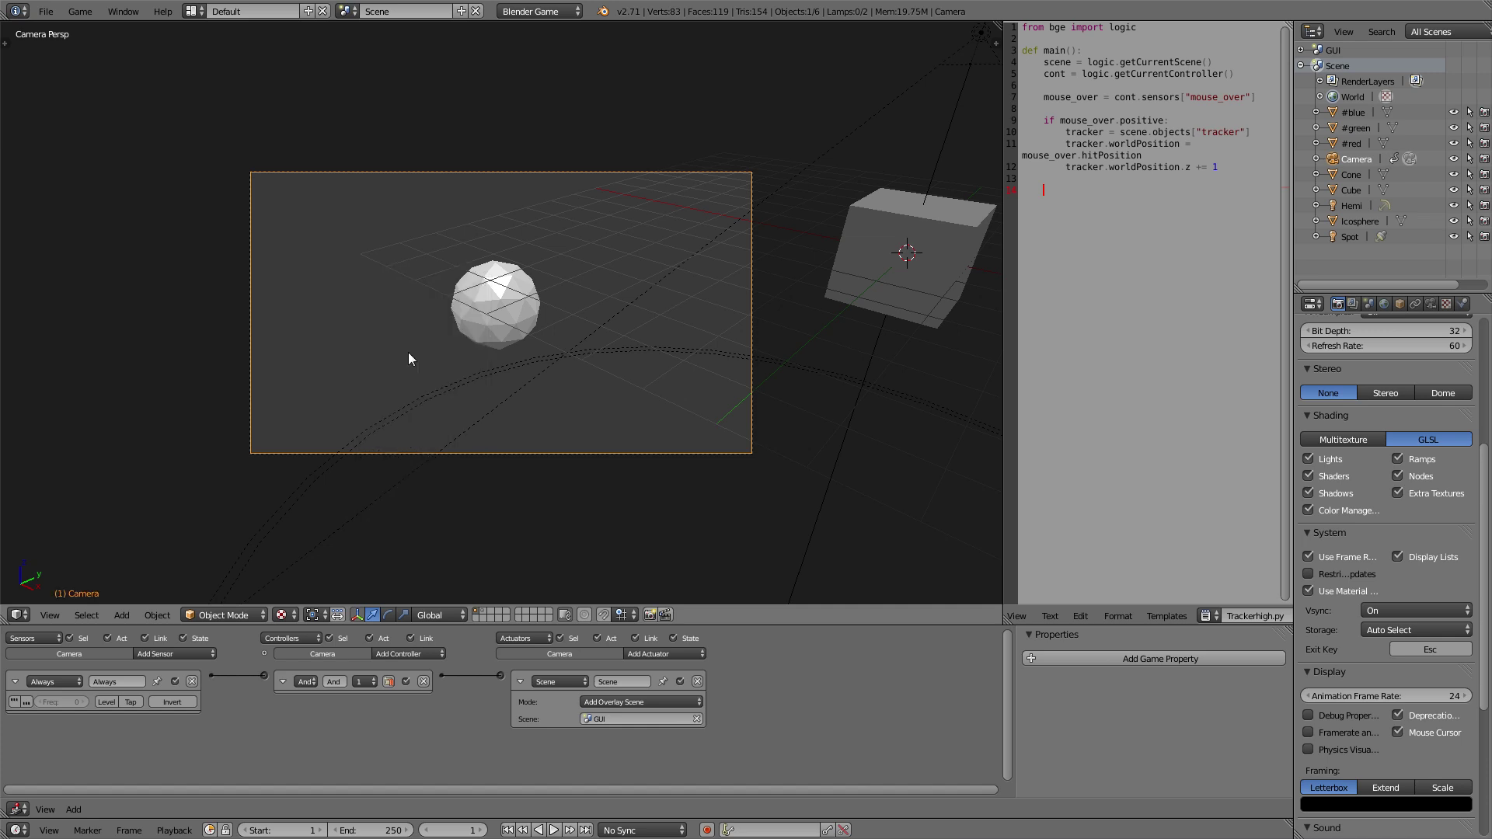
# Advance to frame 2, move the camera so it frames the cube, and insert a LocRot keyframe
pyautogui.click(482, 830)
pyautogui.press('g')
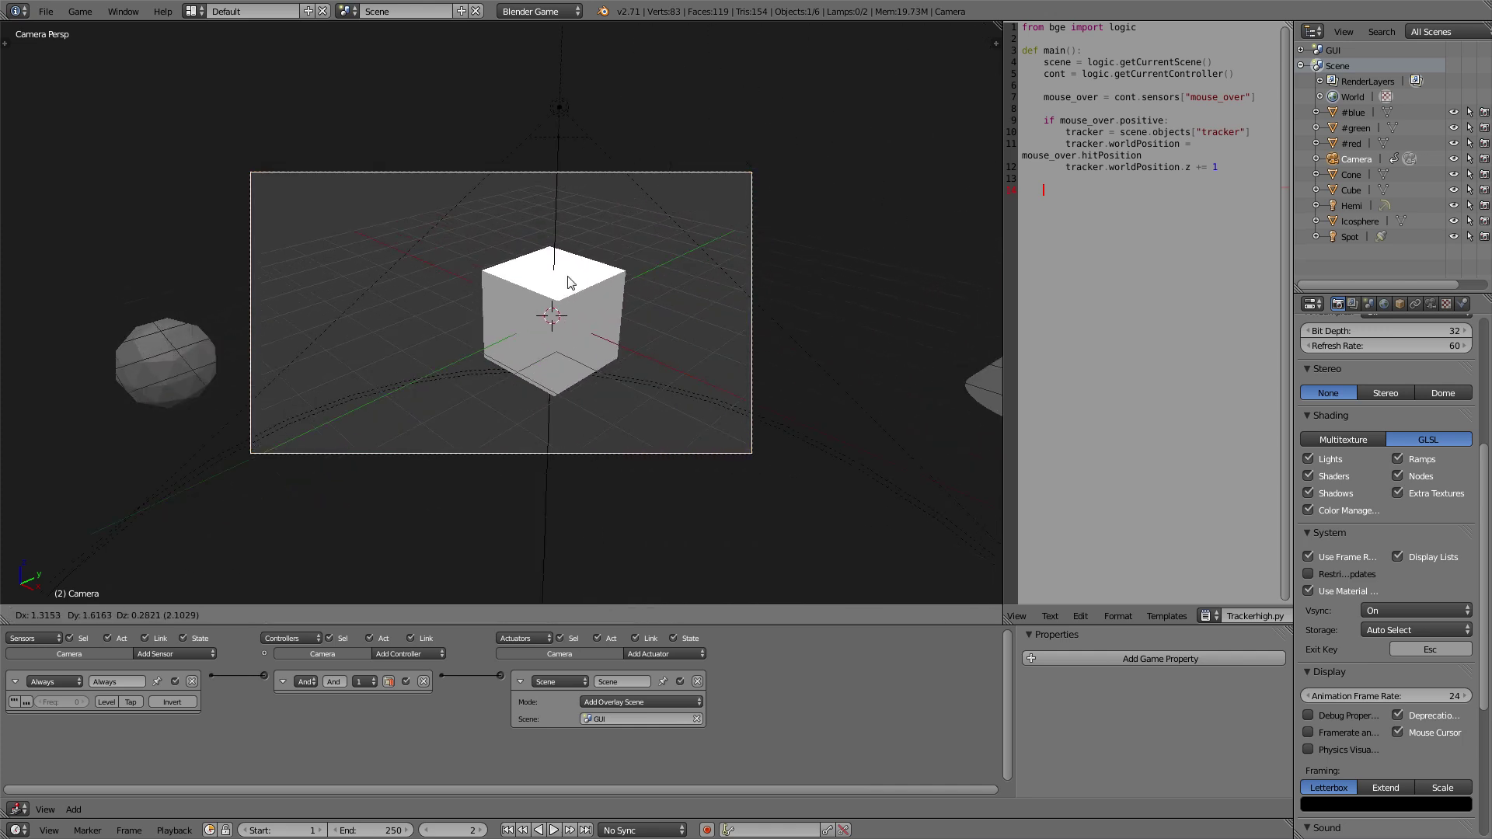
pyautogui.click(655, 306)
pyautogui.press('i')
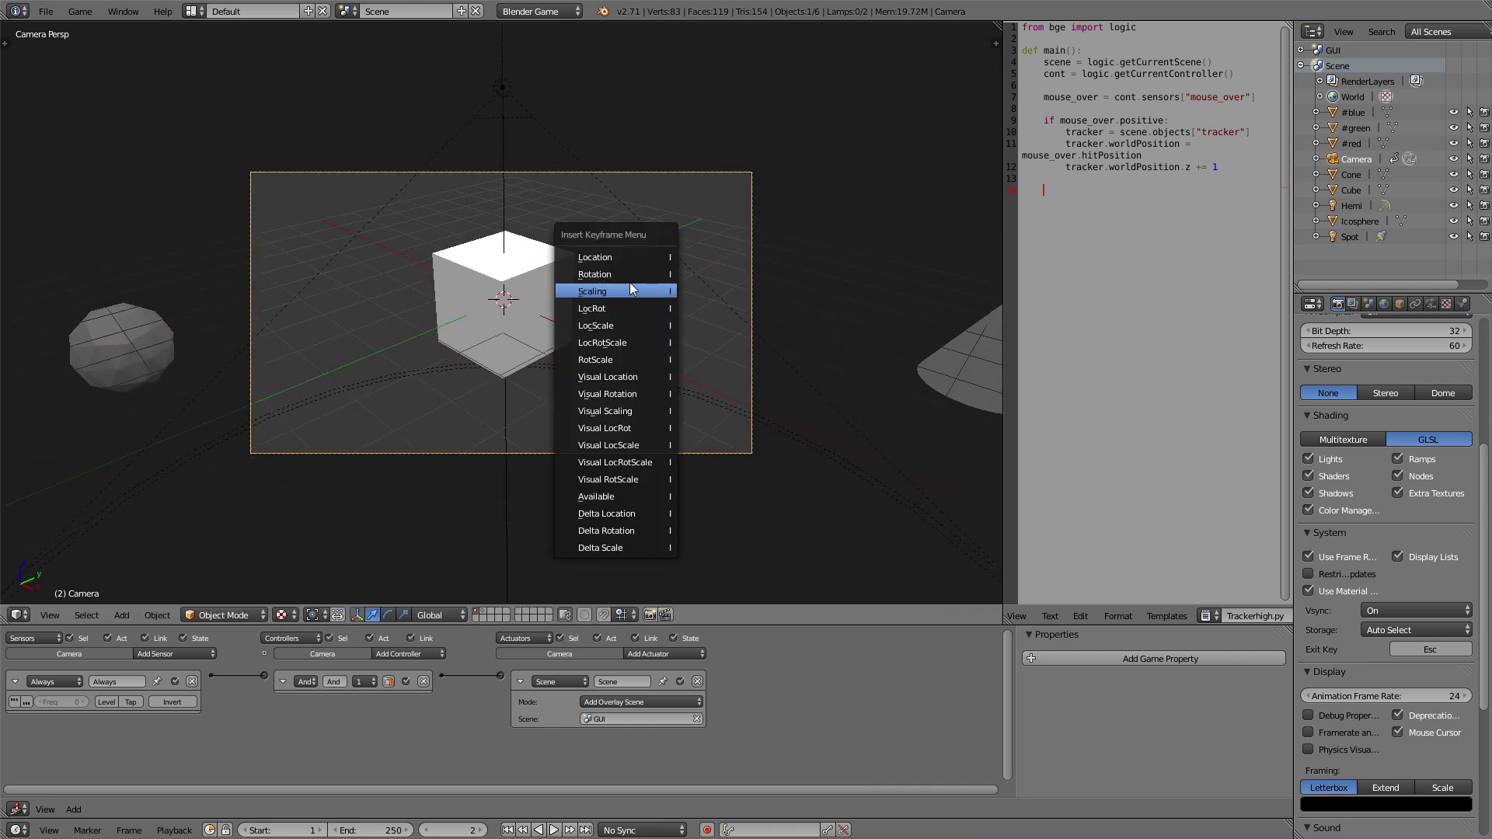
pyautogui.click(595, 307)
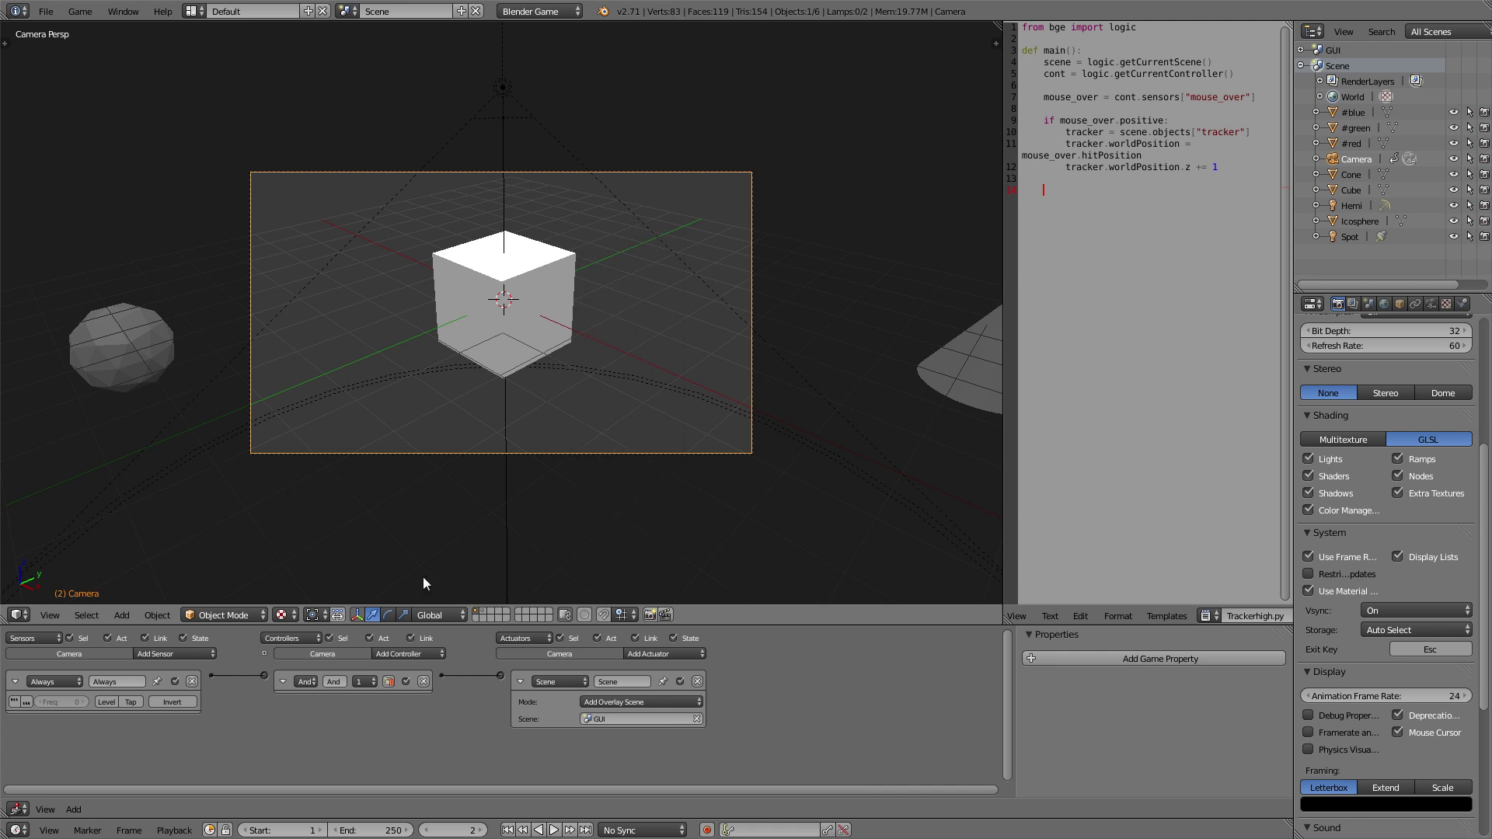
# Advance to frame 3, move the camera so it frames the cone, and insert a keyframe for it
pyautogui.press('Right')
pyautogui.press('g')
pyautogui.click(611, 342)
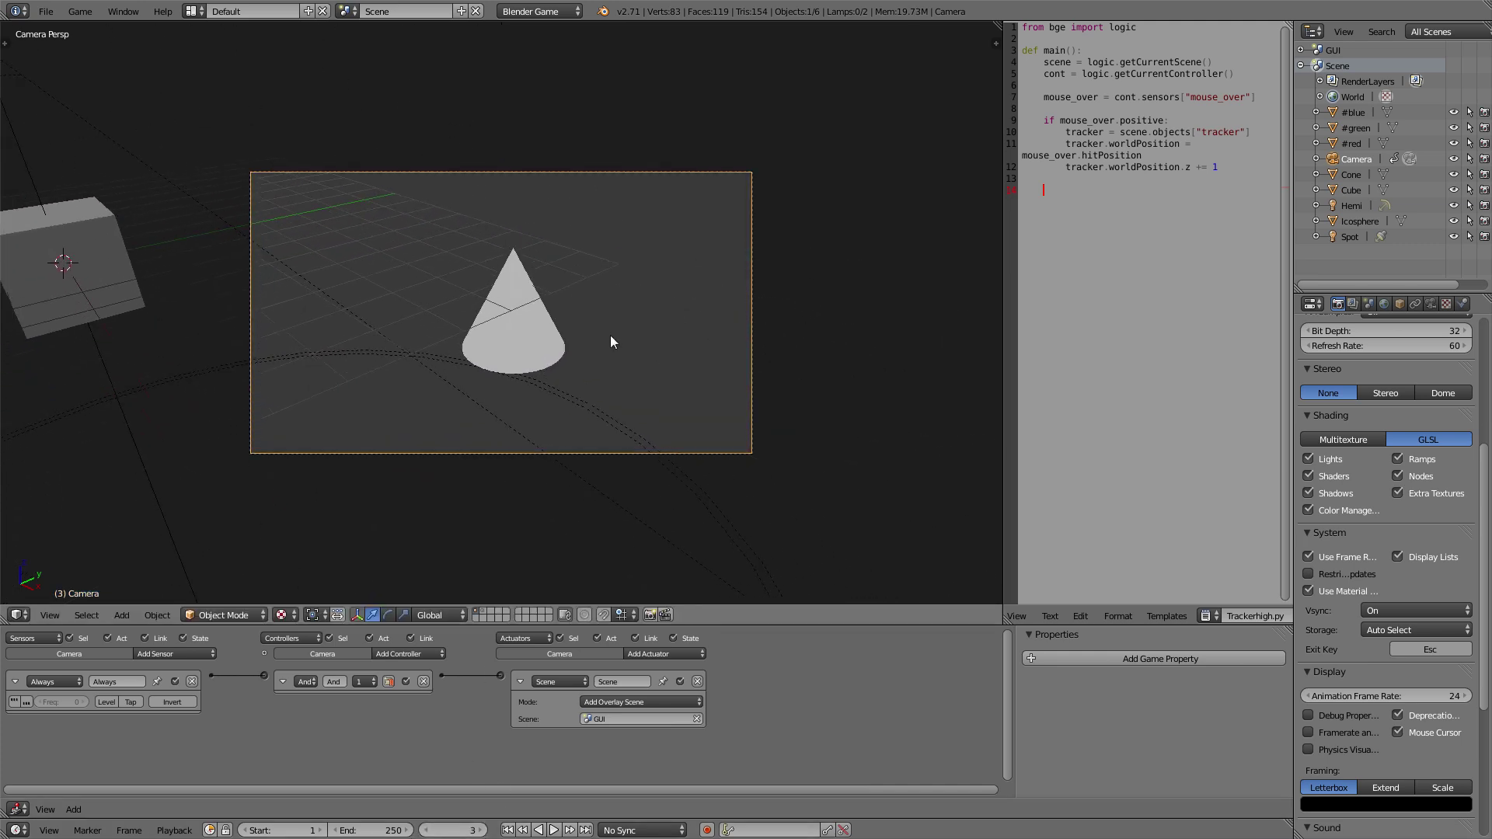
pyautogui.press('i')
pyautogui.click(594, 325)
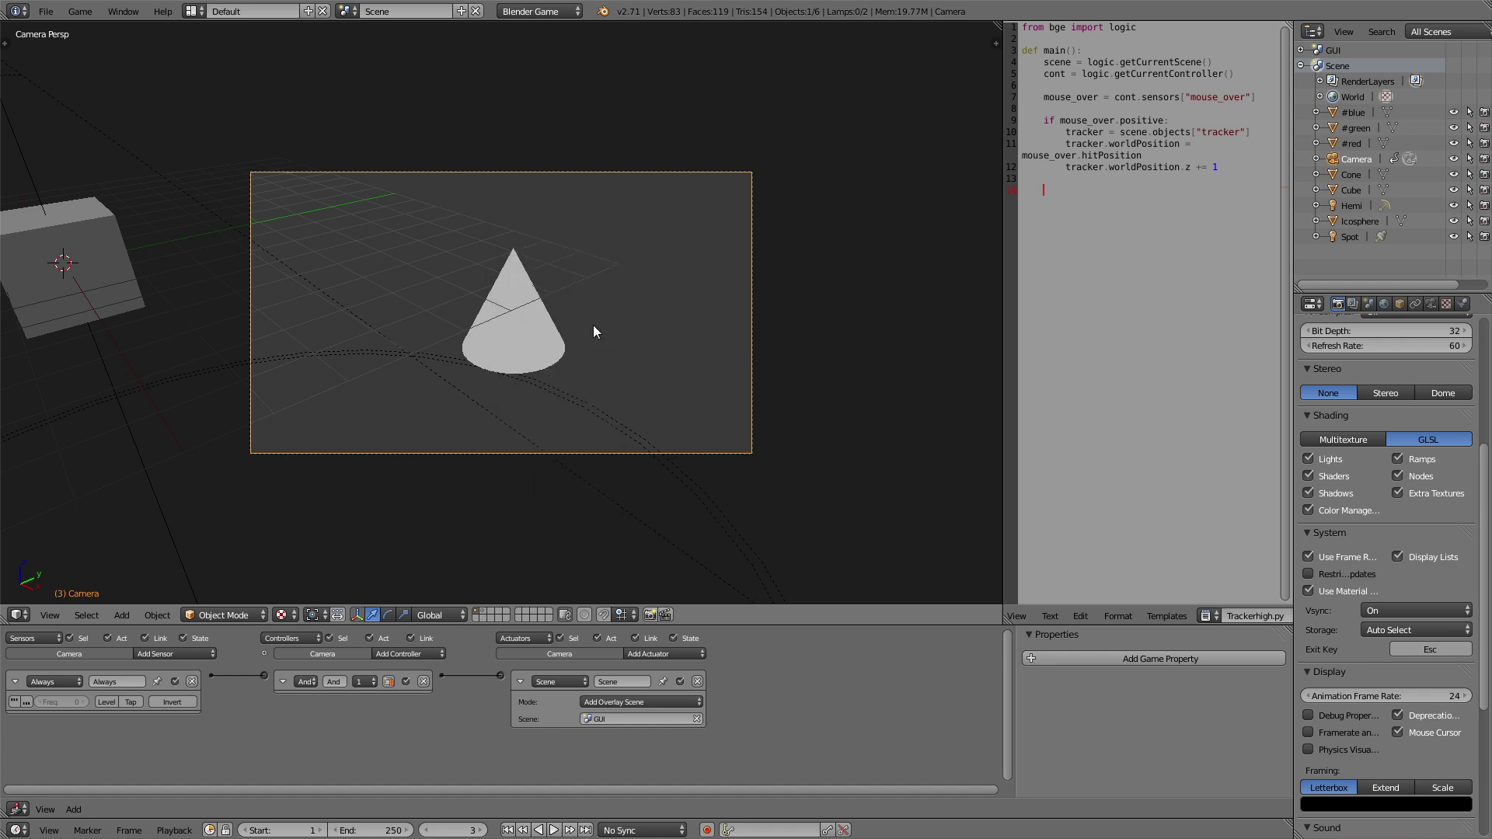
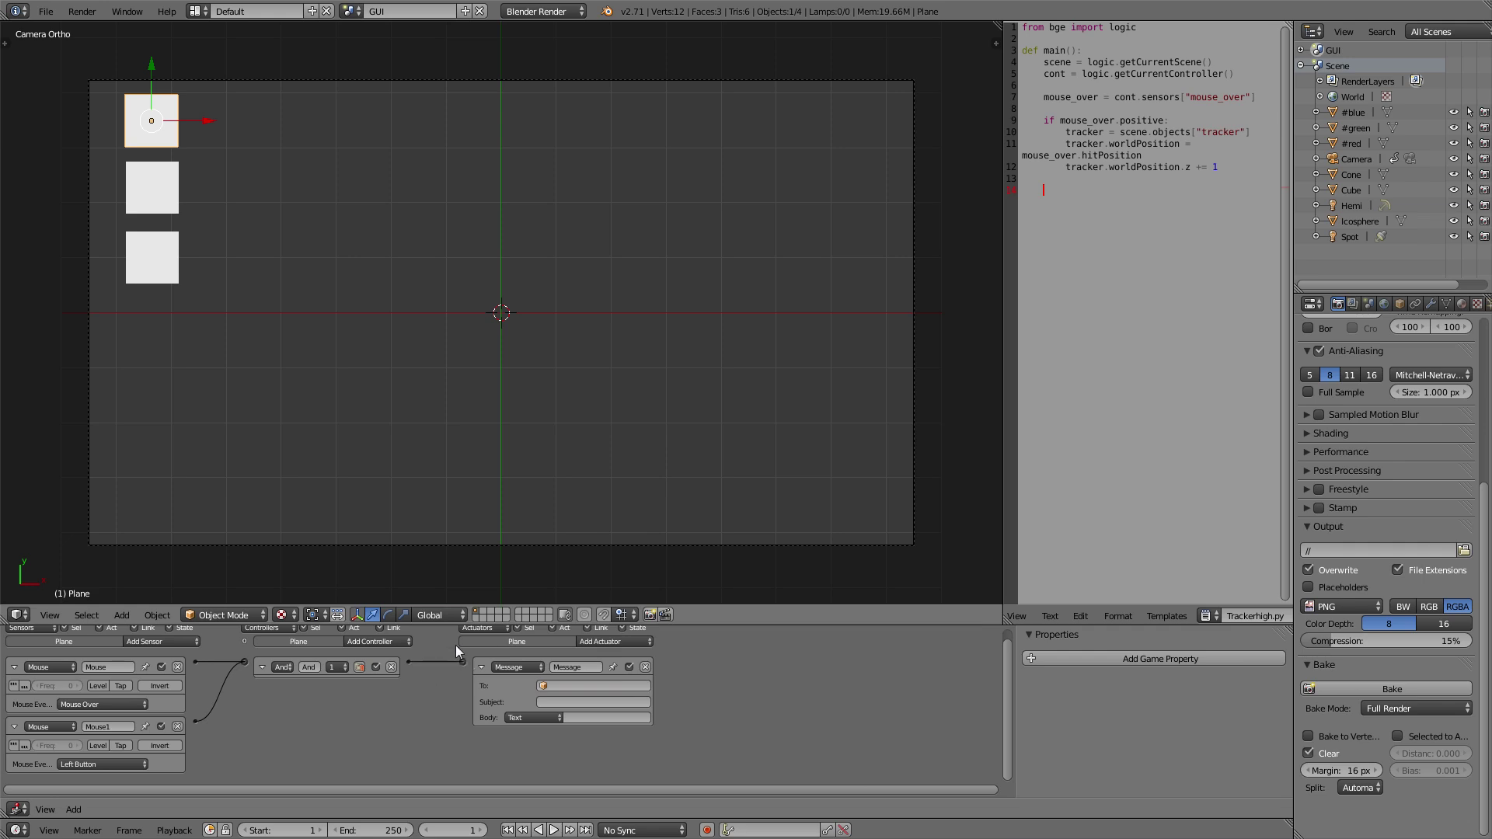
pyautogui.click(352, 11)
pyautogui.click(372, 52)
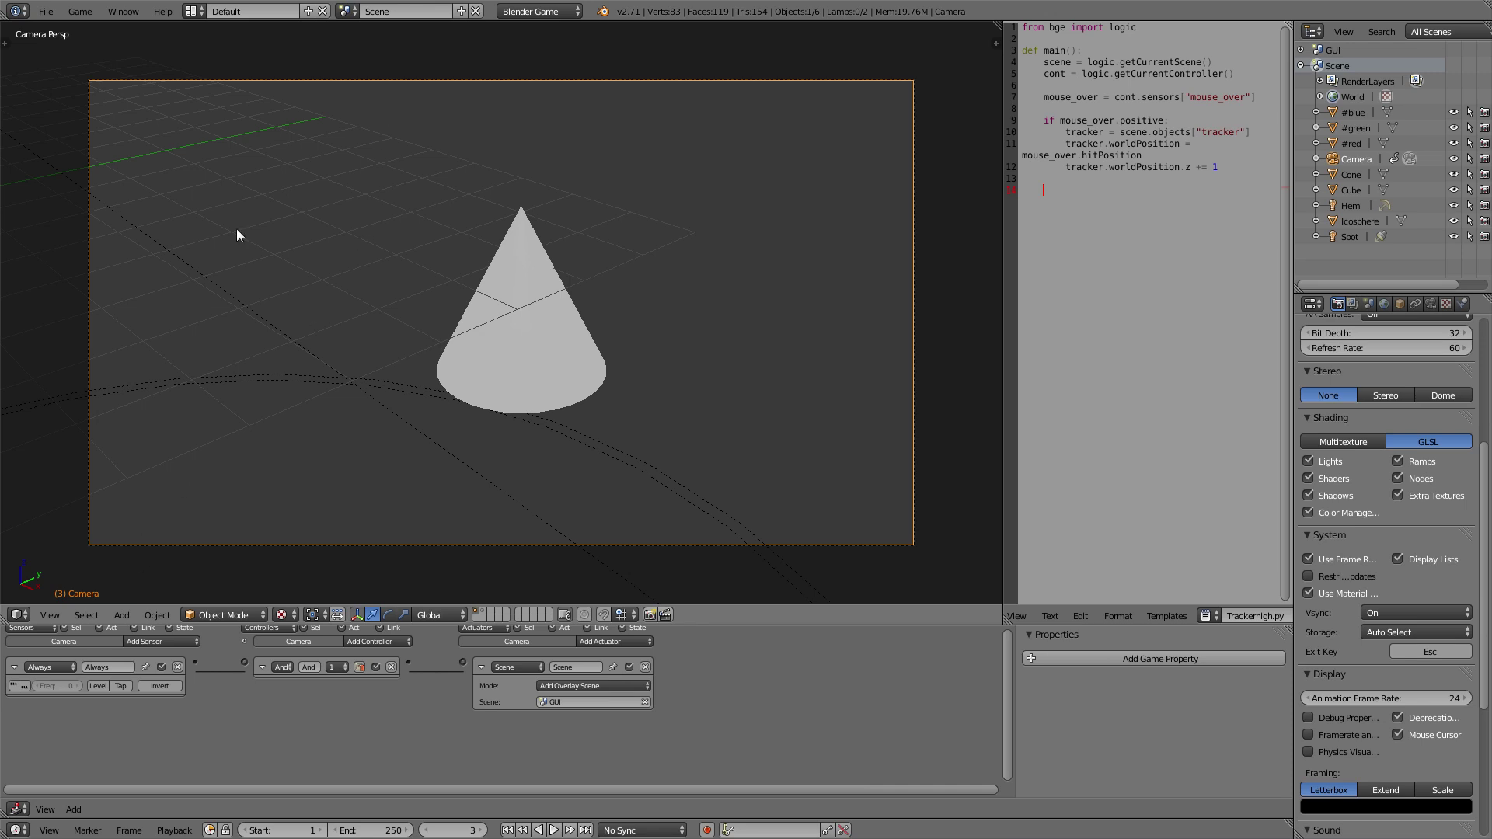
pyautogui.click(351, 11)
pyautogui.click(366, 35)
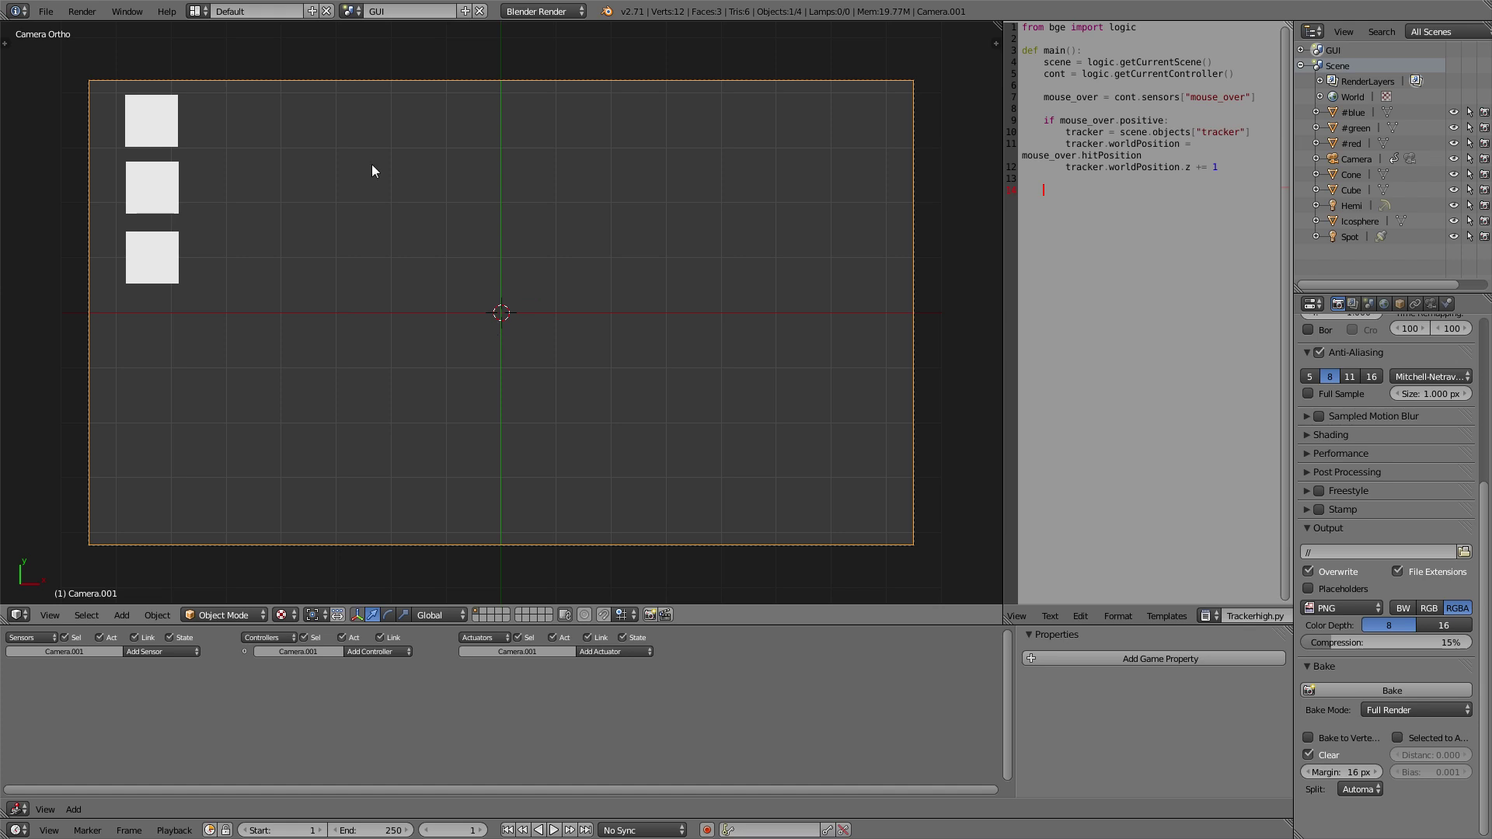
# Set the Message actuator of the uppermost white square in the GUI scene to send subject 1 to Camera
pyautogui.rightClick(163, 125)
pyautogui.click(598, 695)
pyautogui.click(554, 713)
pyautogui.click(585, 697)
pyautogui.click(561, 714)
pyautogui.click(561, 714)
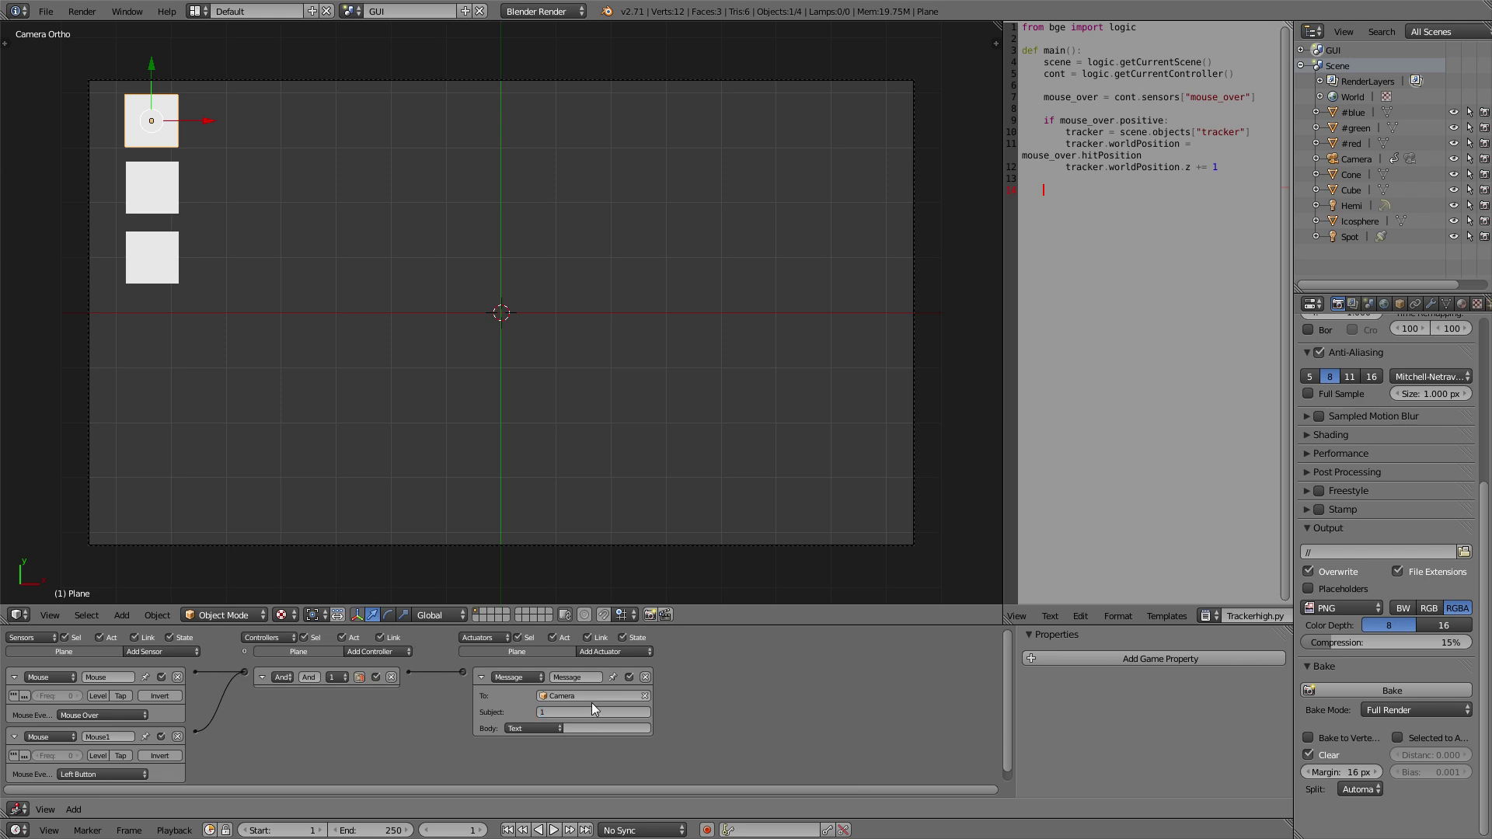
# Give the middle square a Message actuator that sends subject 2 to Camera, linked to its And controller
pyautogui.rightClick(152, 187)
pyautogui.click(609, 651)
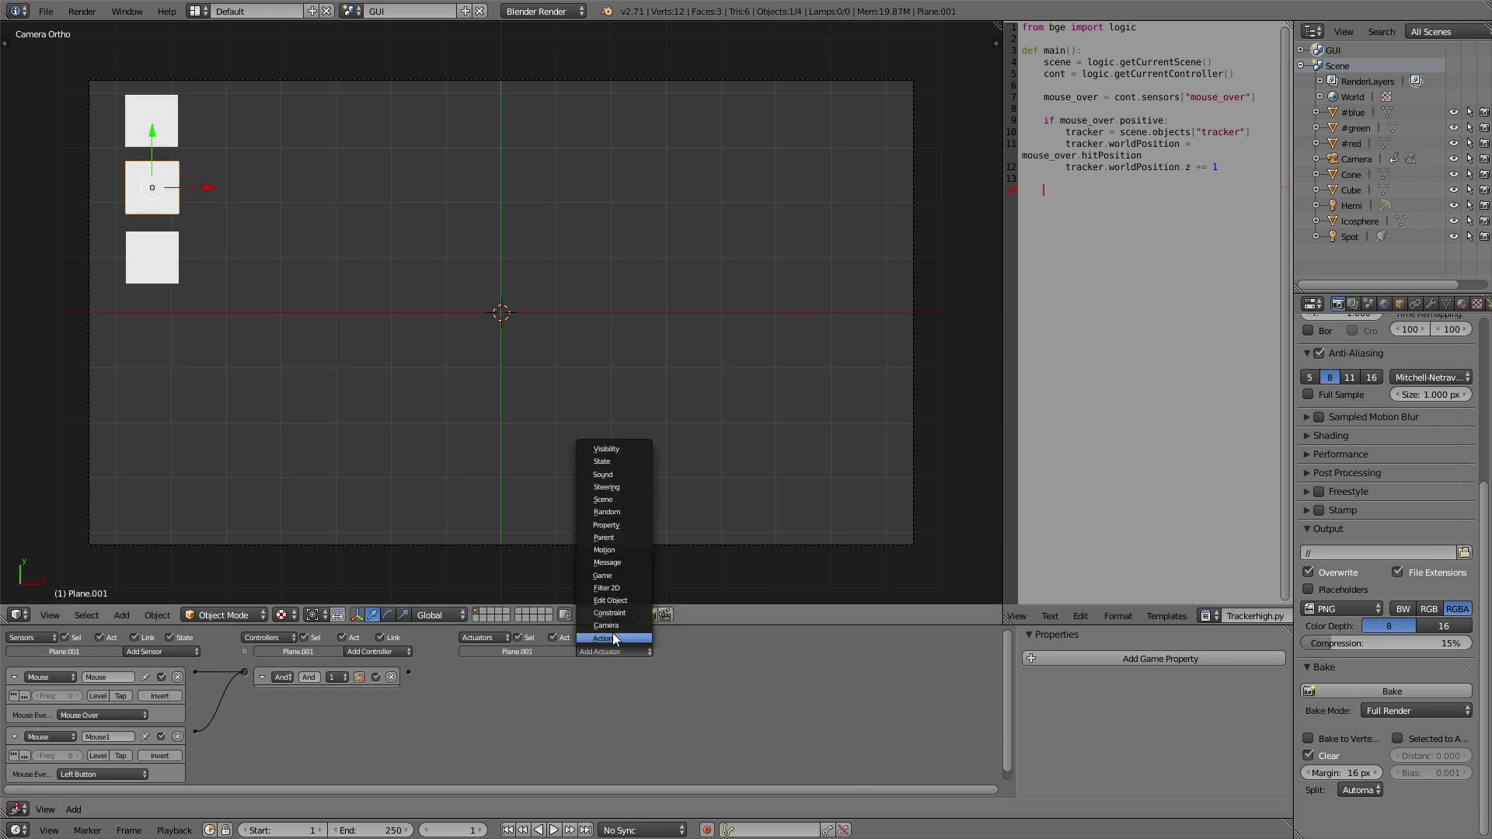
pyautogui.click(624, 562)
pyautogui.click(584, 696)
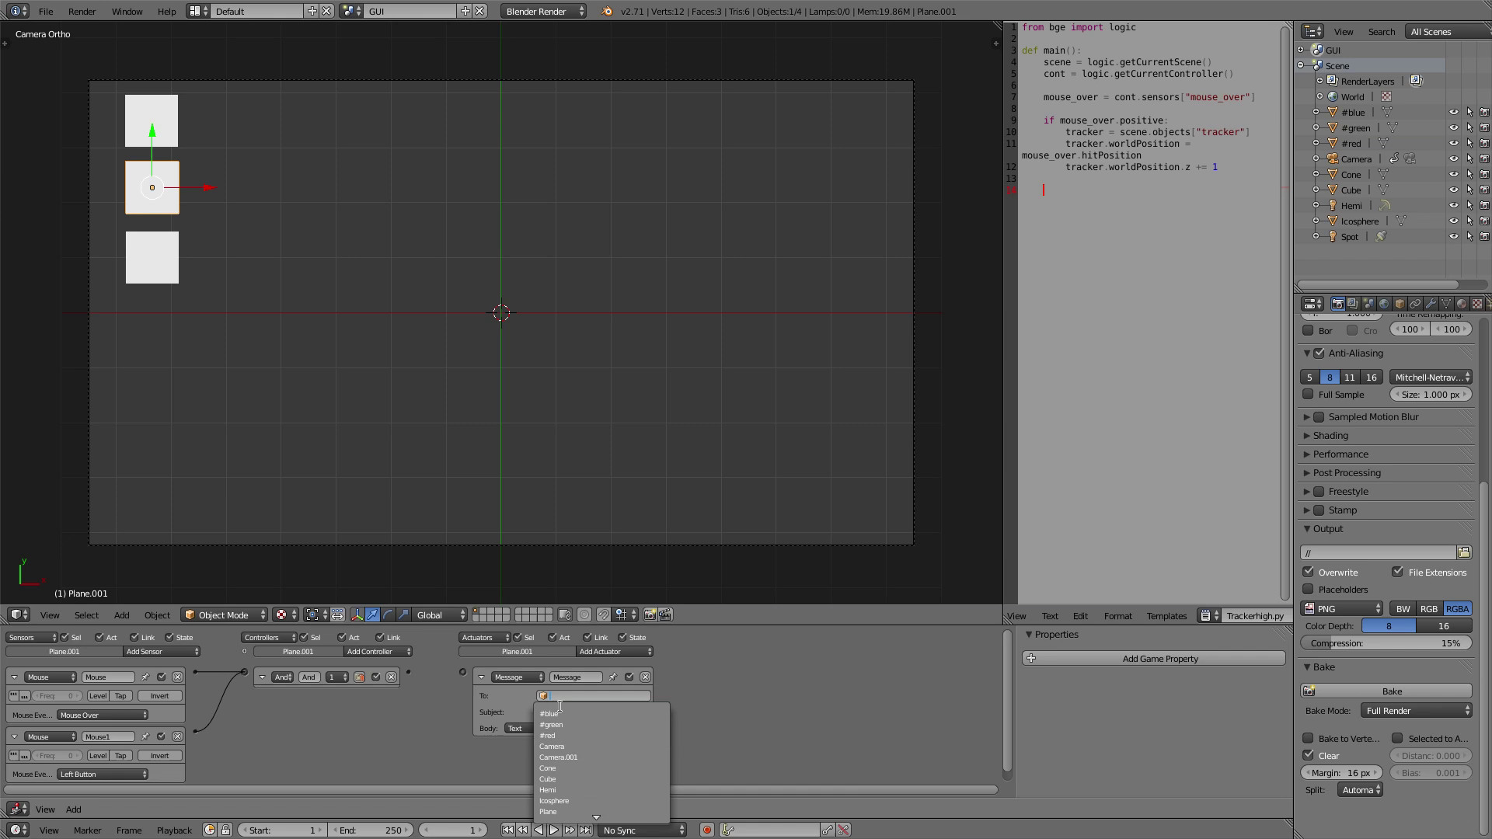
pyautogui.click(561, 714)
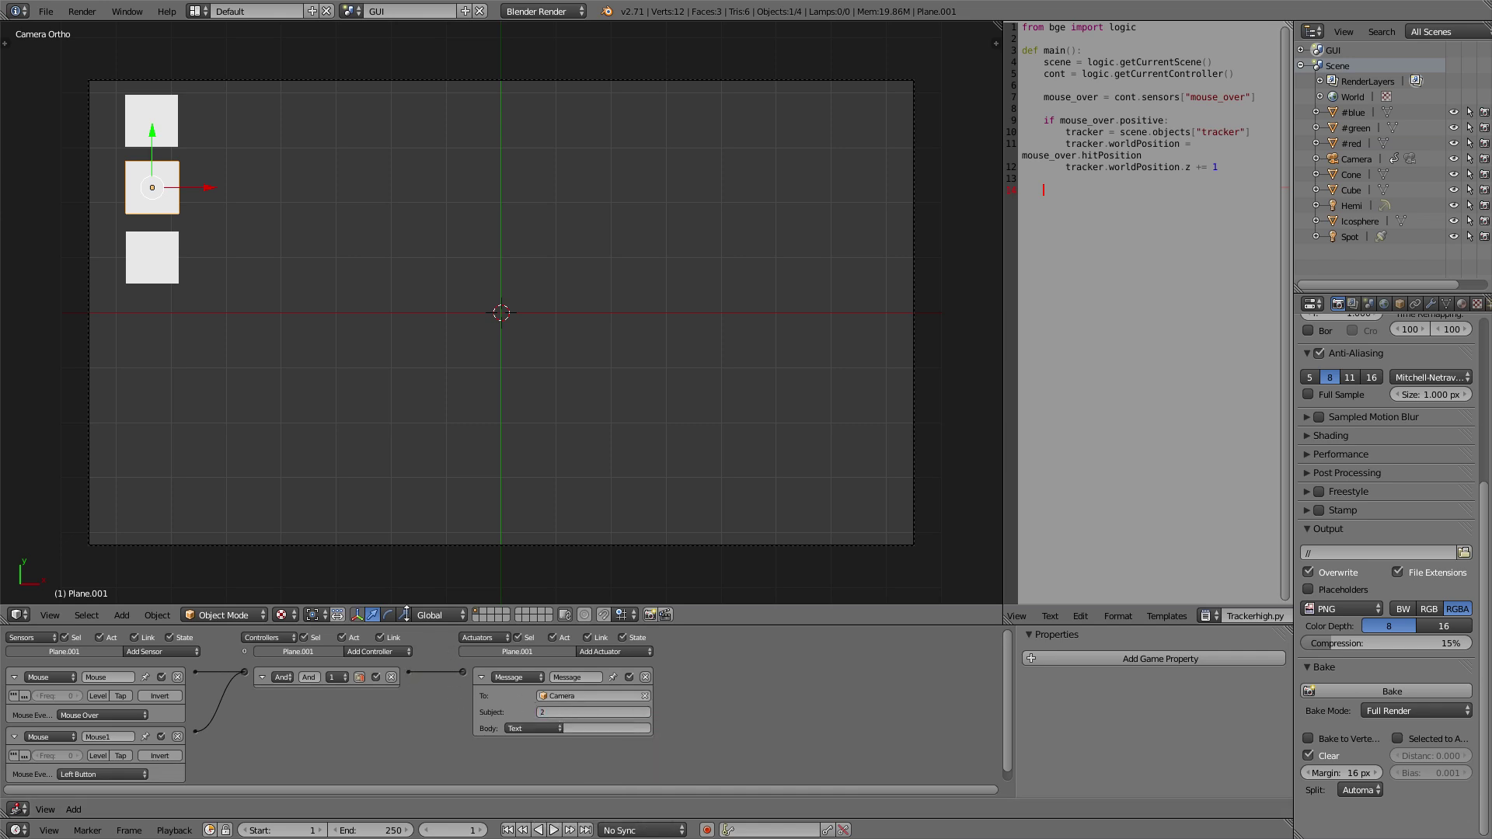
# Give the lowest square a Message actuator that sends subject 3 to Camera, linked to its And controller
pyautogui.rightClick(153, 258)
pyautogui.click(610, 651)
pyautogui.click(608, 562)
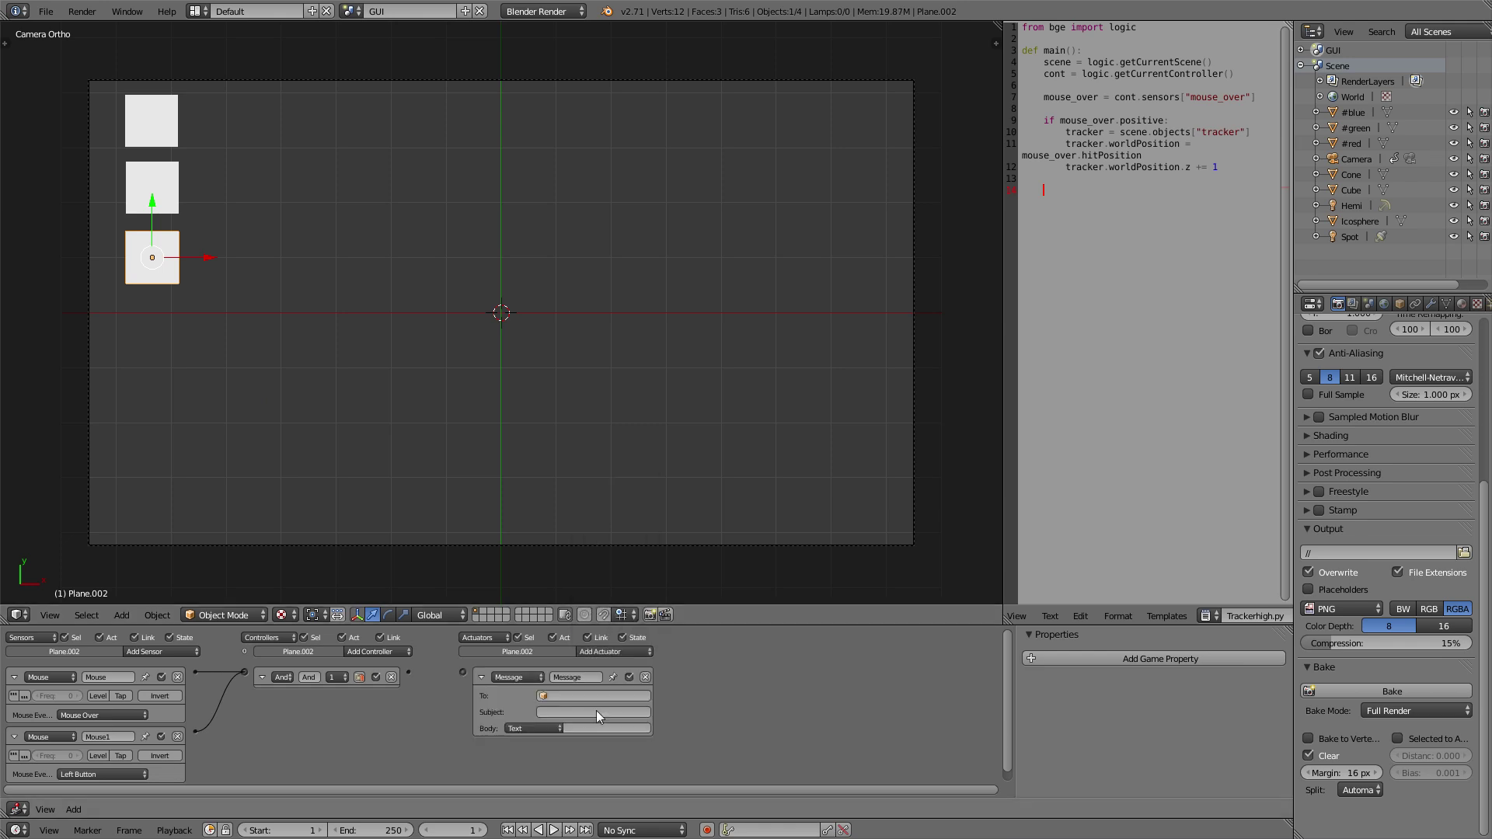
pyautogui.click(591, 696)
pyautogui.click(563, 710)
pyautogui.click(566, 712)
pyautogui.write('3')
pyautogui.press('Return')
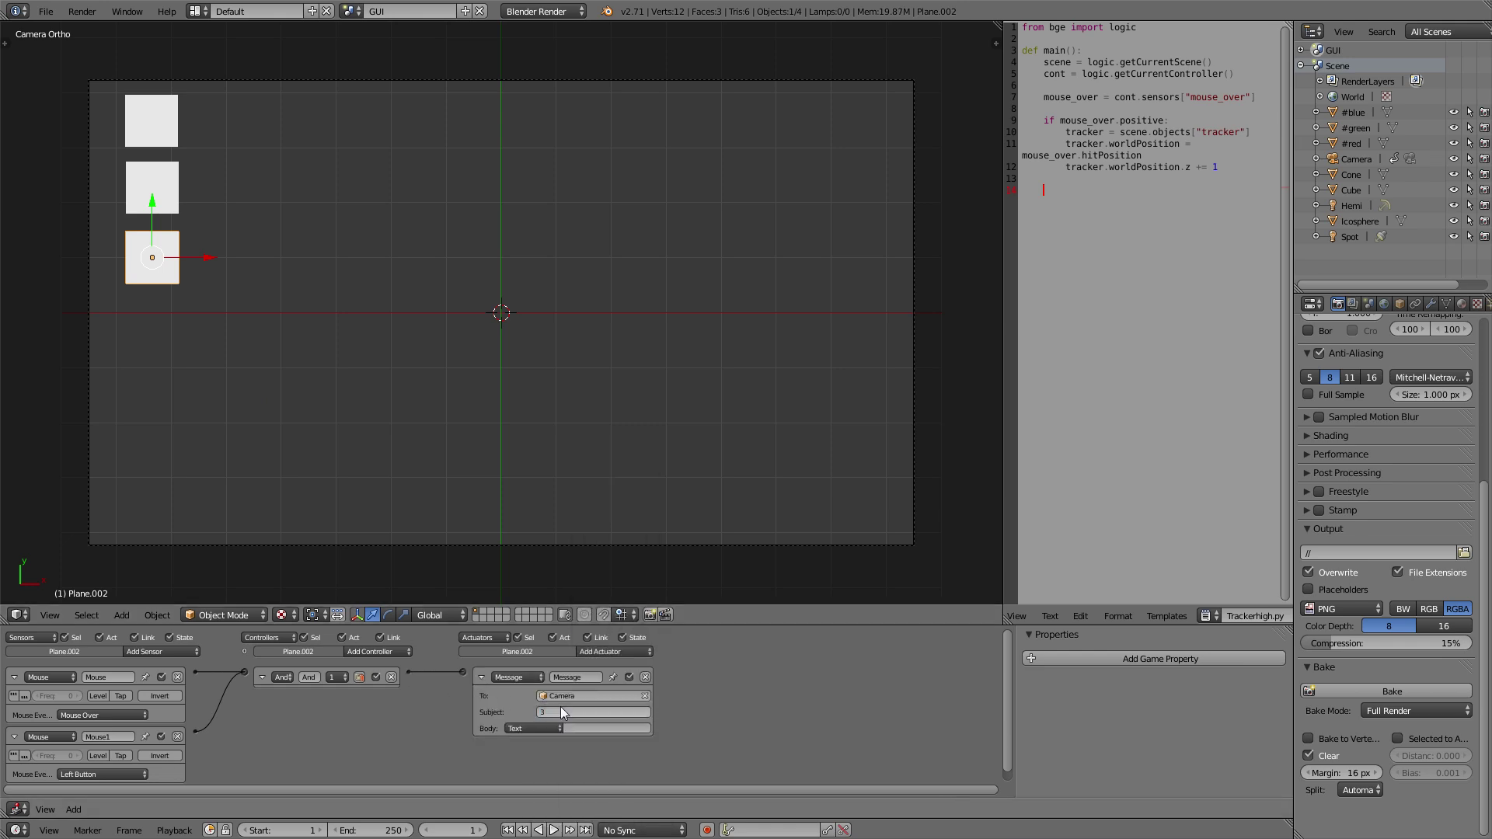
# Switch to the main scene, collapse the camera's Always and Scene bricks, and add a Message sensor with subject 1
pyautogui.click(359, 14)
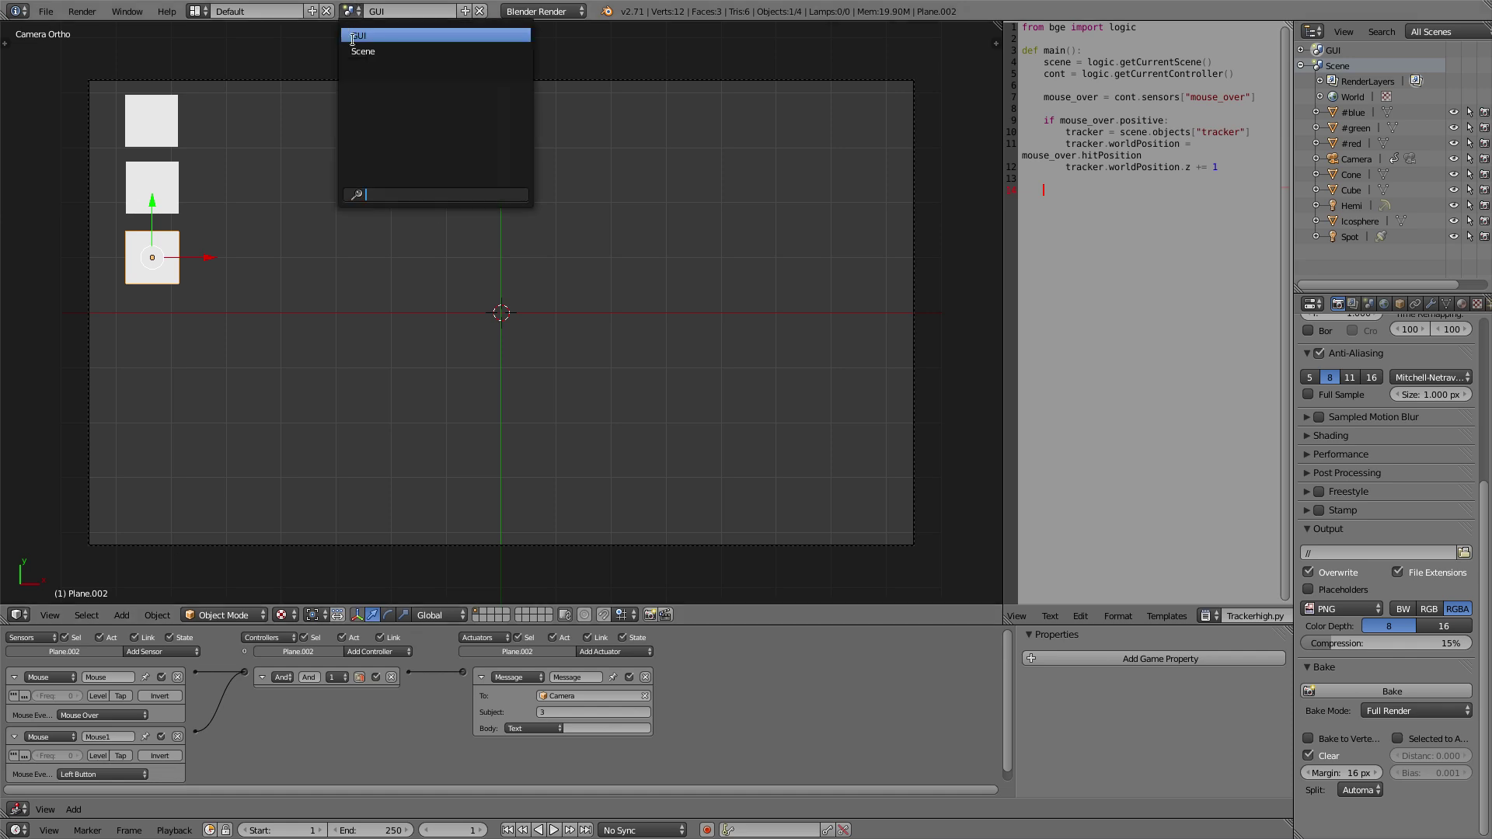
pyautogui.click(366, 49)
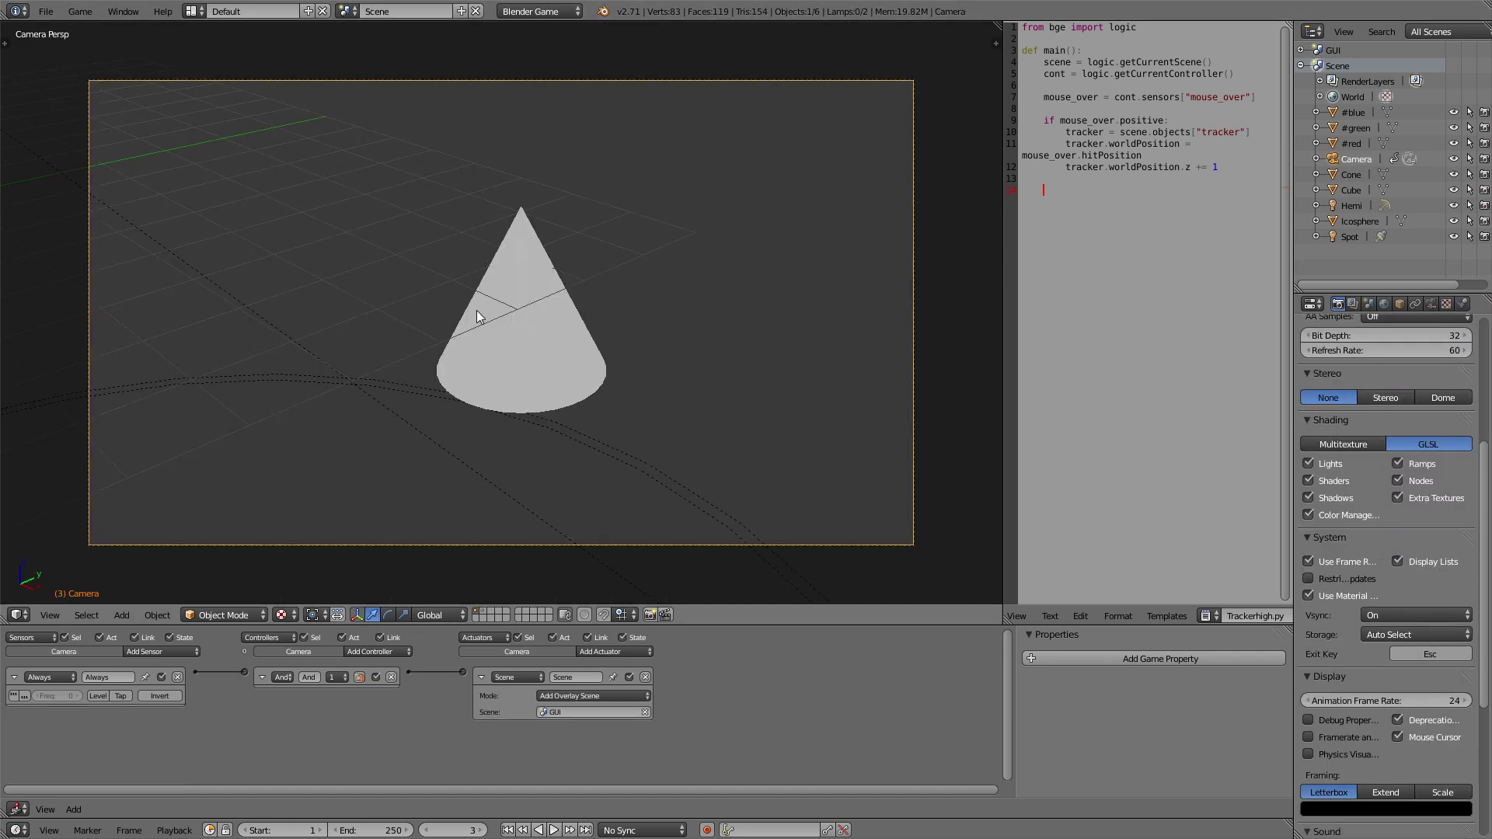
pyautogui.scroll(-1, 660, 683)
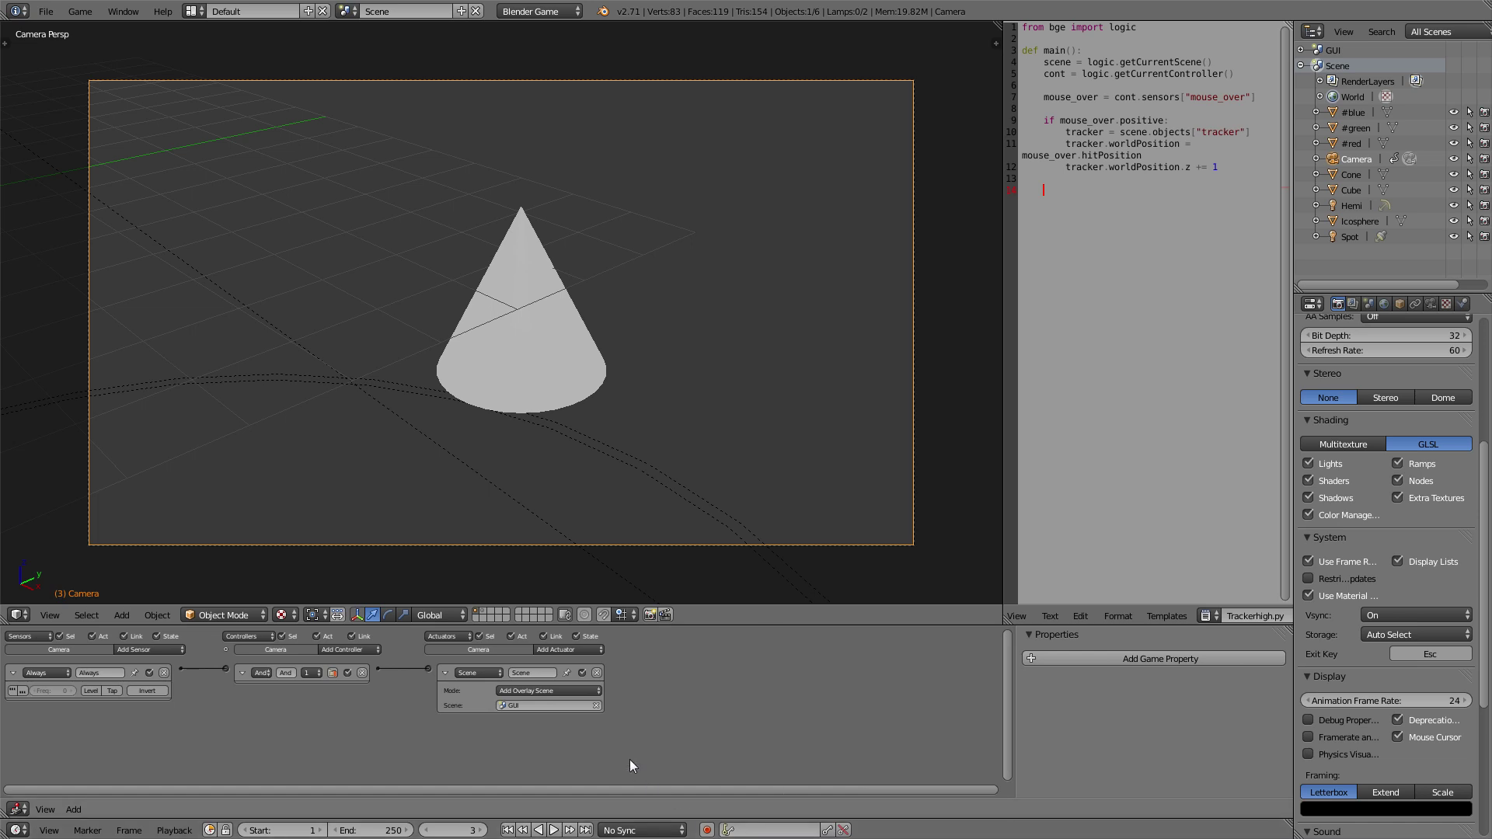
pyautogui.click(449, 673)
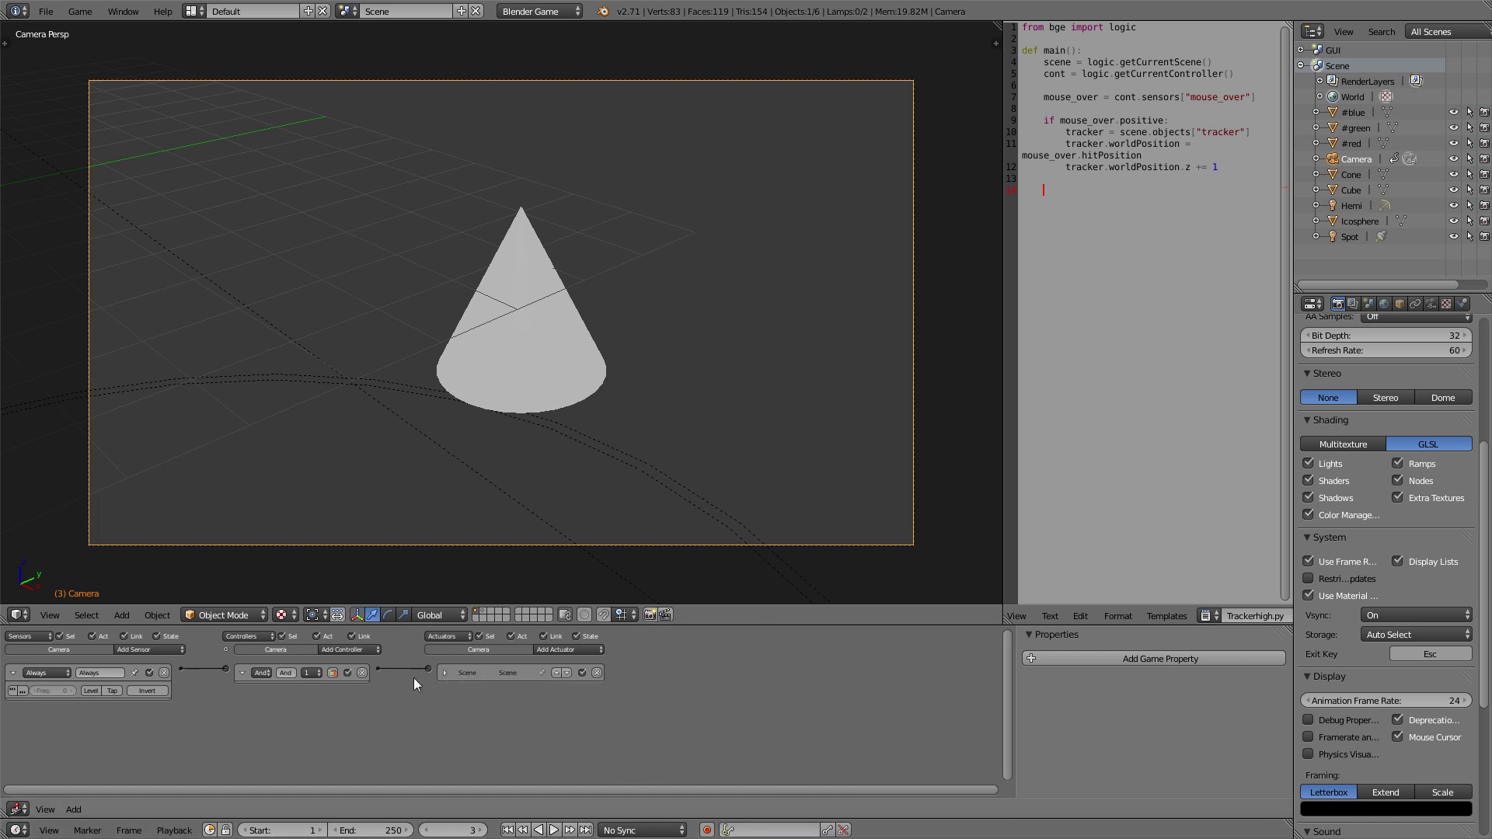
pyautogui.click(21, 674)
pyautogui.click(161, 648)
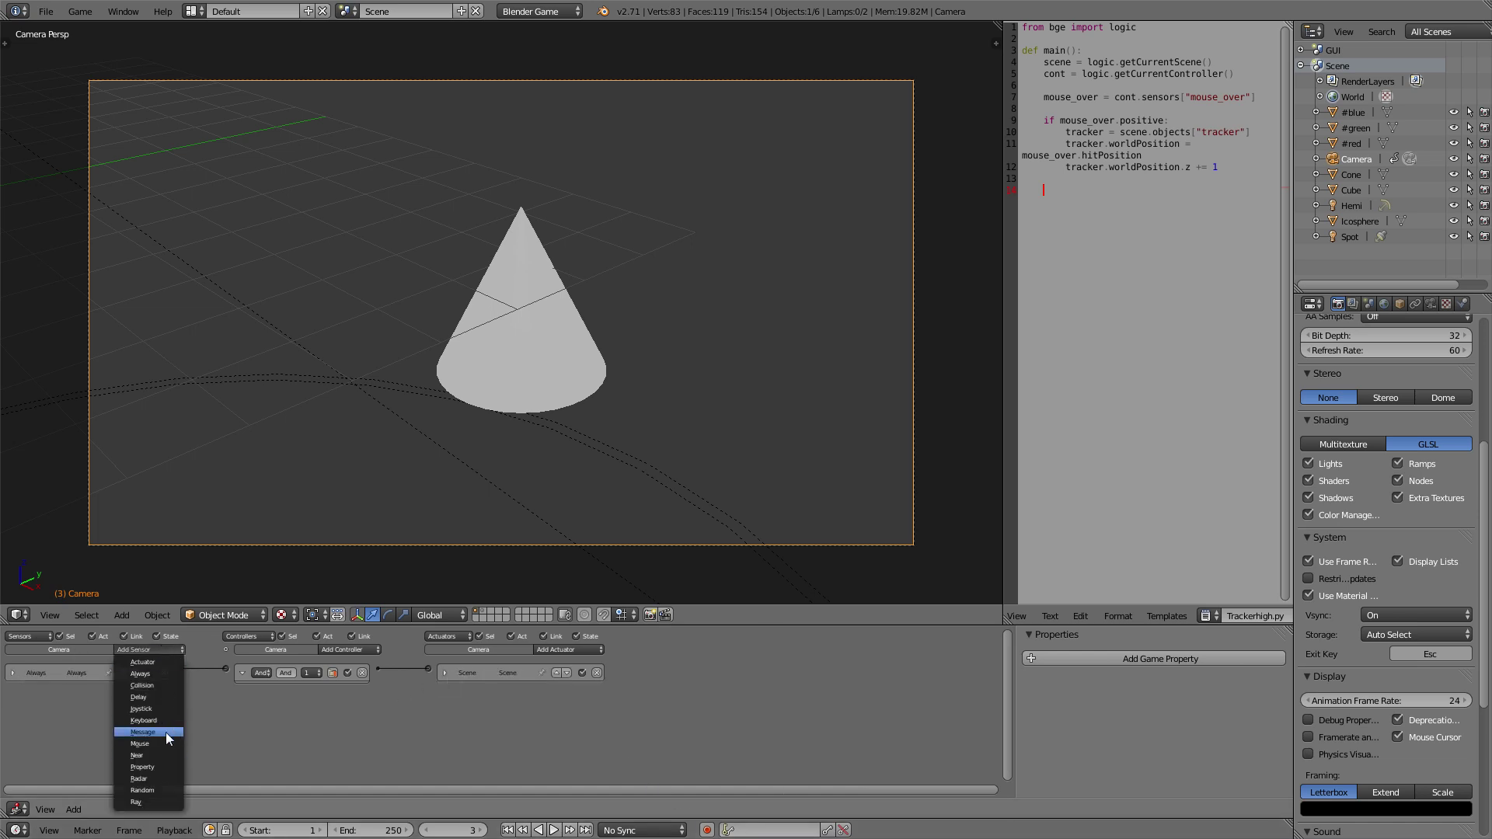
pyautogui.click(165, 732)
# Add an Action actuator to the camera and assign it CameraAction.001
pyautogui.click(559, 651)
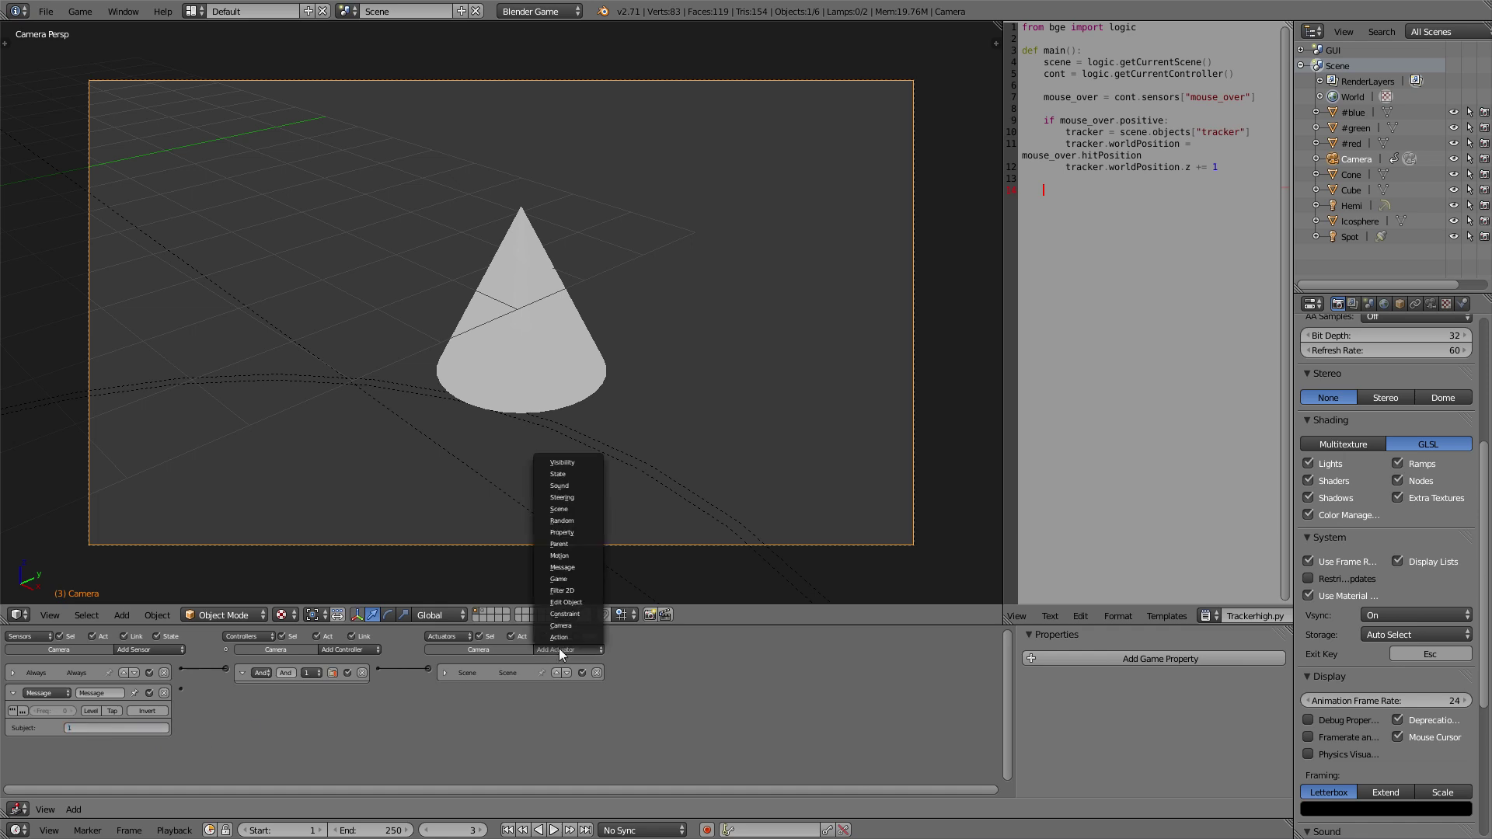
pyautogui.click(559, 639)
pyautogui.keyDown('ctrl'); pyautogui.moveTo(560, 650); pyautogui.dragTo(798, 646, button='middle'); pyautogui.keyUp('ctrl')
pyautogui.keyDown('ctrl'); pyautogui.moveTo(762, 804); pyautogui.dragTo(647, 726, button='middle'); pyautogui.keyUp('ctrl')
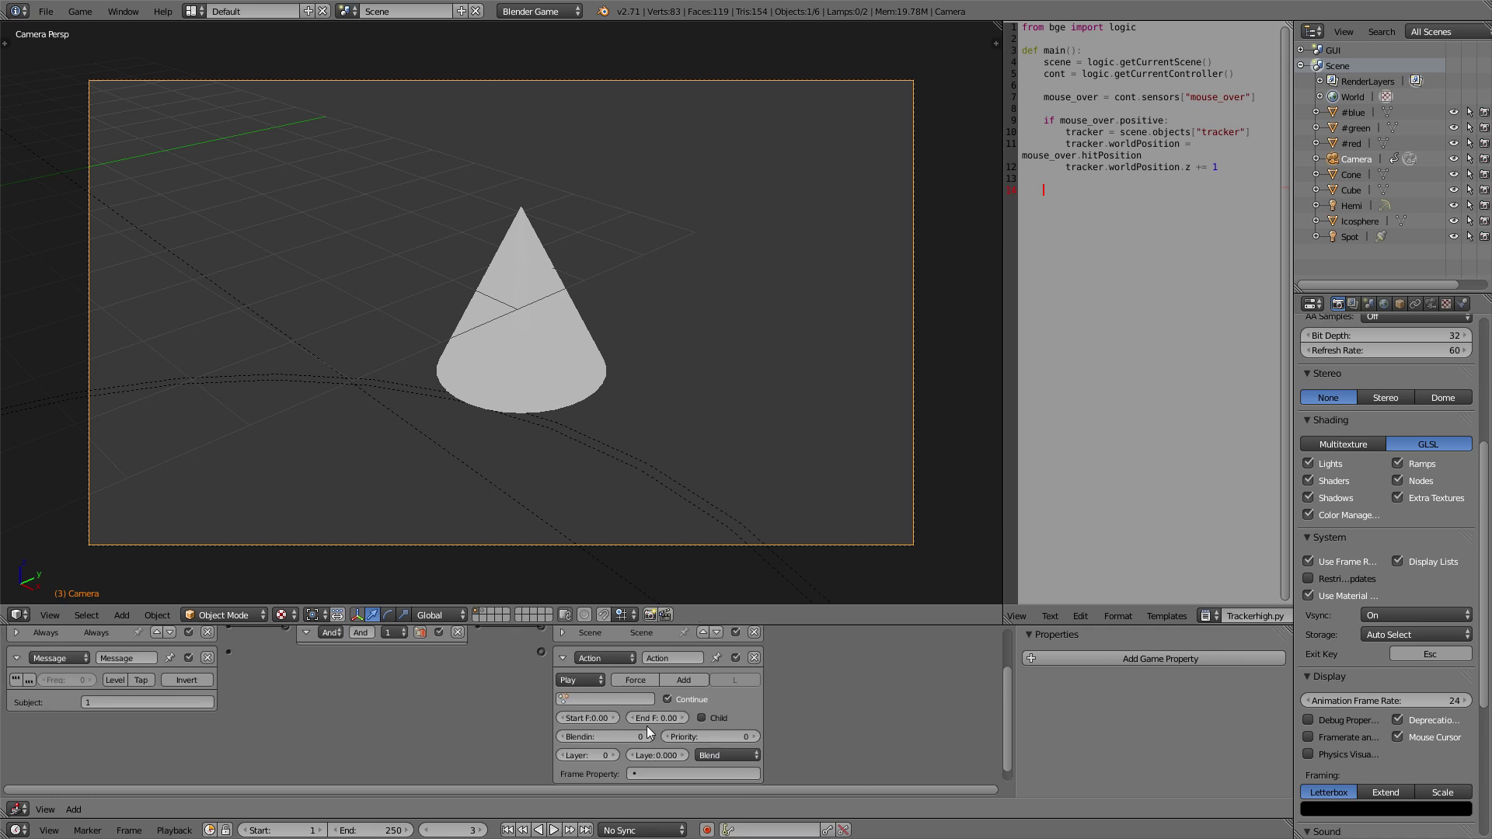
pyautogui.click(581, 700)
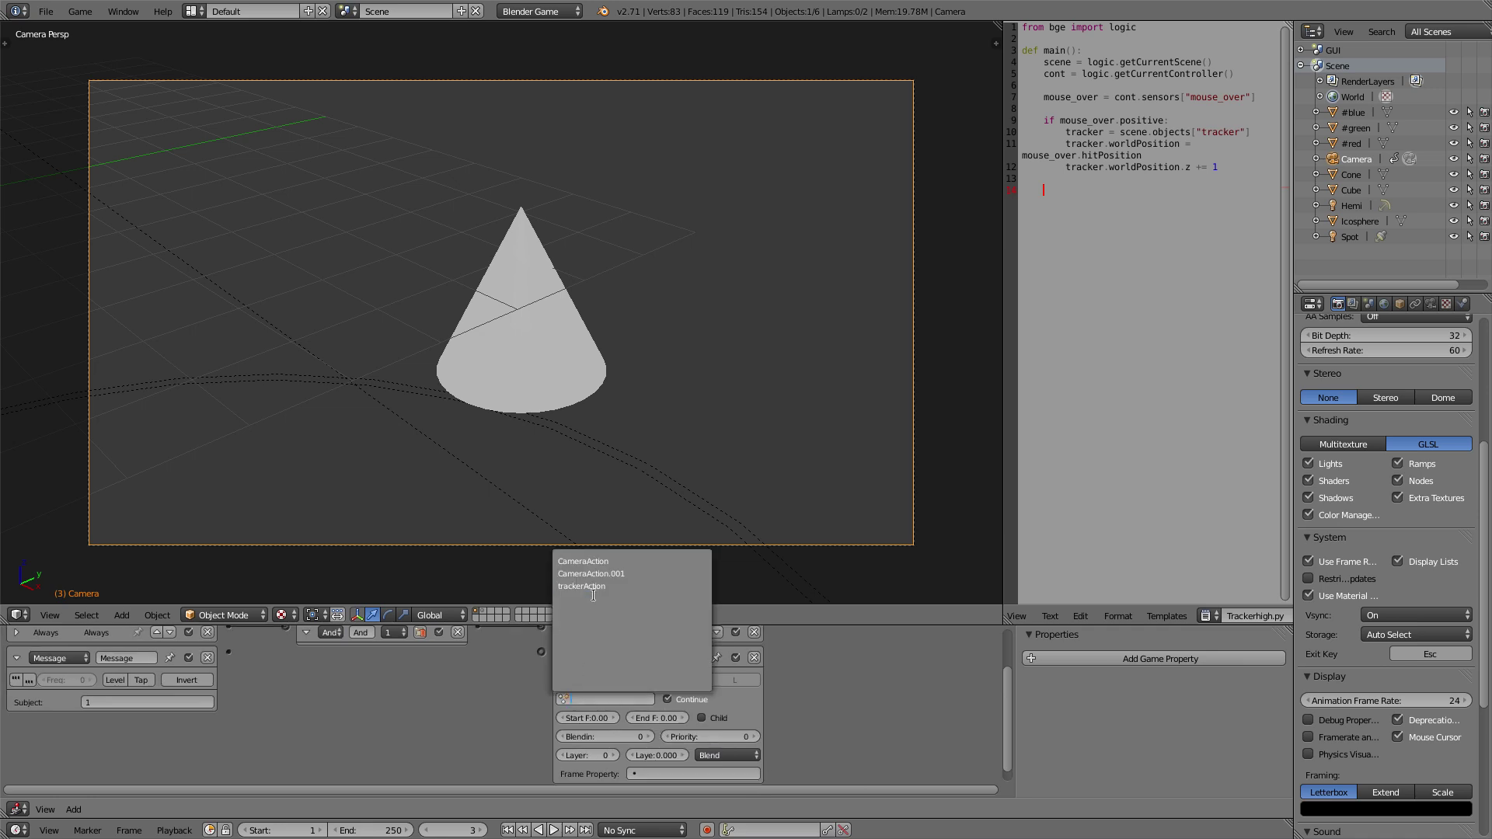
pyautogui.click(606, 573)
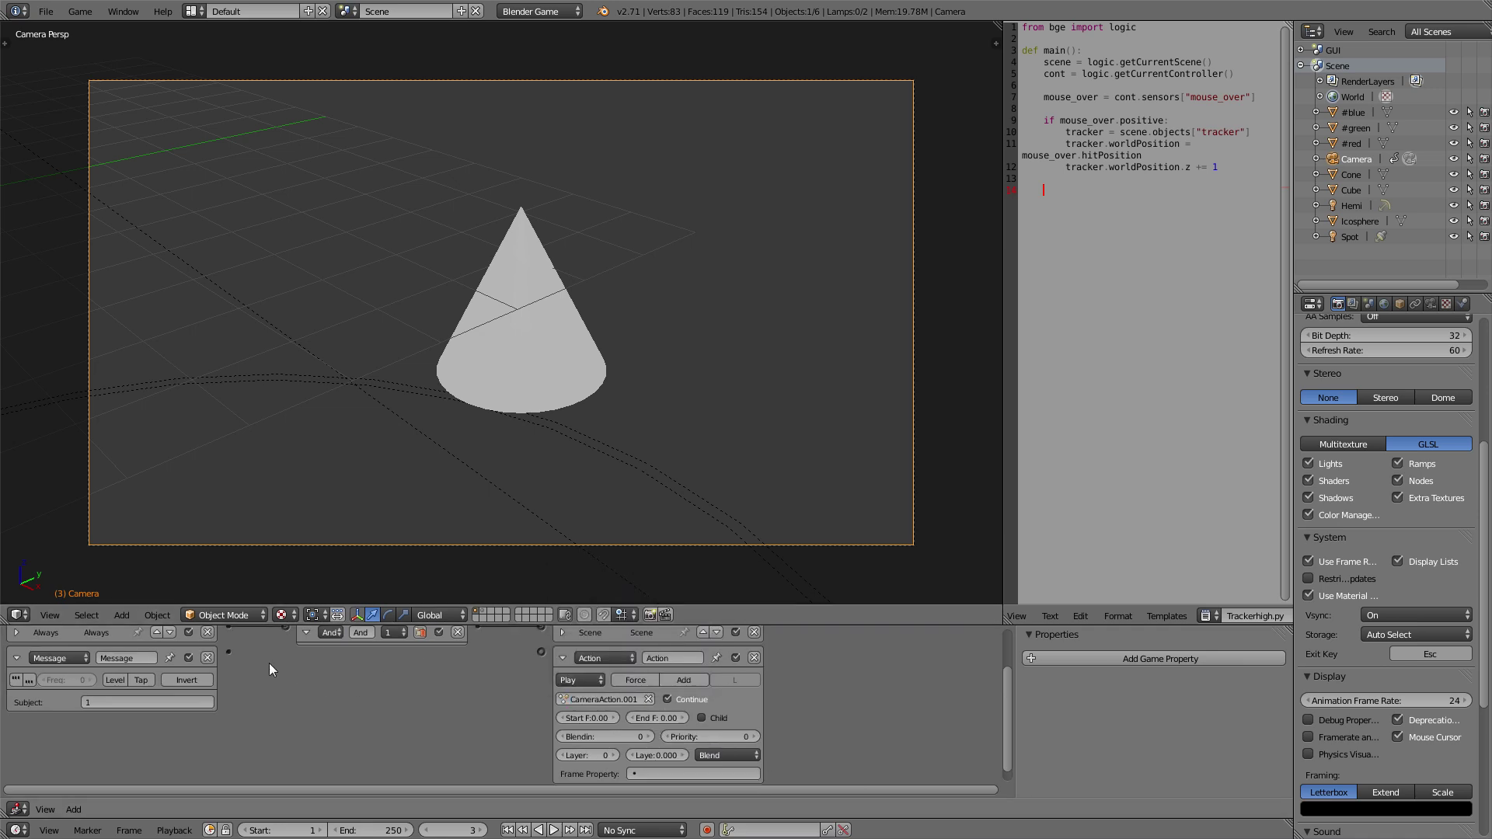
# Link the camera's Message sensor to the Action actuator and set the action's start frame to 1
pyautogui.moveTo(266, 658); pyautogui.dragTo(541, 652)
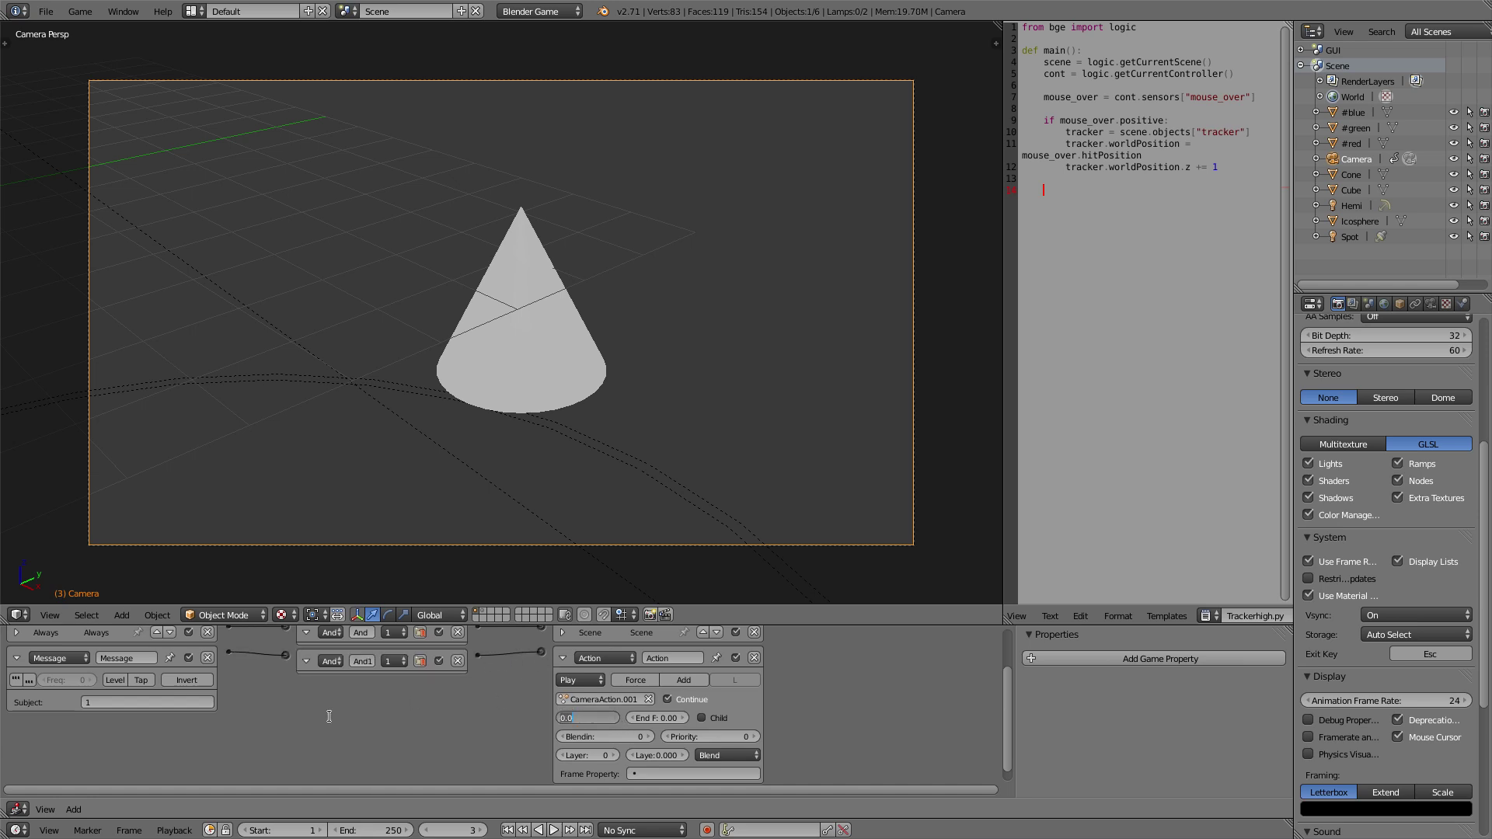
pyautogui.write('1')
pyautogui.press('Return')
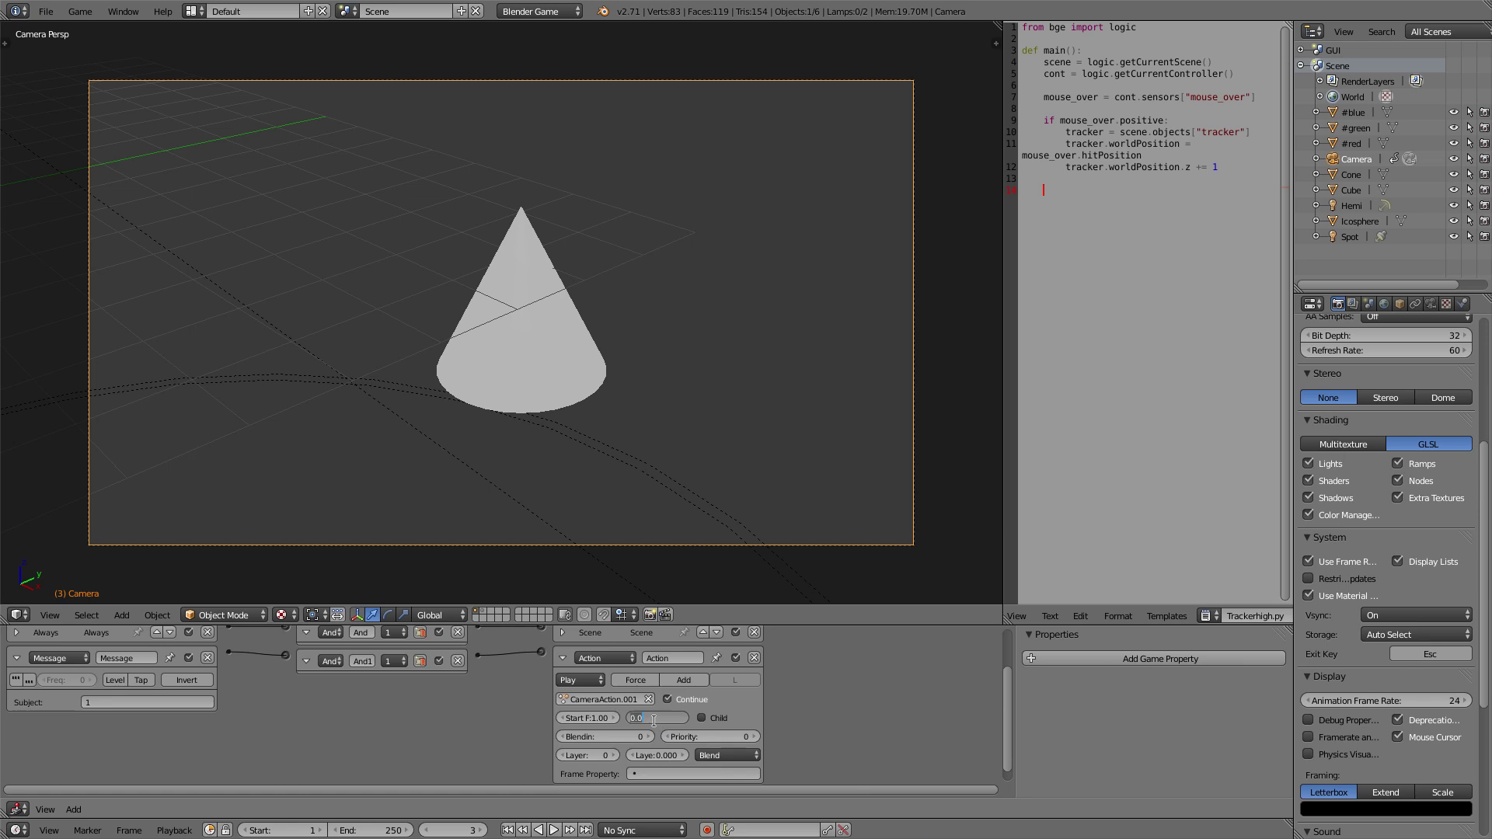
# Collapse the camera's finished message and action bricks and add two more Message sensors with subjects 2 and 3
pyautogui.click(563, 659)
pyautogui.click(305, 713)
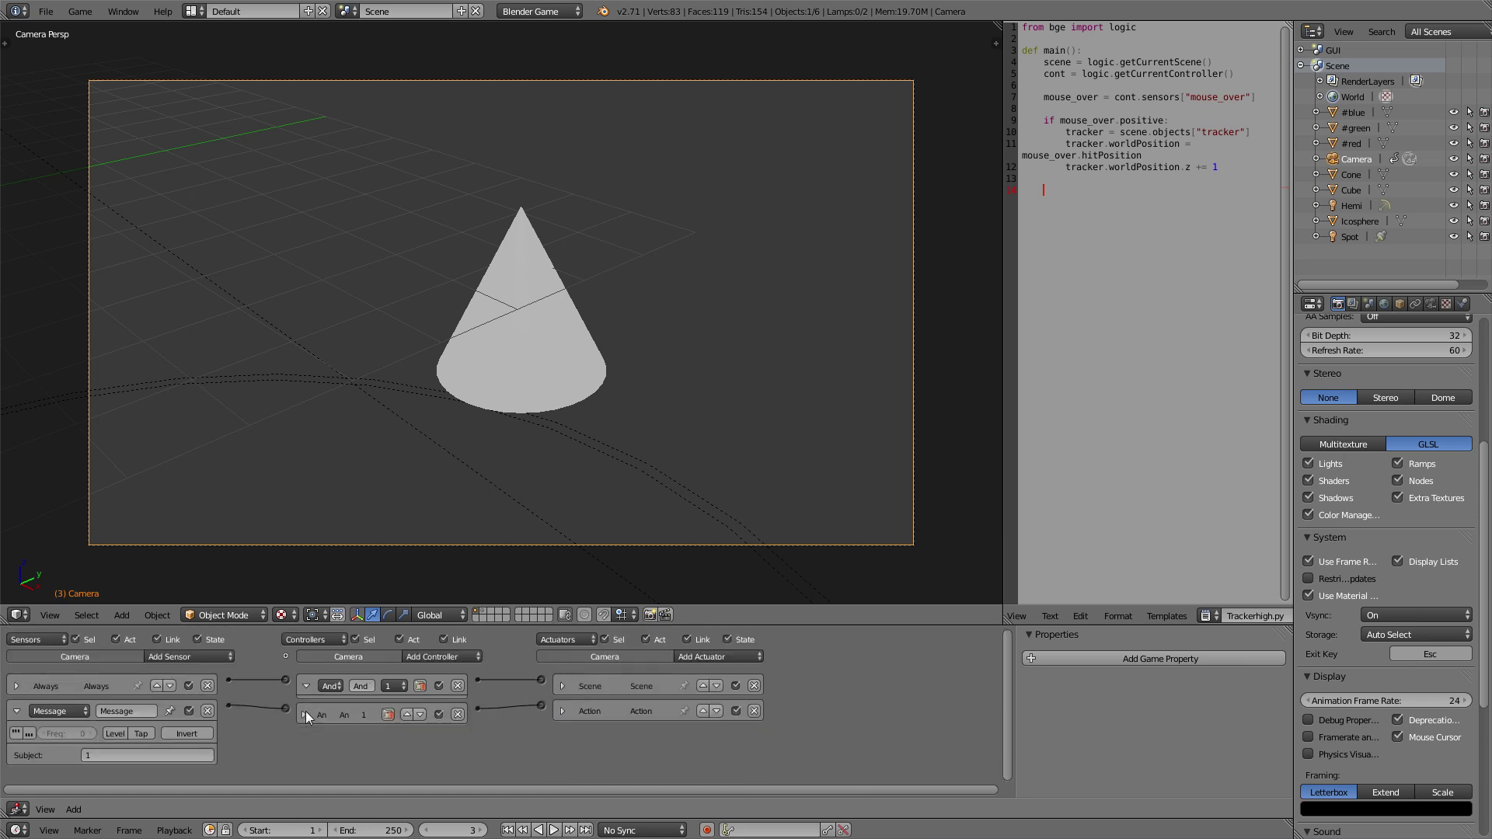
pyautogui.click(16, 711)
pyautogui.click(194, 657)
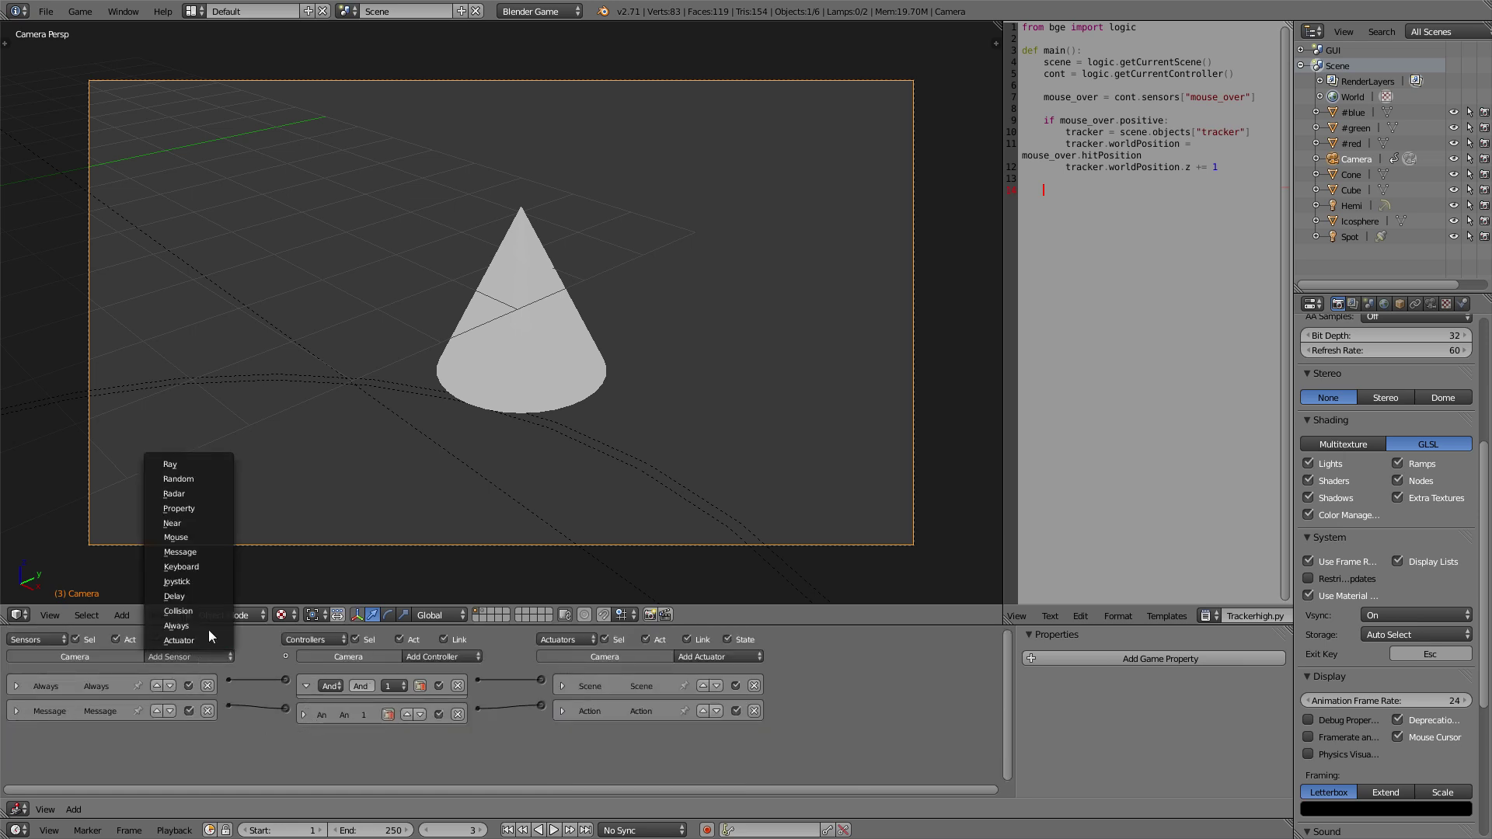
pyautogui.click(191, 552)
pyautogui.click(194, 656)
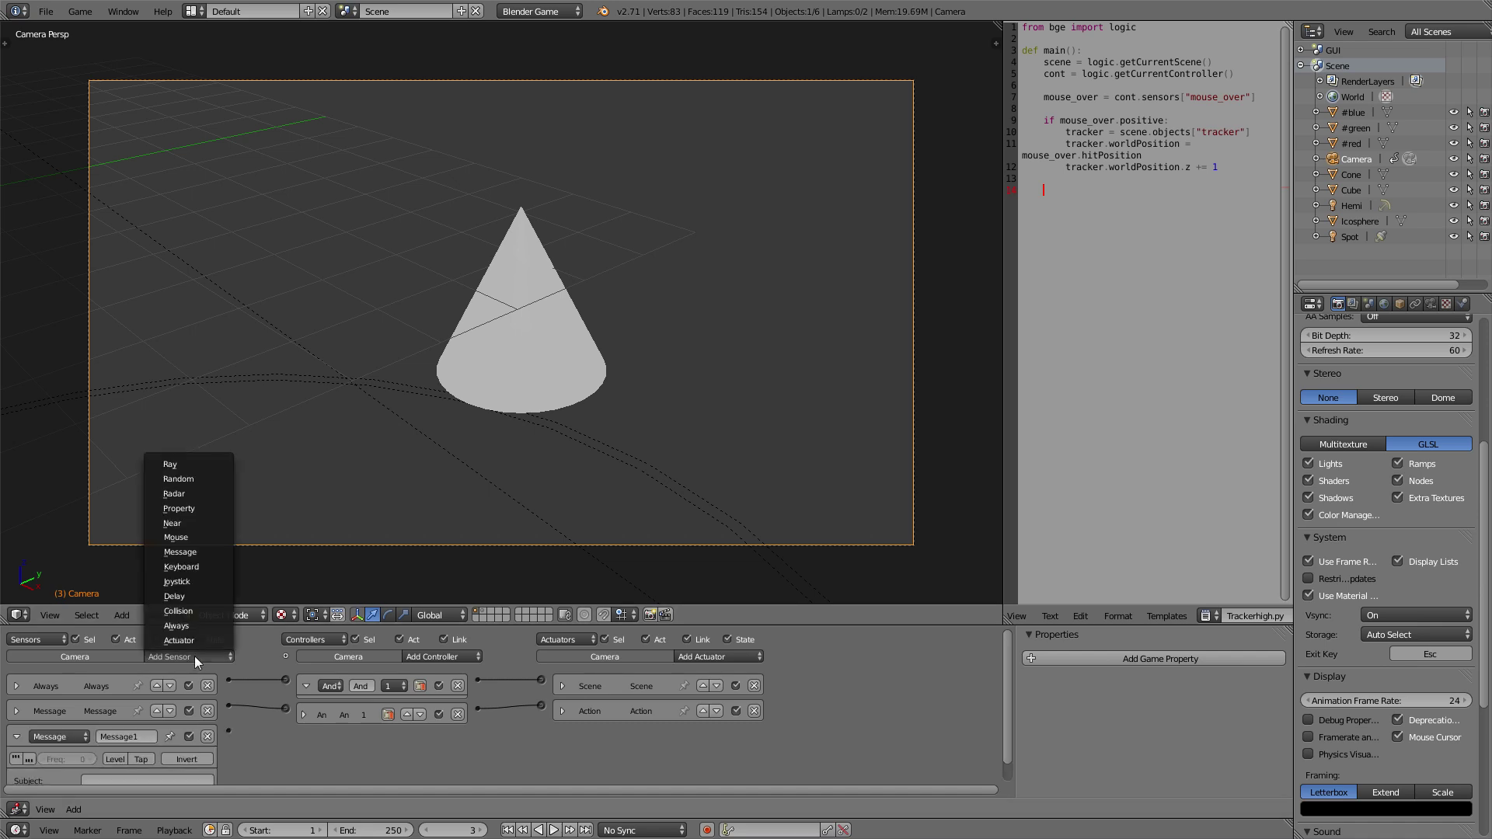
pyautogui.click(180, 552)
pyautogui.scroll(-3, 126, 707)
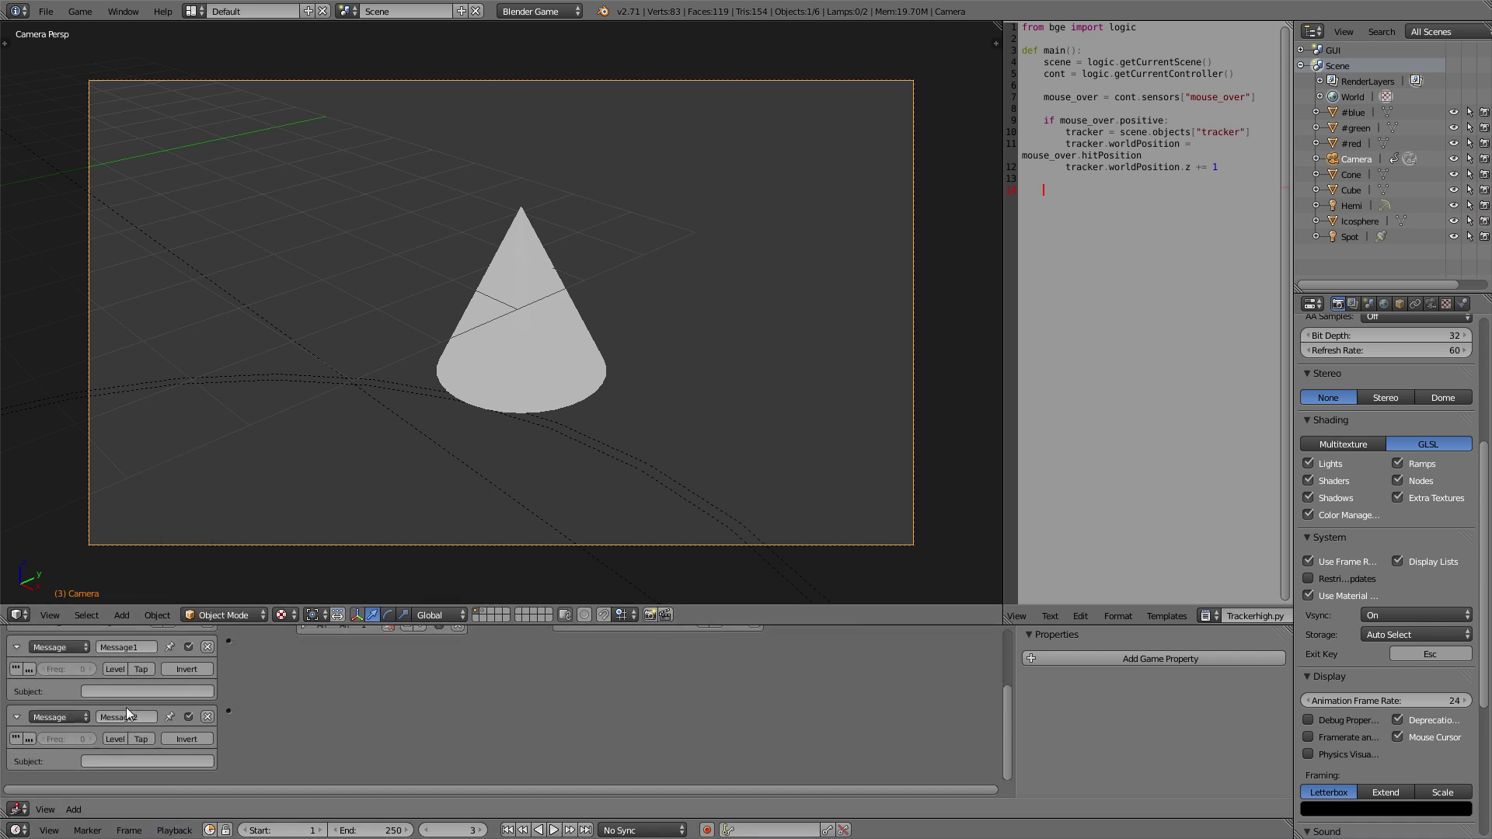
# Add two more Action actuators to the camera and set the first to CameraAction.001 with start and end frames 2
pyautogui.scroll(3, 135, 746)
pyautogui.click(720, 635)
pyautogui.click(716, 621)
pyautogui.scroll(-2, 715, 645)
pyautogui.click(629, 686)
pyautogui.click(591, 718)
pyautogui.scroll(-1, 807, 696)
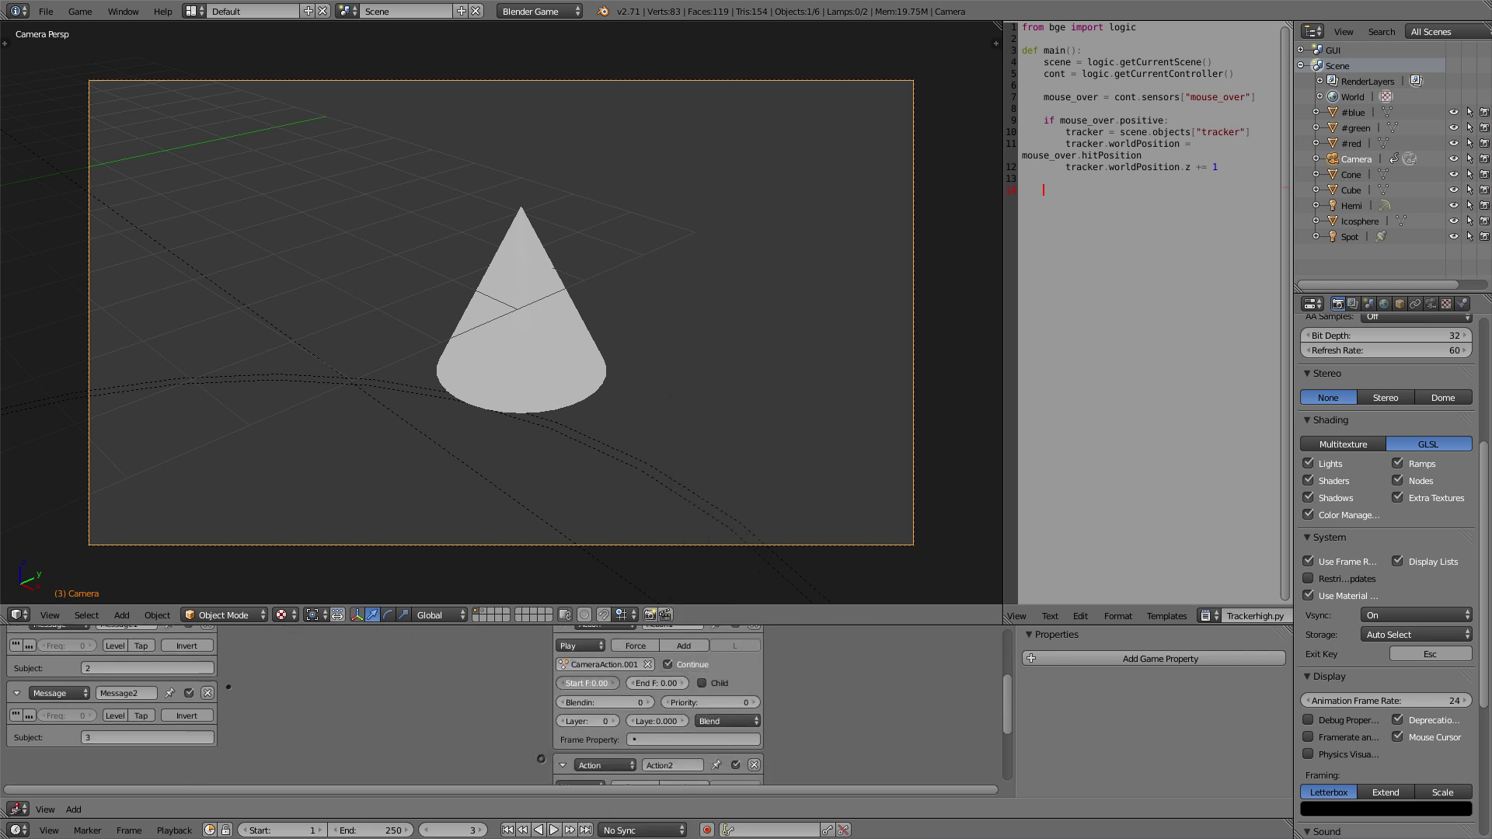
# Set the last Action actuator to CameraAction.001 with start frame 3
pyautogui.scroll(-4, 618, 739)
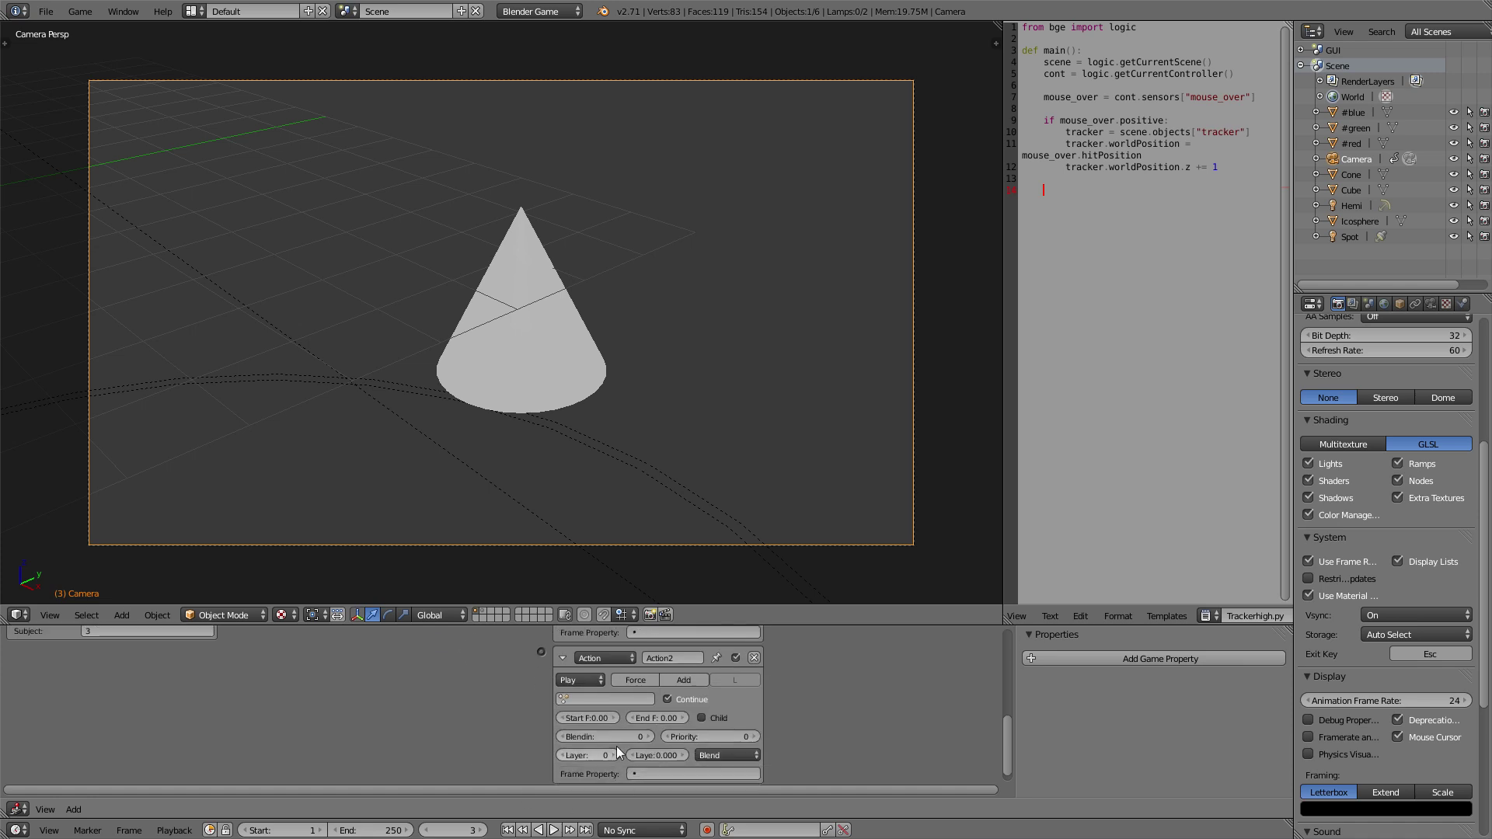
pyautogui.click(583, 692)
pyautogui.click(591, 575)
pyautogui.click(592, 711)
pyautogui.write('3')
pyautogui.press('Return')
# Link the subject 2 and subject 3 Message sensors to their matching Action actuators
pyautogui.scroll(4, 373, 667)
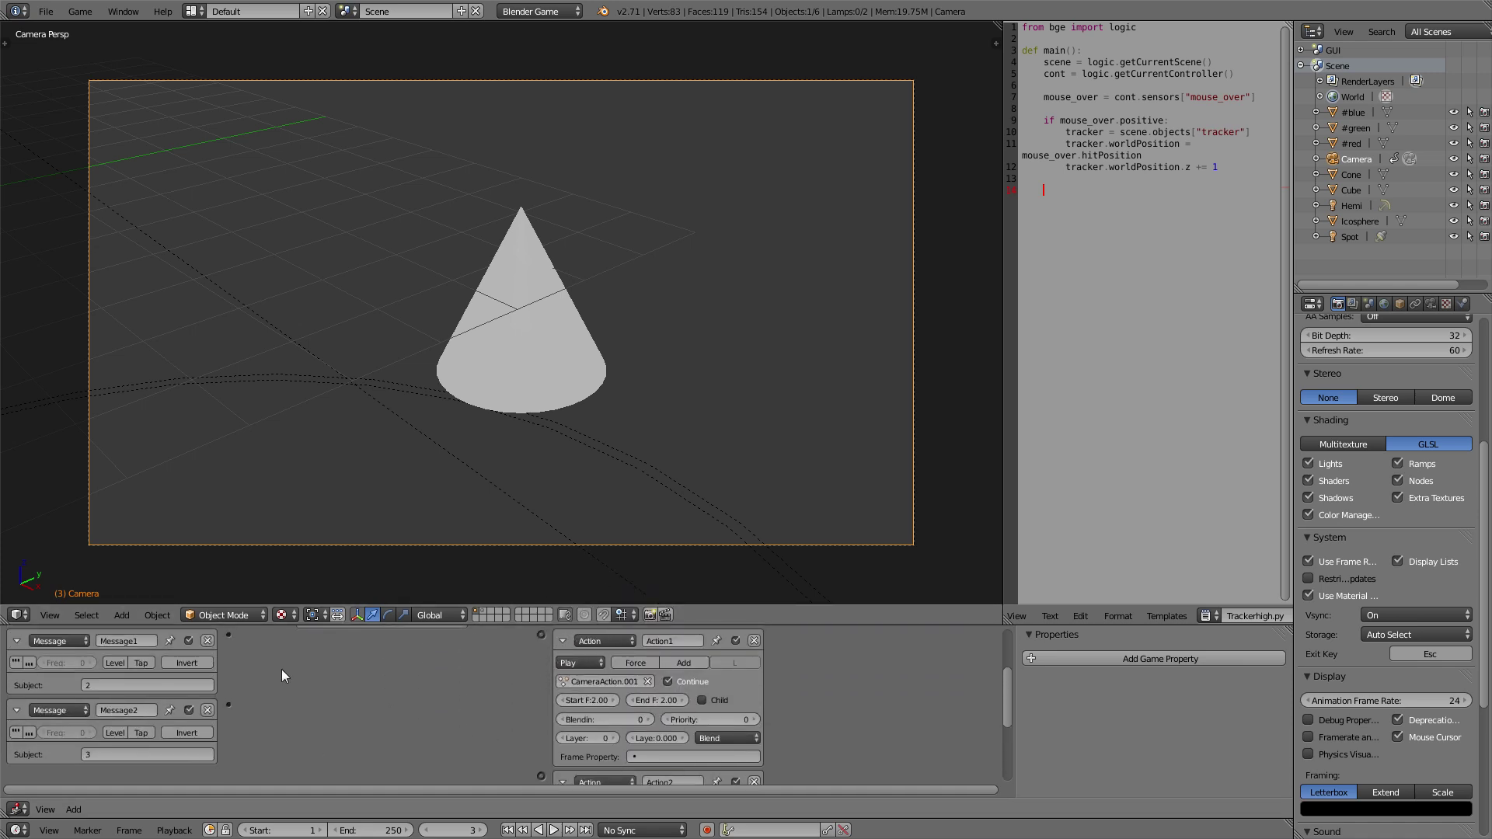
pyautogui.scroll(2, 282, 669)
pyautogui.moveTo(230, 682); pyautogui.dragTo(541, 682)
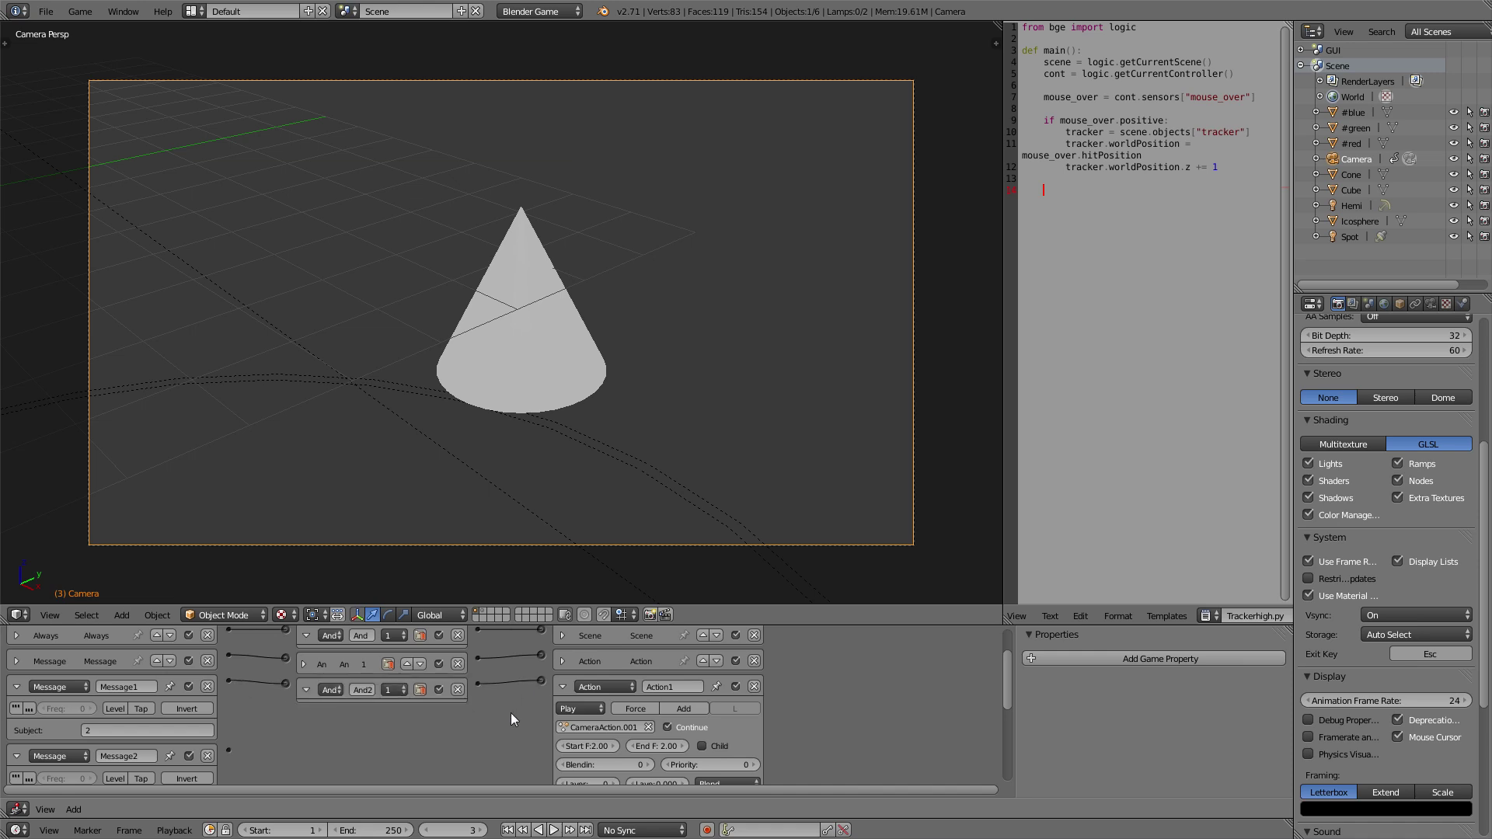
pyautogui.scroll(-4, 513, 719)
pyautogui.moveTo(227, 653); pyautogui.dragTo(544, 724)
# Run the game and test switching the camera between the cube, icosphere and cone views with the three overlay buttons
pyautogui.press('Home')
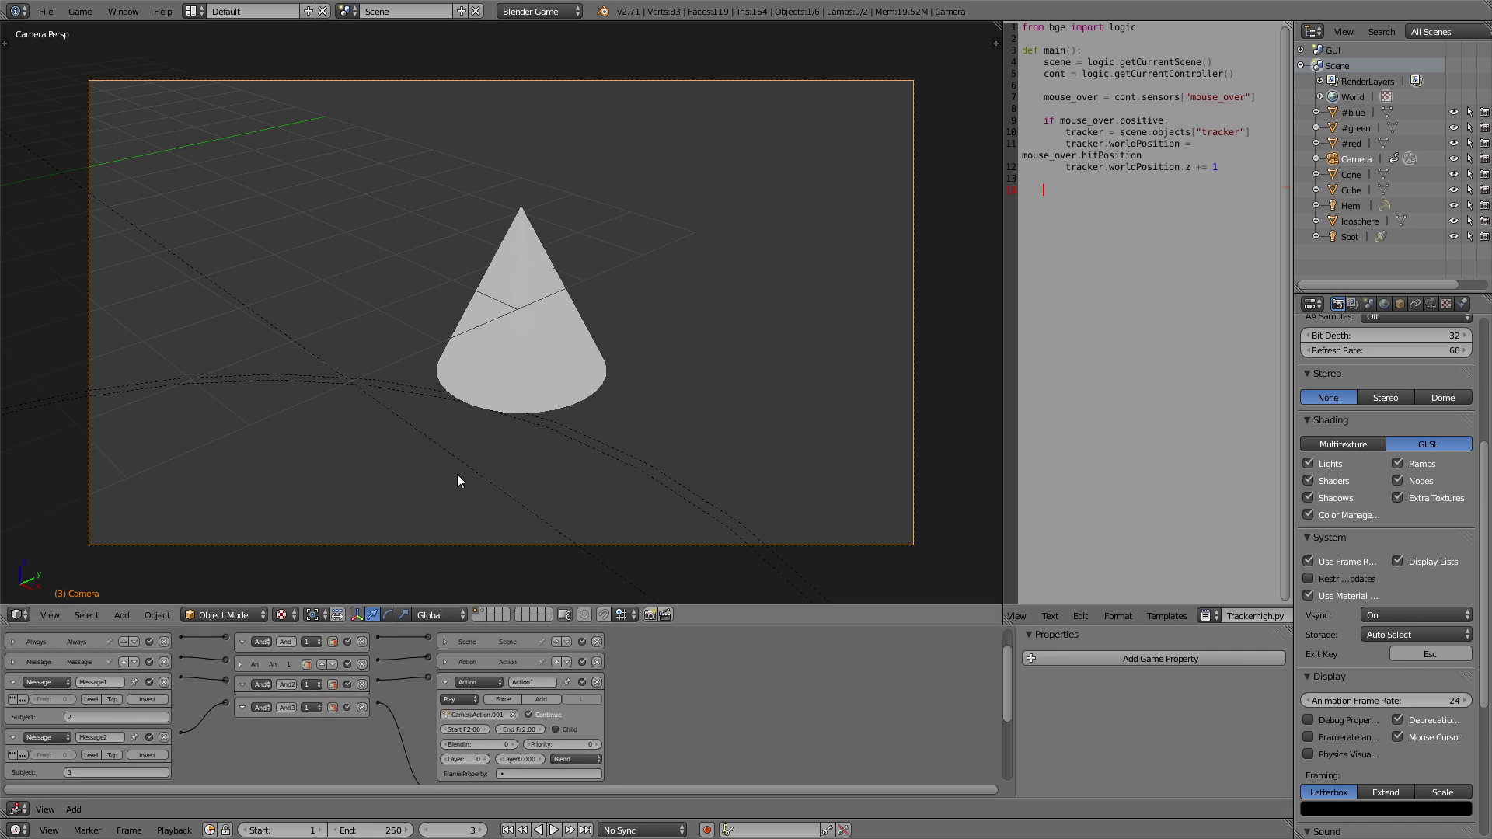
pyautogui.press('p')
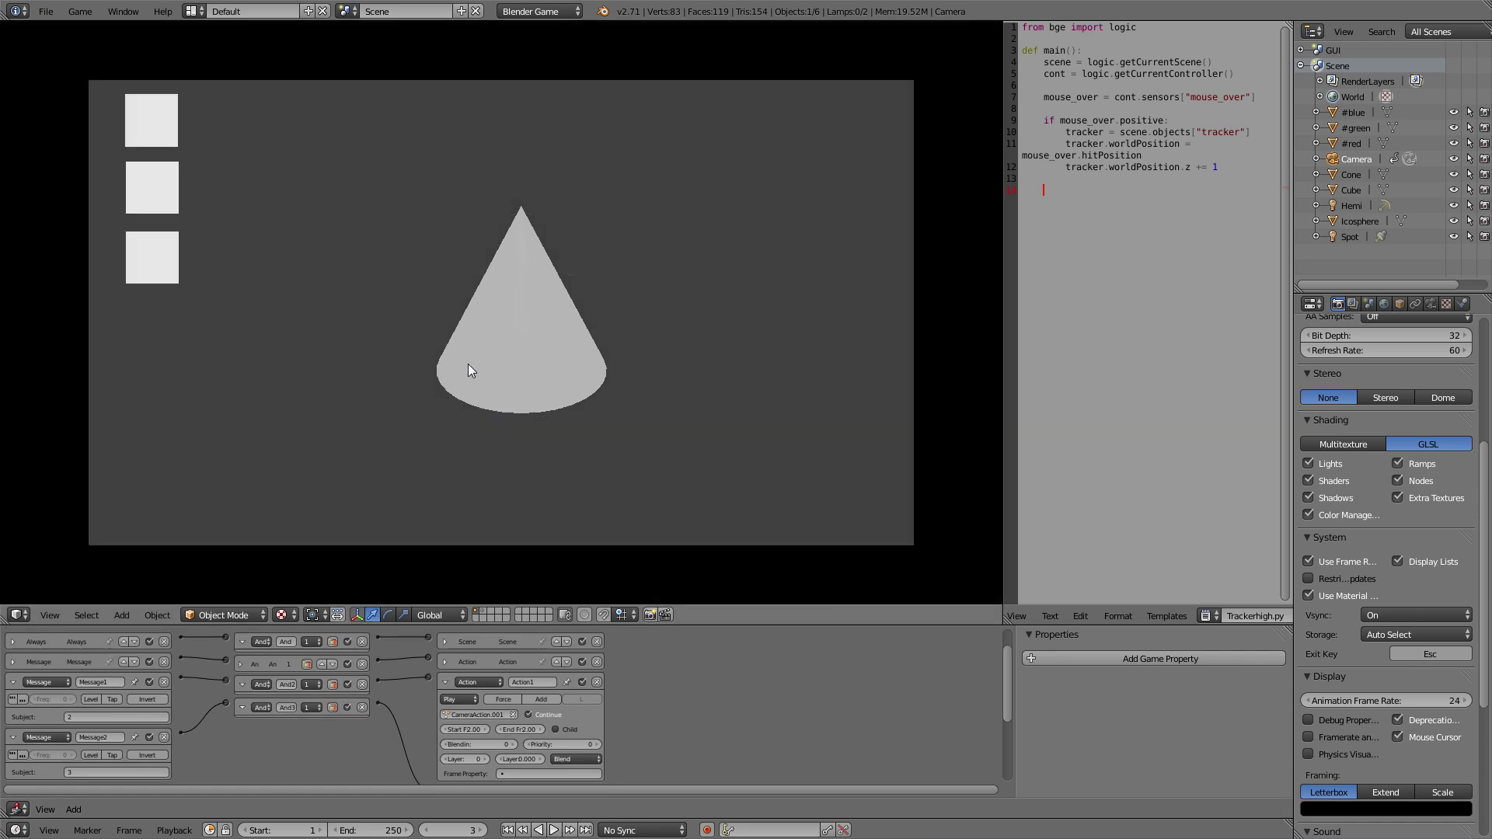
pyautogui.click(146, 126)
pyautogui.click(162, 186)
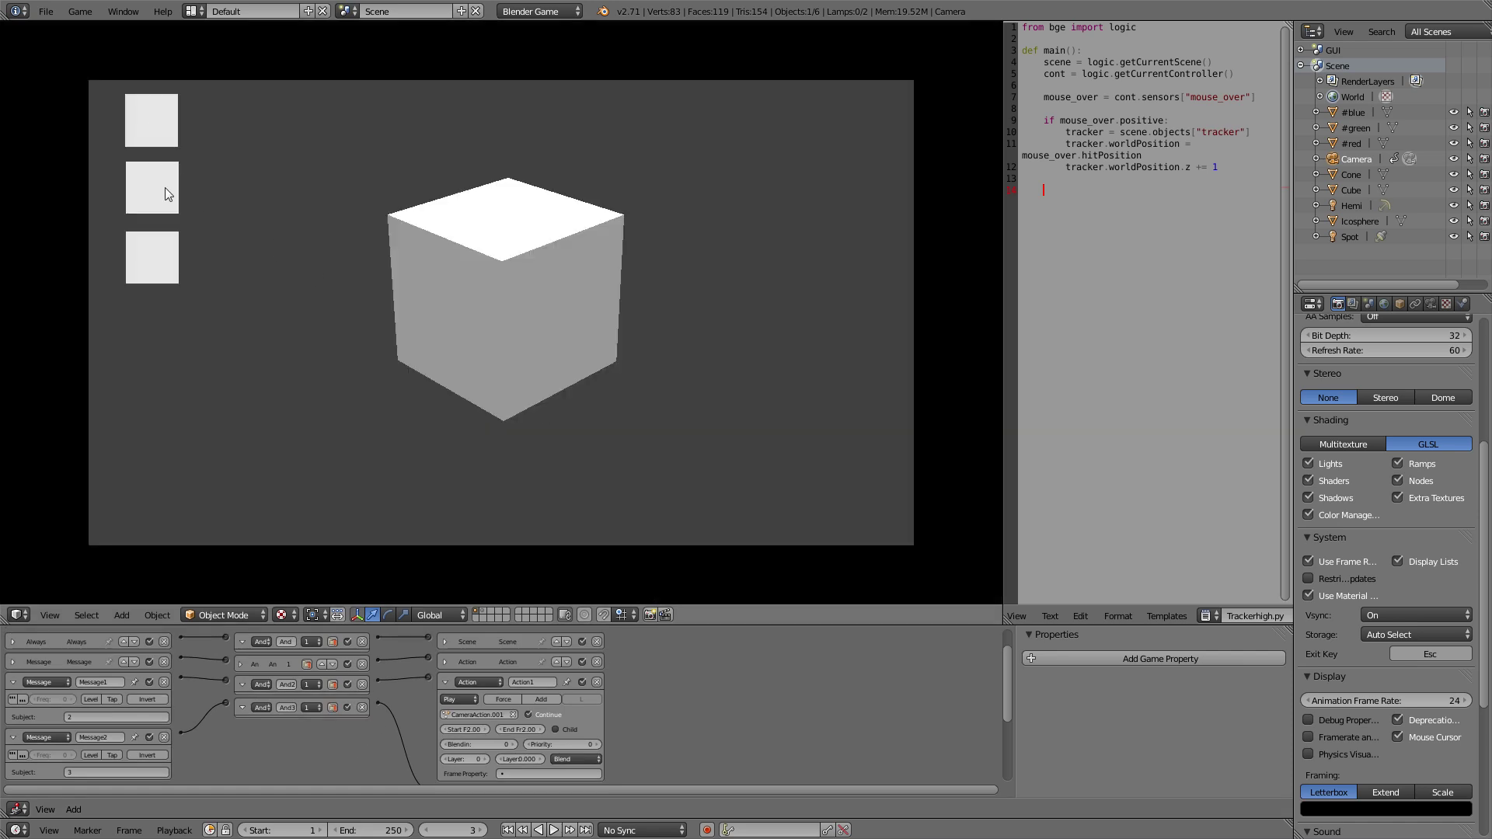
pyautogui.click(162, 247)
pyautogui.click(157, 136)
pyautogui.click(161, 199)
pyautogui.click(165, 264)
pyautogui.click(168, 130)
pyautogui.click(162, 188)
pyautogui.click(157, 266)
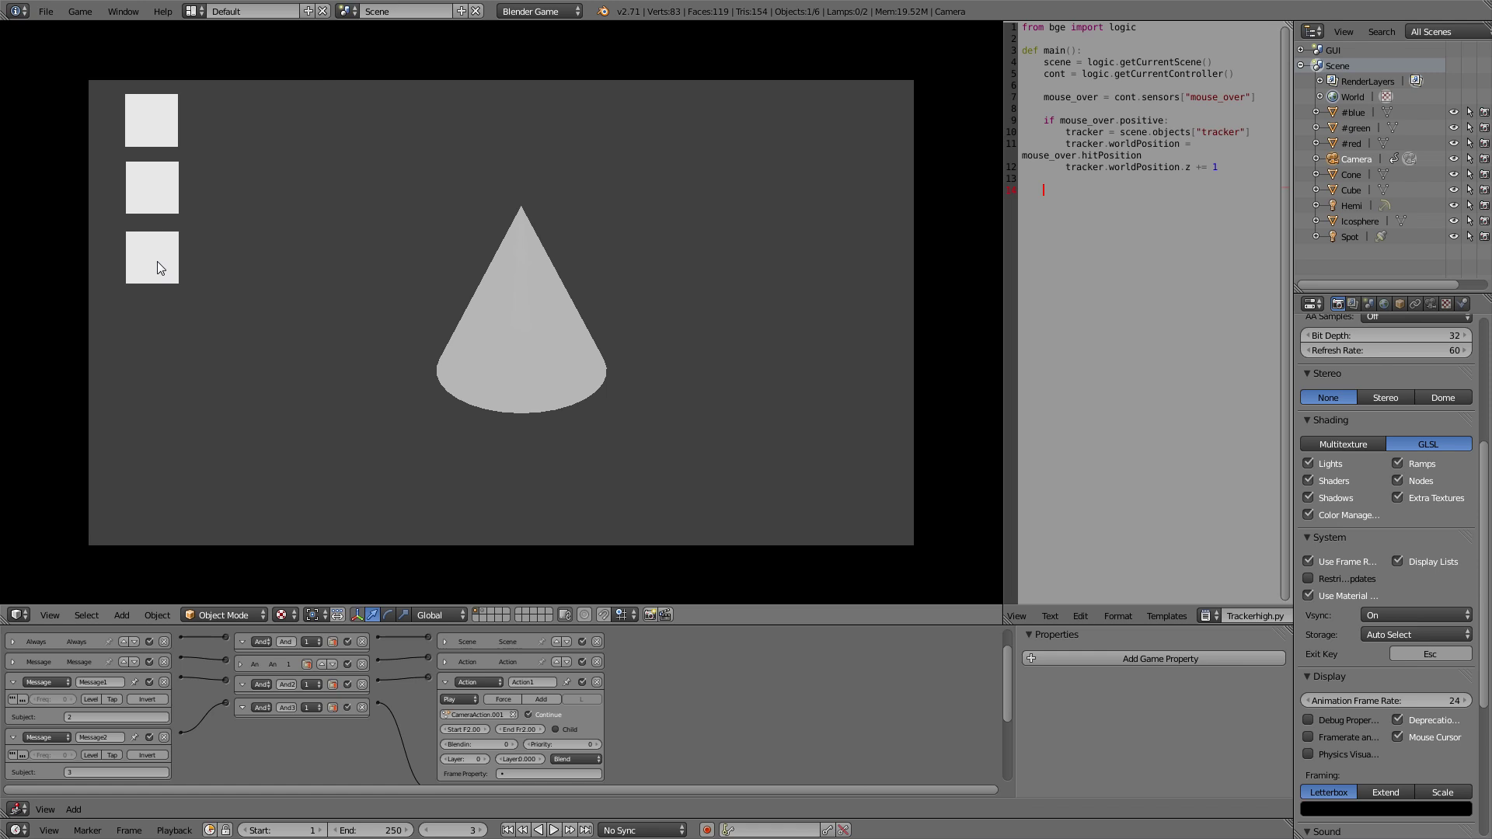
pyautogui.click(165, 182)
pyautogui.click(161, 128)
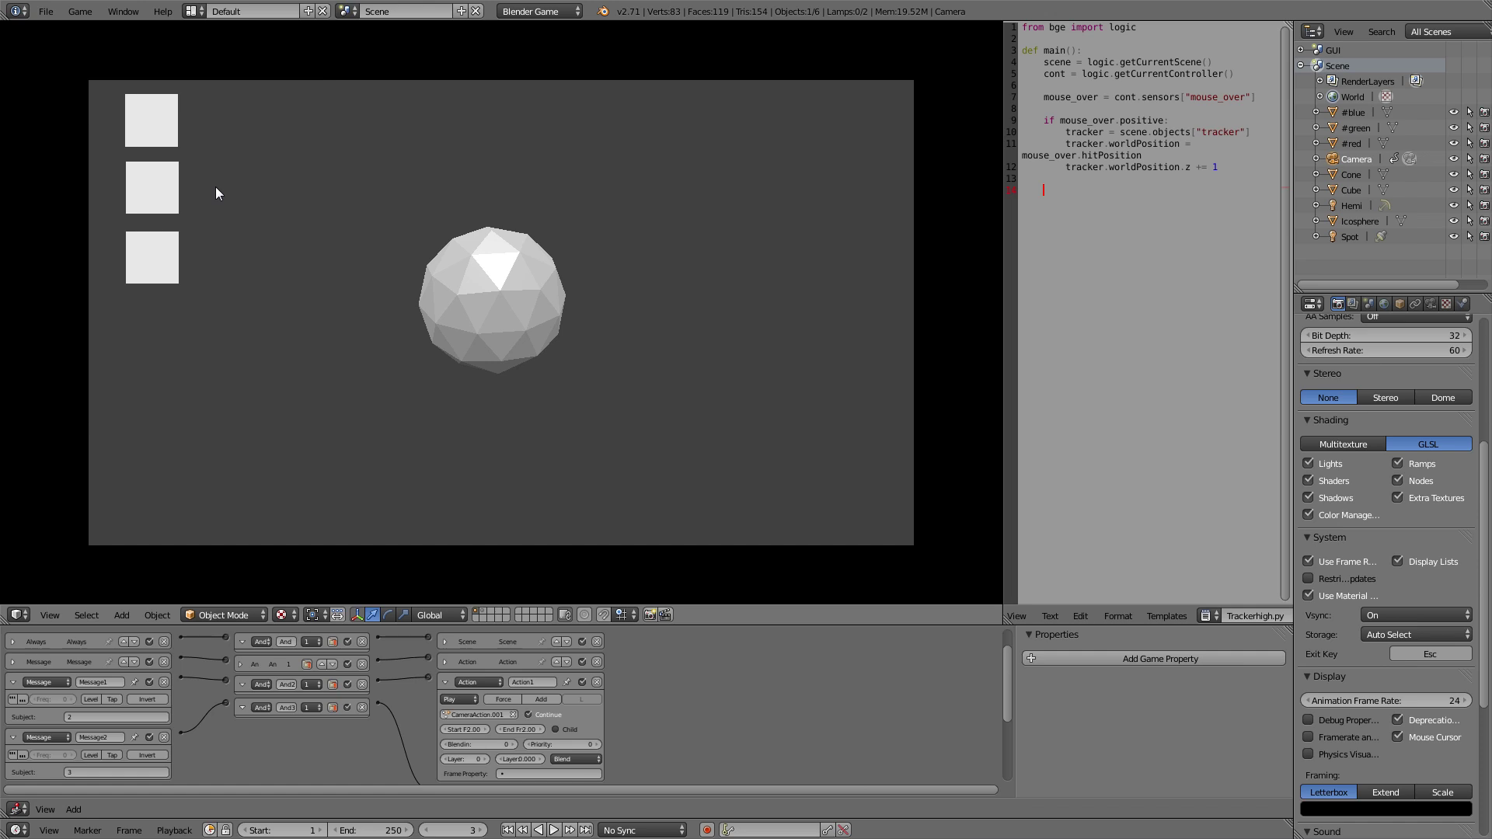
pyautogui.click(152, 191)
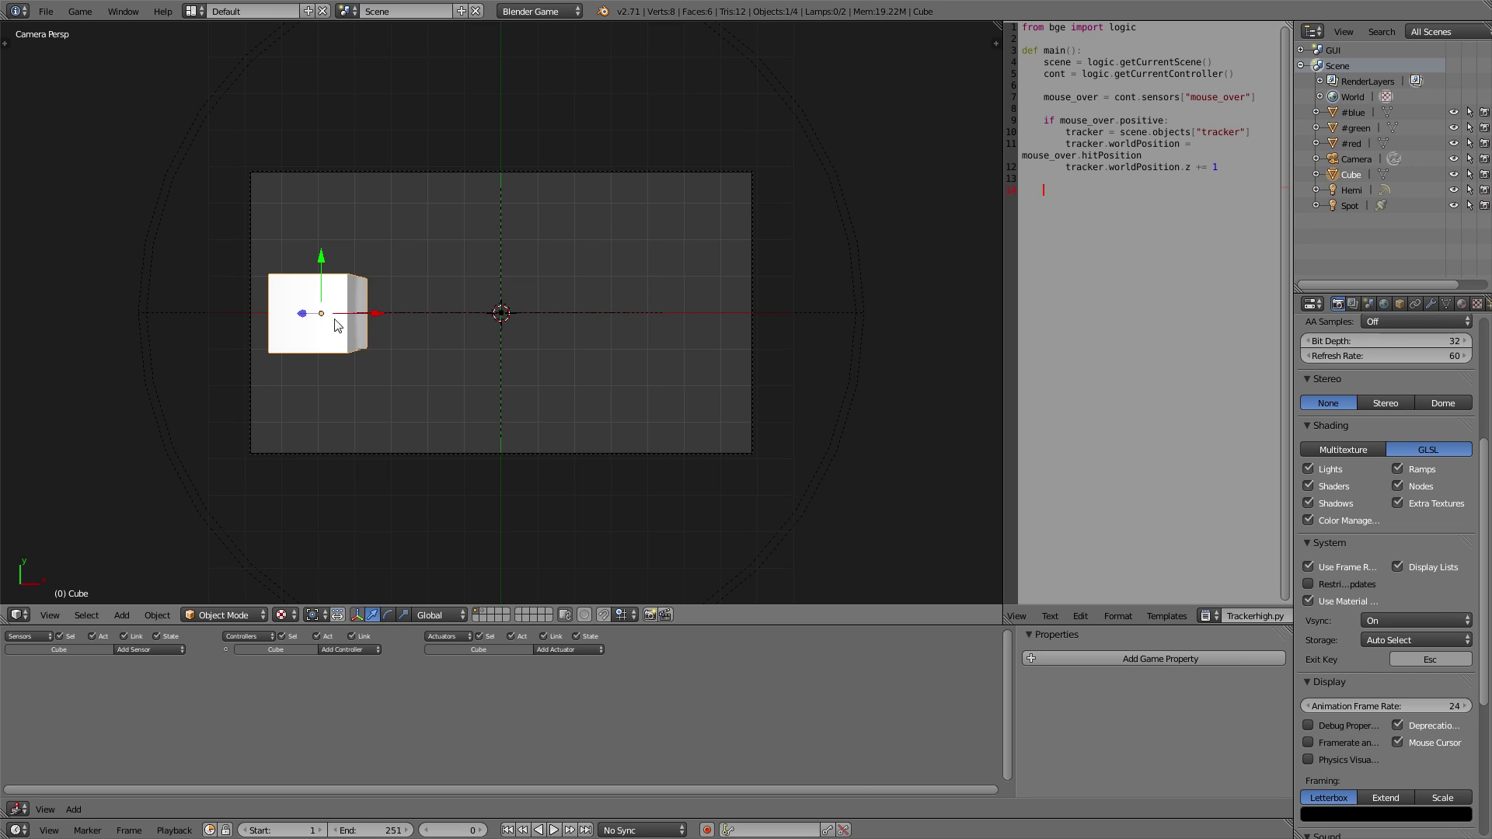
# In the GUI scene, add a Message actuator to the button plane with Cube as the recipient
pyautogui.click(345, 11)
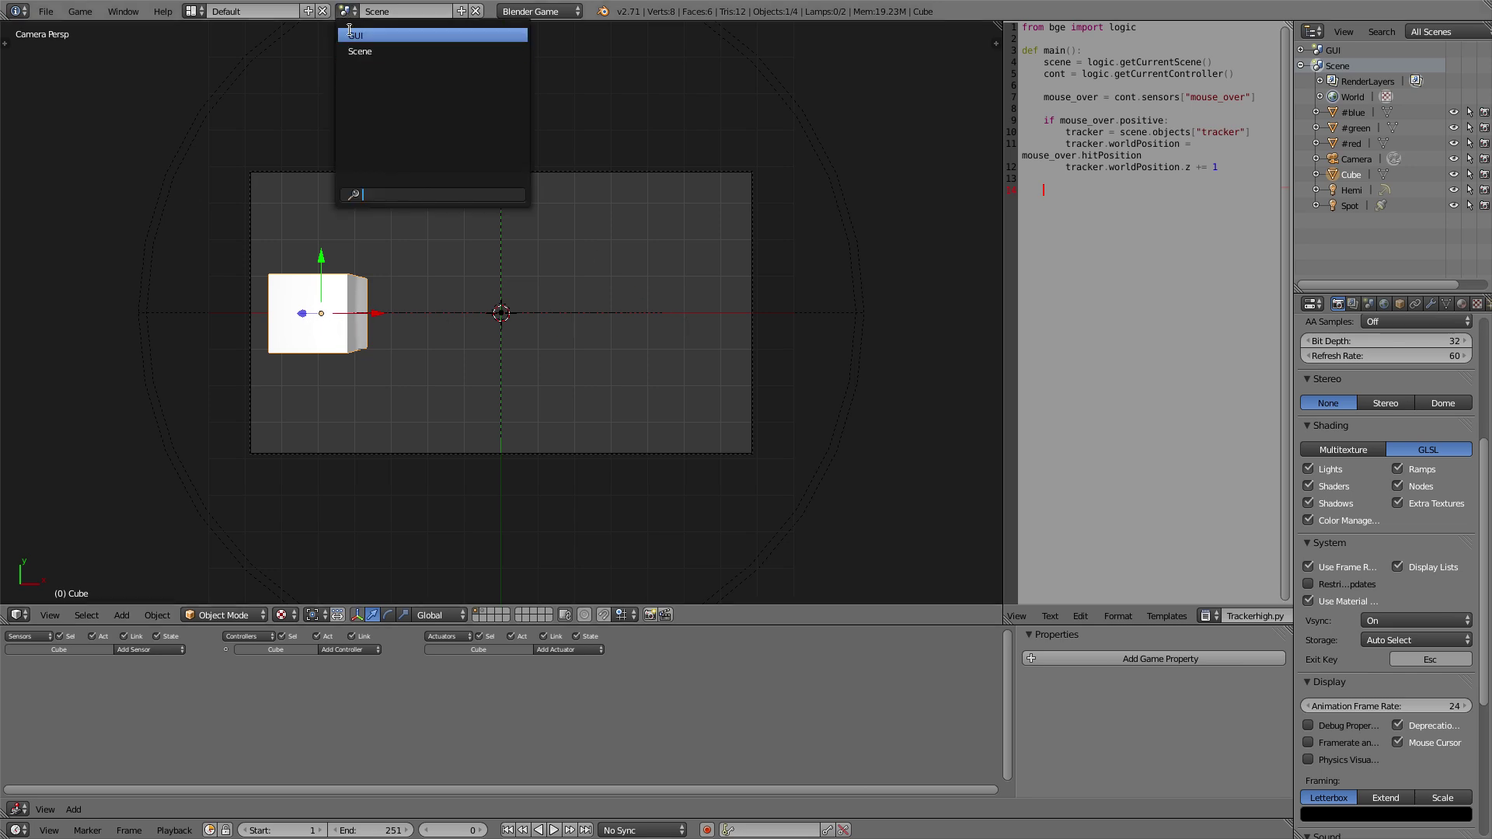
pyautogui.click(365, 35)
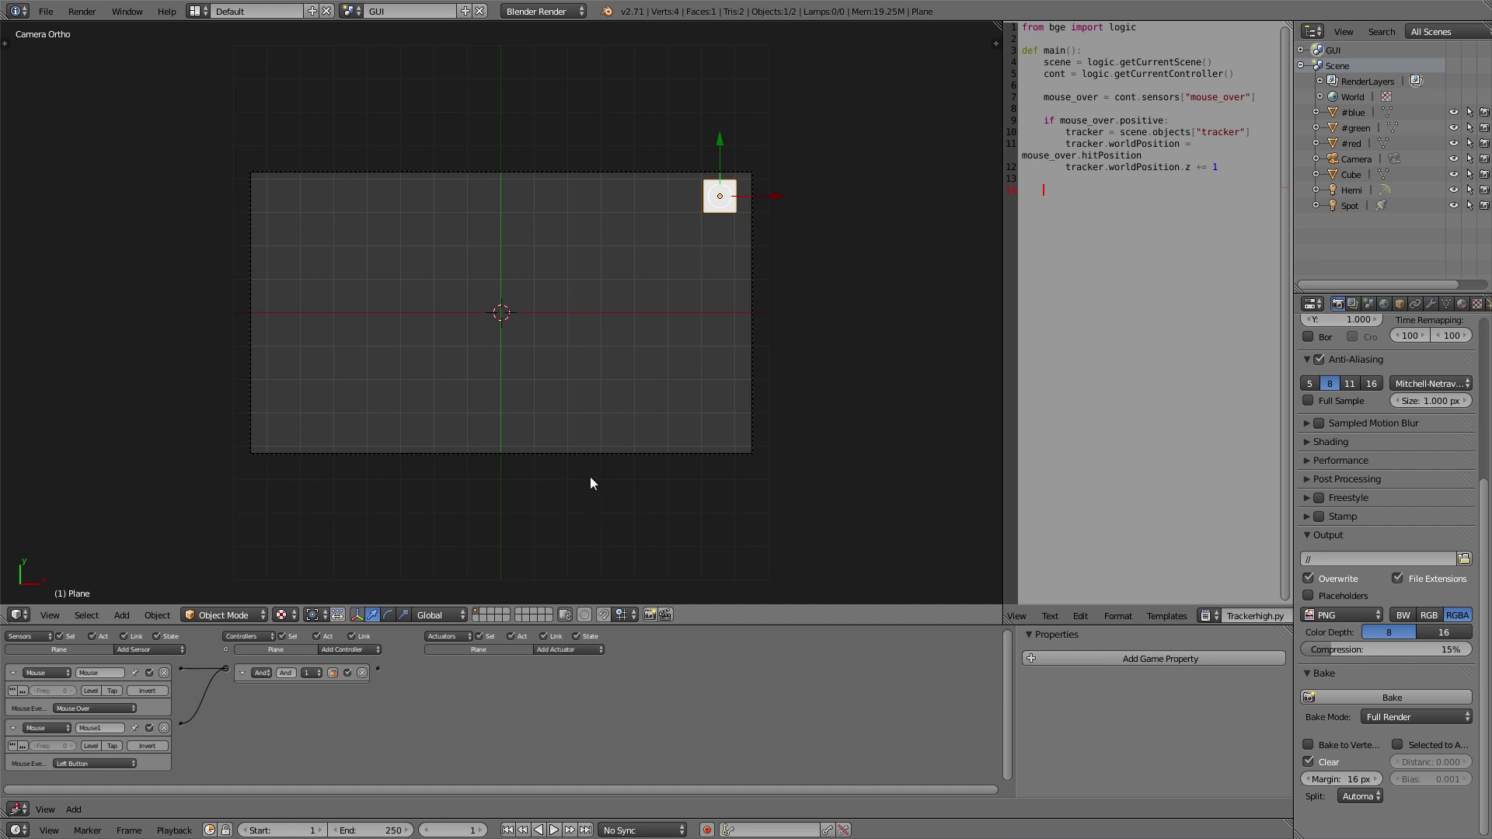
pyautogui.scroll(1, 619, 665)
pyautogui.click(627, 651)
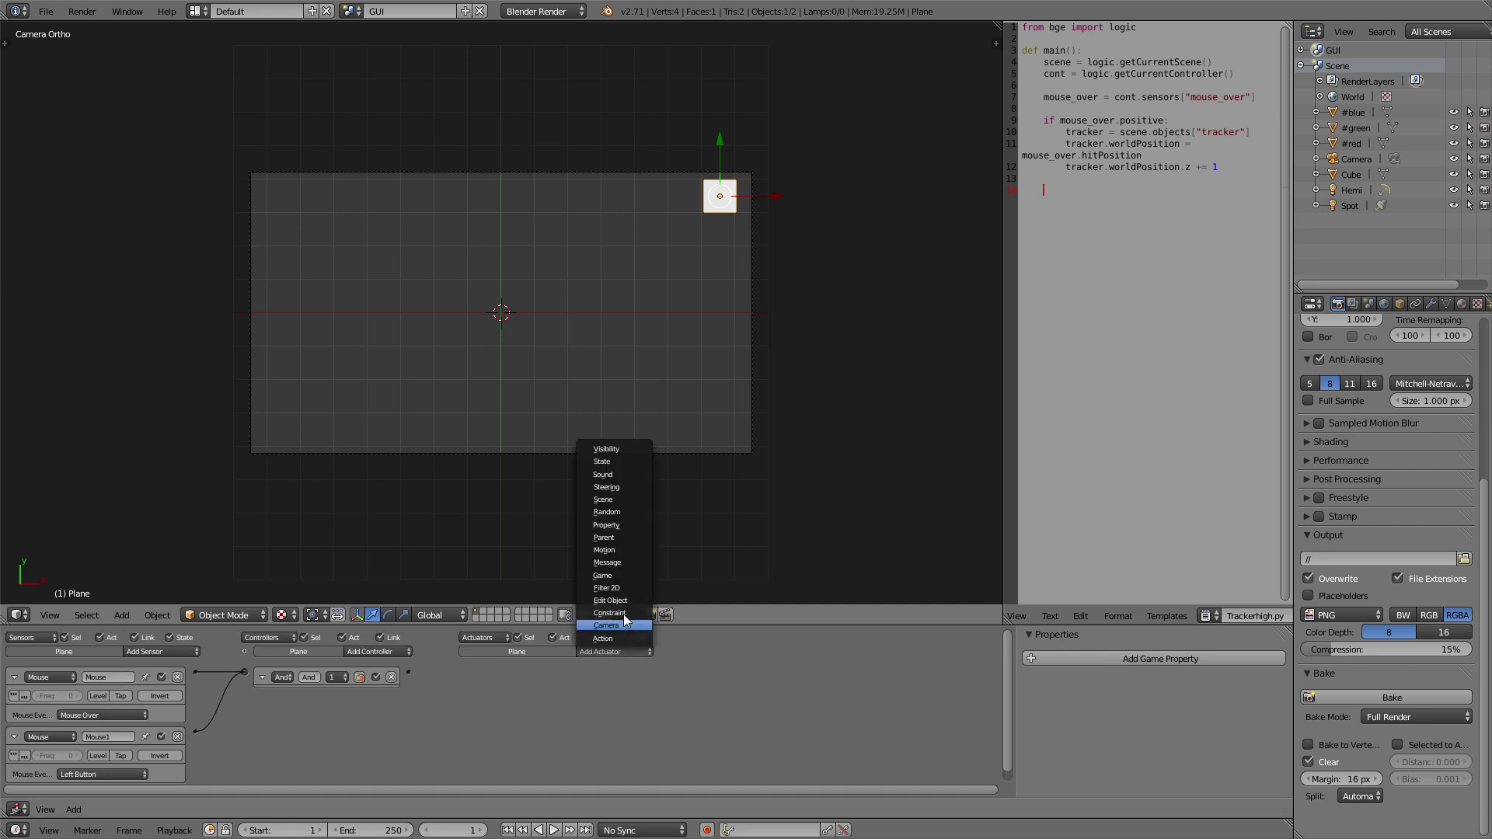
pyautogui.click(608, 563)
pyautogui.click(575, 696)
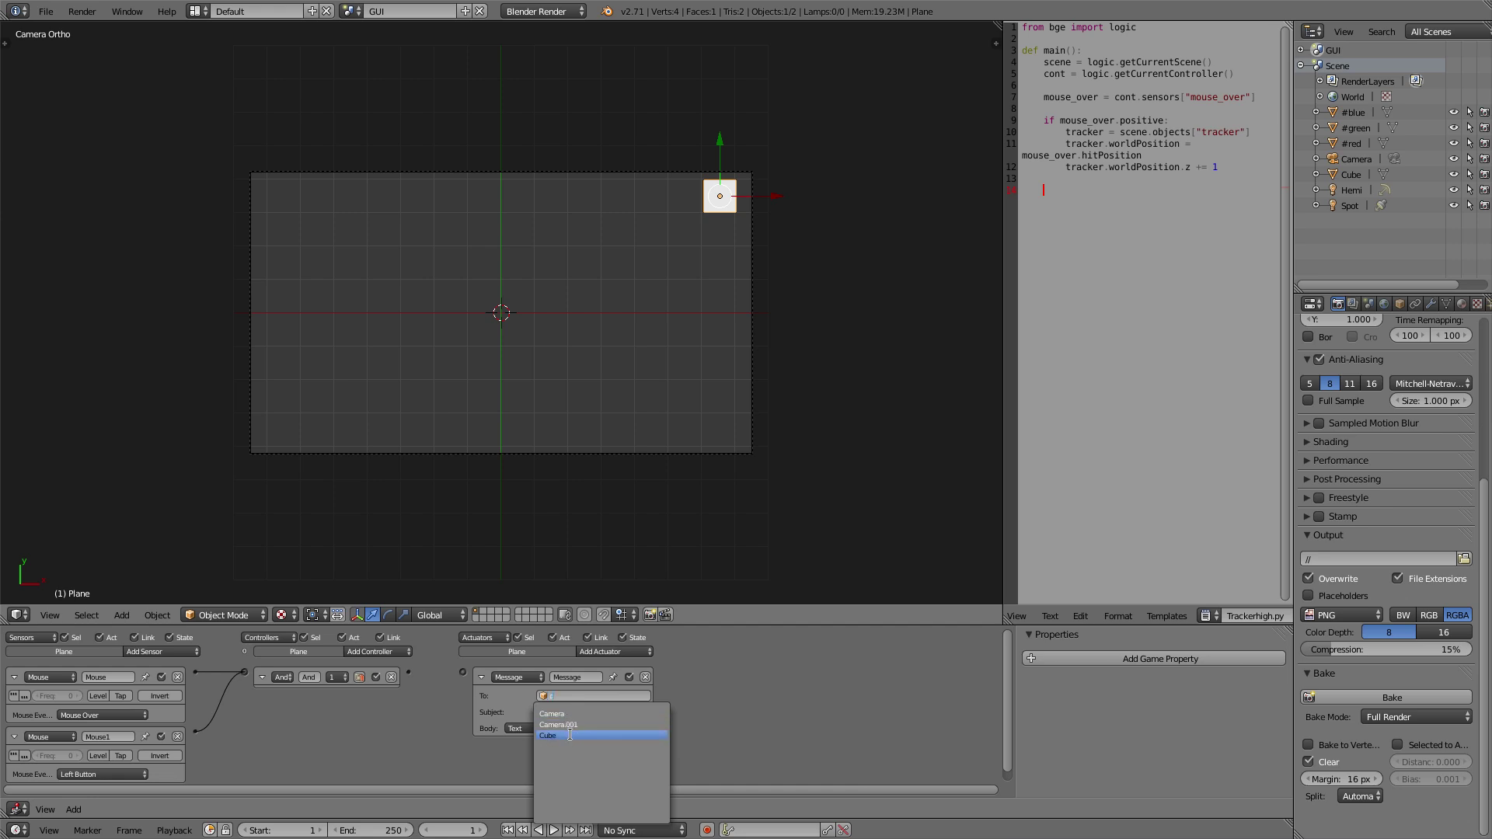
pyautogui.click(568, 768)
# Set the plane's message subject to go and link its And controller to the Message actuator
pyautogui.click(573, 712)
pyautogui.write('go')
pyautogui.press('Return')
pyautogui.moveTo(470, 675); pyautogui.dragTo(468, 674)
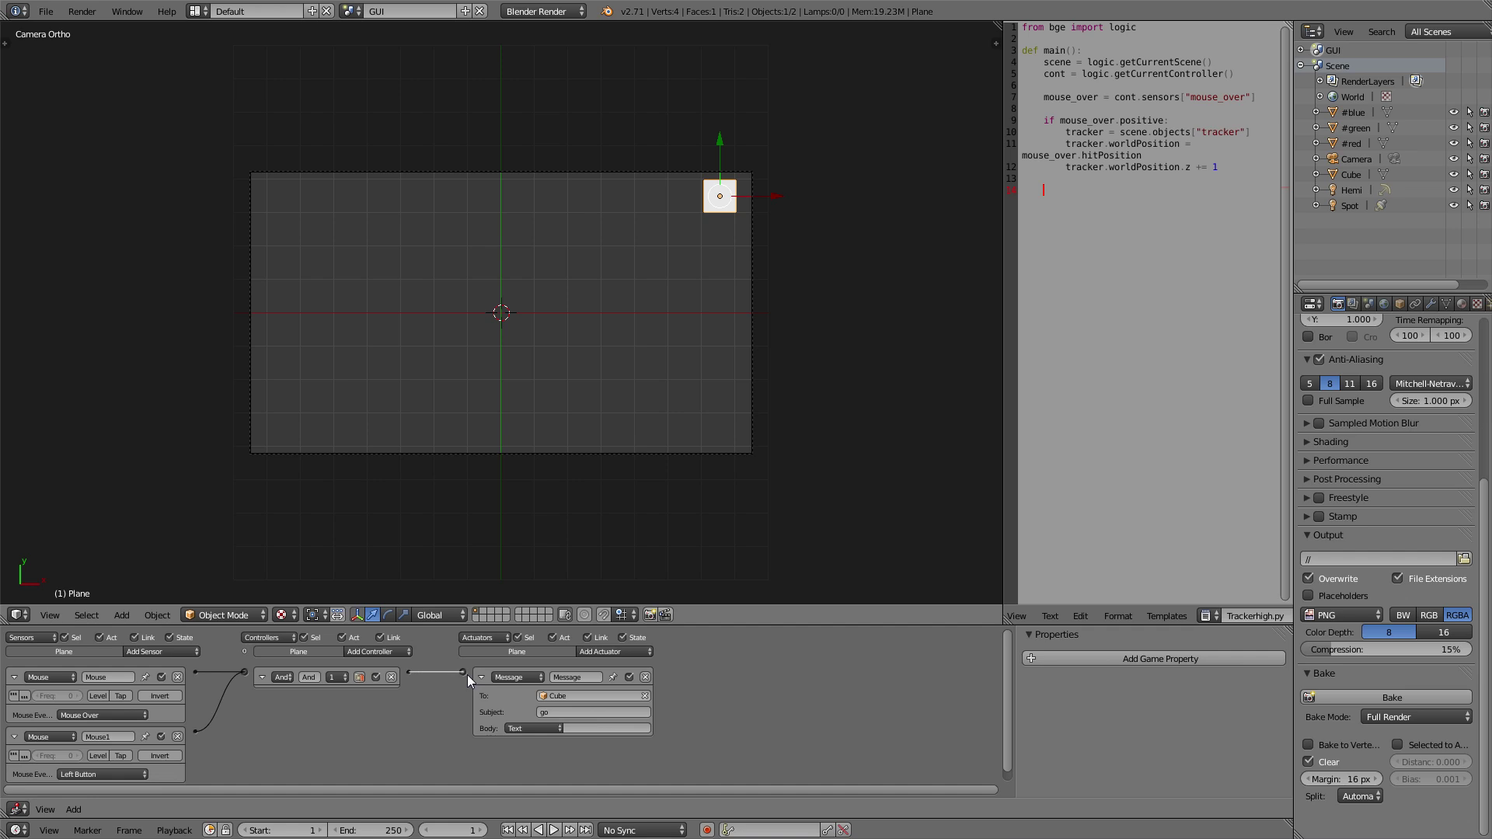
# In the main Scene, add a Message sensor to the cube with the subject go
pyautogui.click(350, 11)
pyautogui.click(364, 51)
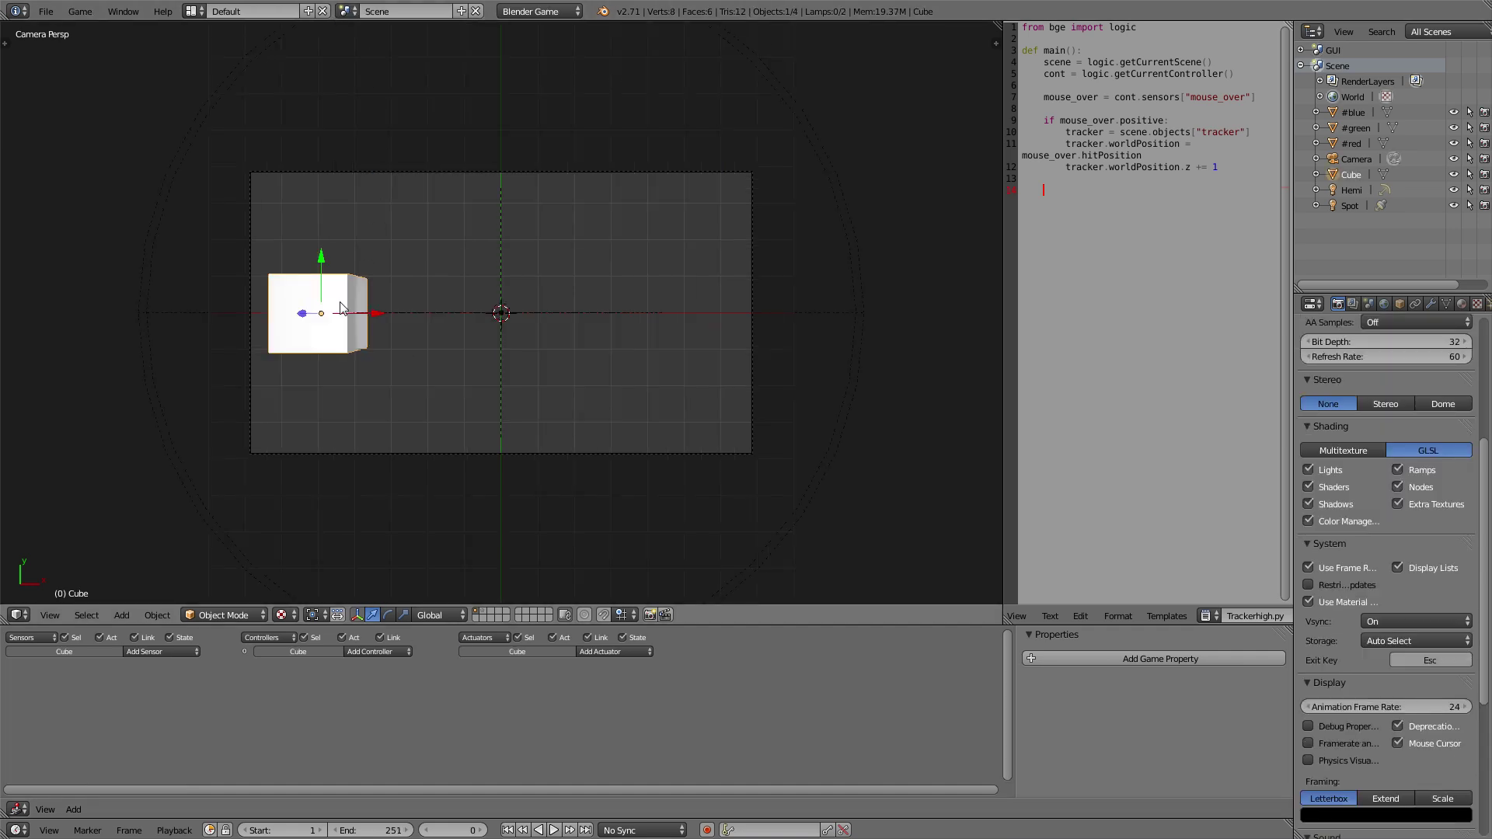
pyautogui.click(190, 652)
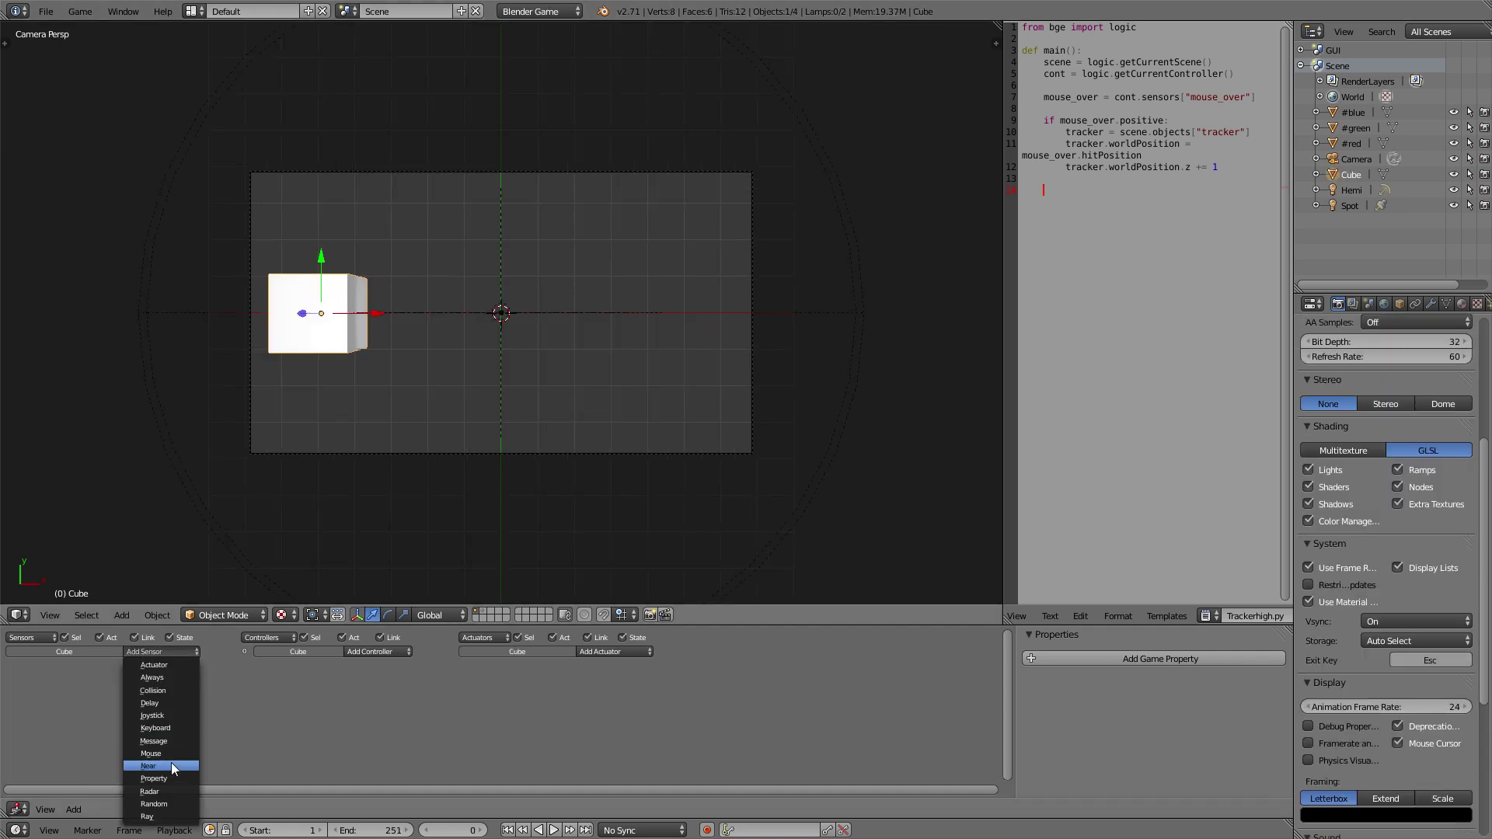
pyautogui.click(129, 741)
pyautogui.click(115, 715)
pyautogui.write('go')
pyautogui.press('Return')
# Add a Motion actuator to the cube with X location 0.1, link it to the Message sensor, and test-run the game
pyautogui.click(614, 652)
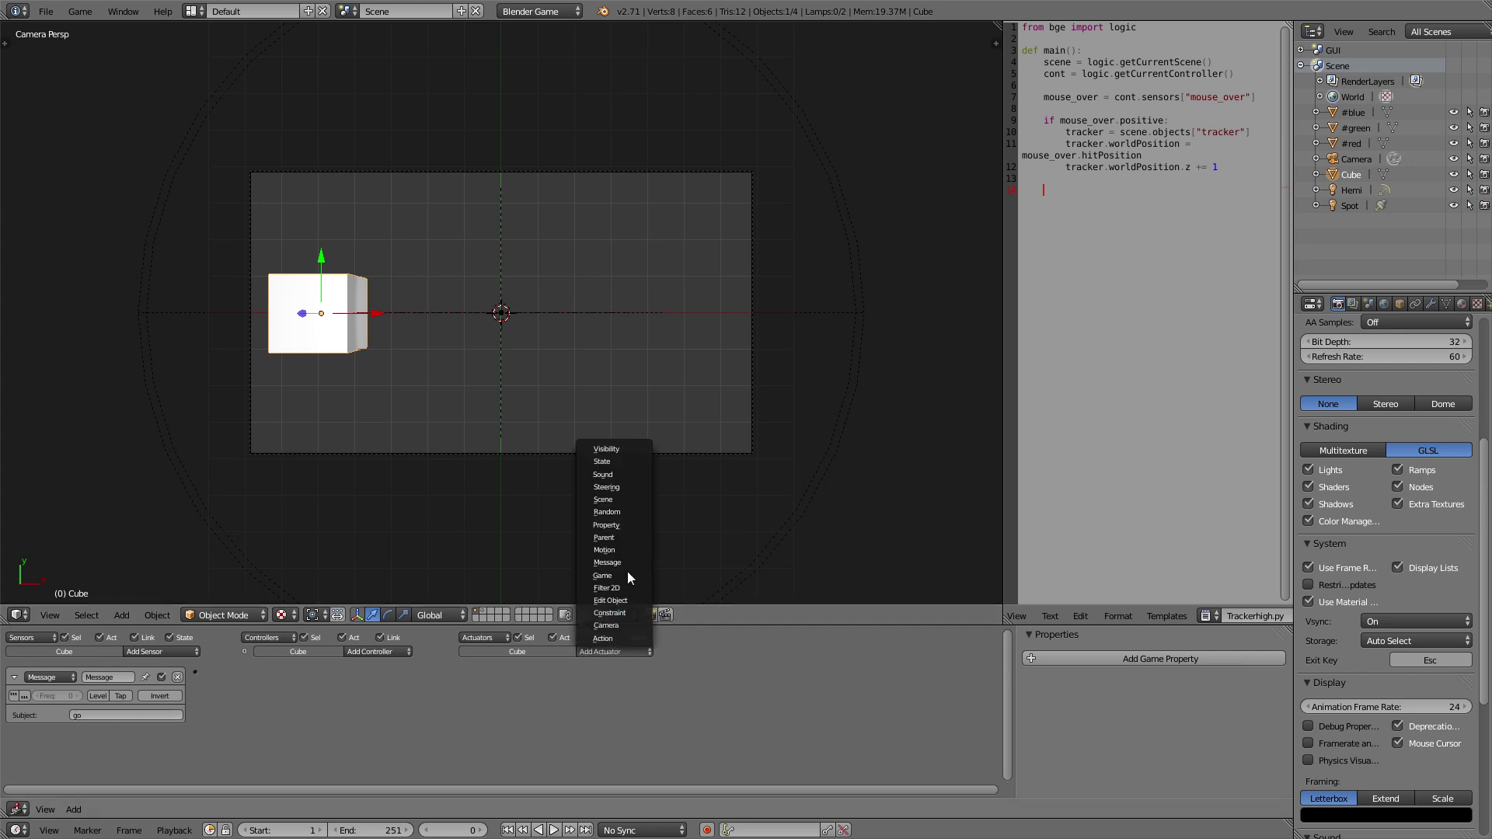
pyautogui.click(614, 549)
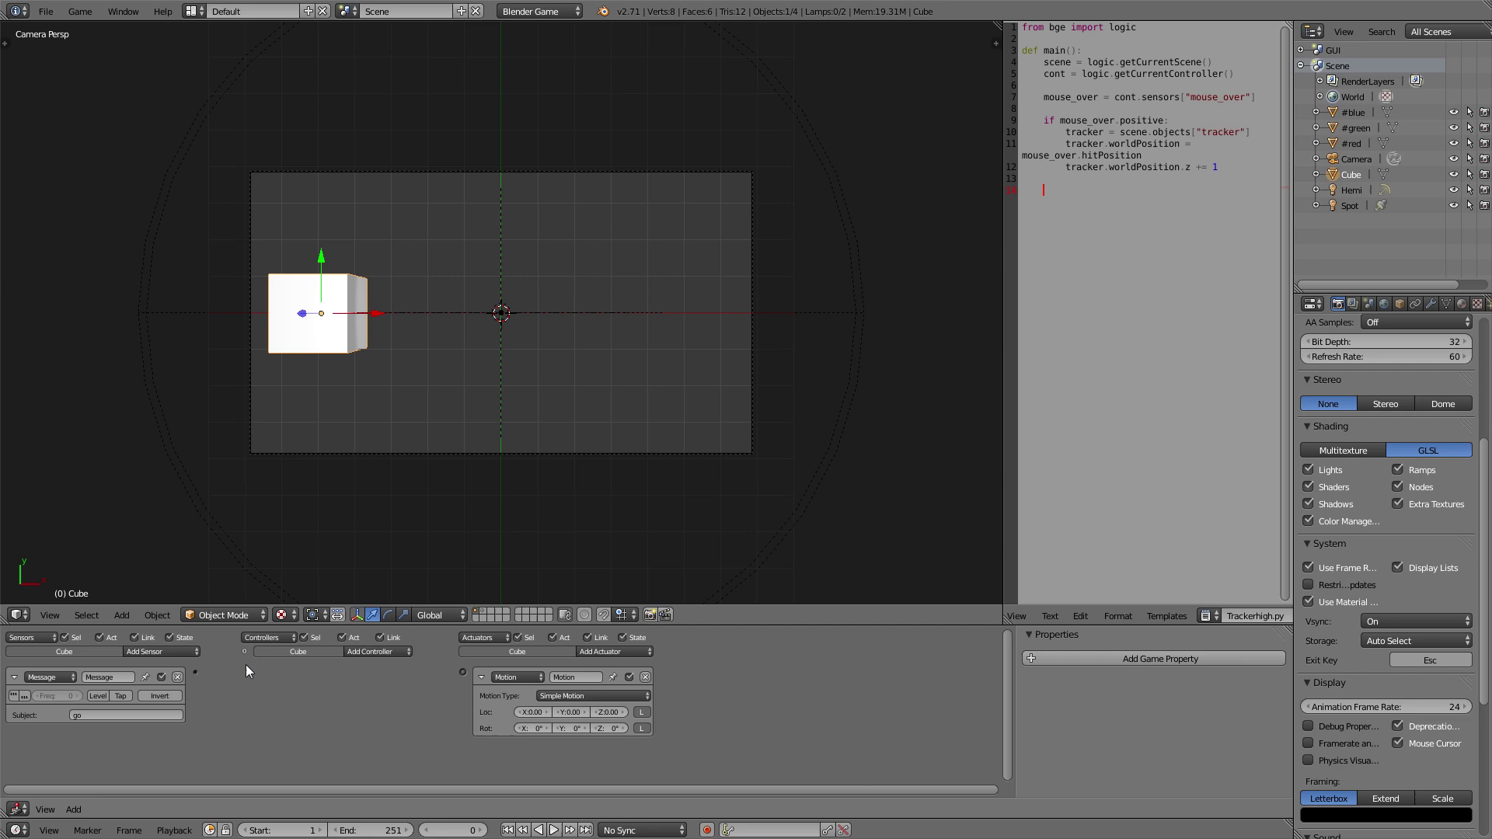
pyautogui.moveTo(201, 673); pyautogui.dragTo(465, 674)
pyautogui.click(524, 712)
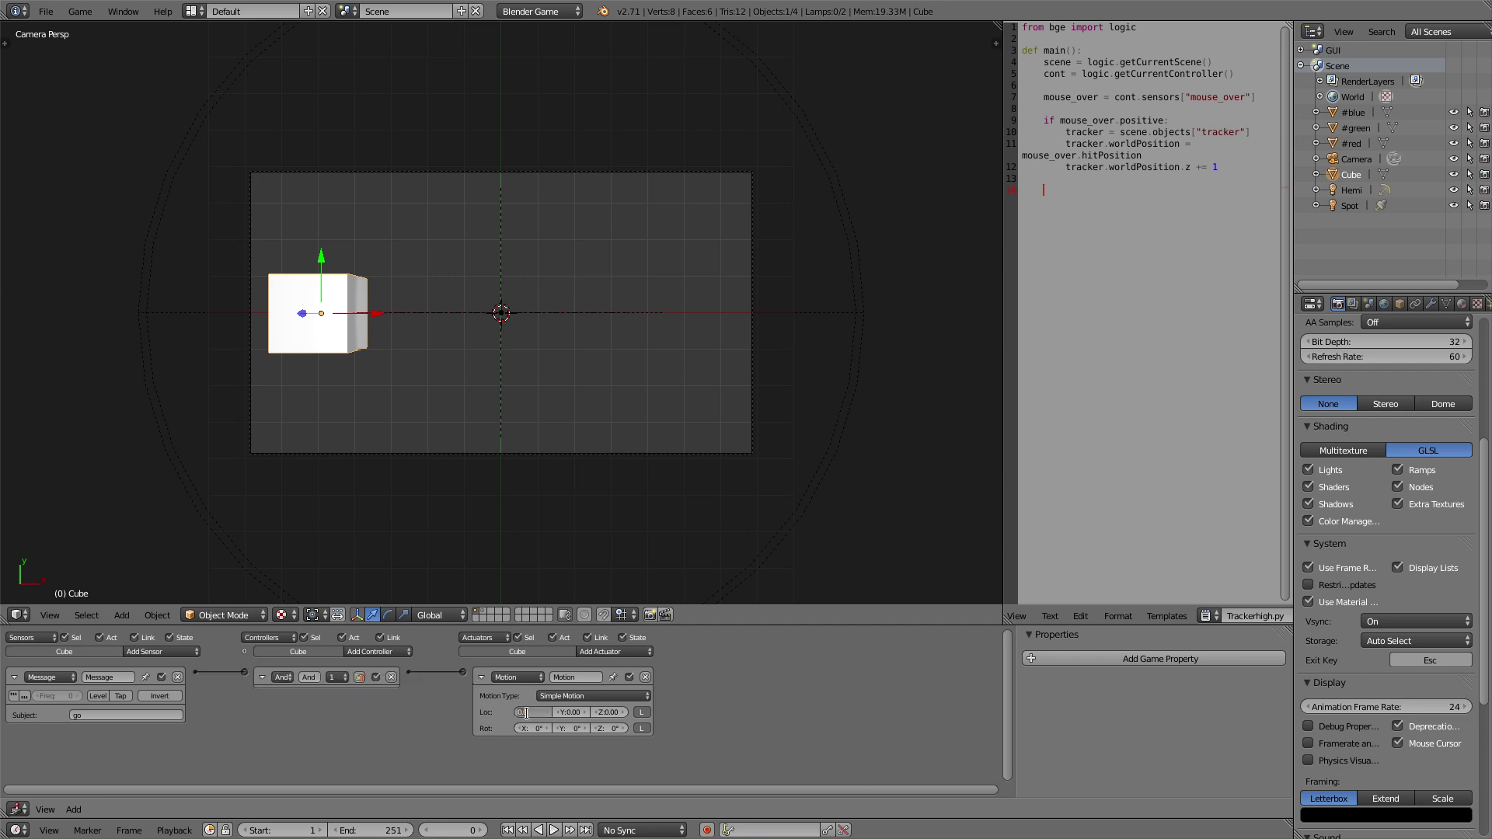
pyautogui.write('0.1')
pyautogui.press('Return')
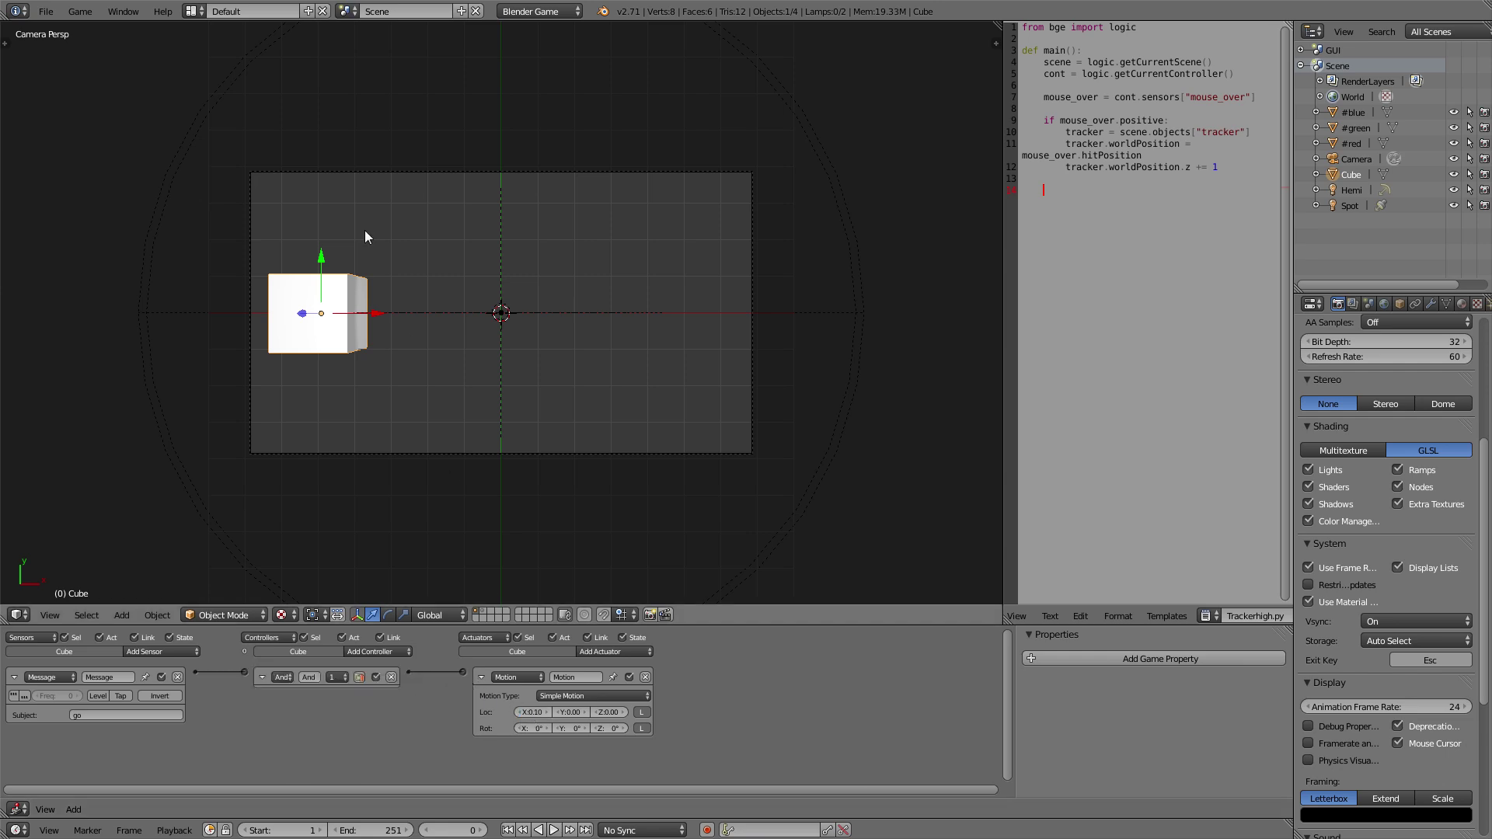
pyautogui.press('p')
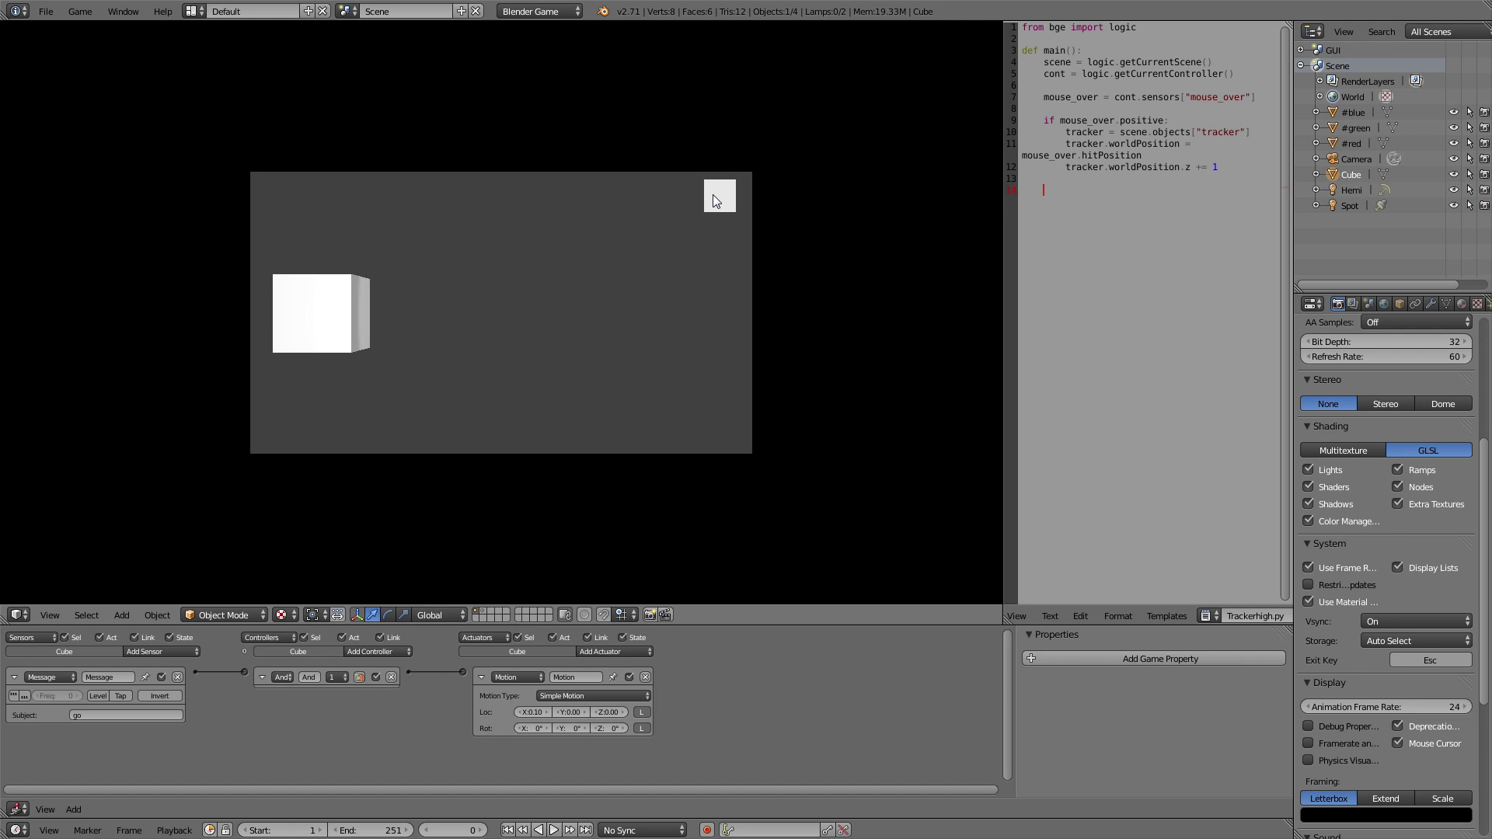
pyautogui.press('Escape')
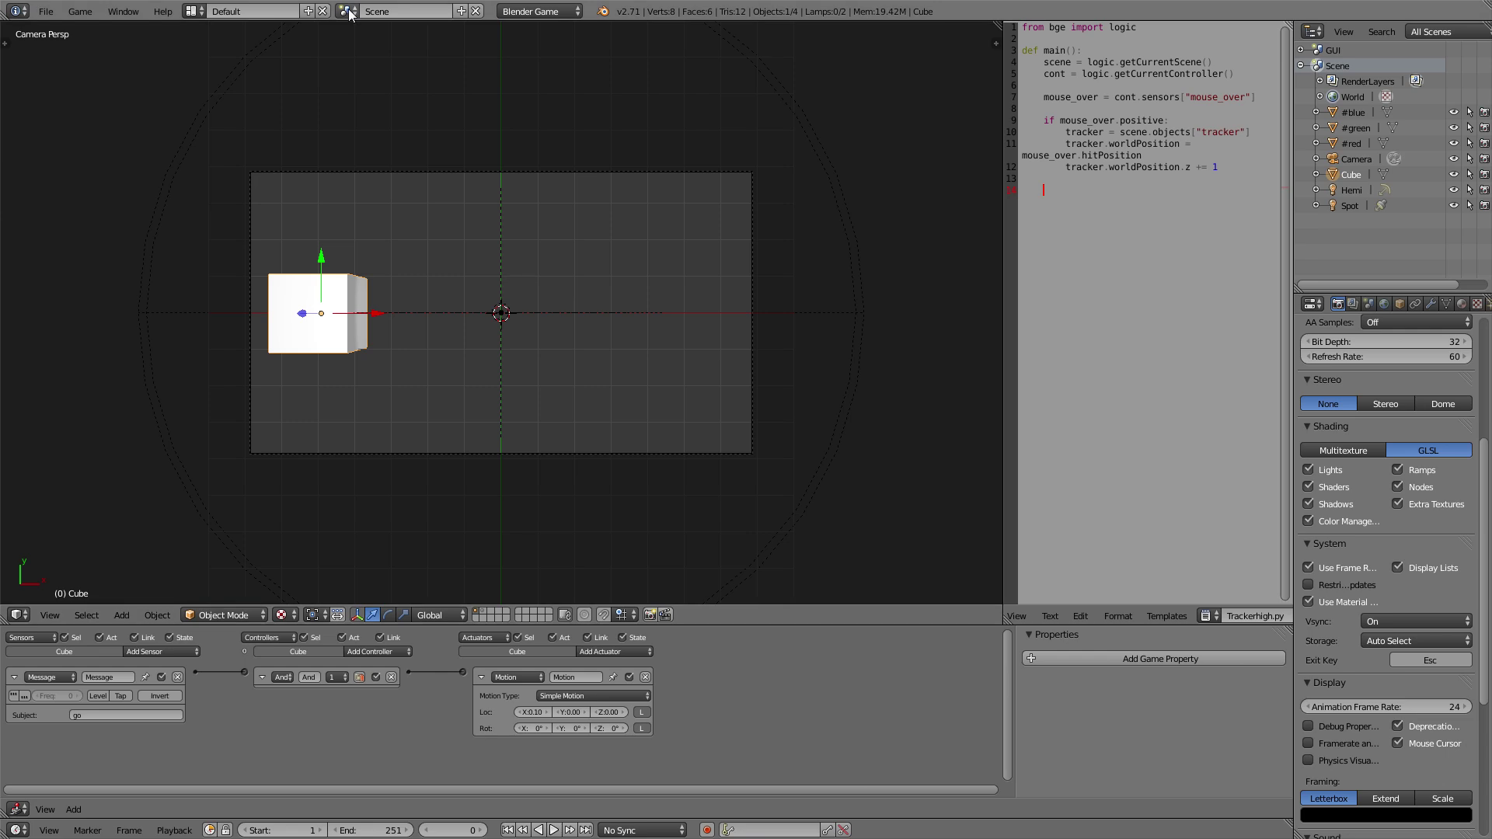
# Enable true-level pulse triggering on the left-button Mouse sensor of the GUI scene's plane
pyautogui.click(348, 12)
pyautogui.click(361, 39)
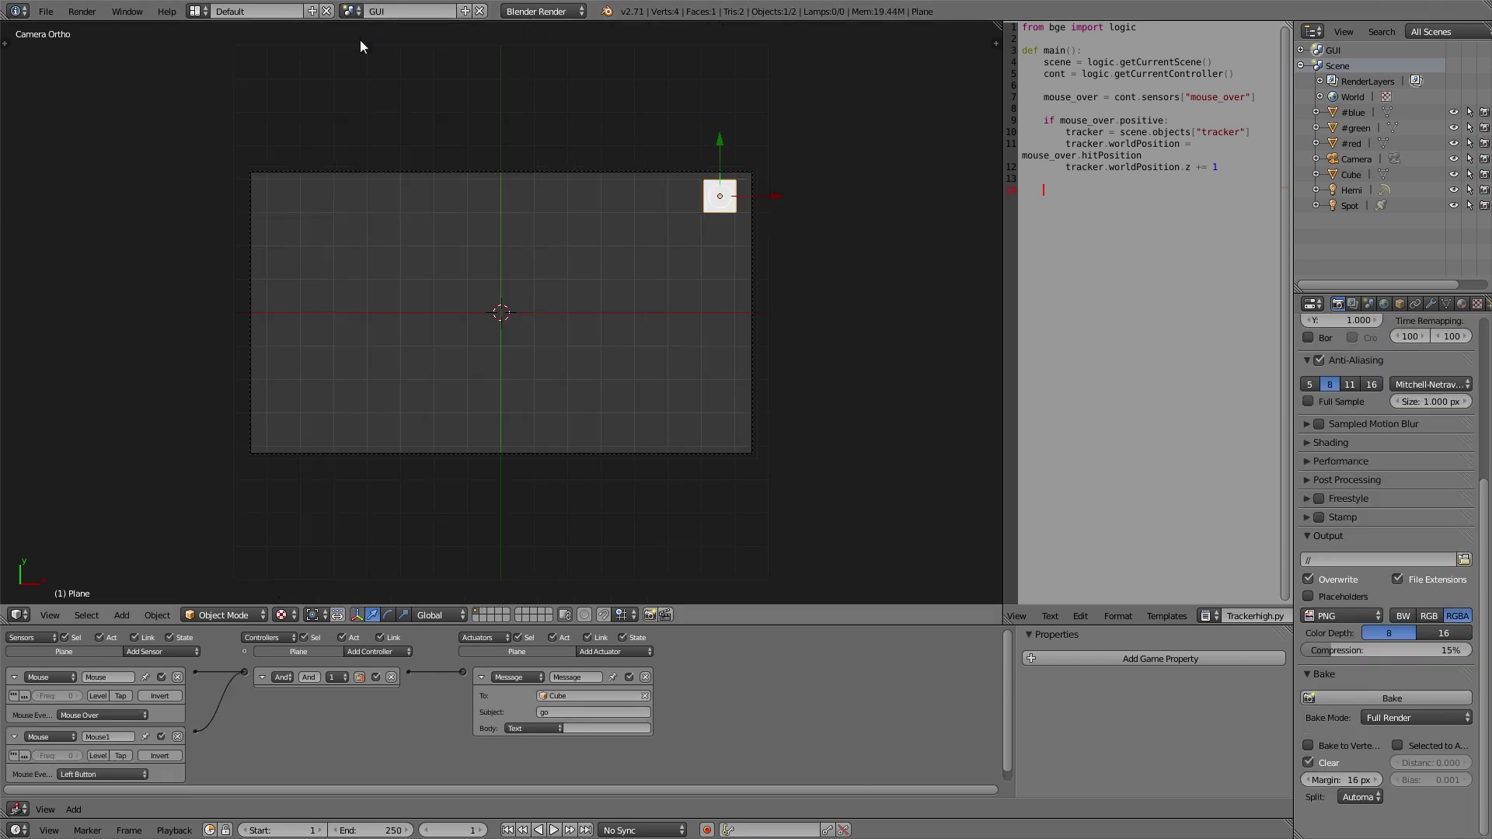
pyautogui.click(13, 758)
# Return to the main Scene and run the game to test moving the cube with the overlay button
pyautogui.click(350, 11)
pyautogui.click(365, 49)
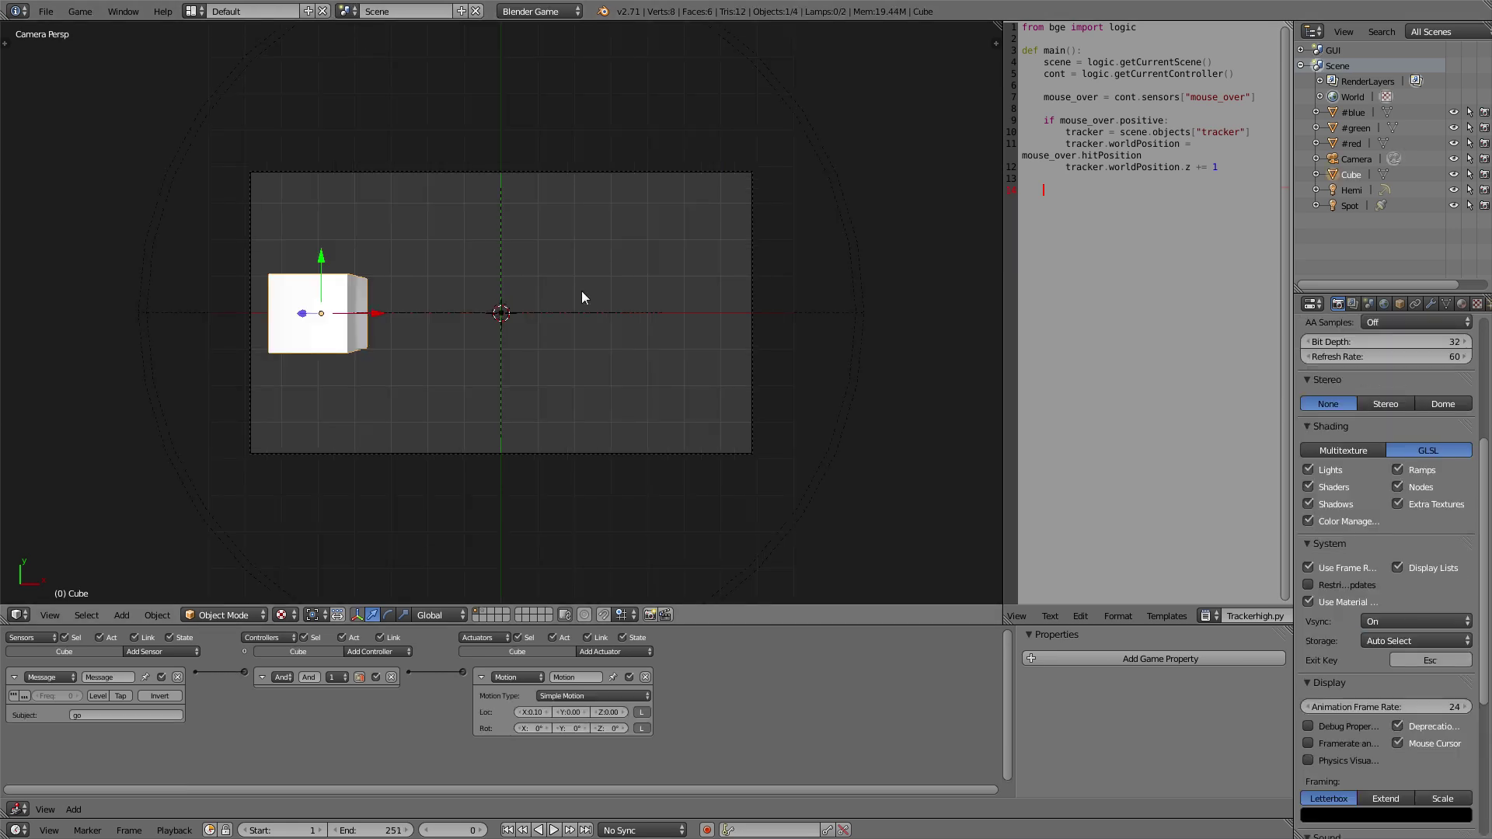
pyautogui.press('p')
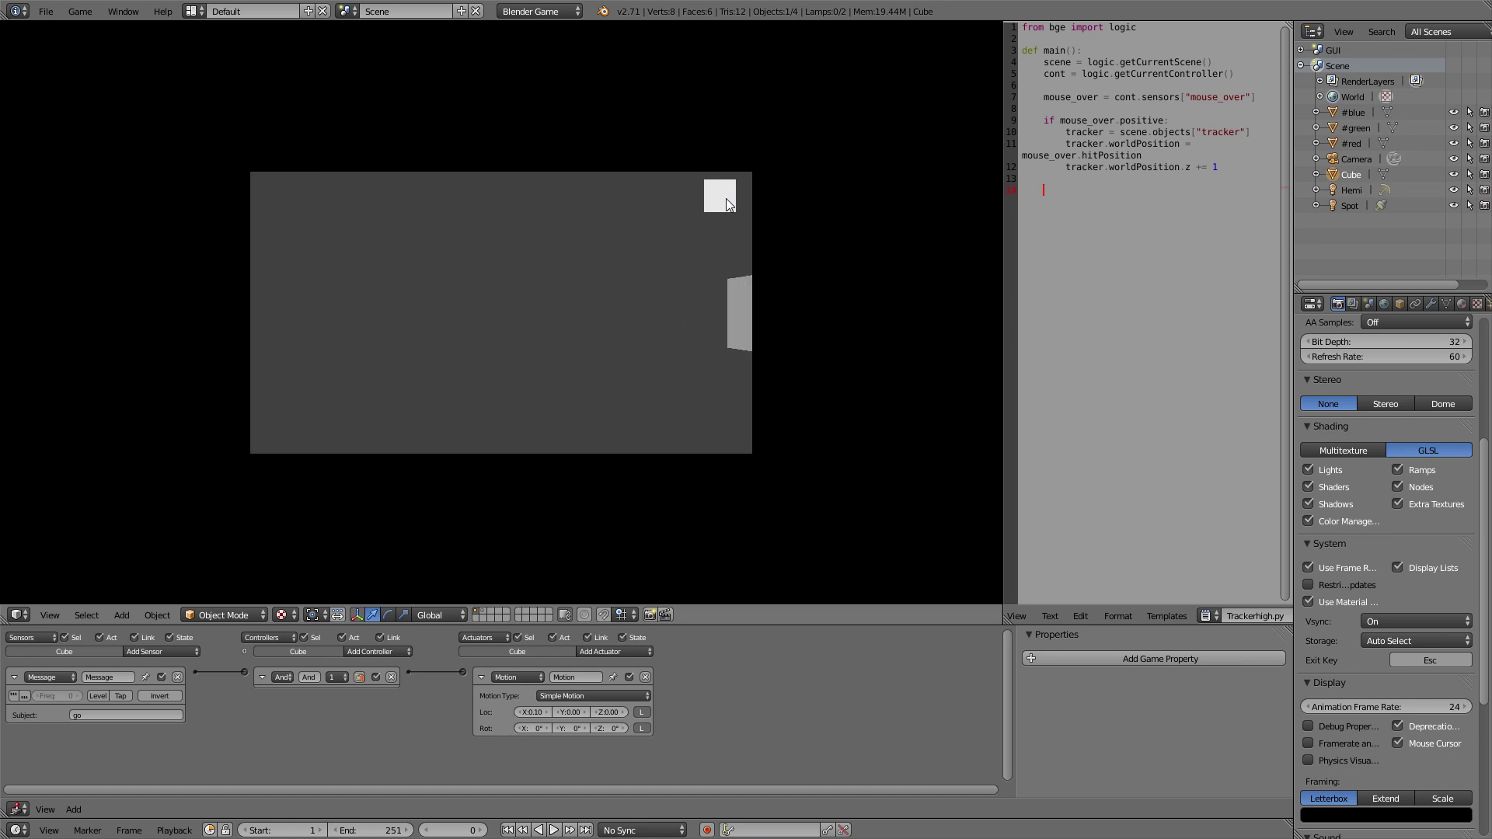
pyautogui.press('Escape')
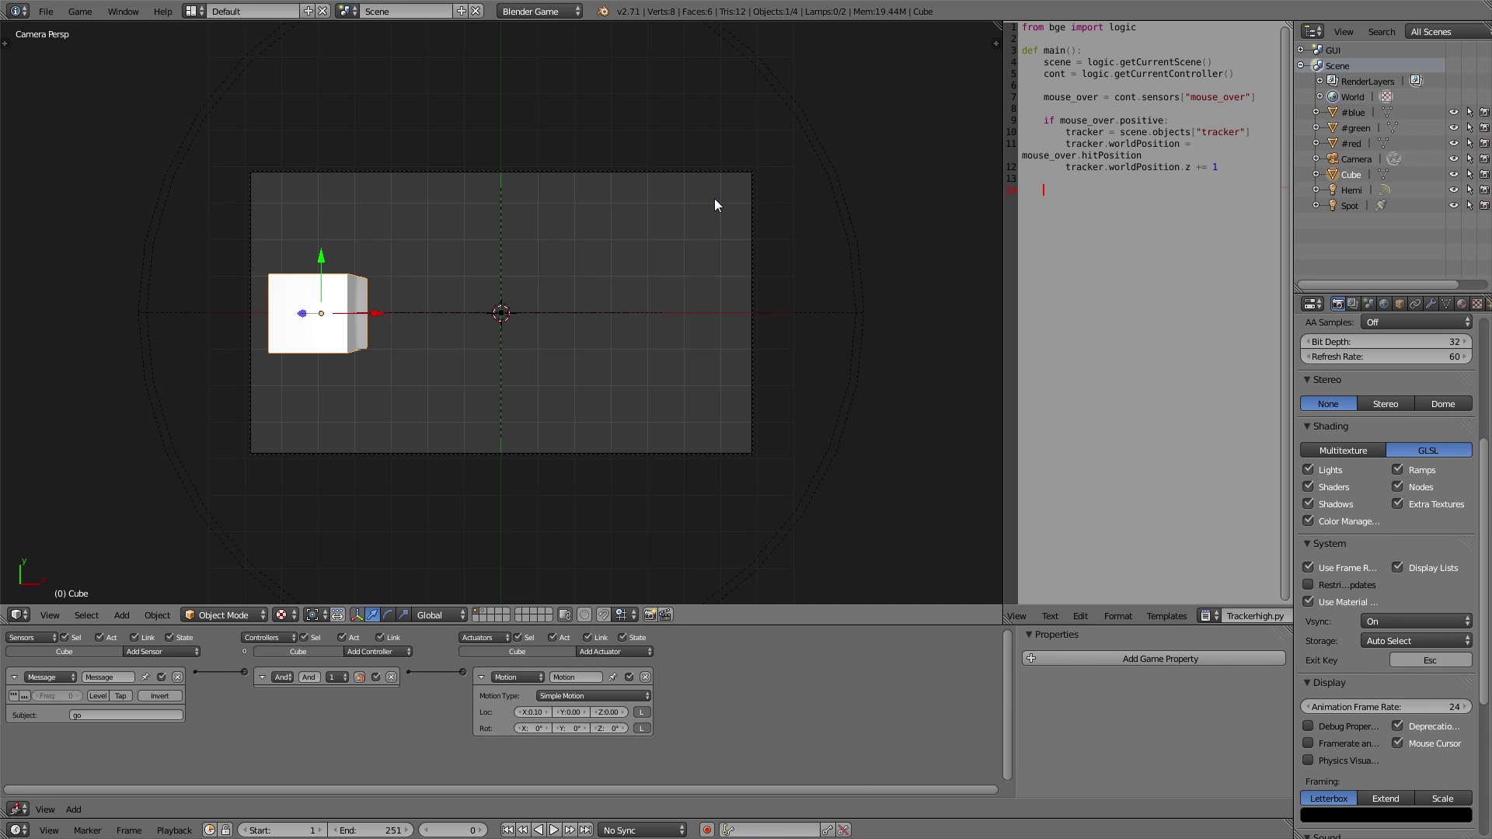
pyautogui.press('p')
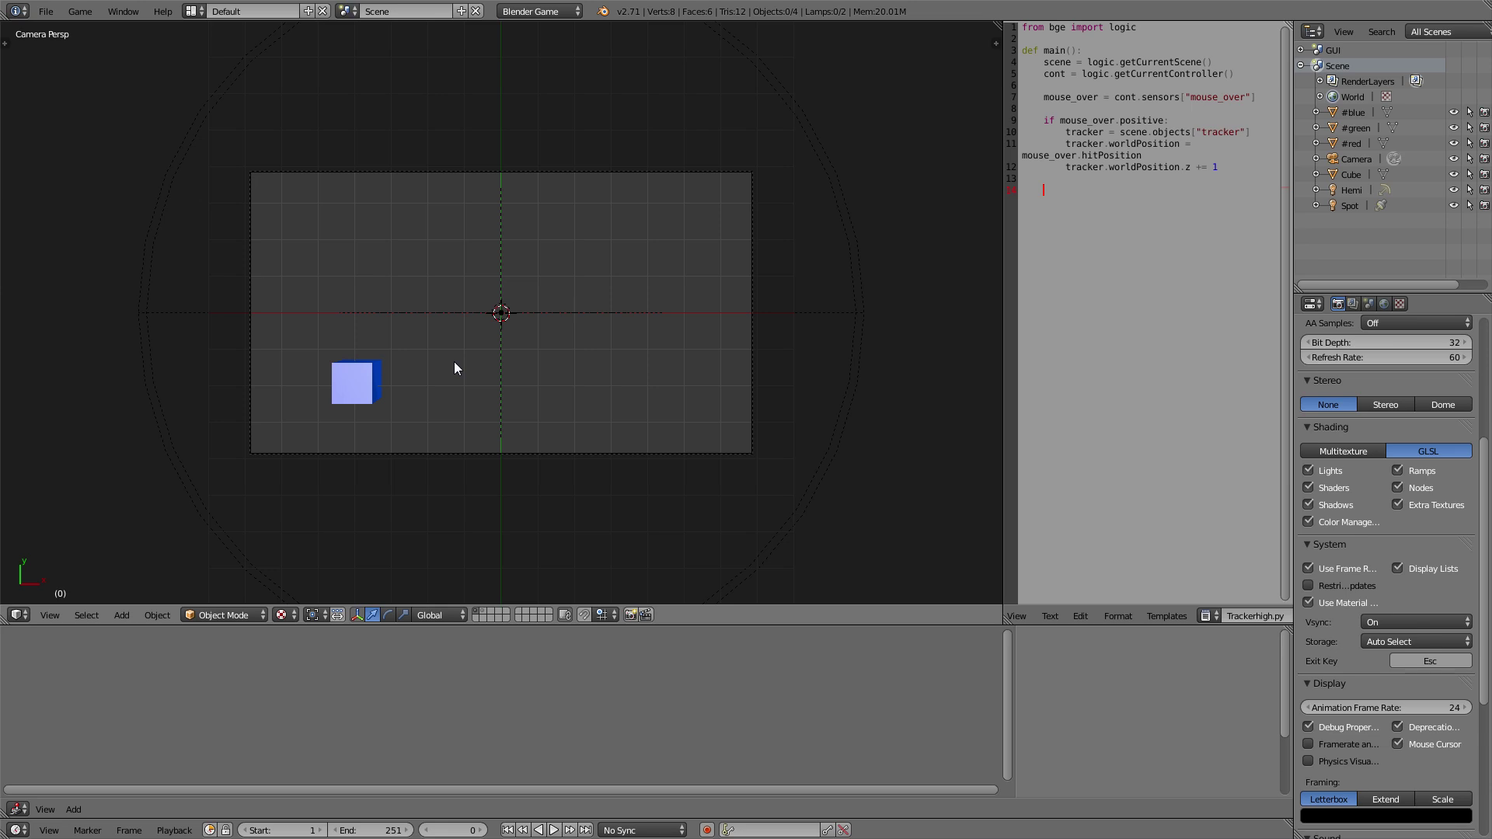
# Add a plane at the middle of the camera view and stretch it along the X axis
pyautogui.hotkey('shift', 'a')
pyautogui.moveTo(479, 328)
pyautogui.click(537, 332)
pyautogui.press('s')
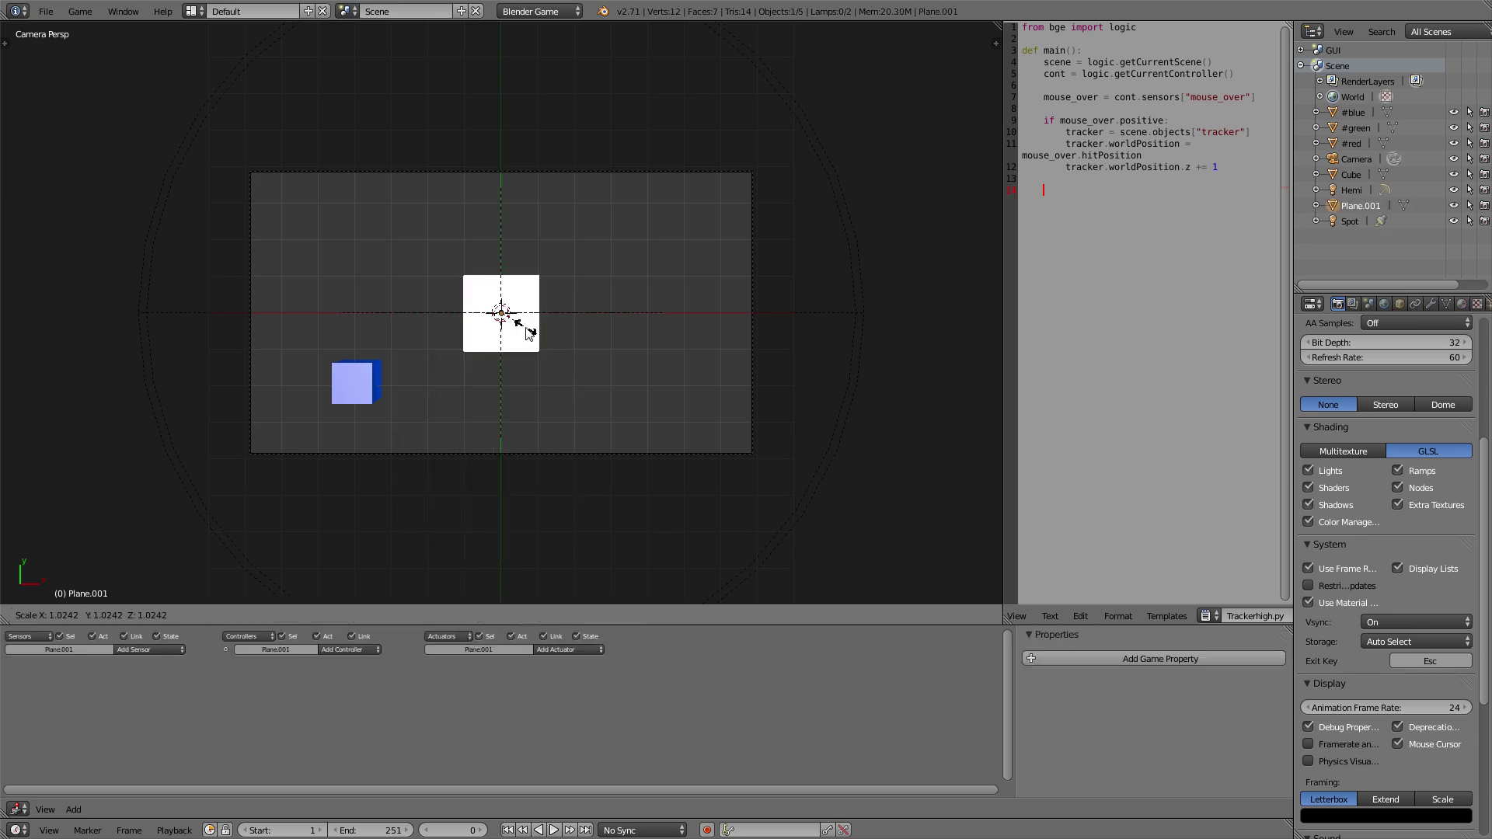
pyautogui.press('x')
pyautogui.click(610, 342)
pyautogui.press('g')
pyautogui.click(639, 343)
# Adjust the plane's X scale to about 3.65 and position it at about X 0.51, Y -0.02
pyautogui.press('s')
pyautogui.press('x')
pyautogui.click(631, 345)
pyautogui.press('g')
pyautogui.click(620, 345)
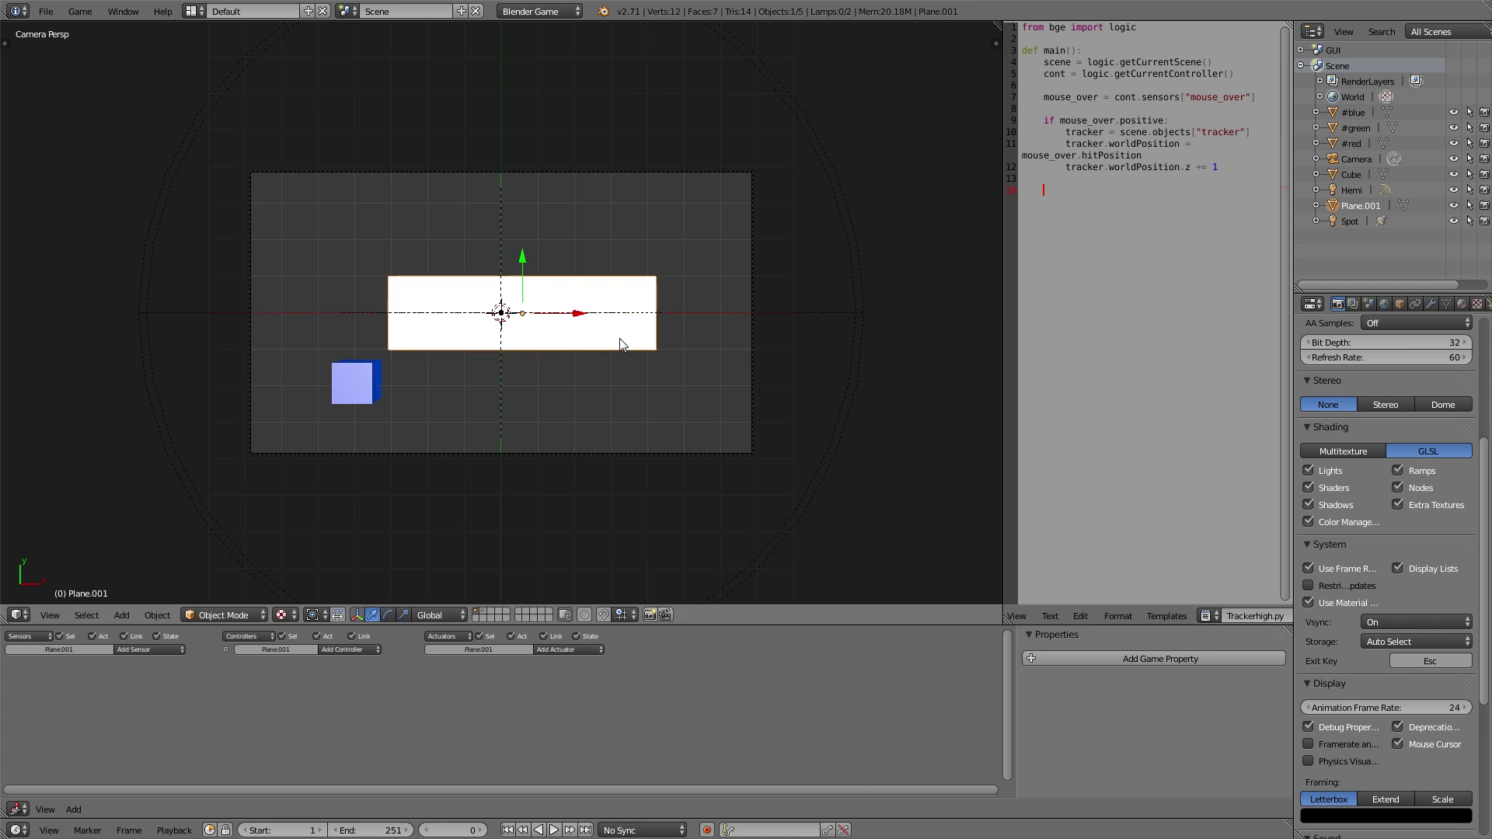
pyautogui.press('g')
pyautogui.click(618, 344)
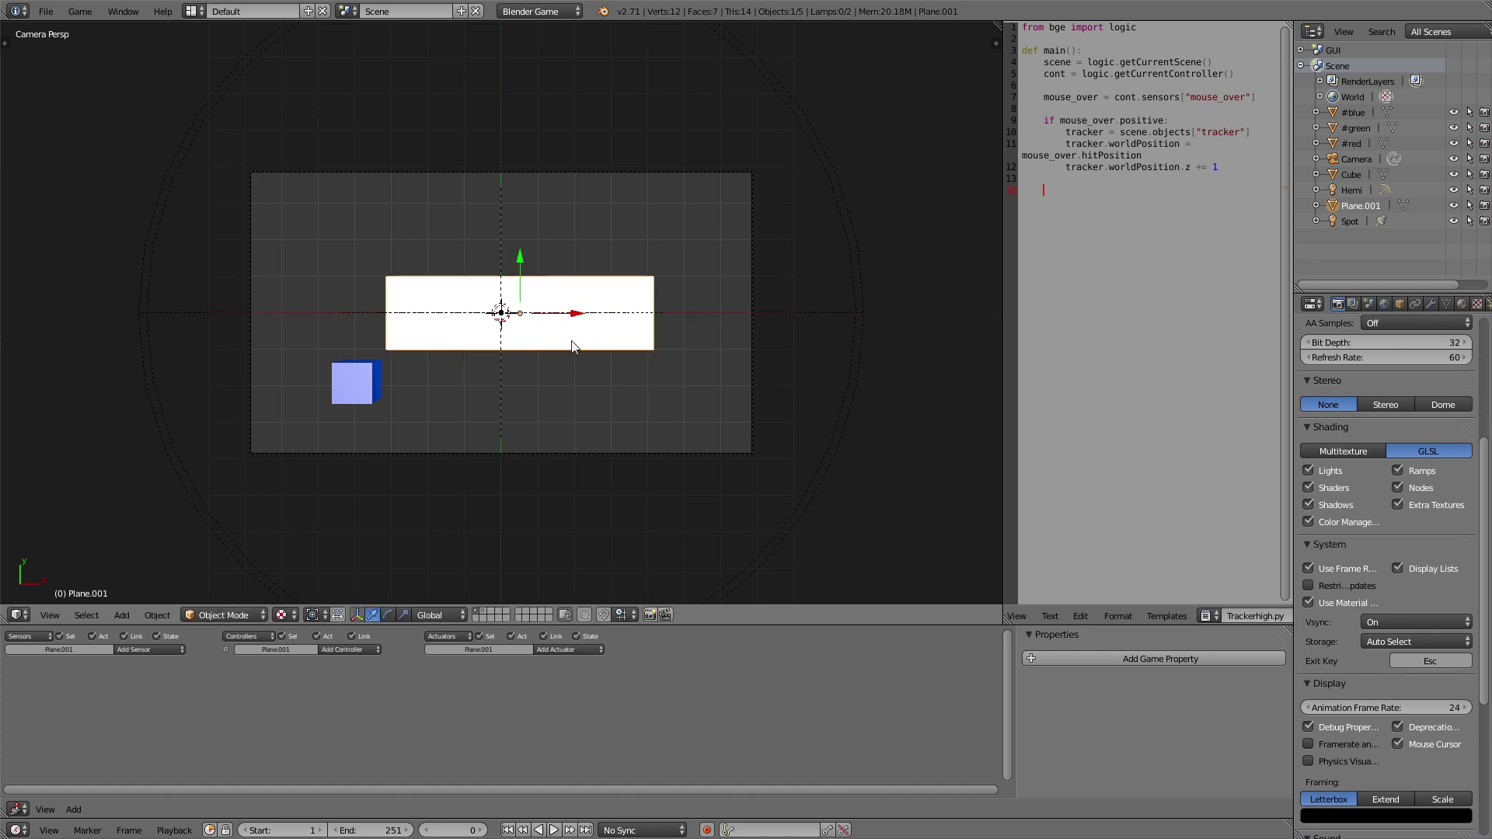
pyautogui.click(345, 11)
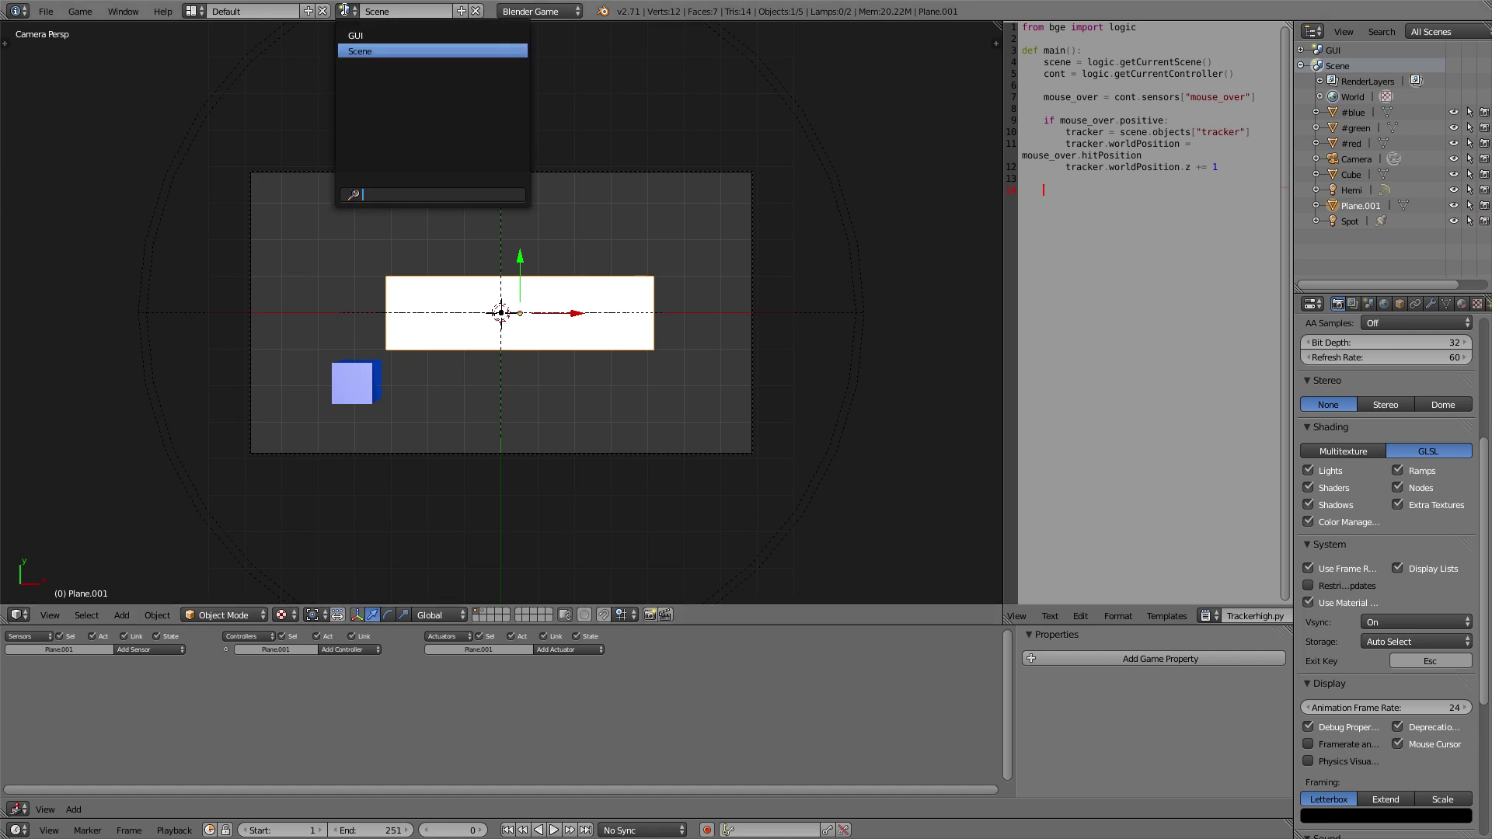
pyautogui.click(358, 35)
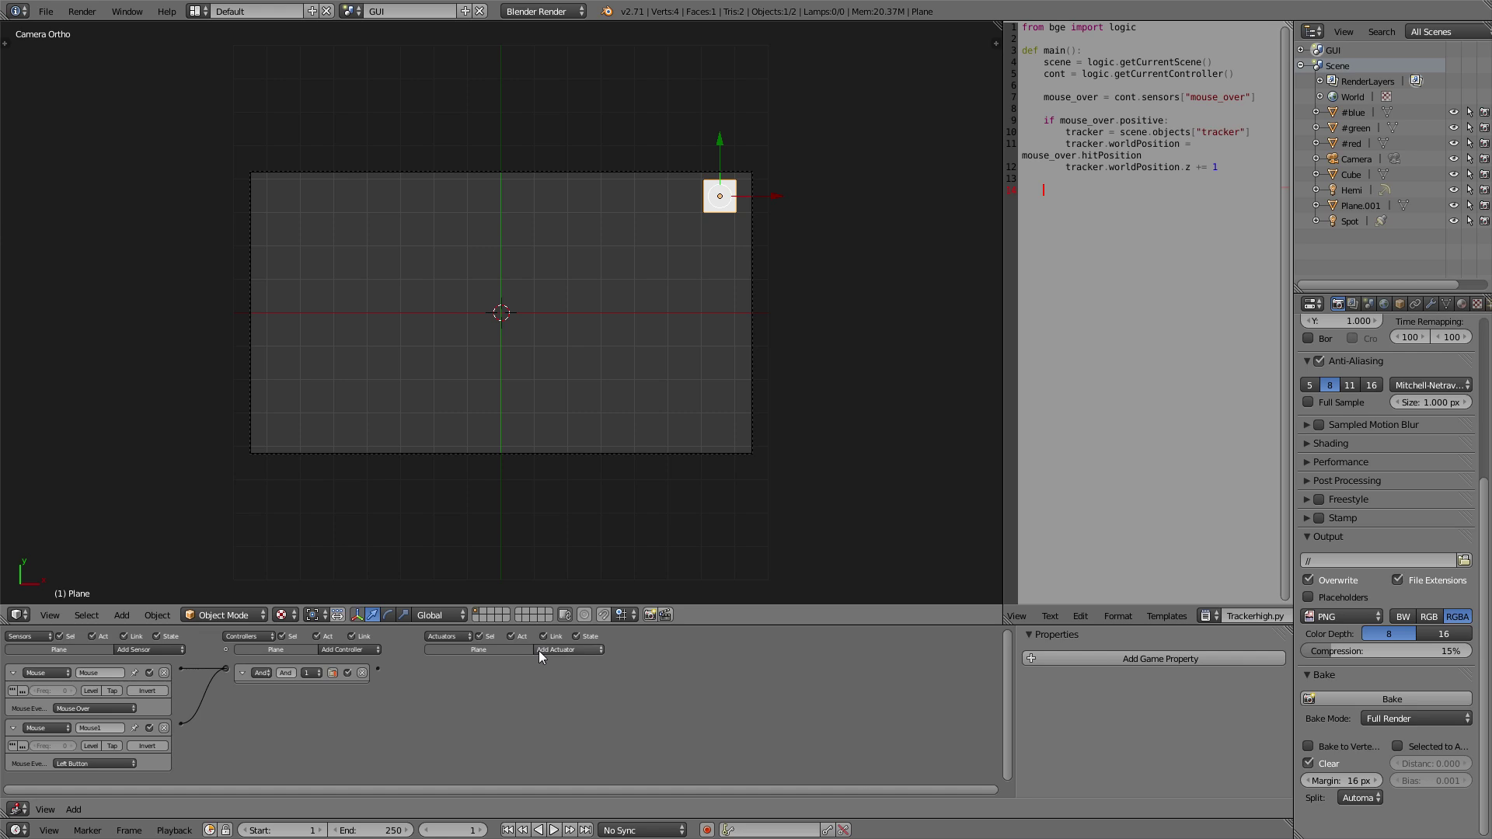
pyautogui.click(352, 11)
pyautogui.click(367, 51)
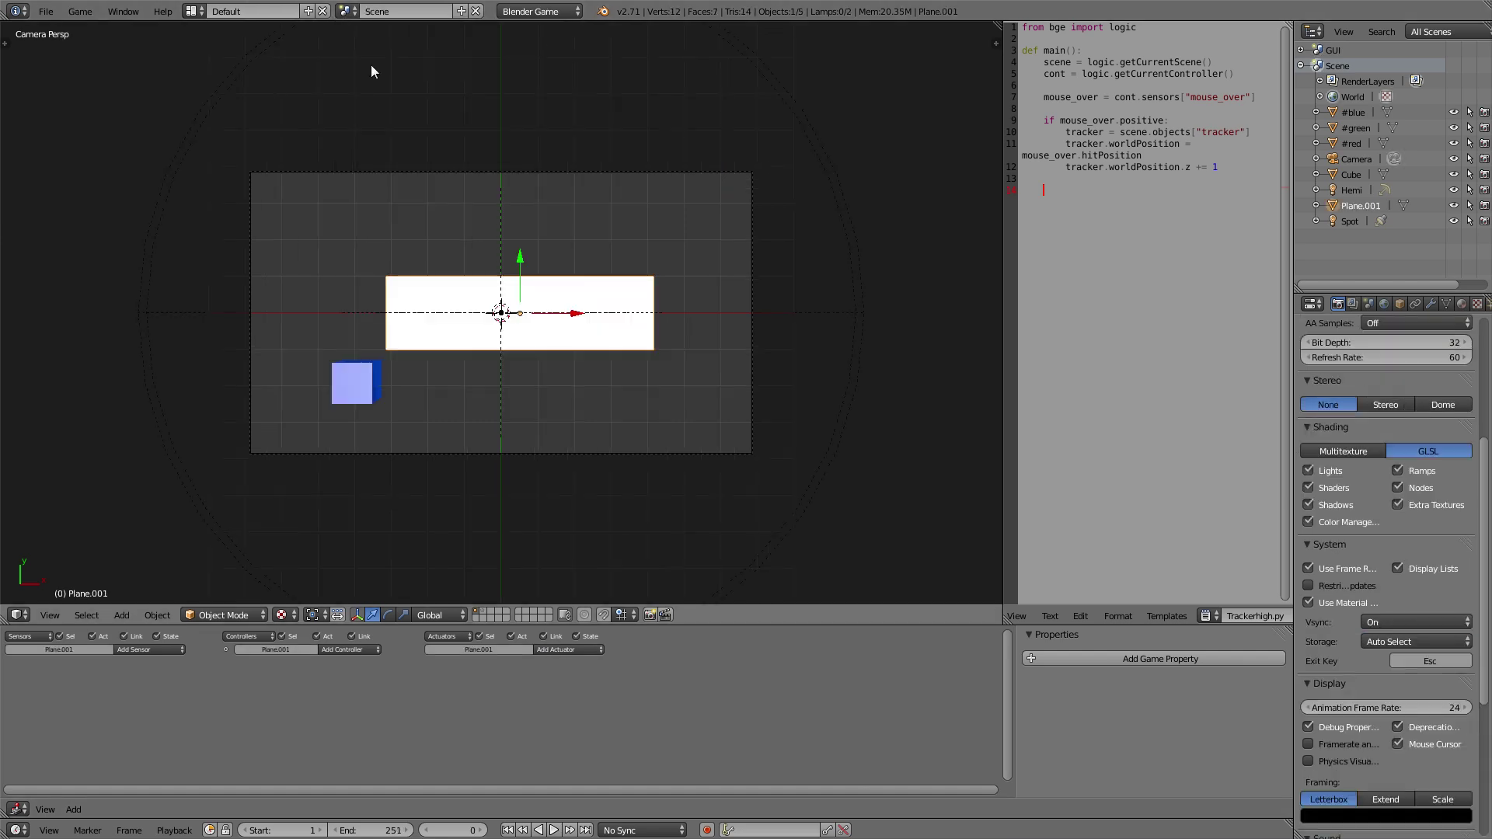
# Rename the stretched plane in the main Scene as toolitp
pyautogui.click(1416, 303)
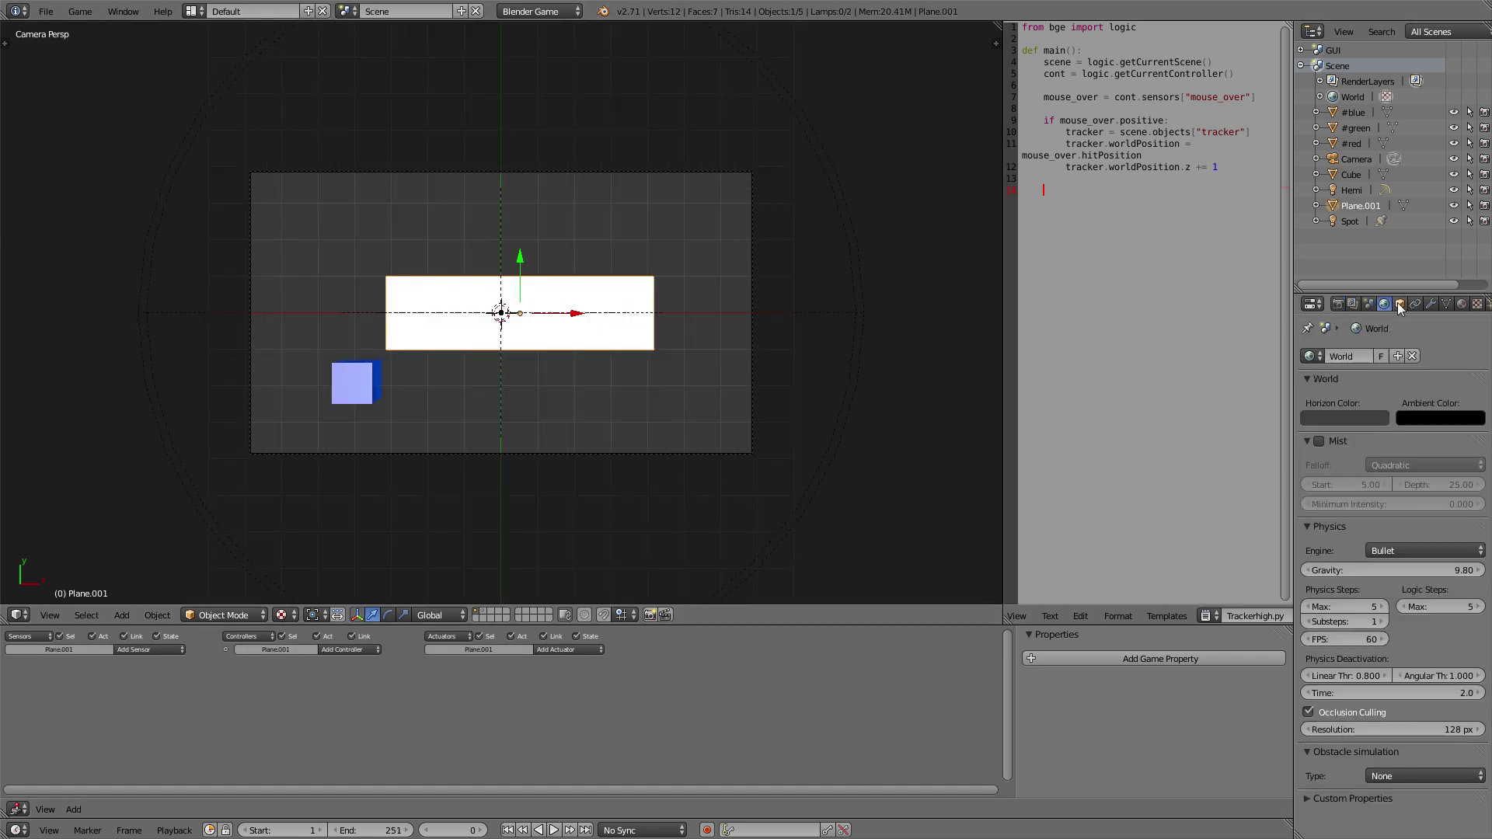
pyautogui.click(1399, 303)
pyautogui.click(1353, 359)
pyautogui.write('toolitp')
pyautogui.press('Return')
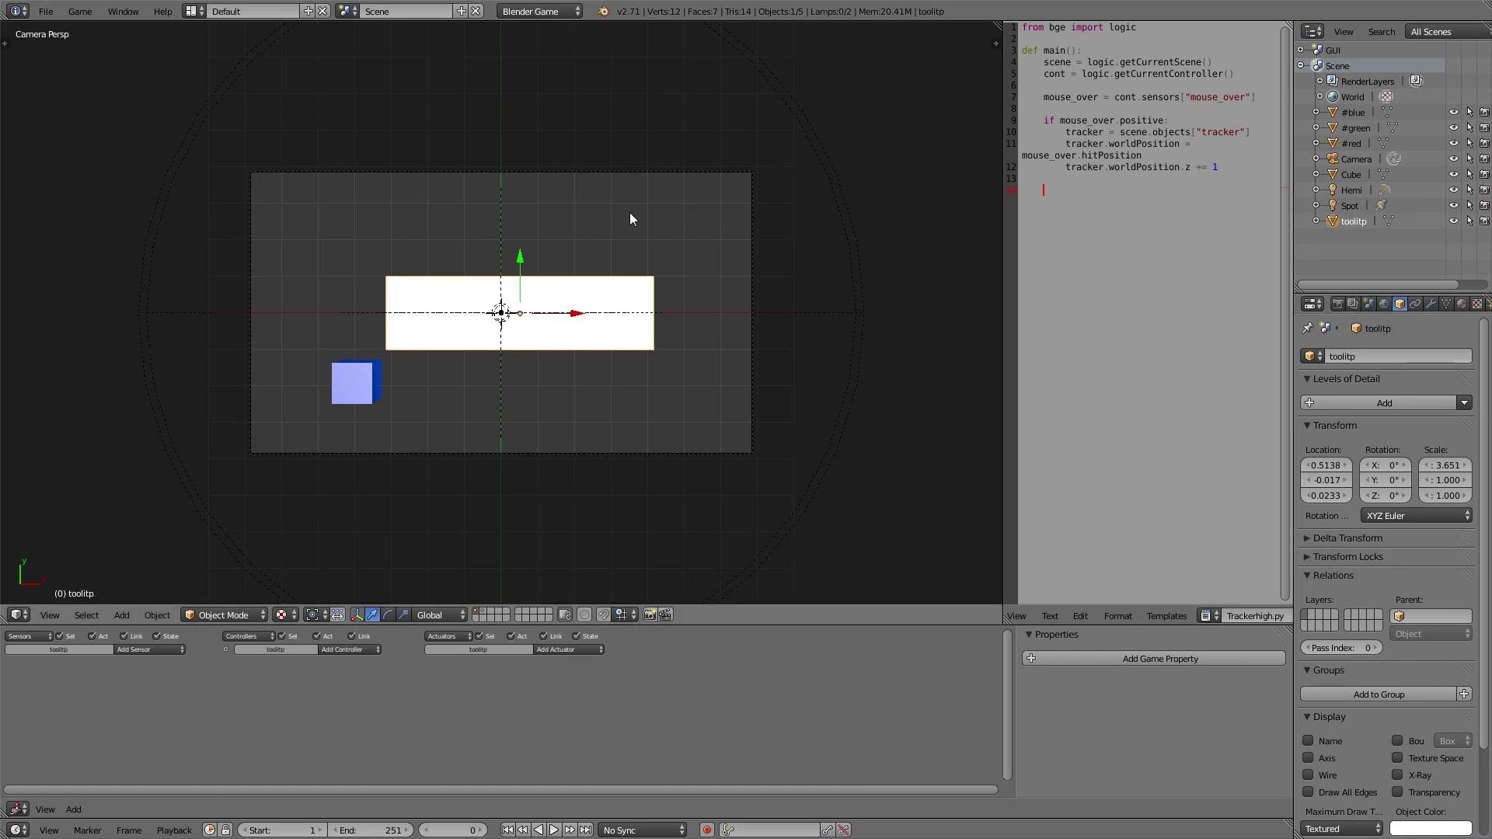
# In the GUI scene, add a Message actuator to the button plane, addressed to toolitp with subject show, and wire it to the controller
pyautogui.click(354, 10)
pyautogui.click(376, 52)
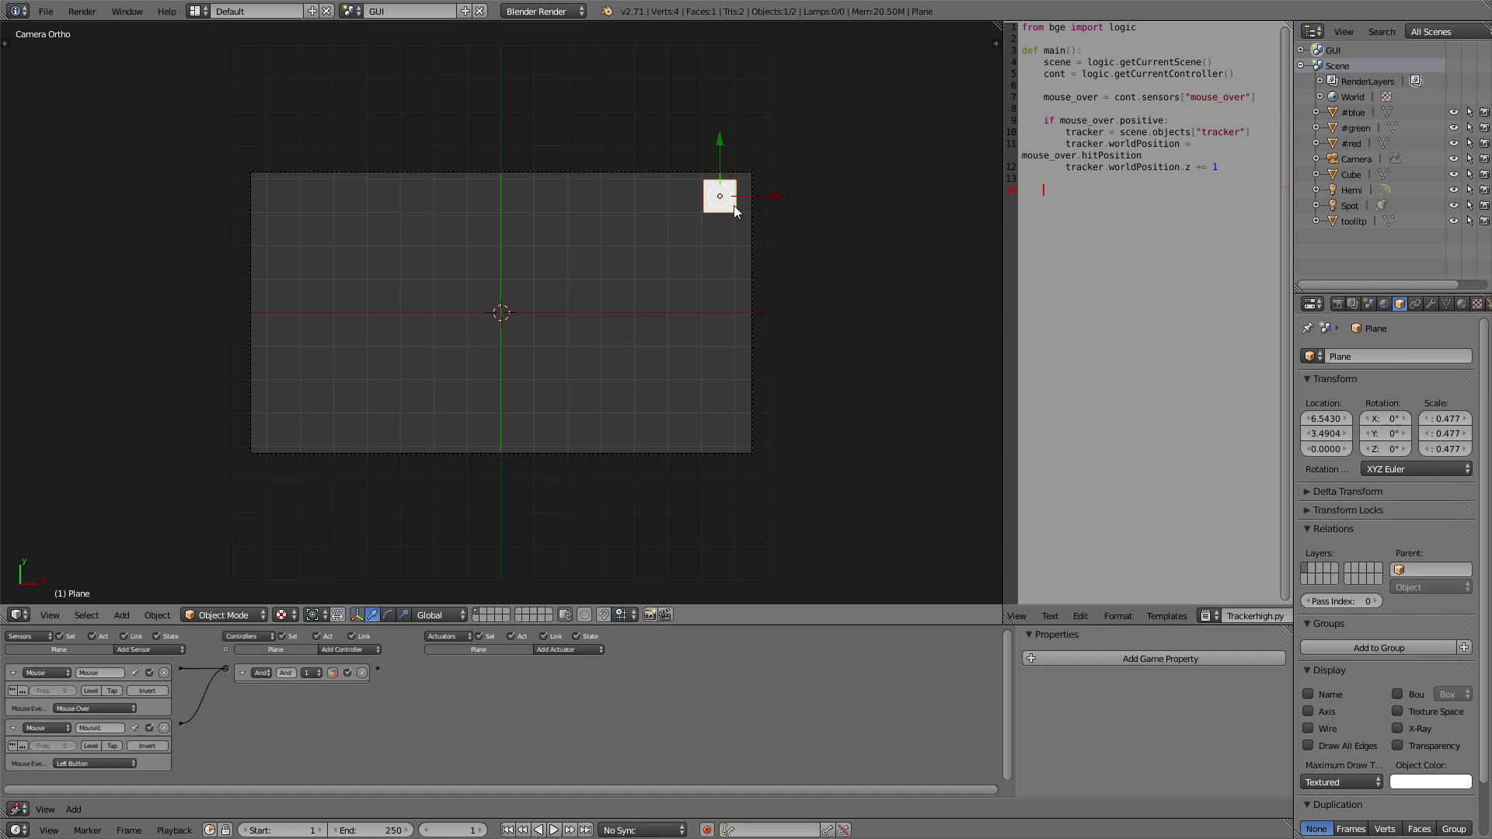
pyautogui.click(591, 650)
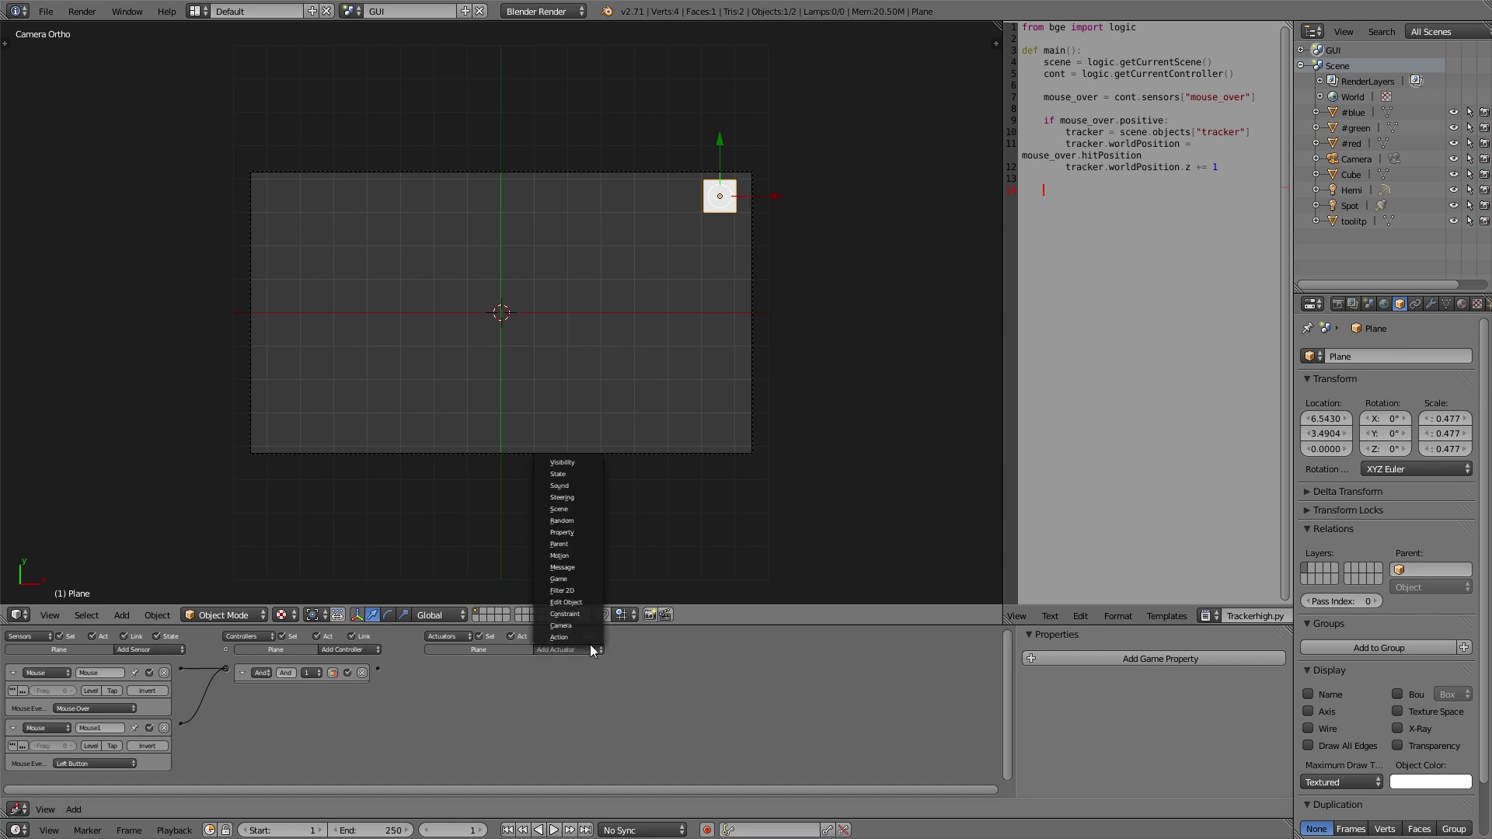
pyautogui.click(583, 563)
pyautogui.click(555, 691)
pyautogui.write('tool')
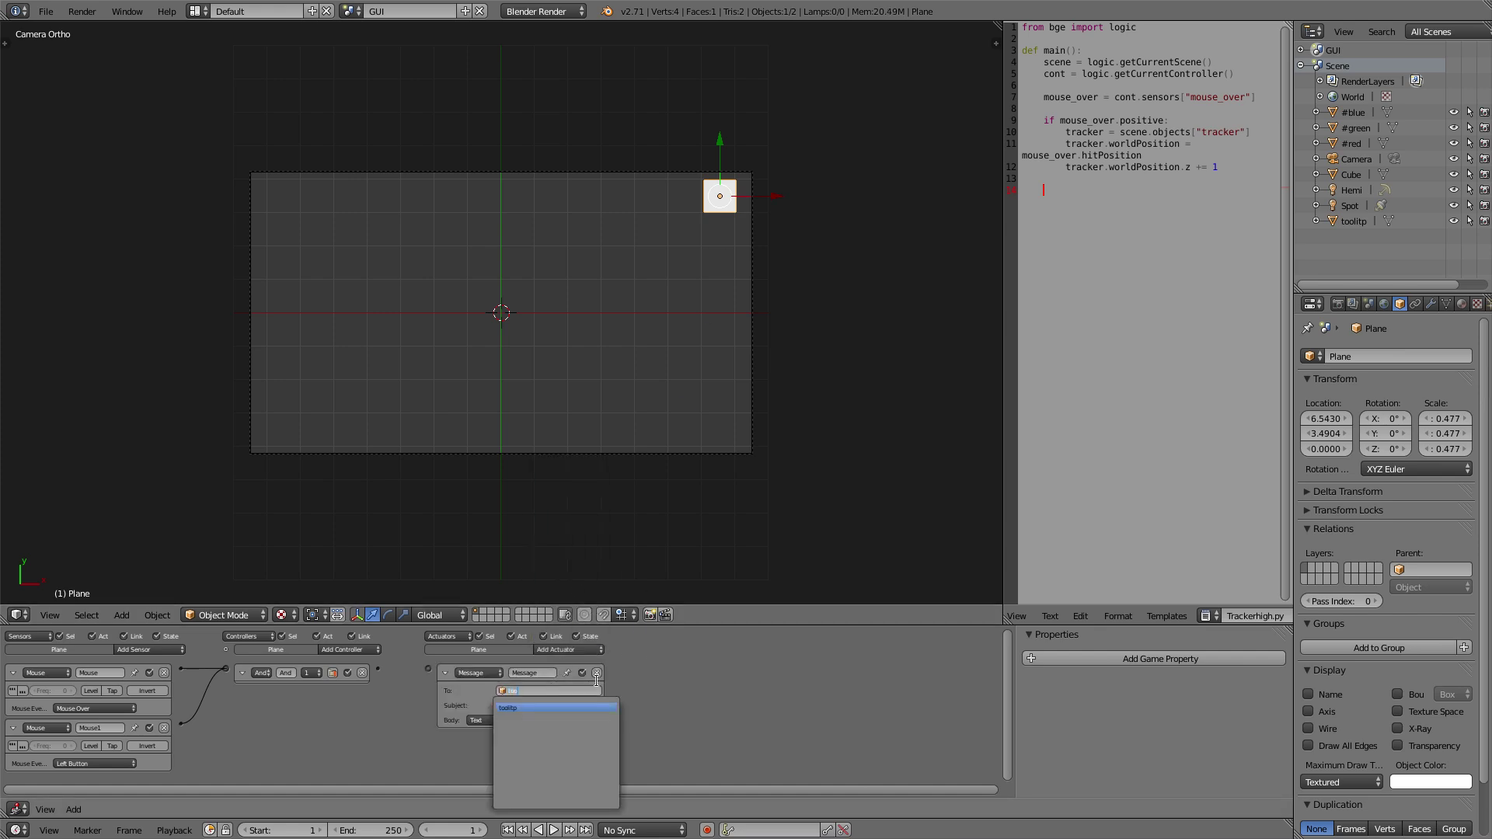
pyautogui.click(520, 708)
pyautogui.click(521, 706)
pyautogui.write('show')
pyautogui.press('Return')
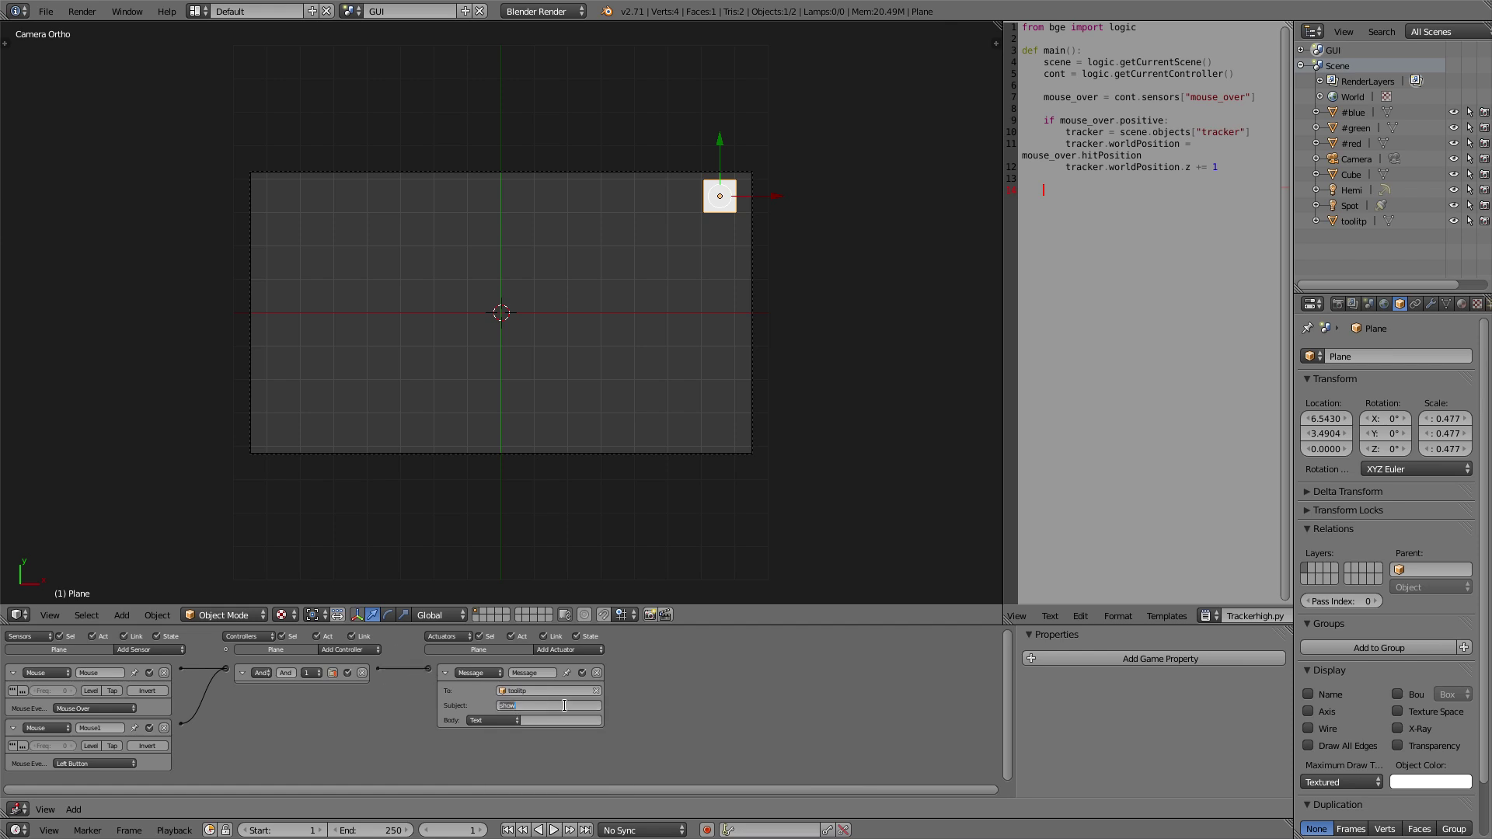
# In the main Scene, give toolitp a Message sensor with the subject show and bring up its physics settings
pyautogui.click(351, 11)
pyautogui.click(365, 49)
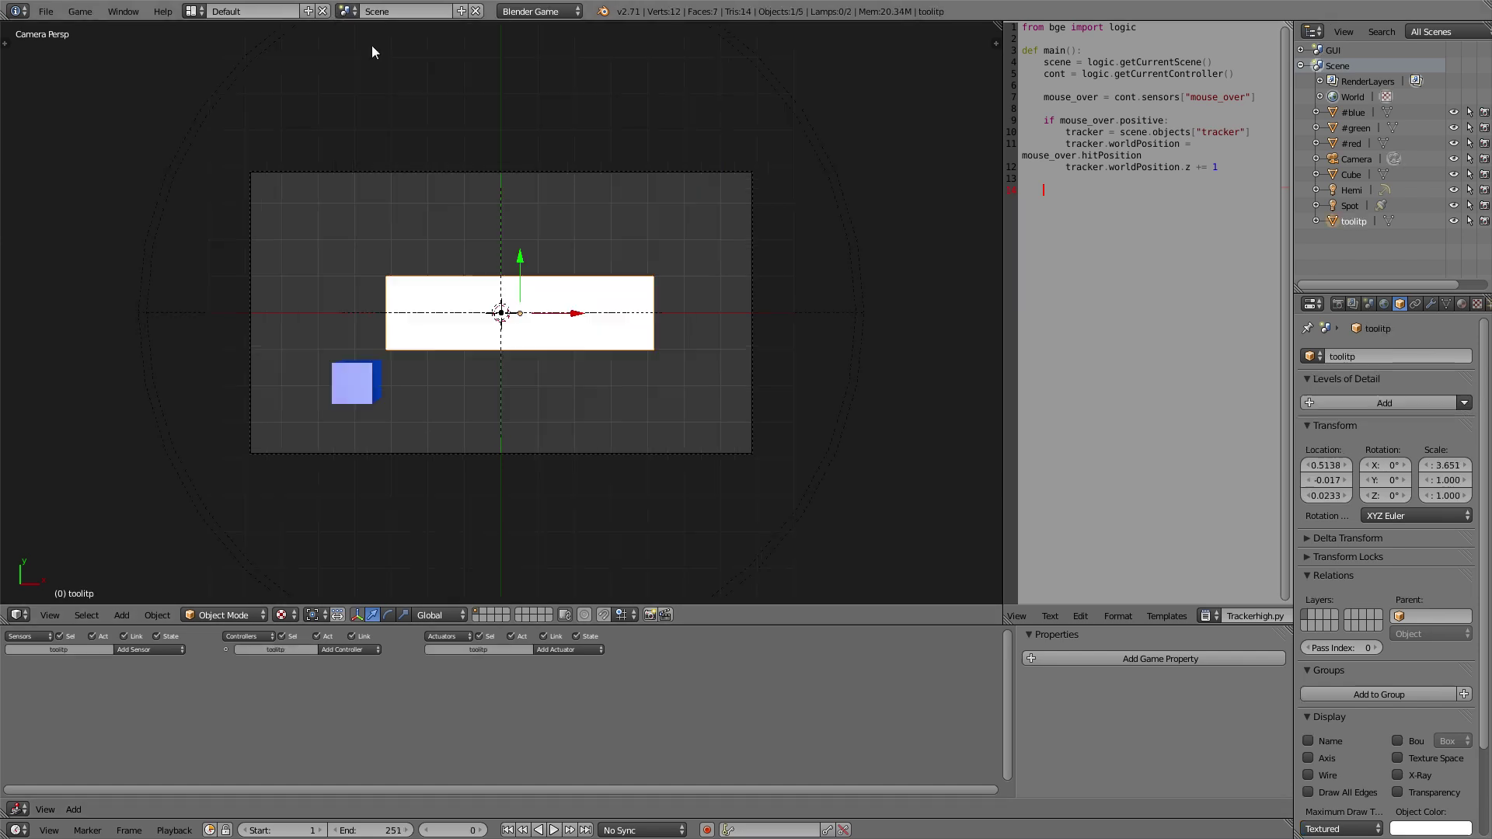
pyautogui.click(160, 651)
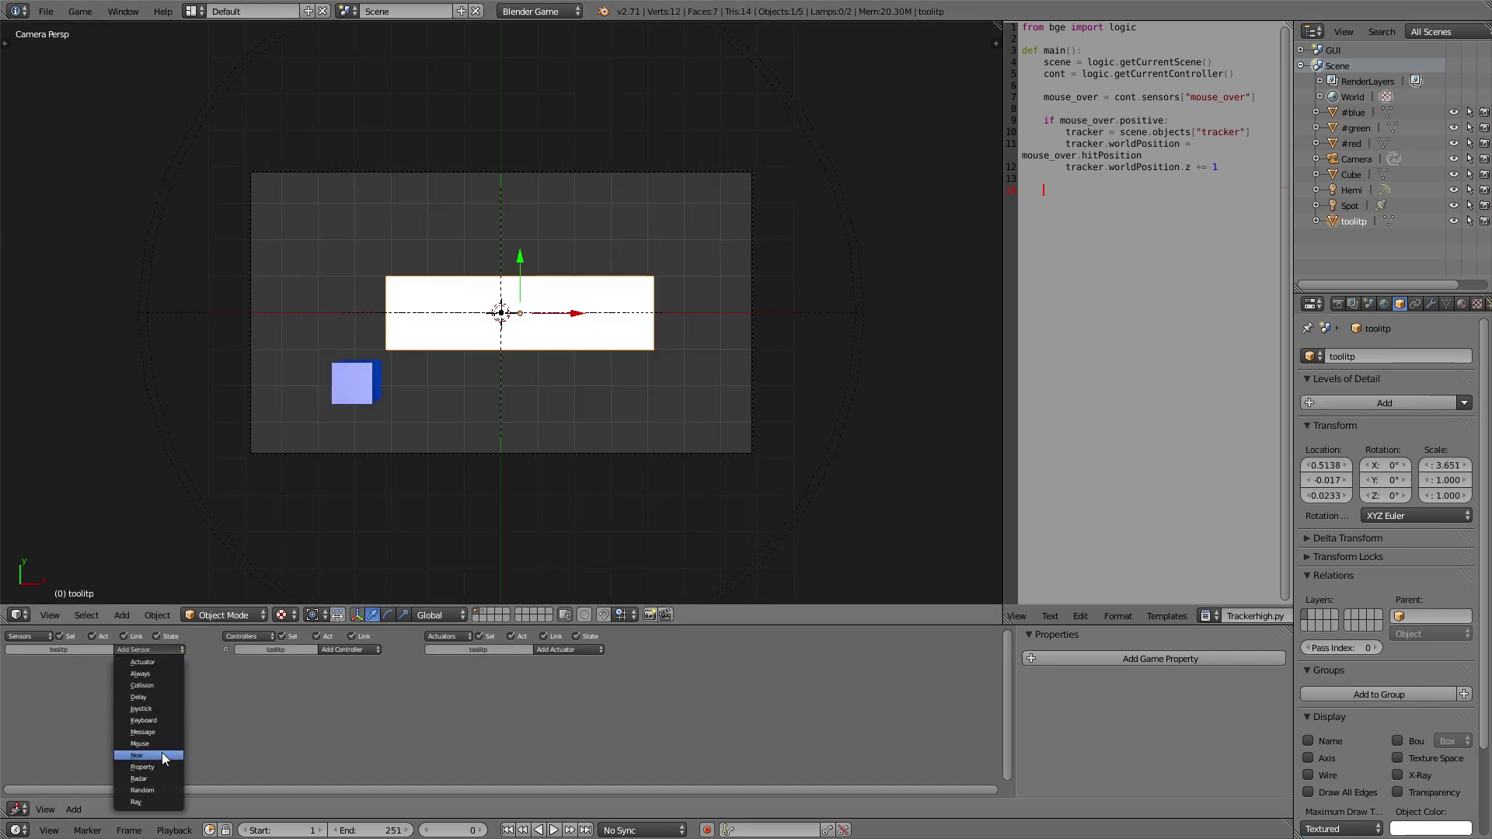
pyautogui.click(165, 734)
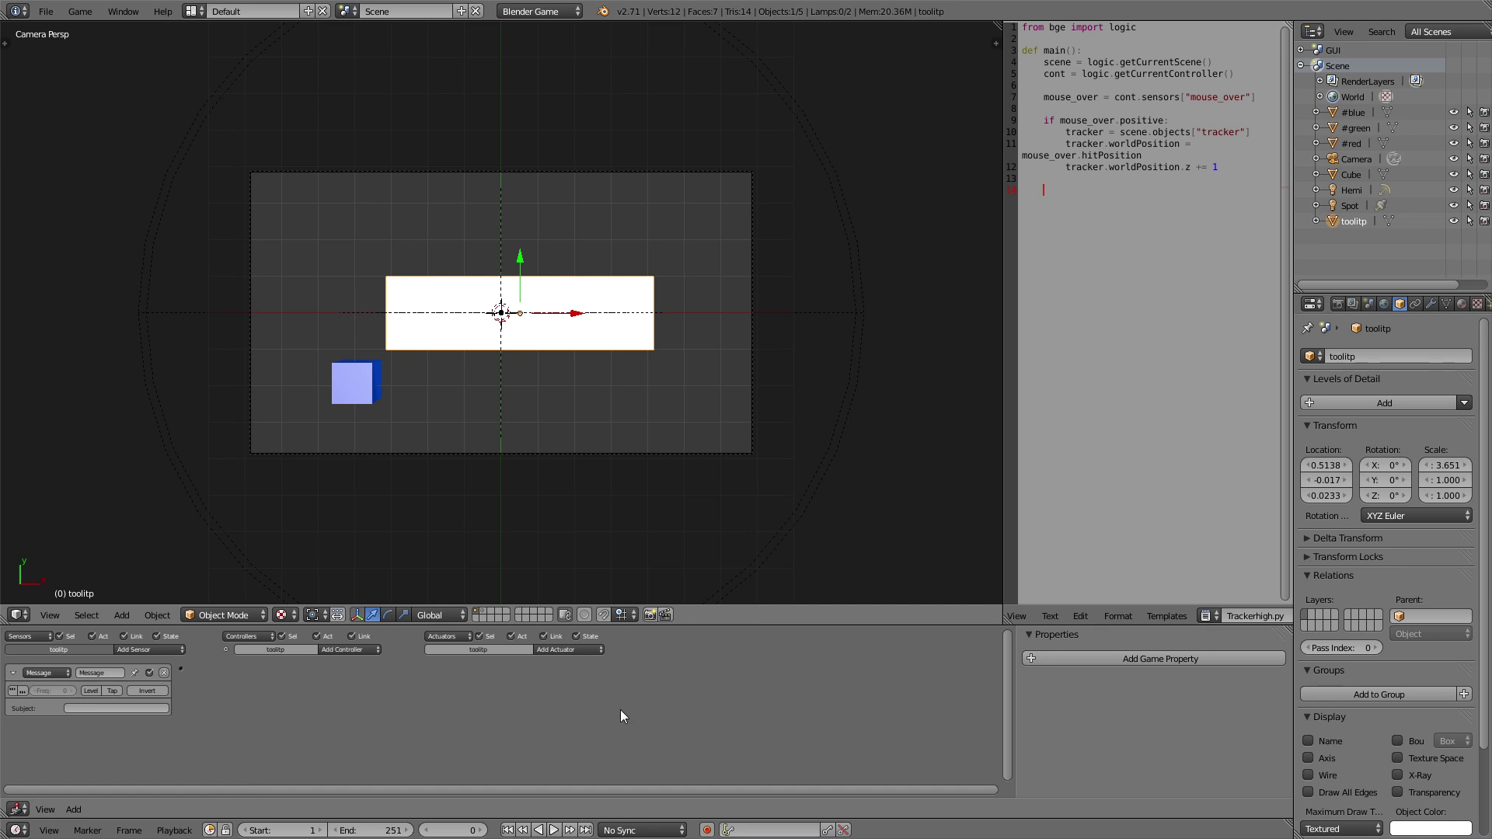
pyautogui.scroll(-3, 1415, 302)
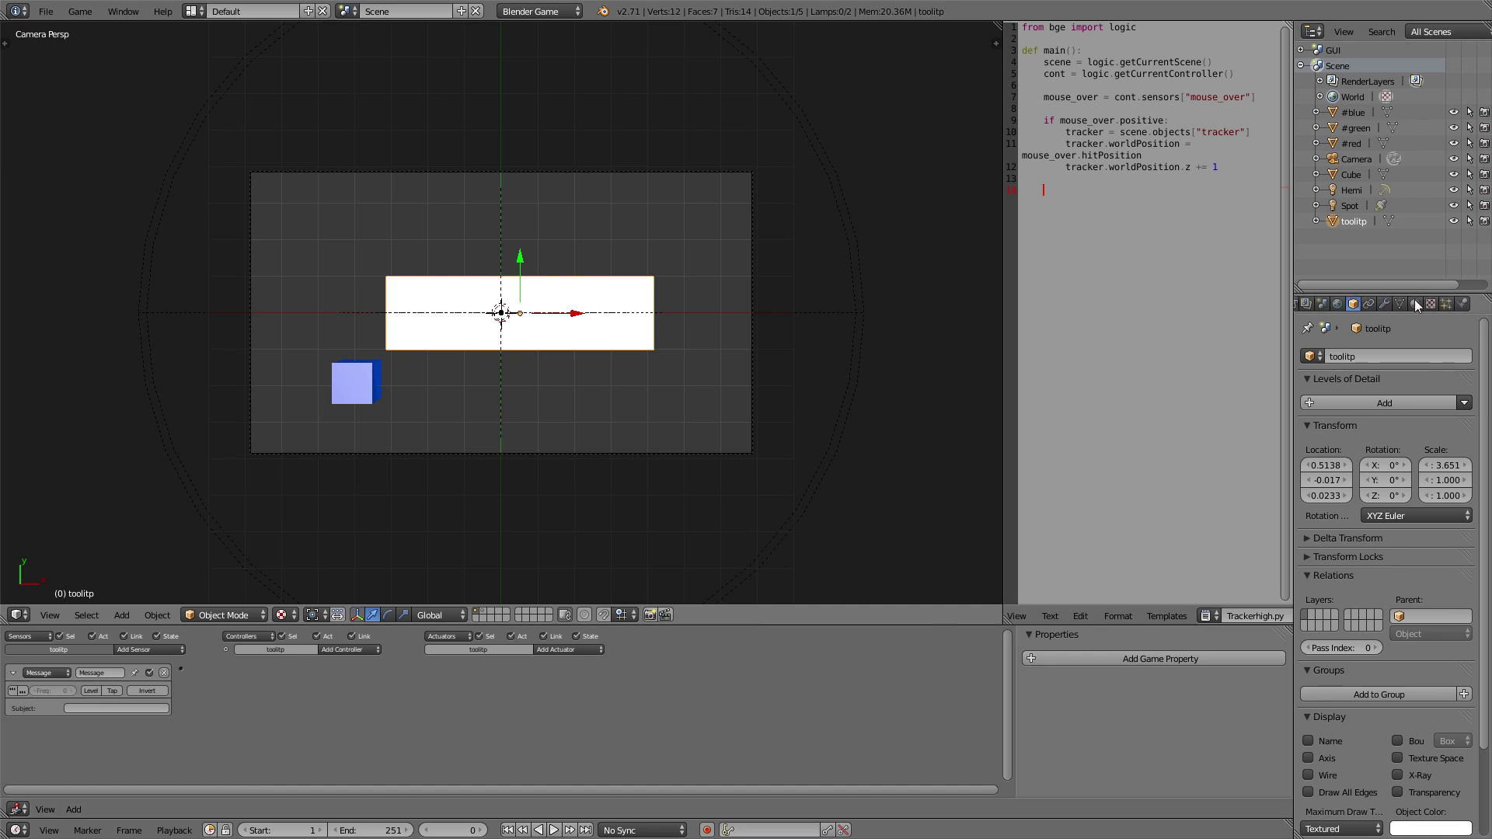
pyautogui.click(1468, 304)
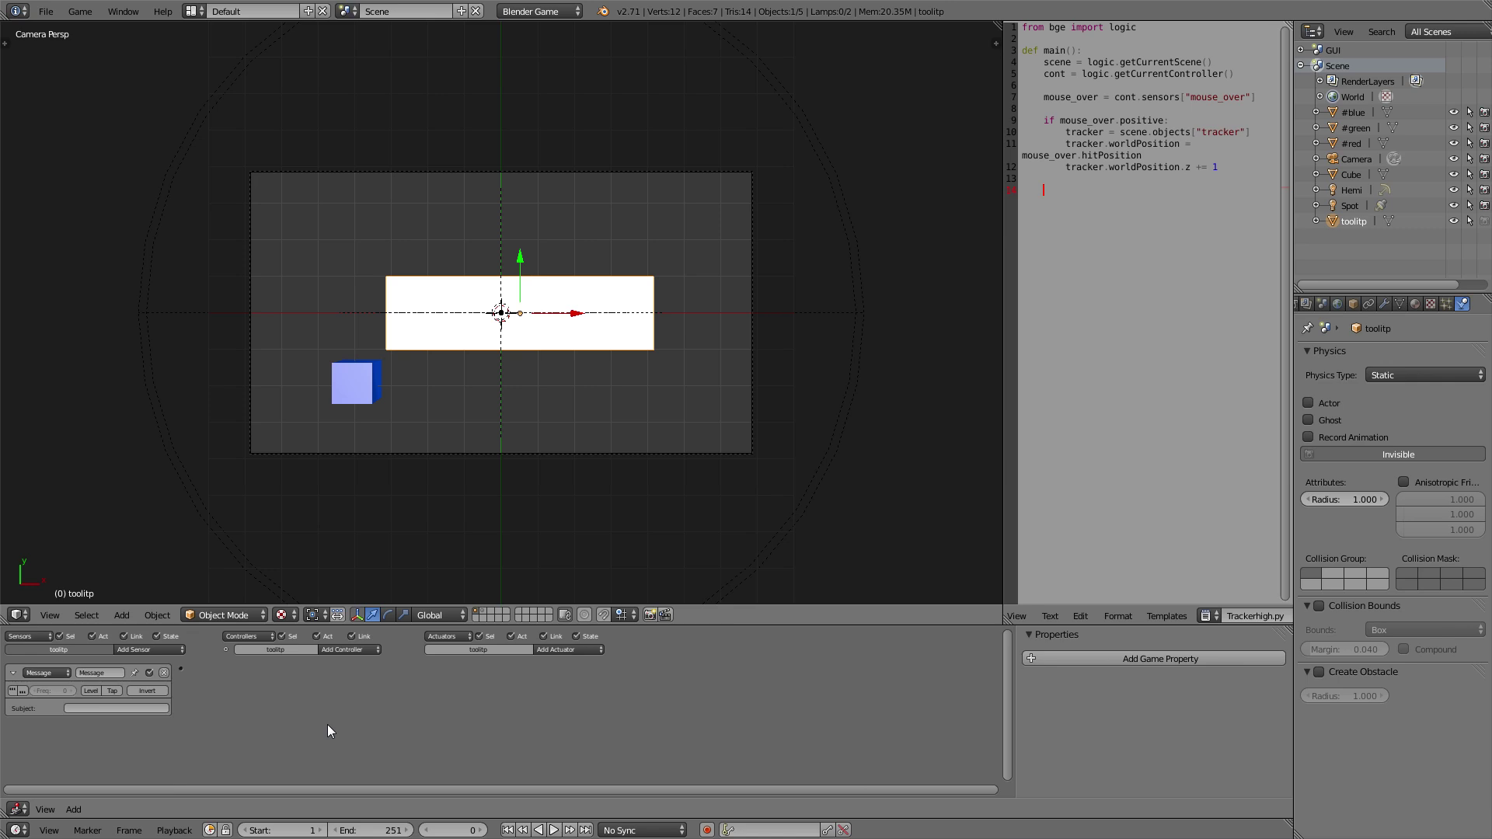
pyautogui.click(149, 706)
pyautogui.write('show')
pyautogui.press('Return')
# Add a Boolean game property named vis to toolitp
pyautogui.click(580, 653)
pyautogui.click(1065, 657)
pyautogui.click(1132, 685)
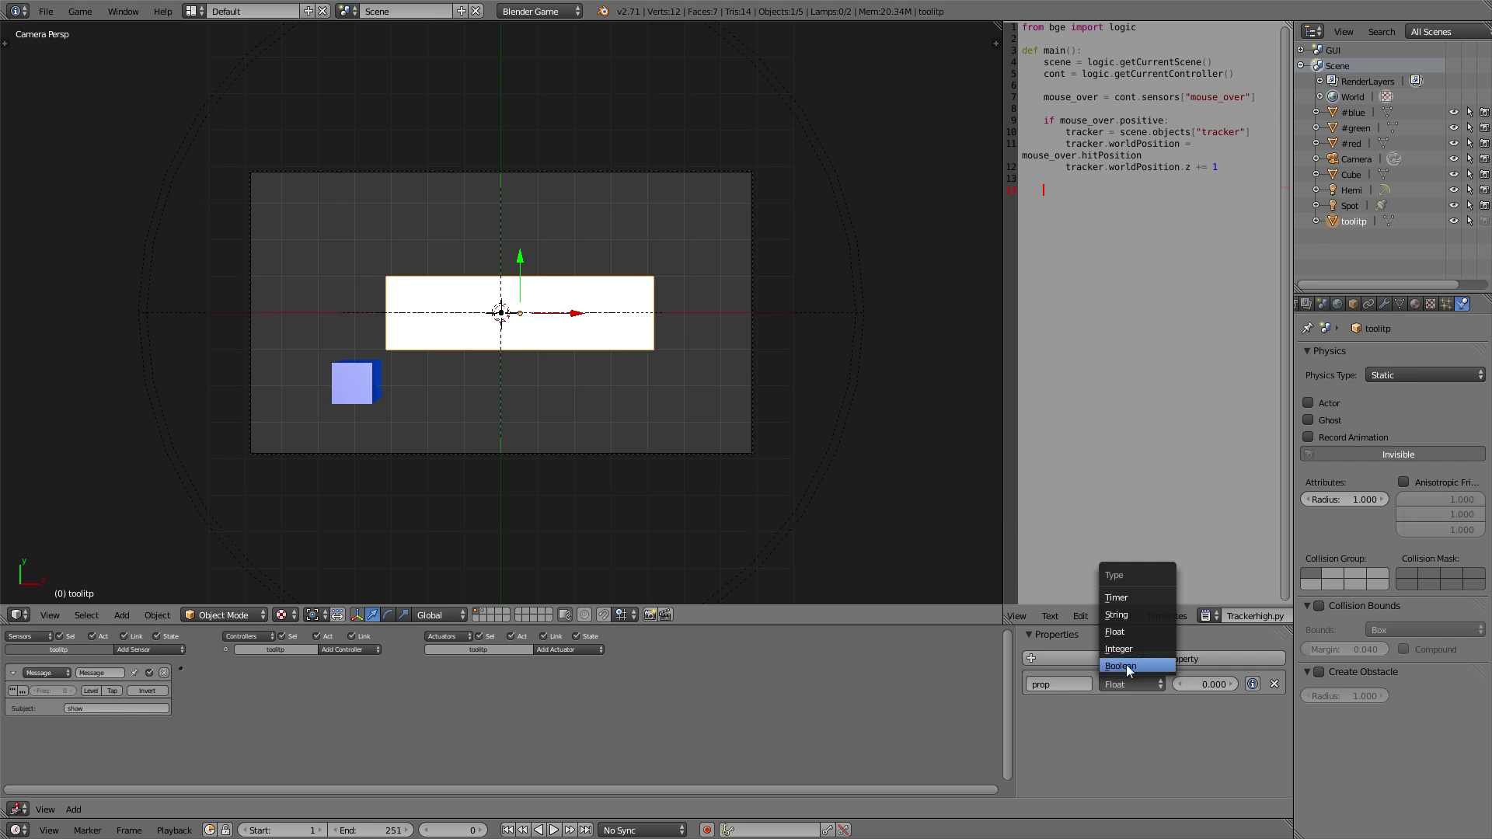
pyautogui.click(1129, 666)
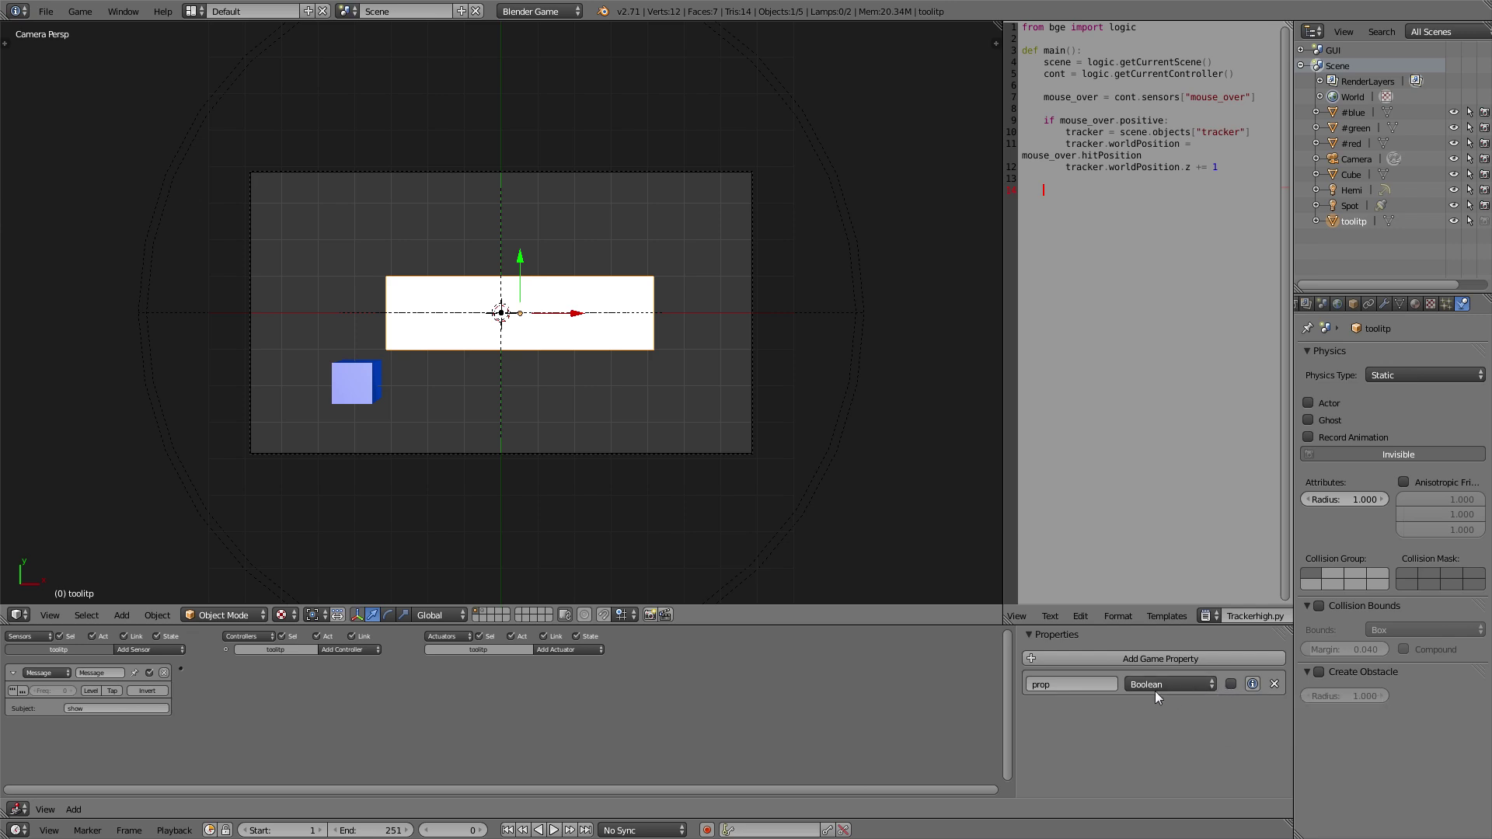
pyautogui.click(1096, 687)
pyautogui.write('vis')
pyautogui.press('Return')
# Add a Property actuator that toggles vis on toolitp and wire the Message sensor to it
pyautogui.click(12, 673)
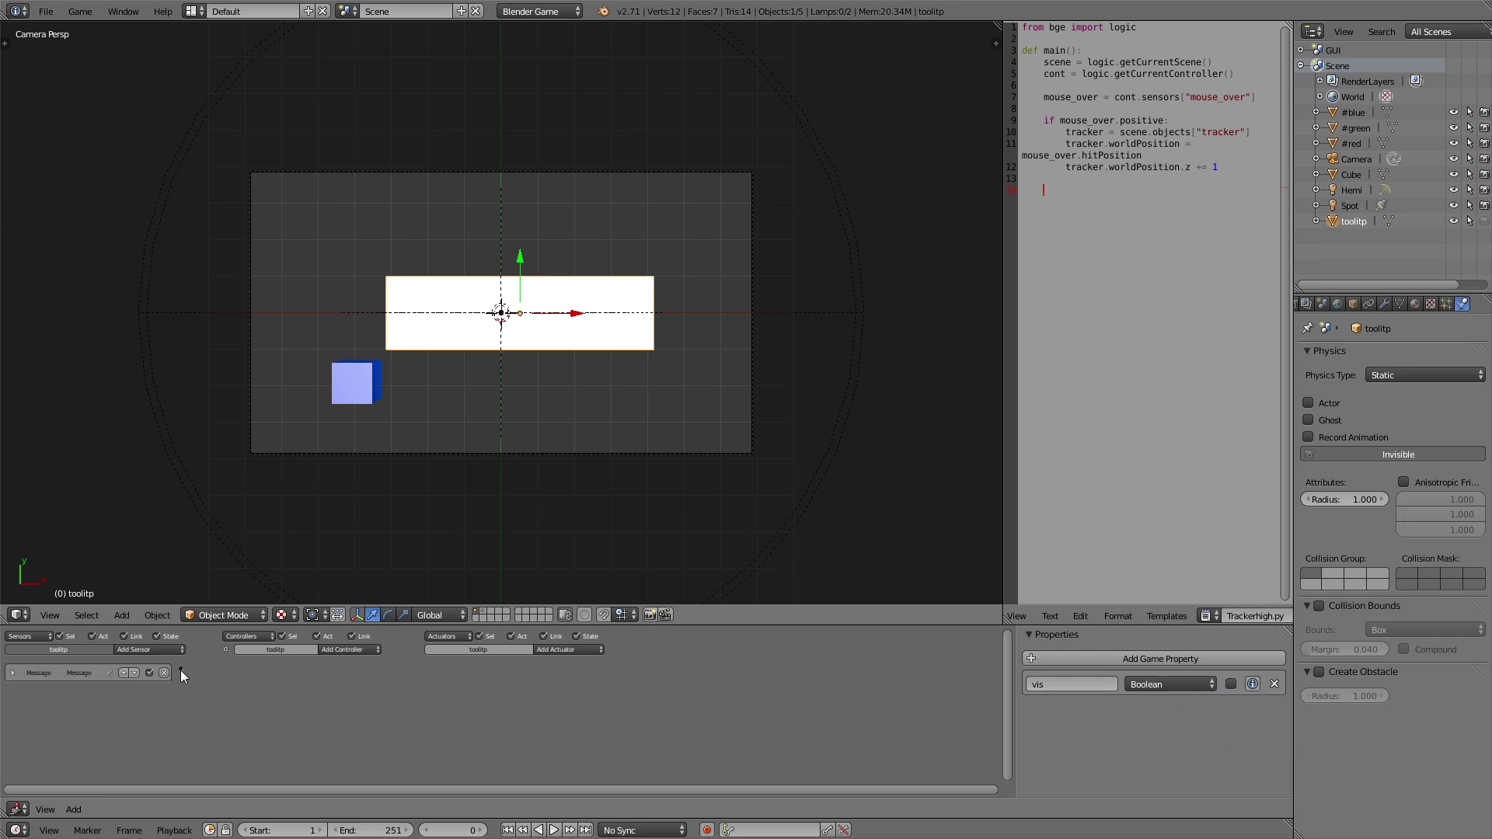
pyautogui.click(564, 650)
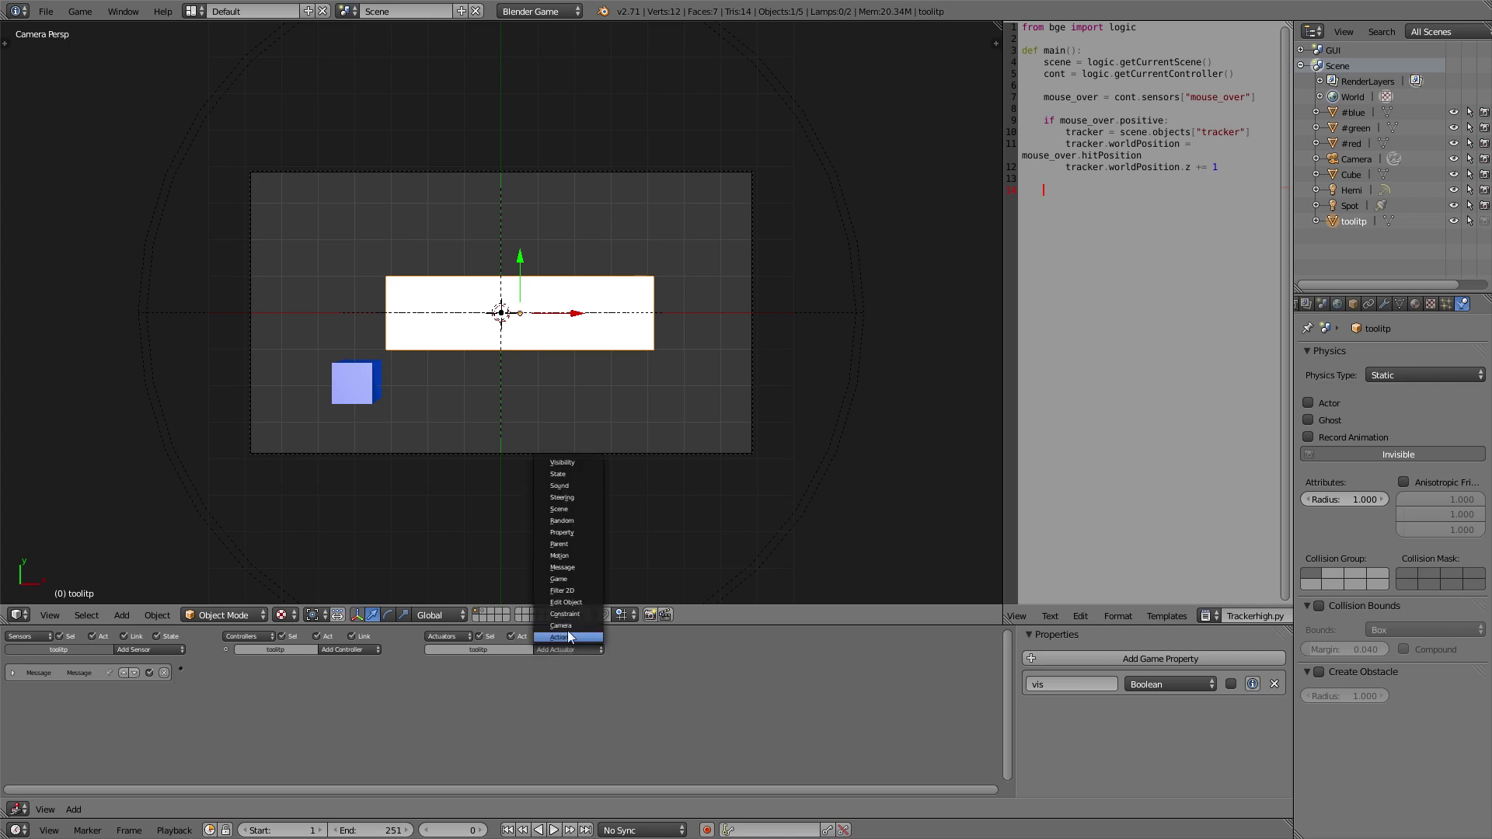
pyautogui.click(581, 532)
pyautogui.click(553, 705)
pyautogui.click(554, 721)
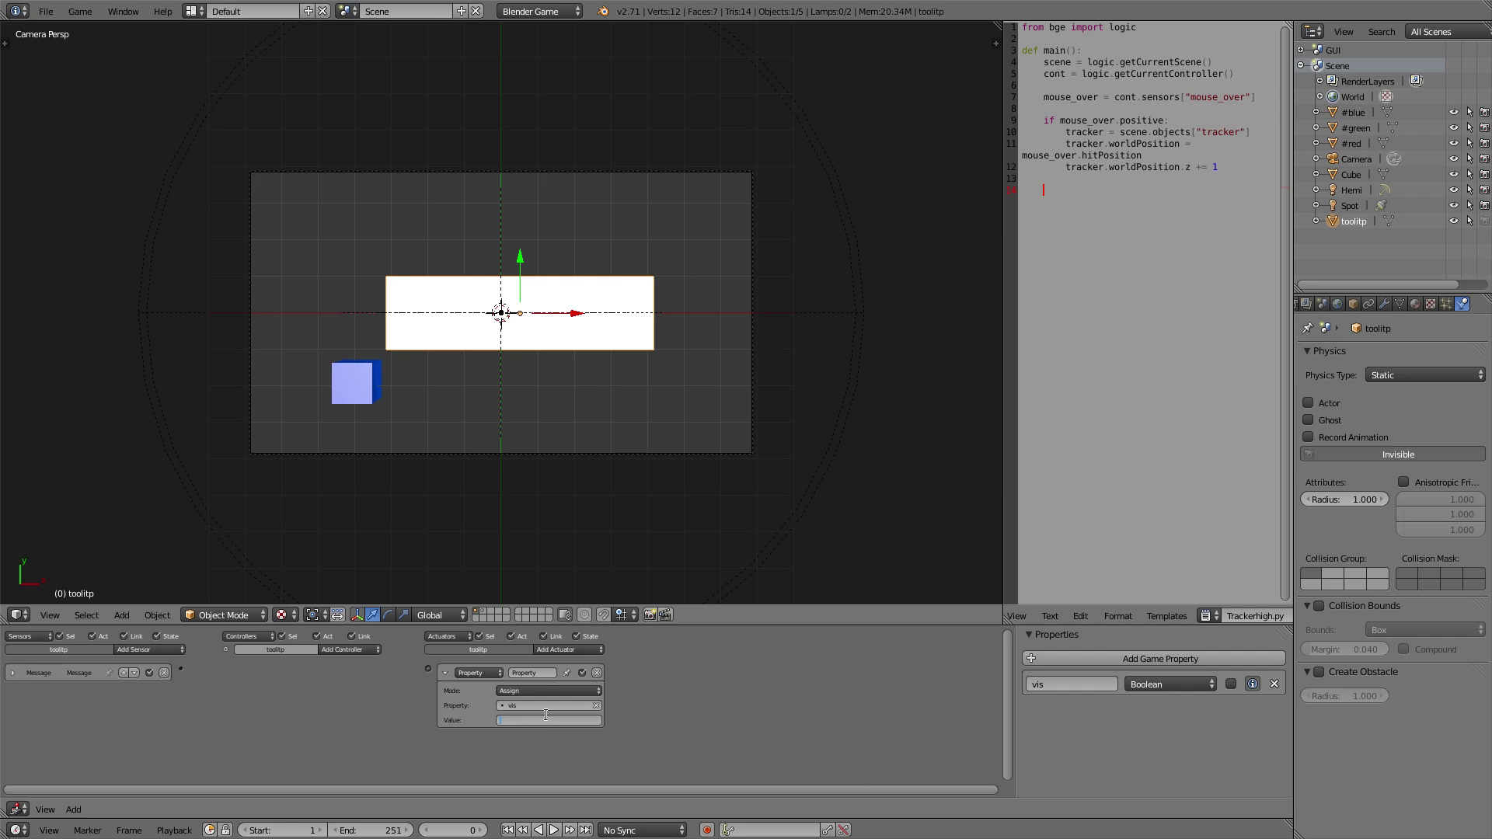
pyautogui.click(548, 690)
pyautogui.click(530, 646)
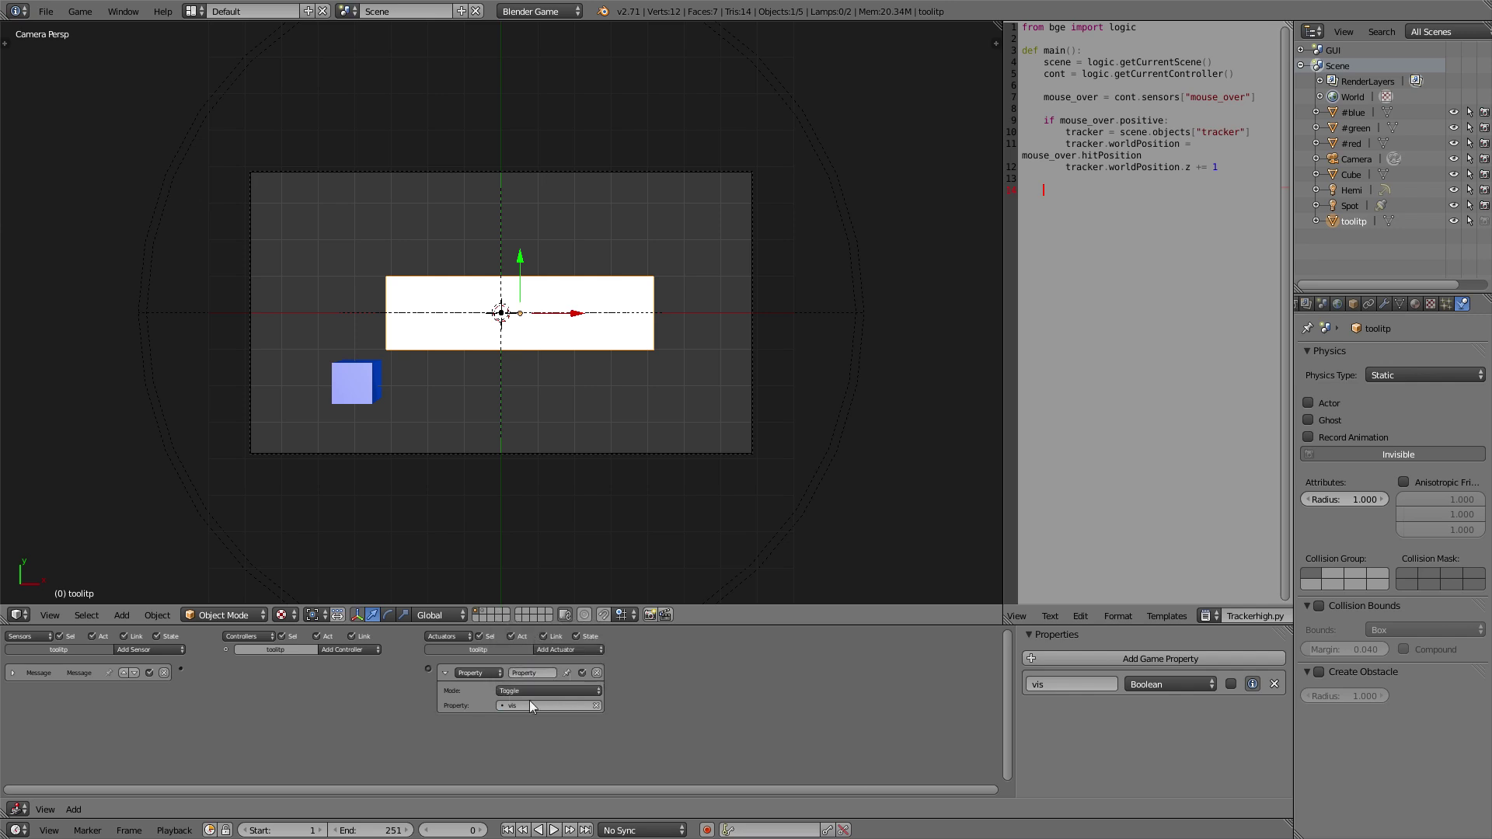
pyautogui.moveTo(178, 665); pyautogui.dragTo(428, 669)
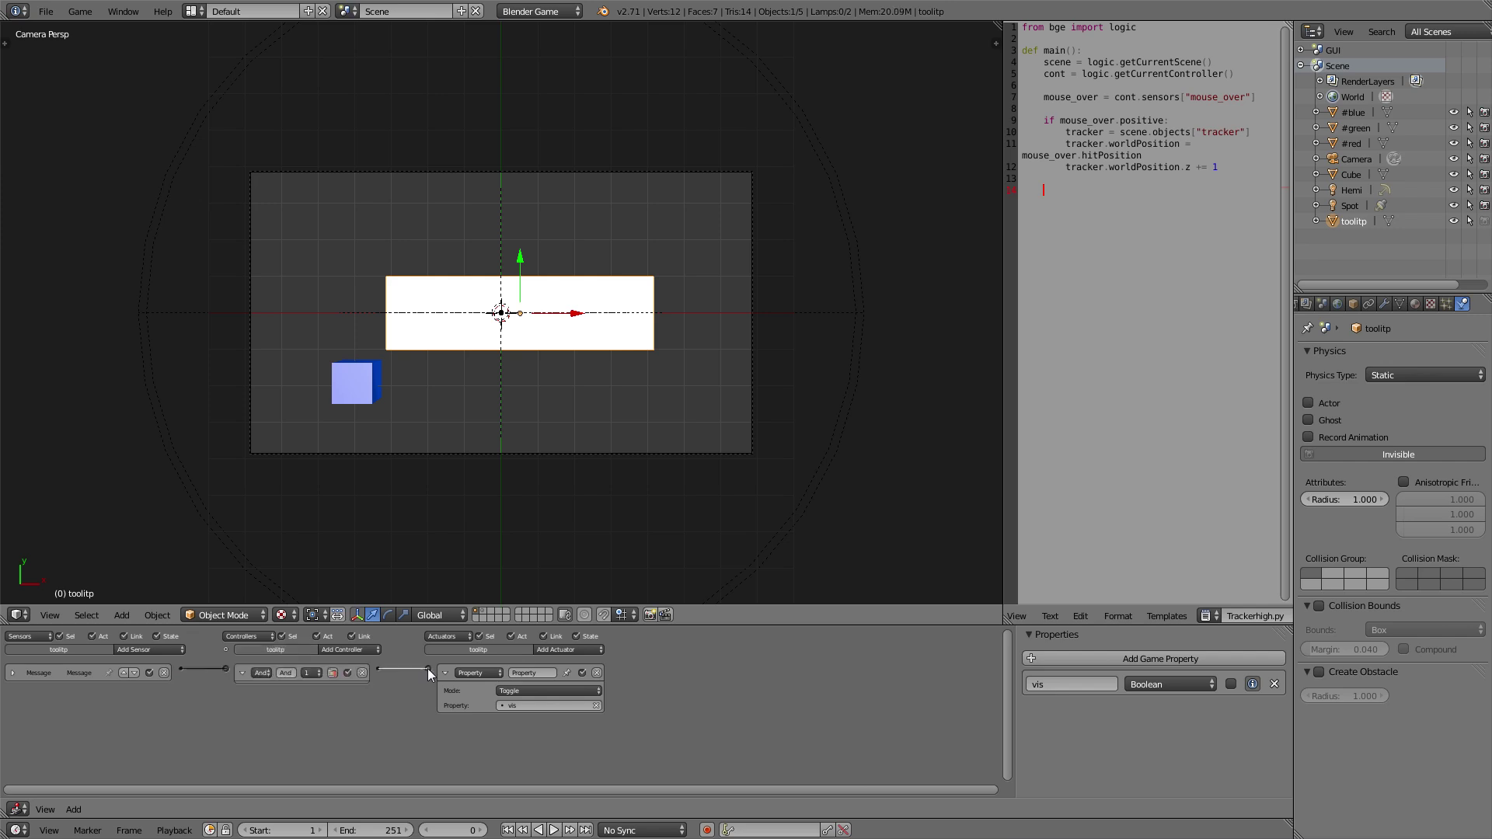
pyautogui.click(444, 672)
# Add two Property sensors to toolitp and assign the vis property to the first one
pyautogui.click(155, 650)
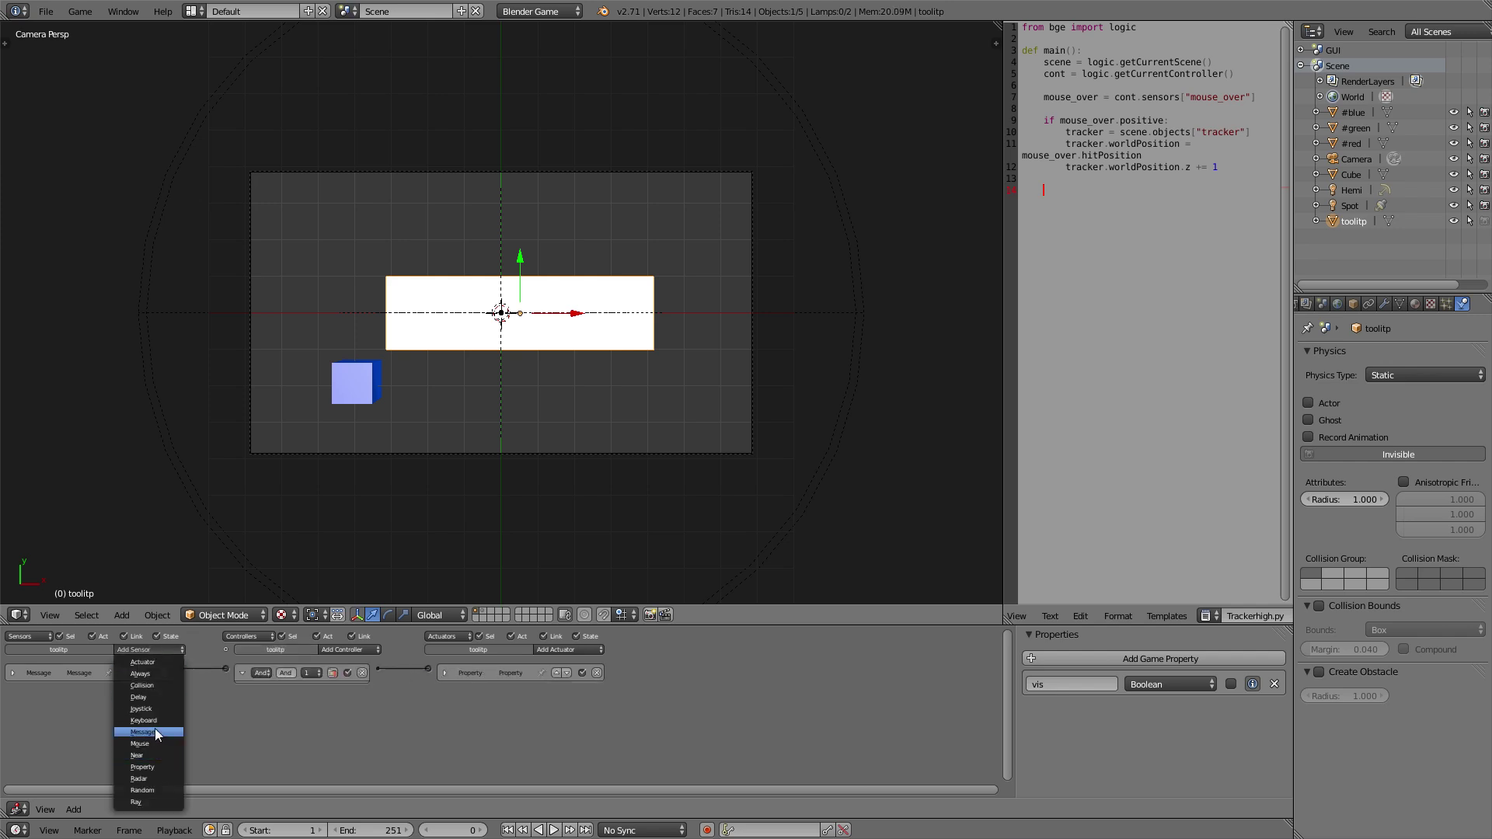
pyautogui.click(169, 768)
pyautogui.click(157, 649)
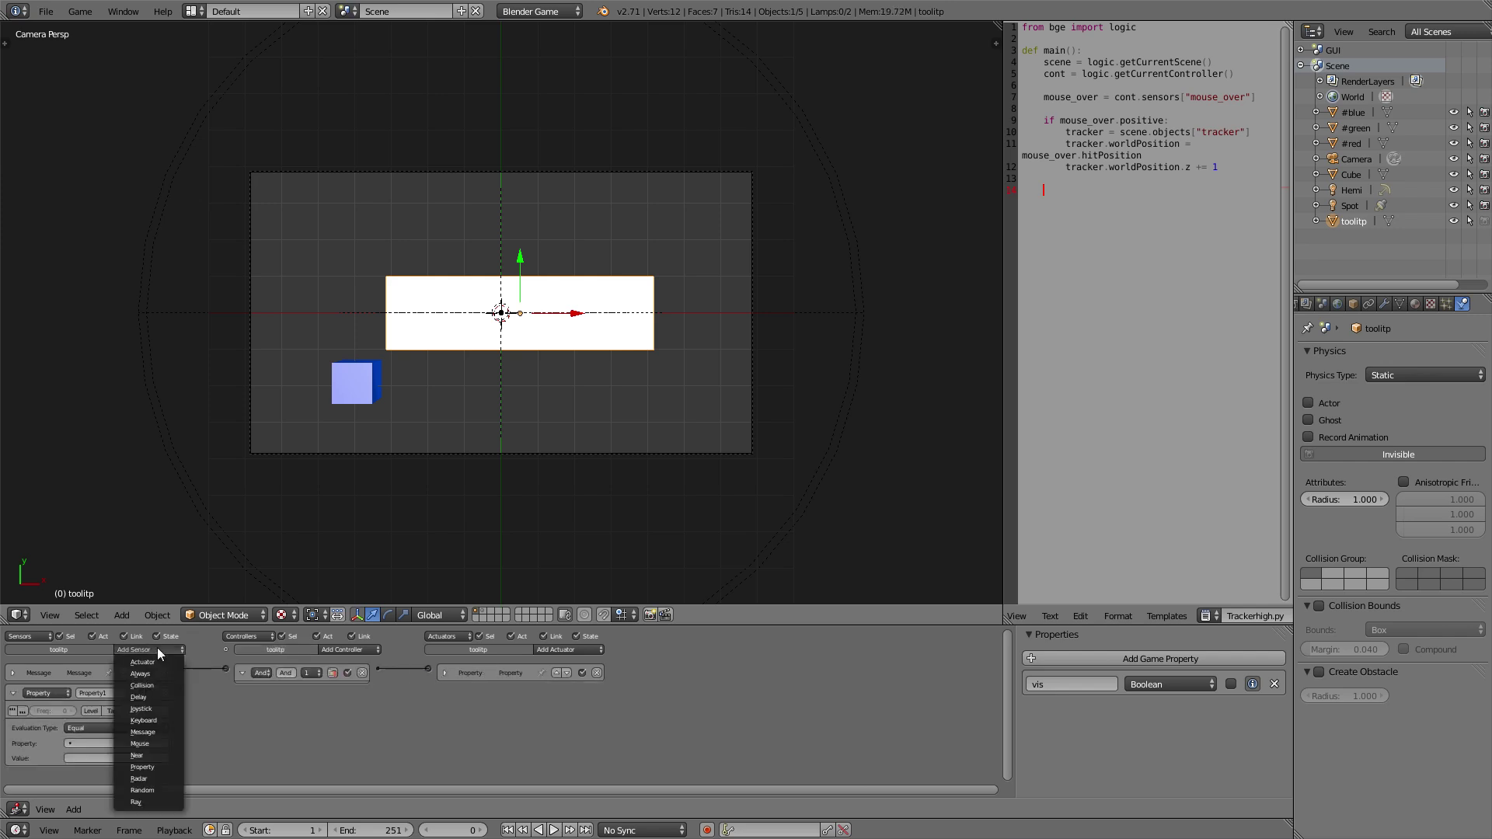
pyautogui.click(143, 767)
pyautogui.click(117, 744)
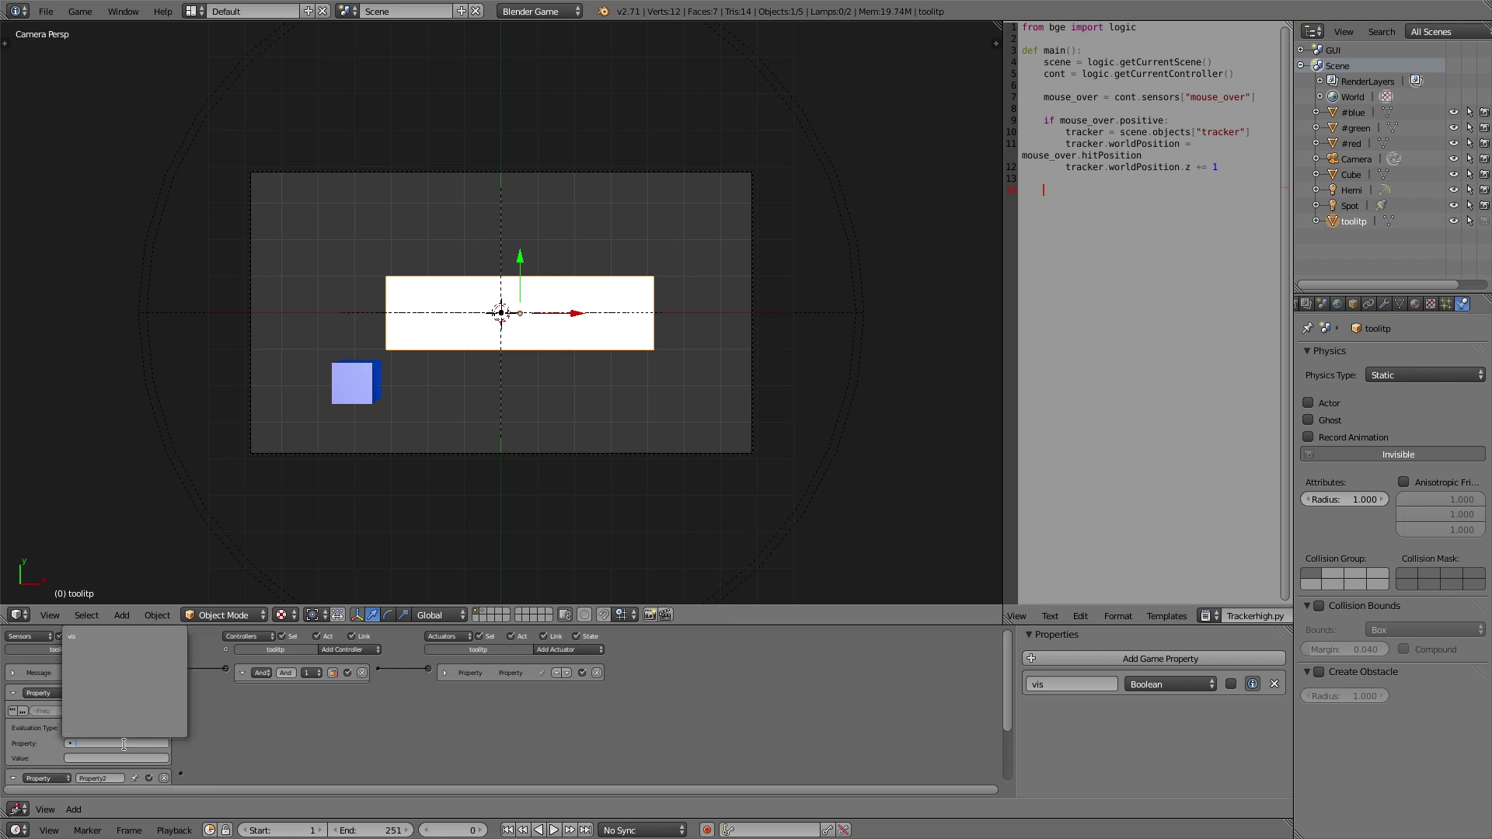
pyautogui.click(101, 639)
# Add two Visibility actuators to toolitp and disable Visible on the second one
pyautogui.click(574, 650)
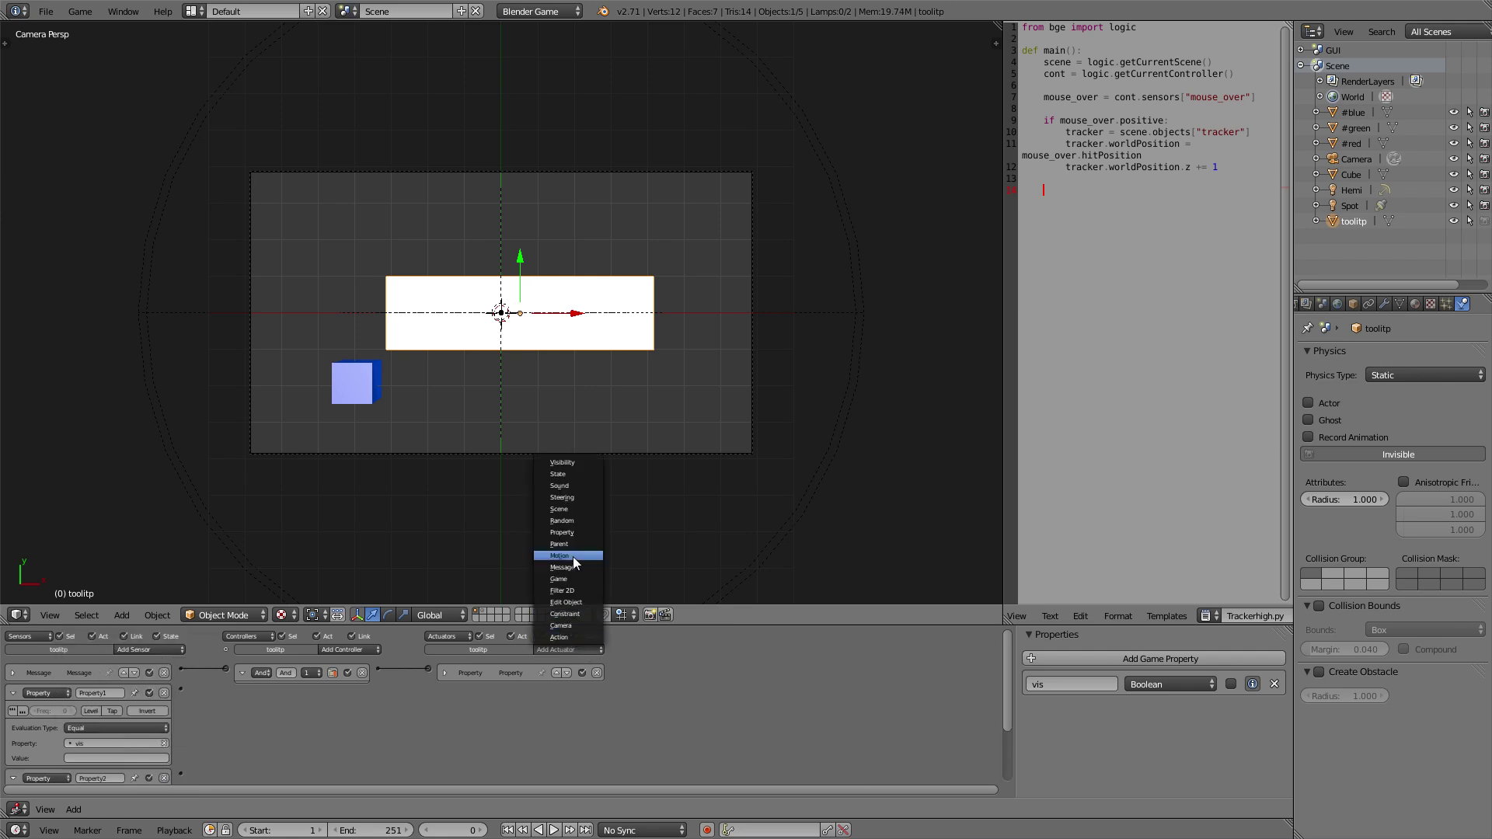
pyautogui.click(561, 464)
pyautogui.click(549, 649)
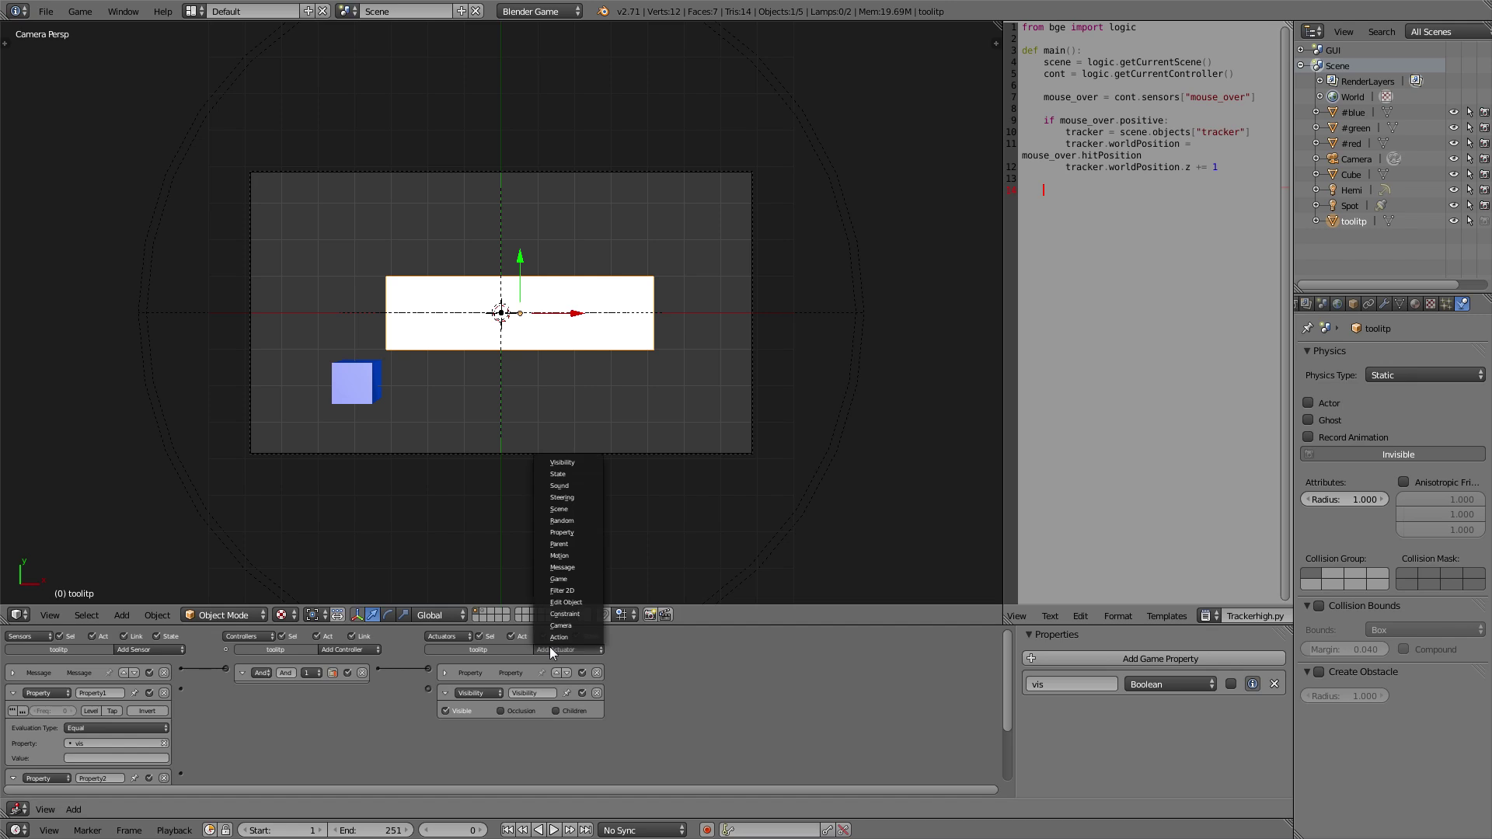
pyautogui.click(575, 463)
pyautogui.scroll(-3, 461, 665)
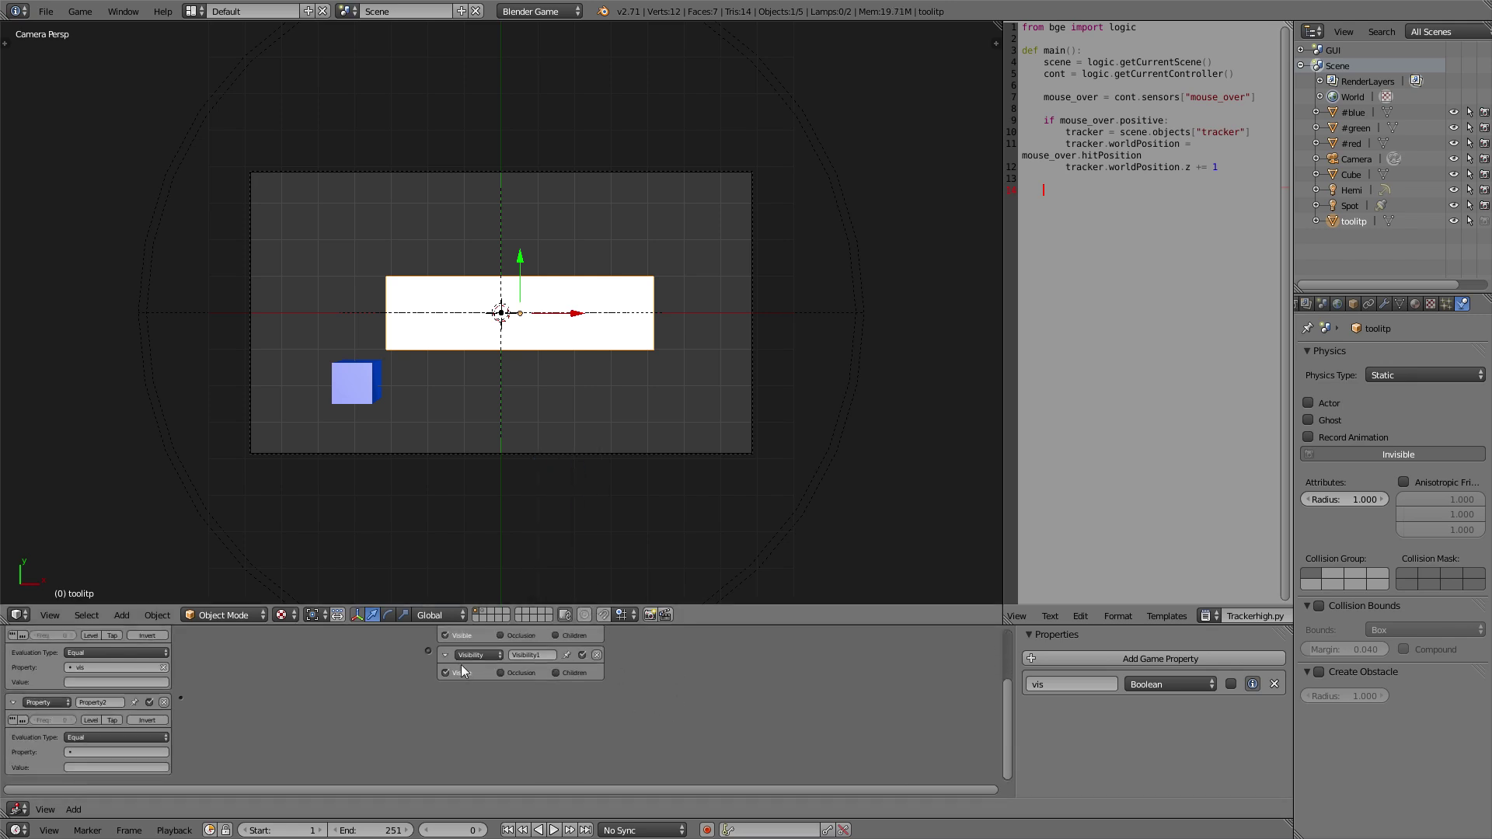
pyautogui.scroll(1, 208, 646)
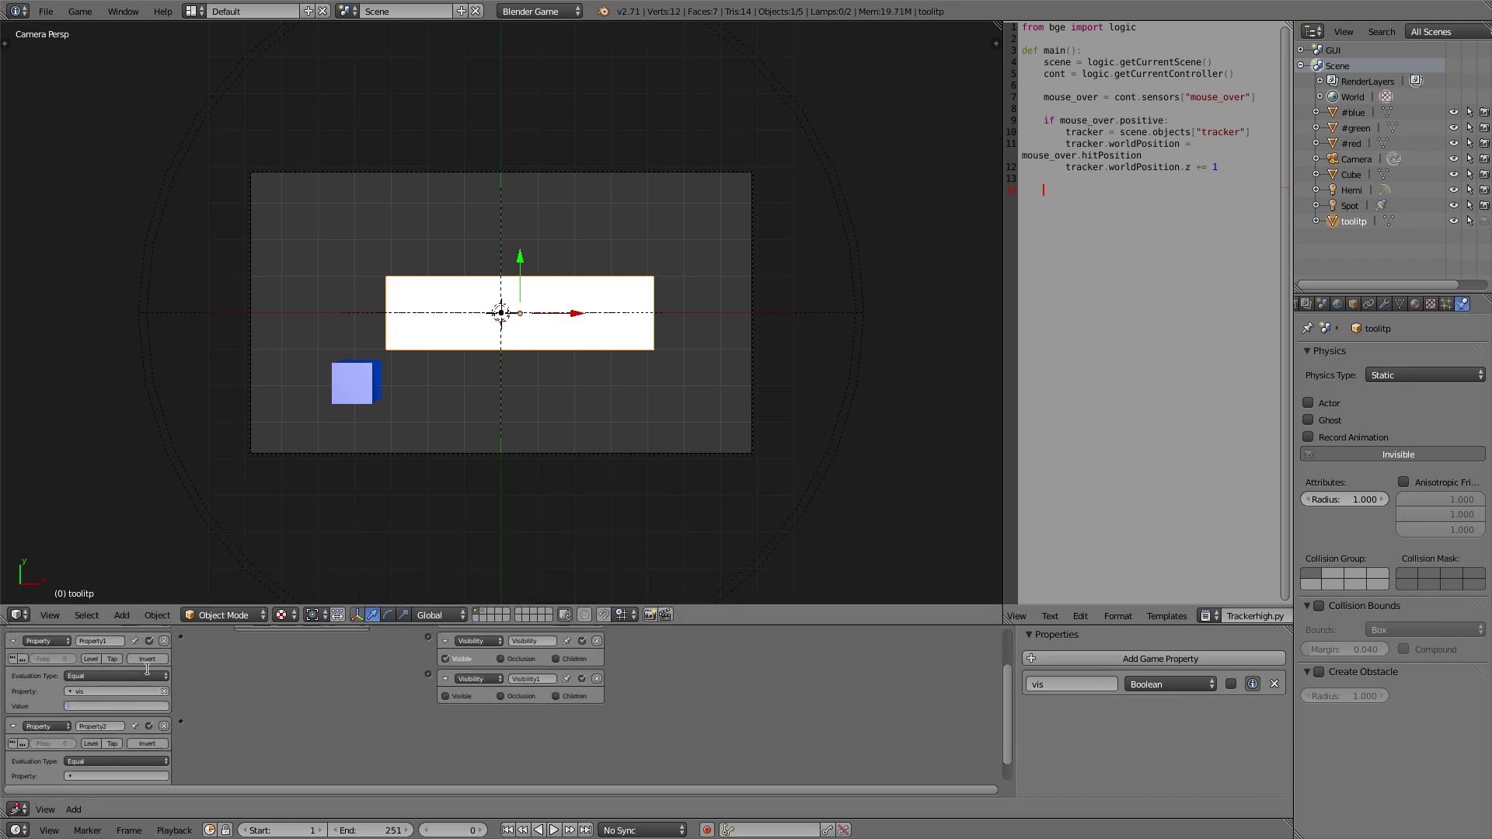
# Set the first Property sensor's value to TRUE and wire it to the Visibility actuator that has Visible enabled
pyautogui.click(111, 707)
pyautogui.write('TRUE')
pyautogui.press('Return')
pyautogui.keyDown('ctrl'); pyautogui.moveTo(113, 707); pyautogui.dragTo(199, 684, button='middle'); pyautogui.keyUp('ctrl')
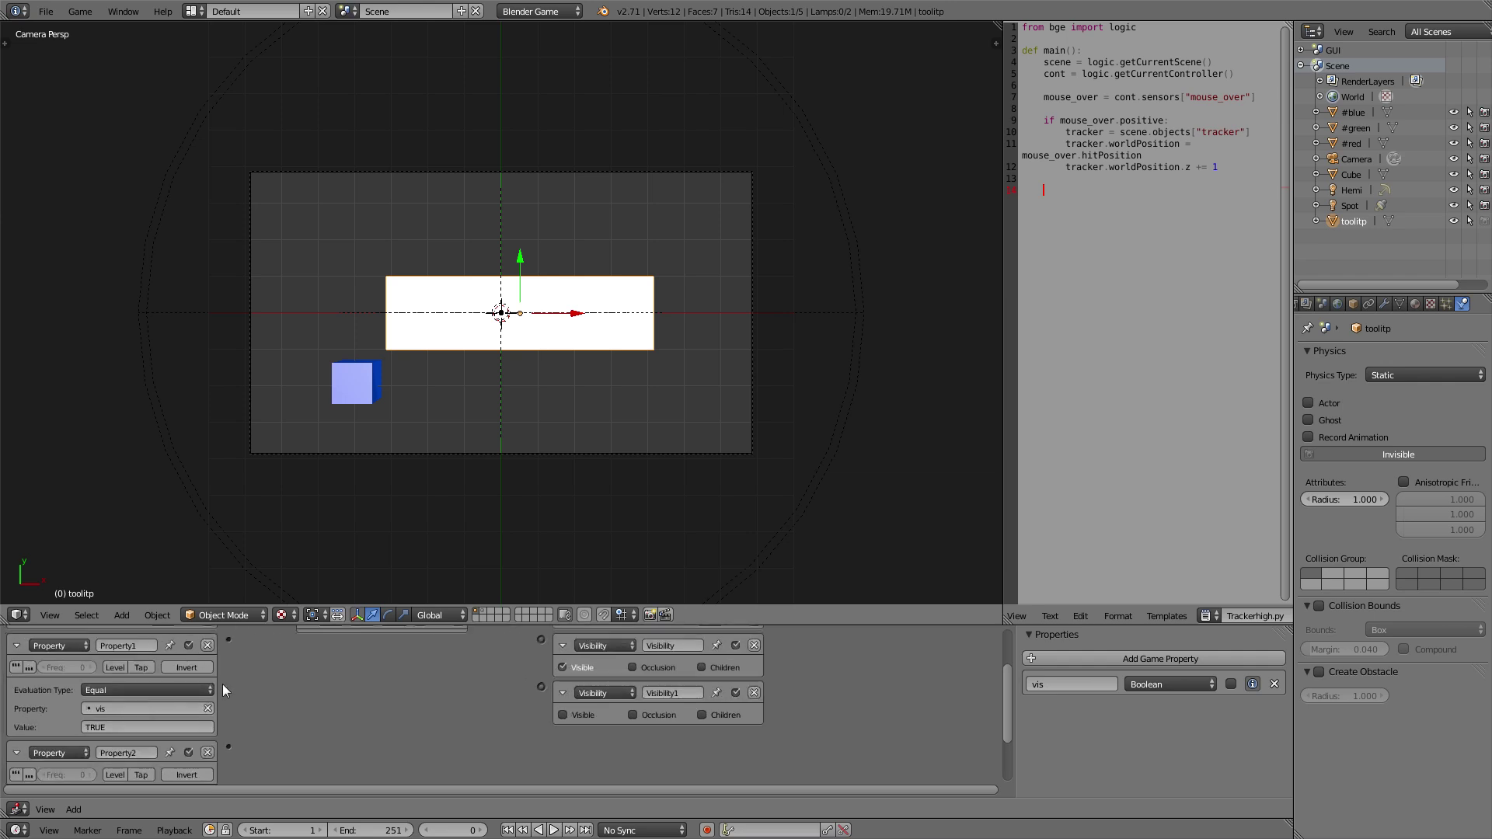
pyautogui.moveTo(228, 644); pyautogui.dragTo(542, 640)
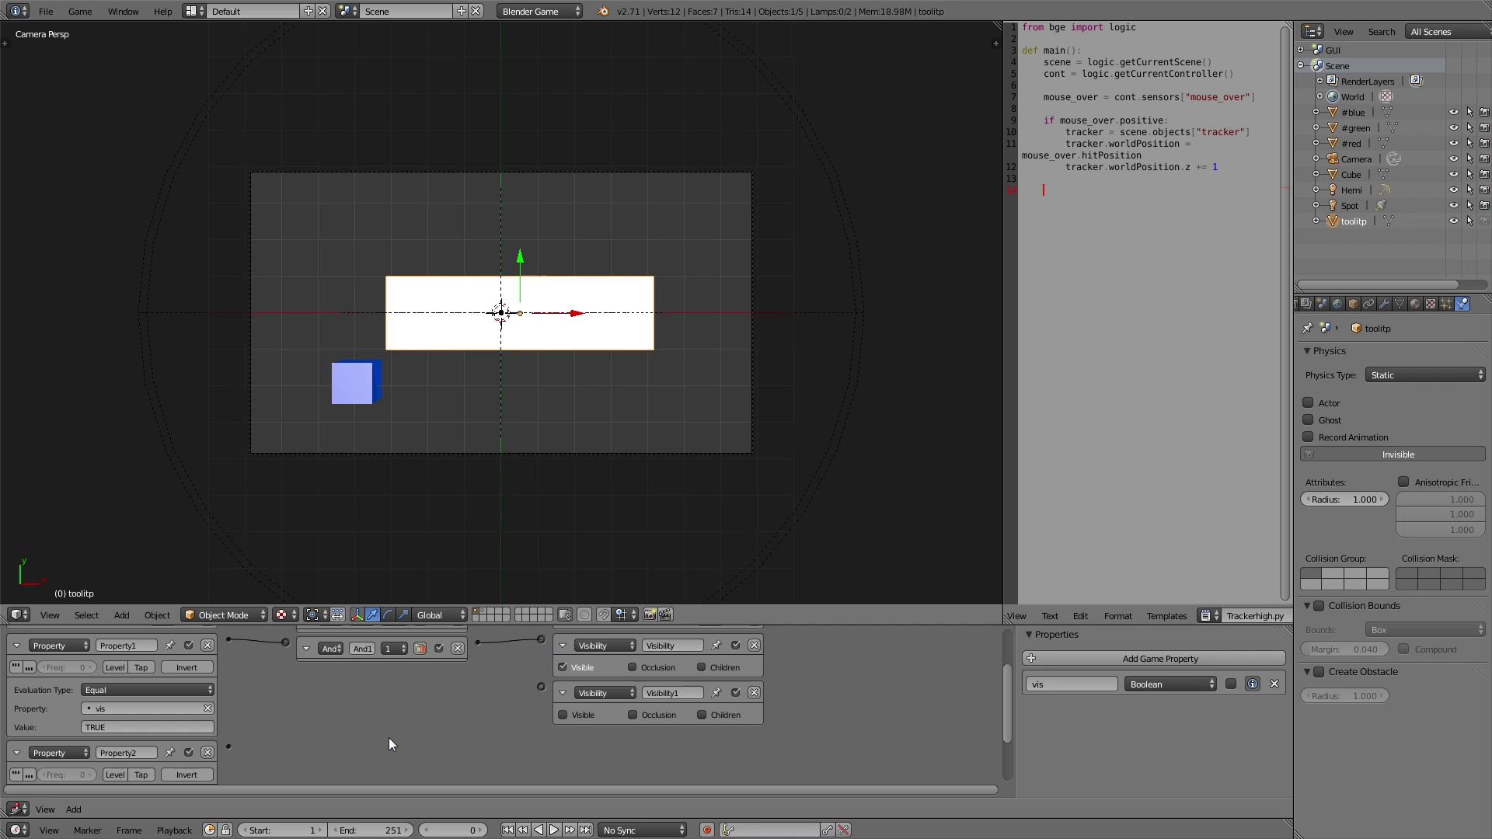
# Make the second Property sensor check vis for FALSE and wire it to the Visibility actuator that has Visible disabled
pyautogui.scroll(-2, 350, 723)
pyautogui.click(147, 761)
pyautogui.click(100, 681)
pyautogui.click(148, 777)
pyautogui.write('FALSE')
pyautogui.press('Return')
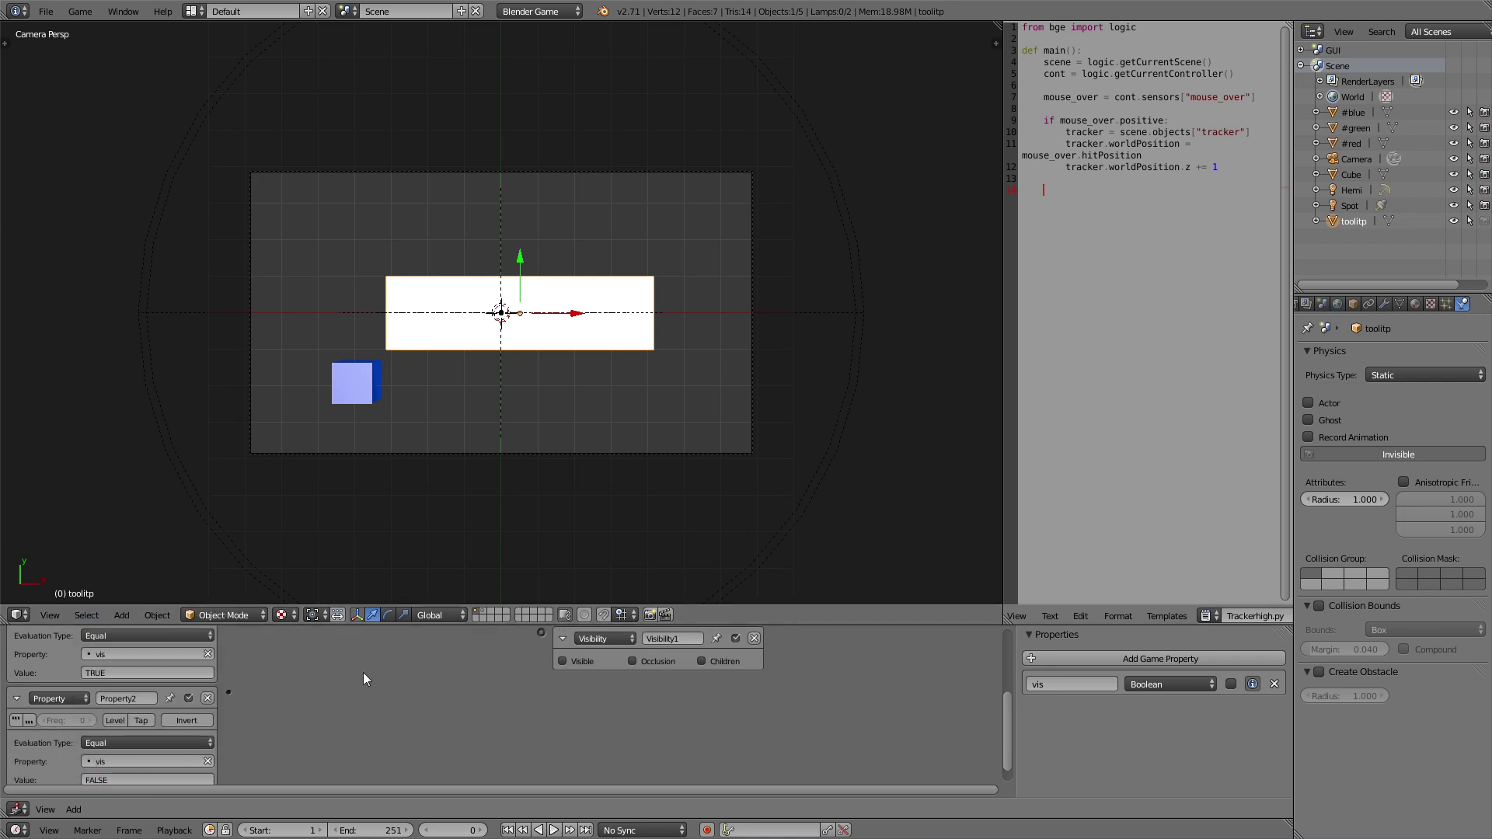
pyautogui.scroll(1, 262, 707)
pyautogui.moveTo(354, 698); pyautogui.dragTo(541, 659)
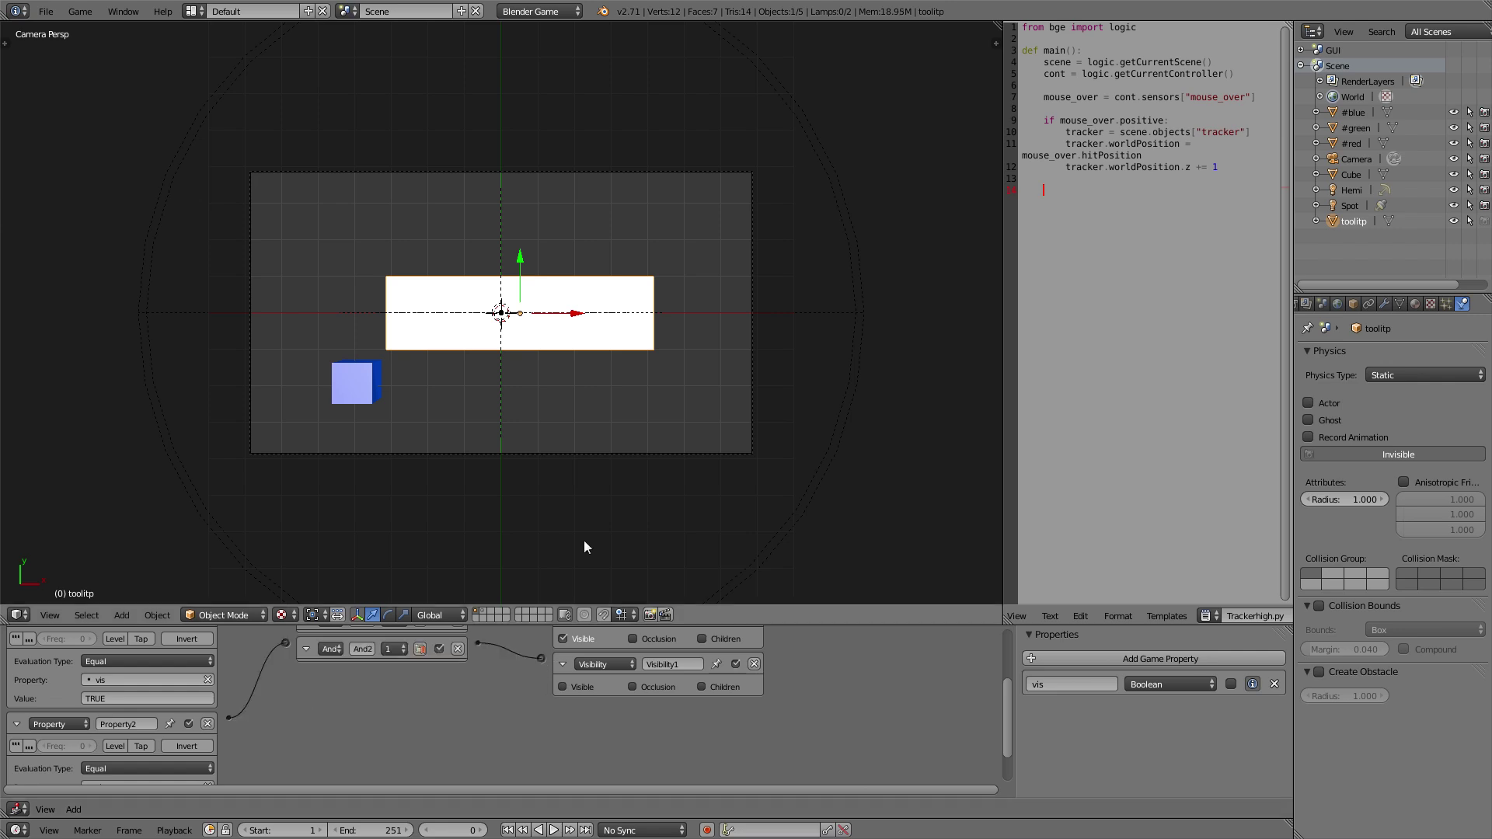
# Run the game to test showing the tooltip plane with the overlay button
pyautogui.press('p')
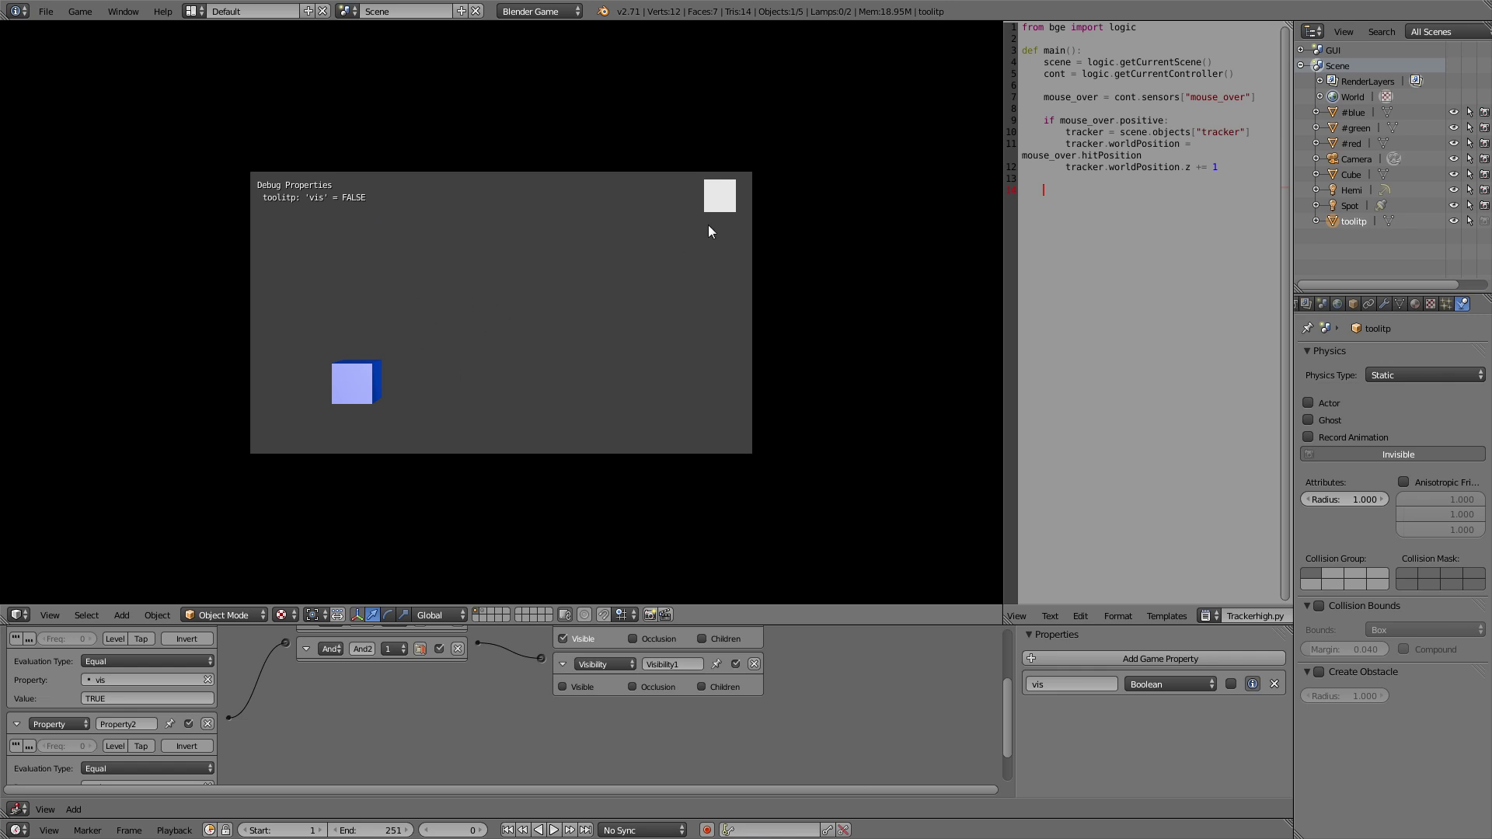
pyautogui.moveTo(729, 206)
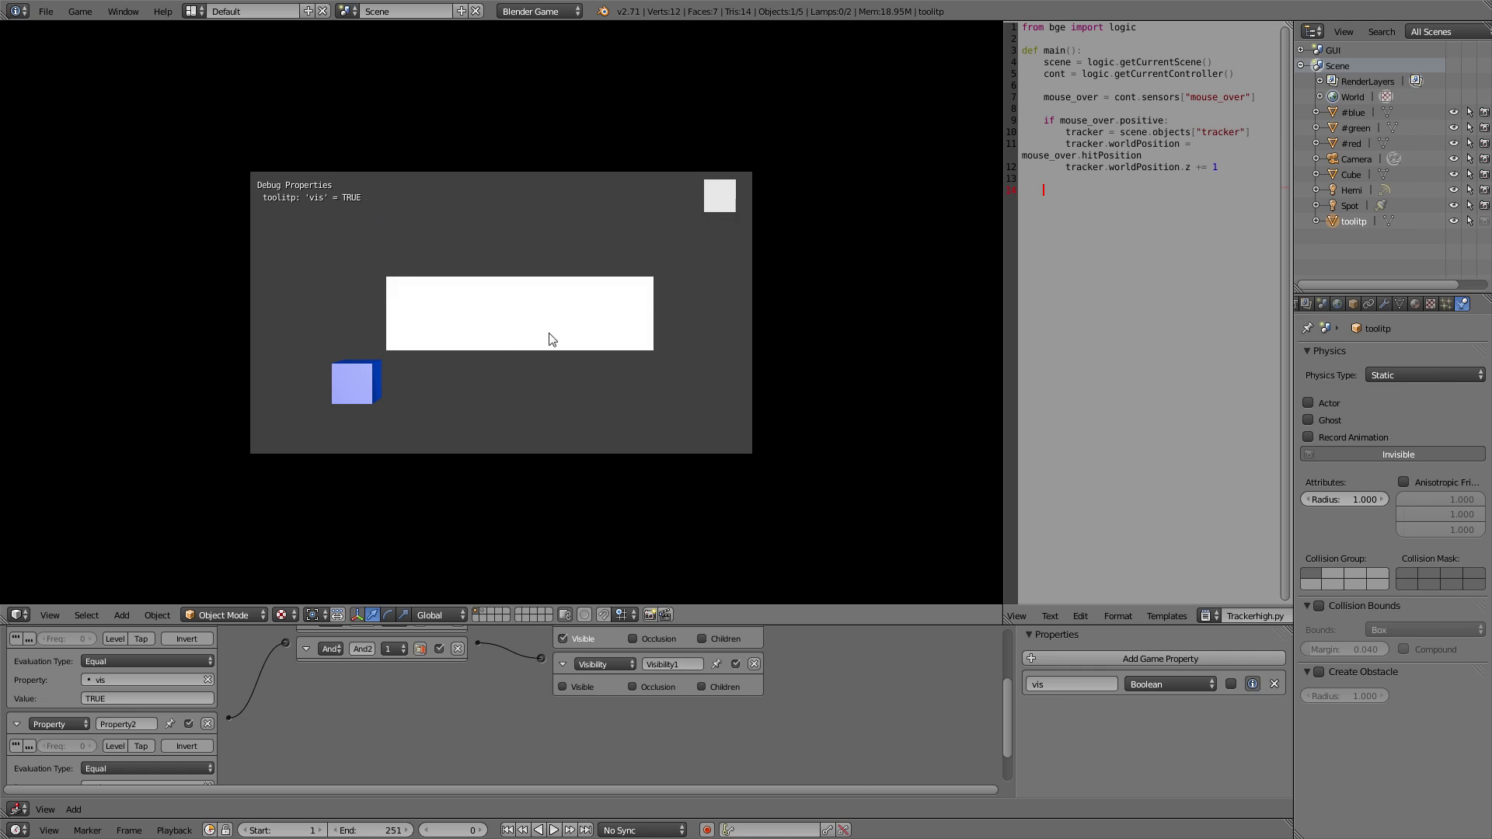